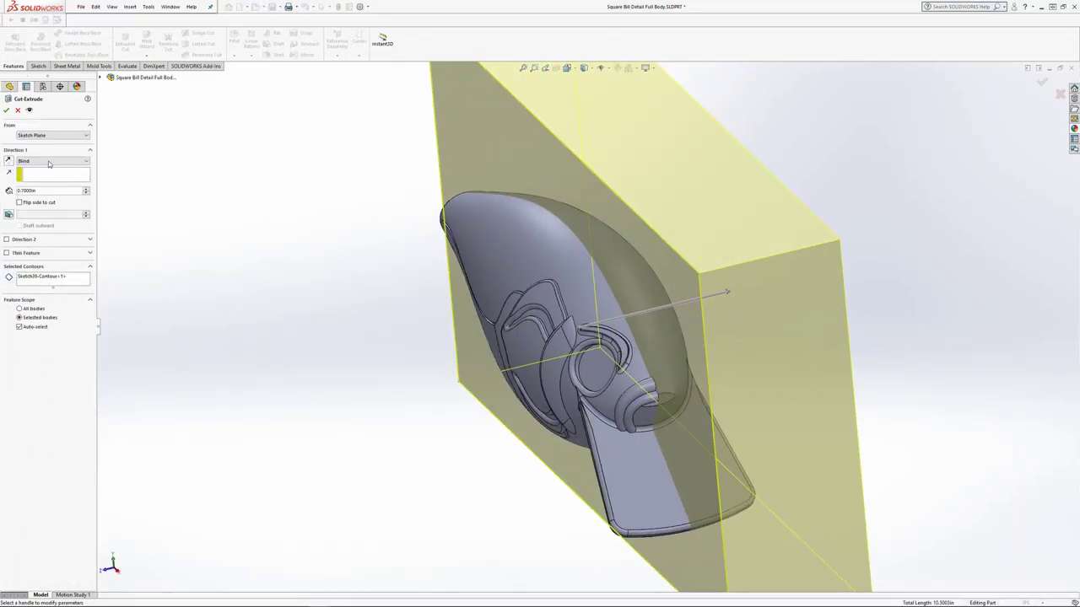
pyautogui.click(7, 110)
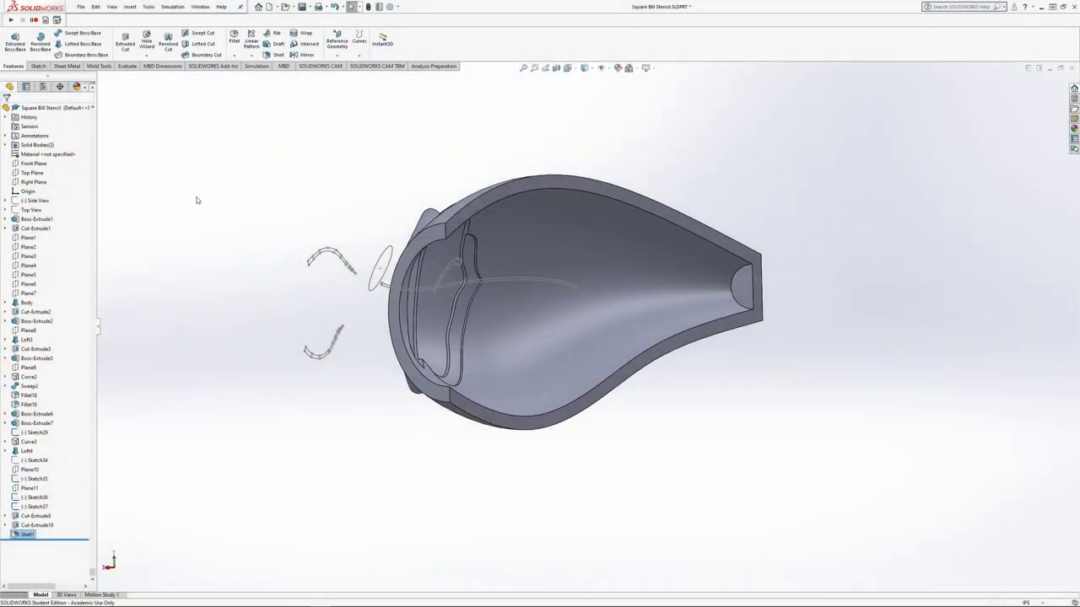
pyautogui.moveTo(181, 211); pyautogui.dragTo(294, 188, button='middle')
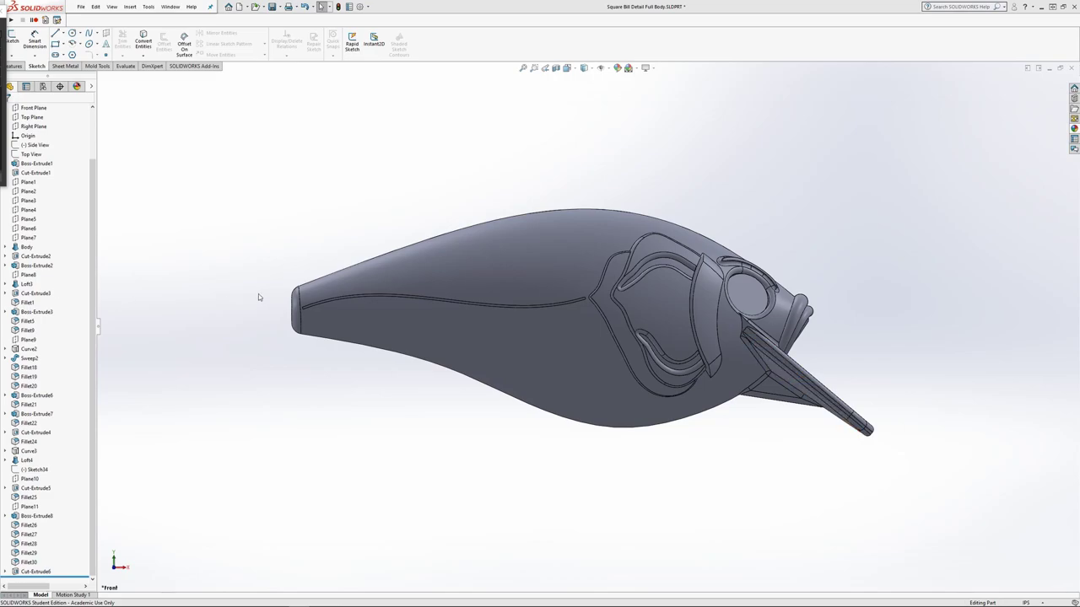
pyautogui.moveTo(259, 297); pyautogui.dragTo(263, 421, button='middle')
pyautogui.moveTo(330, 445); pyautogui.dragTo(289, 405, button='middle')
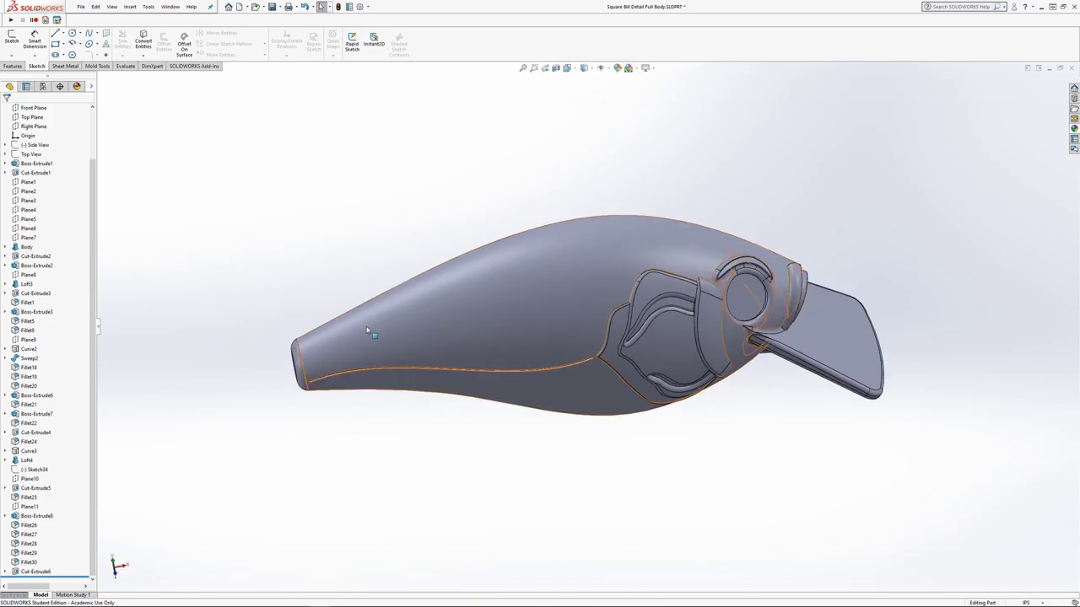
pyautogui.moveTo(332, 443); pyautogui.dragTo(207, 539, button='middle')
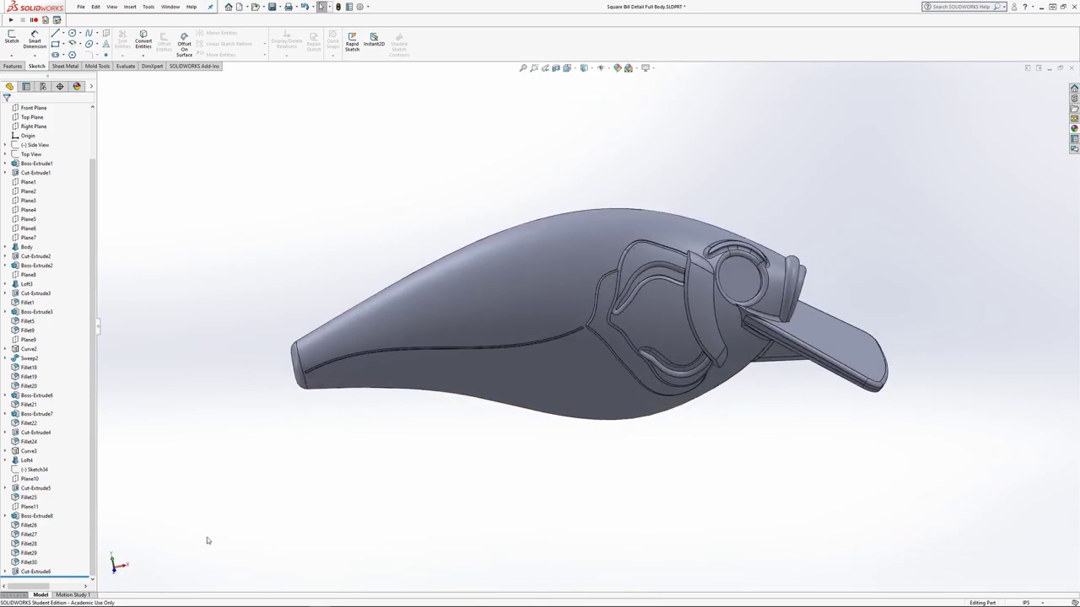
# Sketch a corner rectangle about 3.38 by 1.87 in on the Front Plane, enclosing the entire lure
pyautogui.click(115, 572)
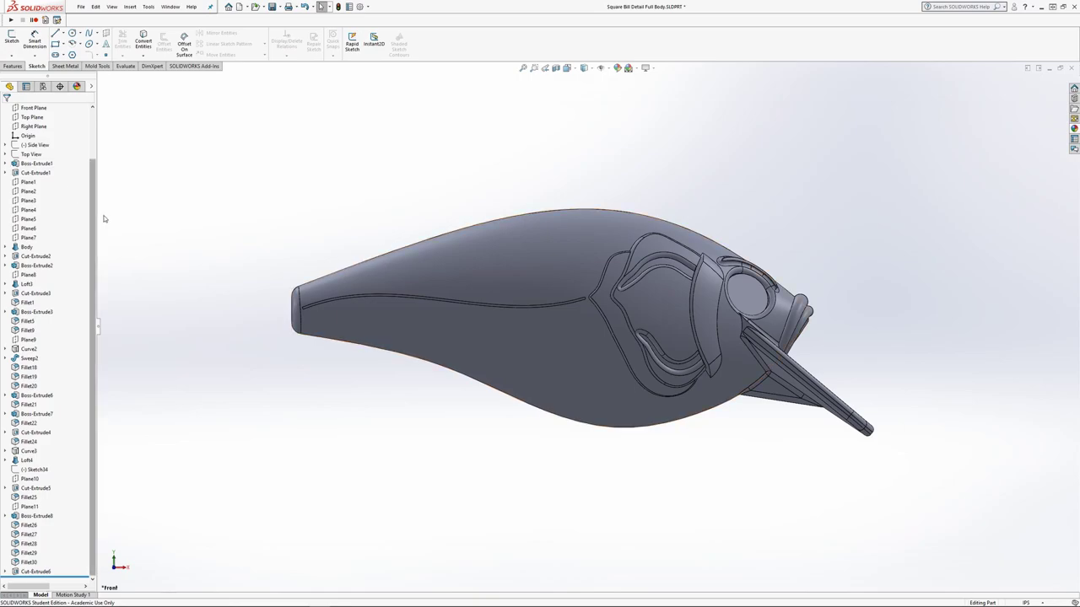
pyautogui.scroll(1, 61, 150)
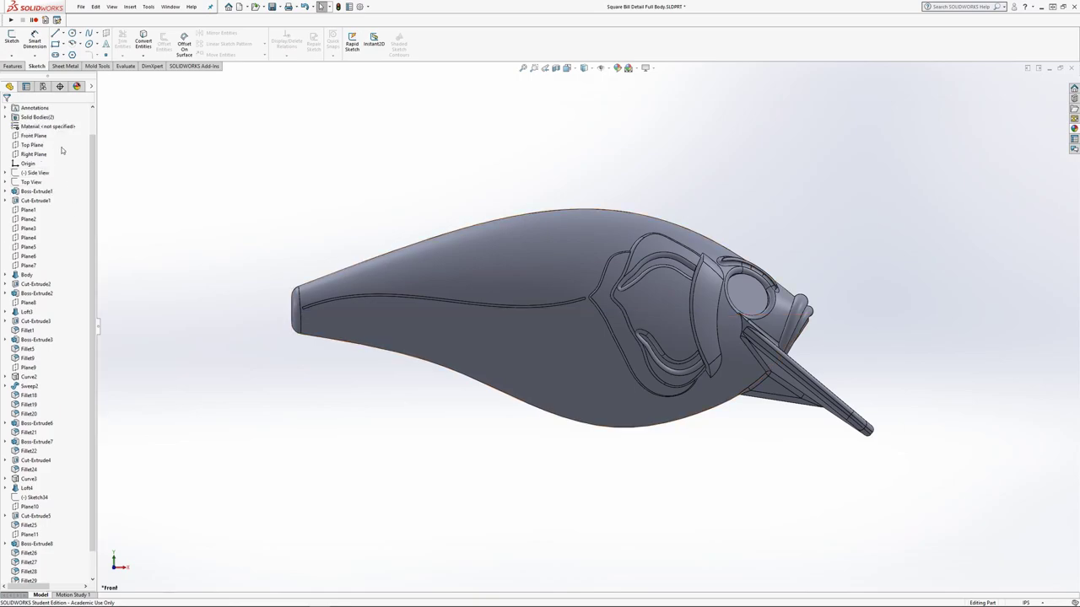
pyautogui.click(34, 136)
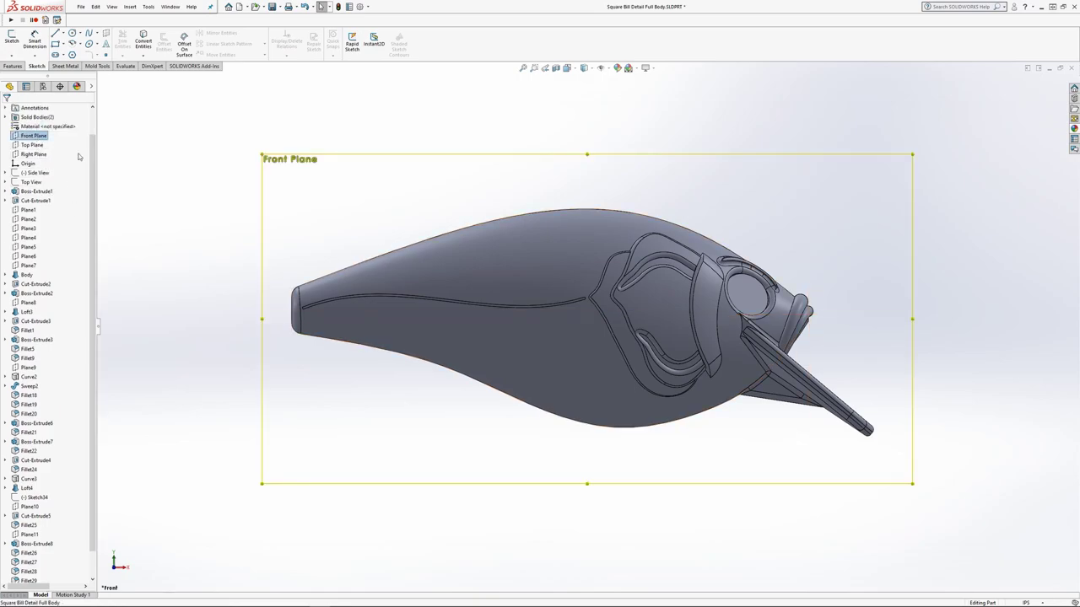
pyautogui.click(55, 44)
pyautogui.moveTo(229, 114)
pyautogui.mouseDown()
pyautogui.moveTo(397, 374)
pyautogui.moveTo(988, 530)
pyautogui.moveTo(963, 527)
pyautogui.mouseUp()
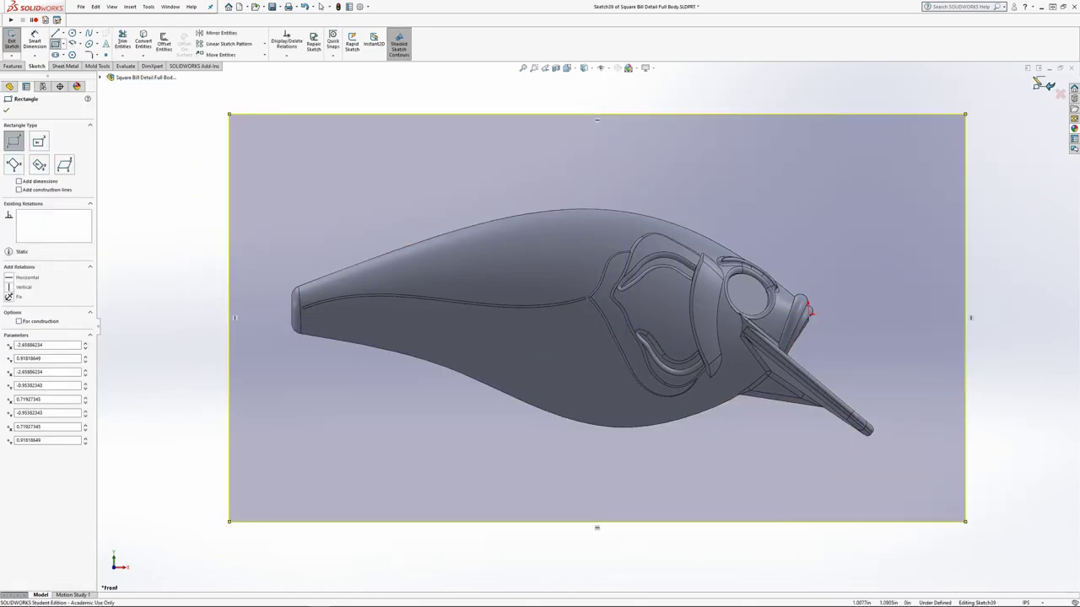
pyautogui.click(1047, 84)
# Extrude-cut the enclosing rectangle 0.70 in blind to remove one half of the lure, and return to the front view
pyautogui.moveTo(644, 174); pyautogui.dragTo(539, 279, button='middle')
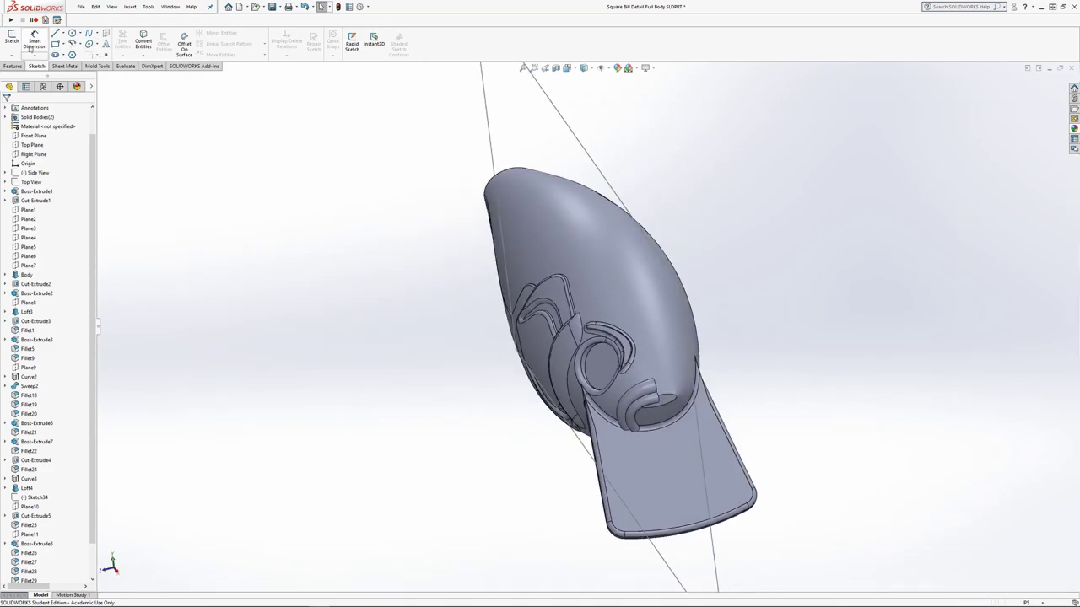
pyautogui.click(11, 67)
pyautogui.click(125, 42)
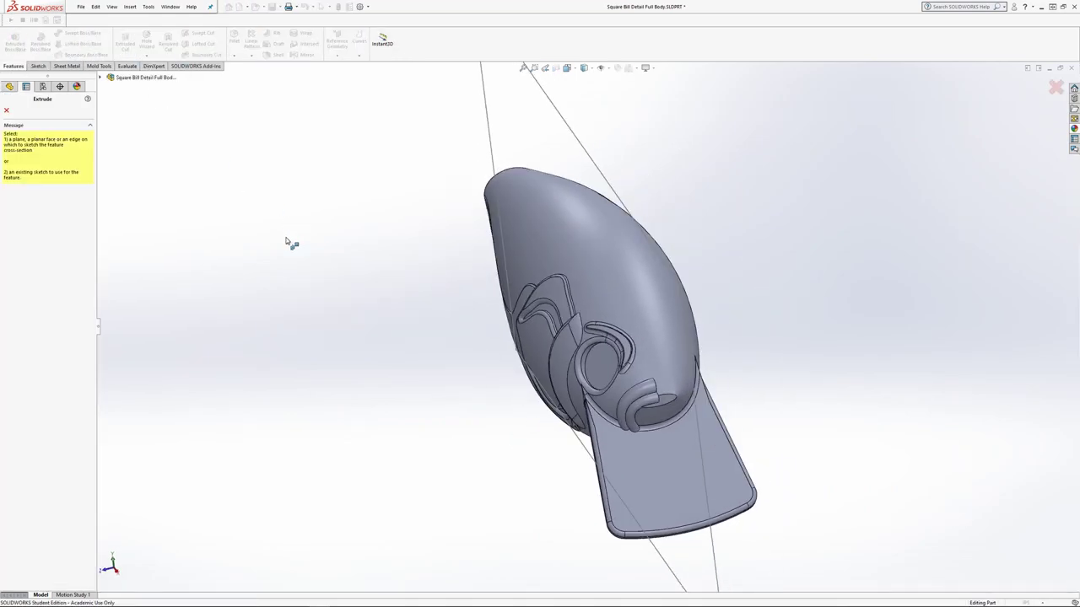
pyautogui.click(585, 153)
pyautogui.moveTo(284, 268); pyautogui.dragTo(331, 251, button='middle')
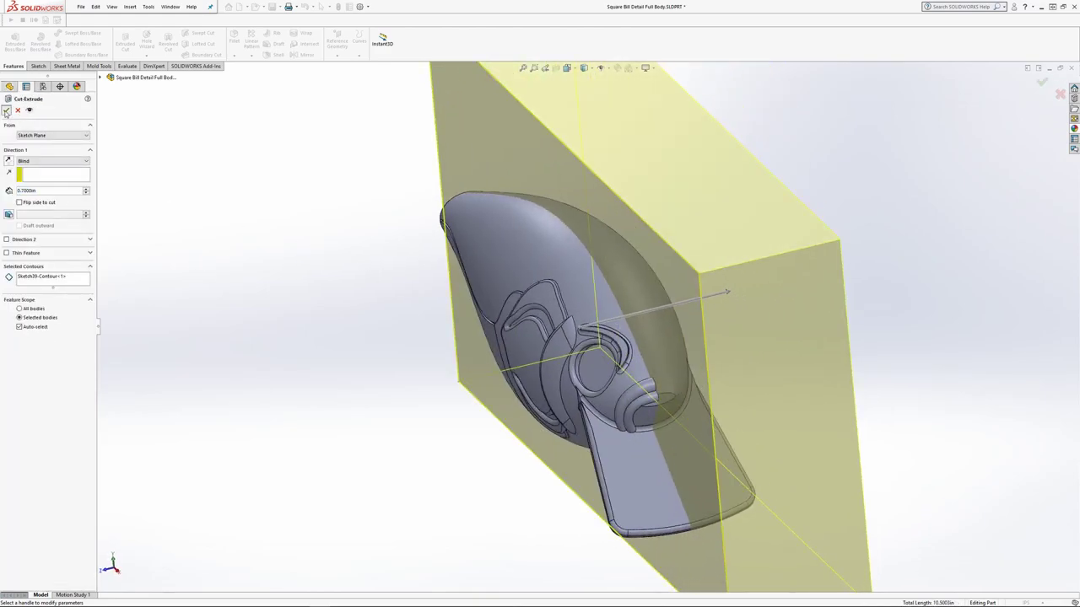
pyautogui.click(6, 110)
pyautogui.moveTo(217, 332); pyautogui.dragTo(177, 498, button='middle')
pyautogui.click(114, 571)
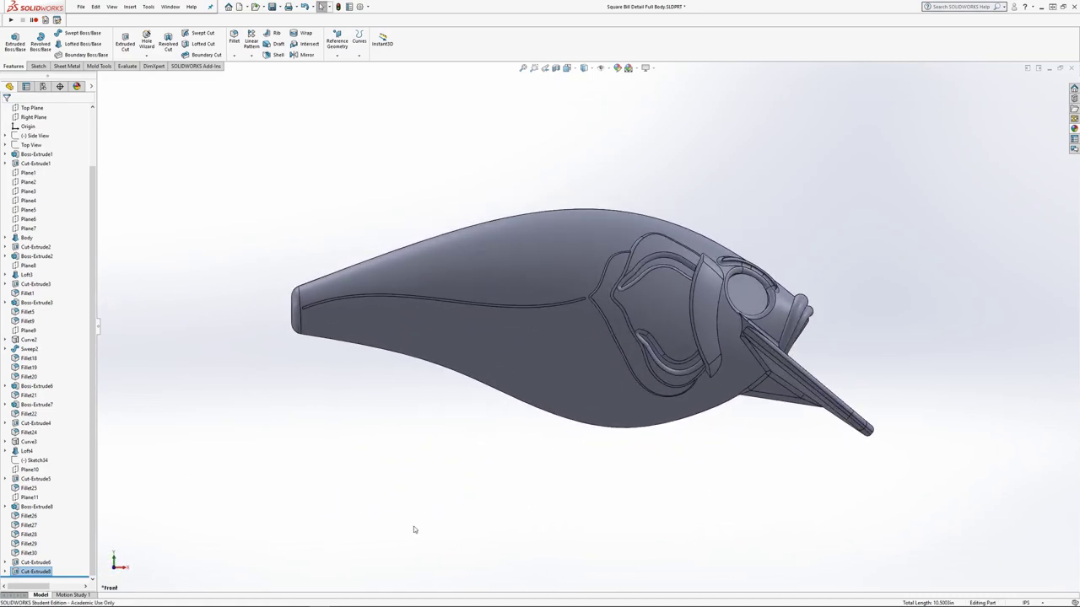
# Show the Side View sketch with its reference photo and start a new sketch on the Front Plane
pyautogui.click(523, 68)
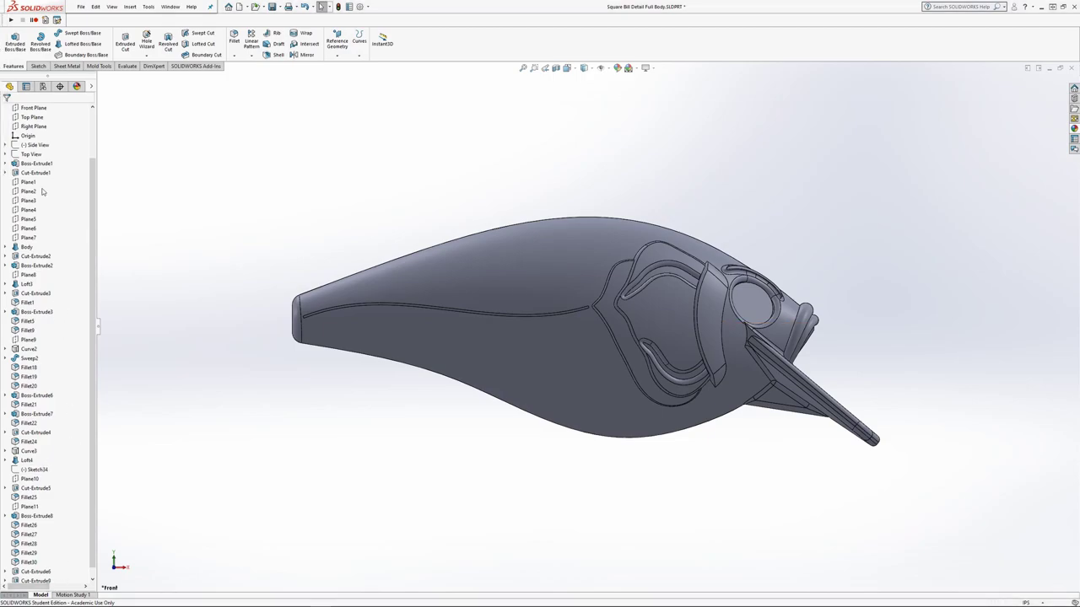
pyautogui.click(38, 145)
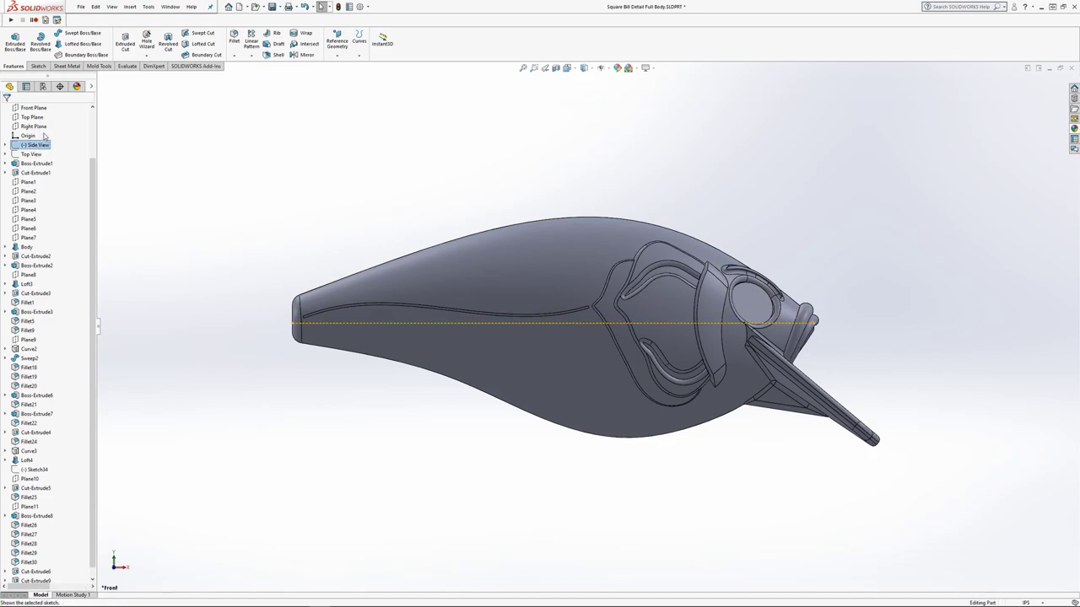
pyautogui.click(44, 135)
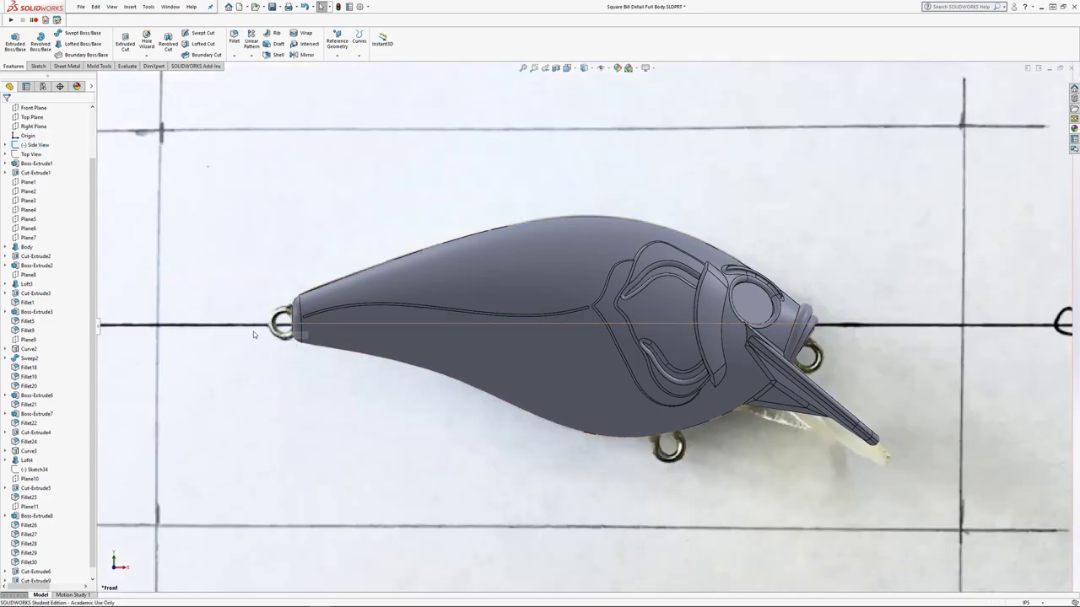
pyautogui.click(34, 108)
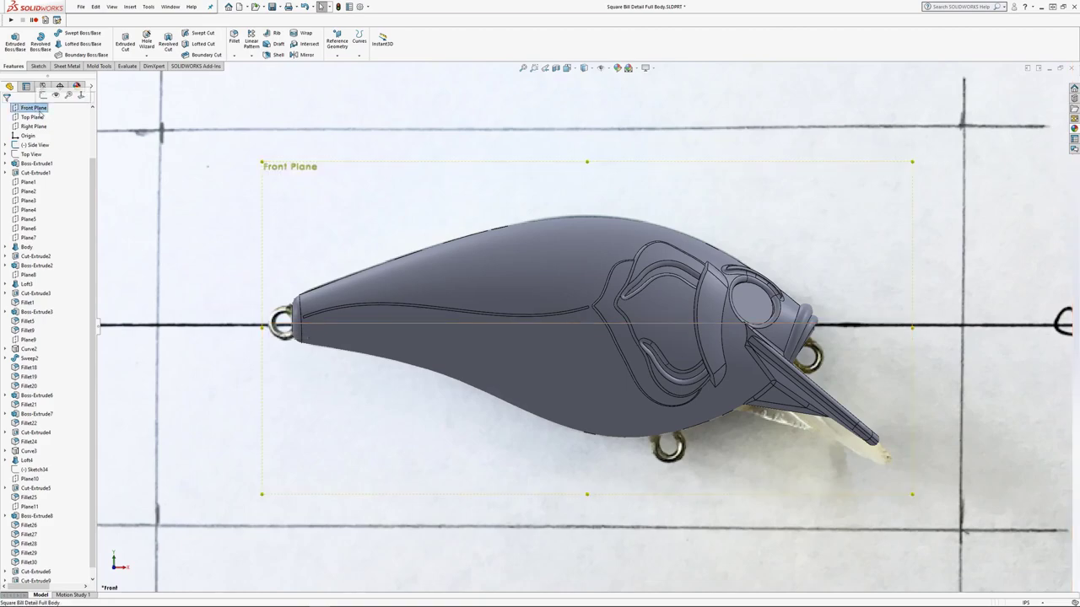
pyautogui.click(55, 93)
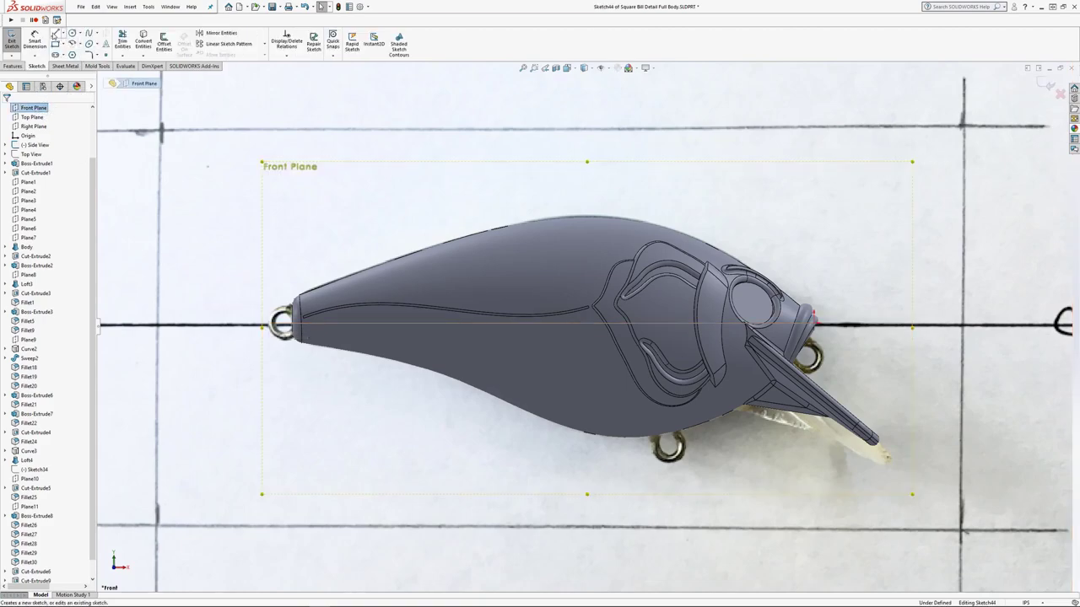
# Outline a slim slanted four-sided profile with lines from the tail eyelet to the nose eyelet in the photo
pyautogui.click(55, 34)
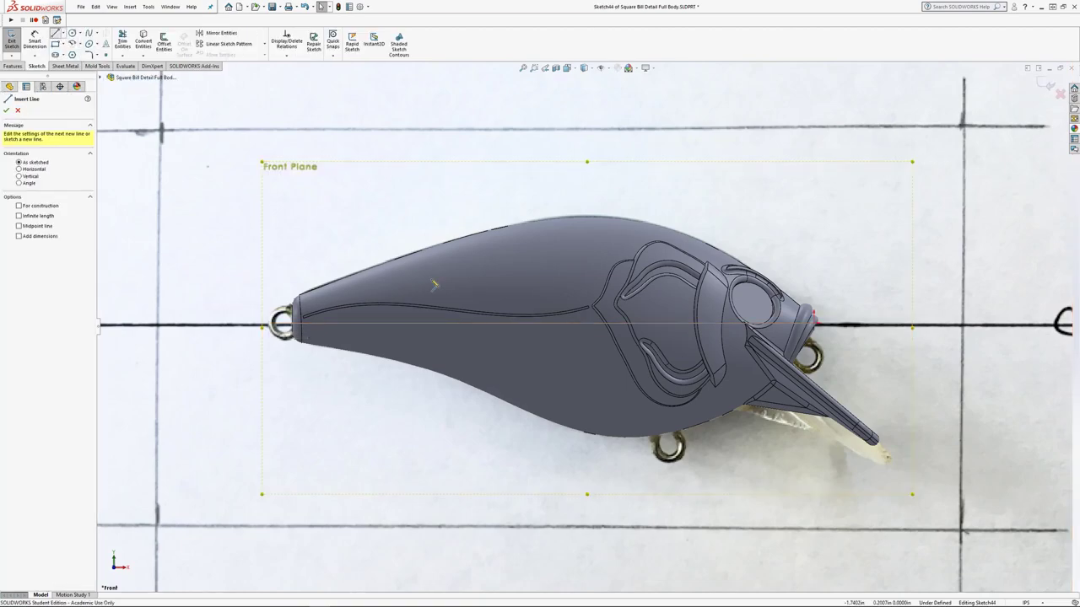
pyautogui.click(825, 351)
pyautogui.click(265, 311)
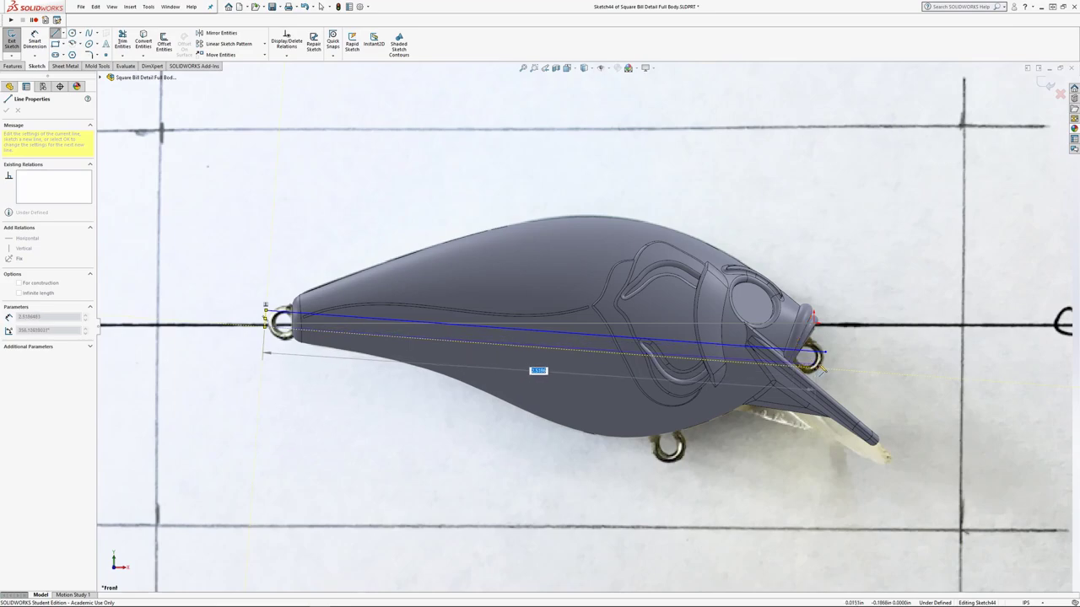
pyautogui.doubleClick(826, 366)
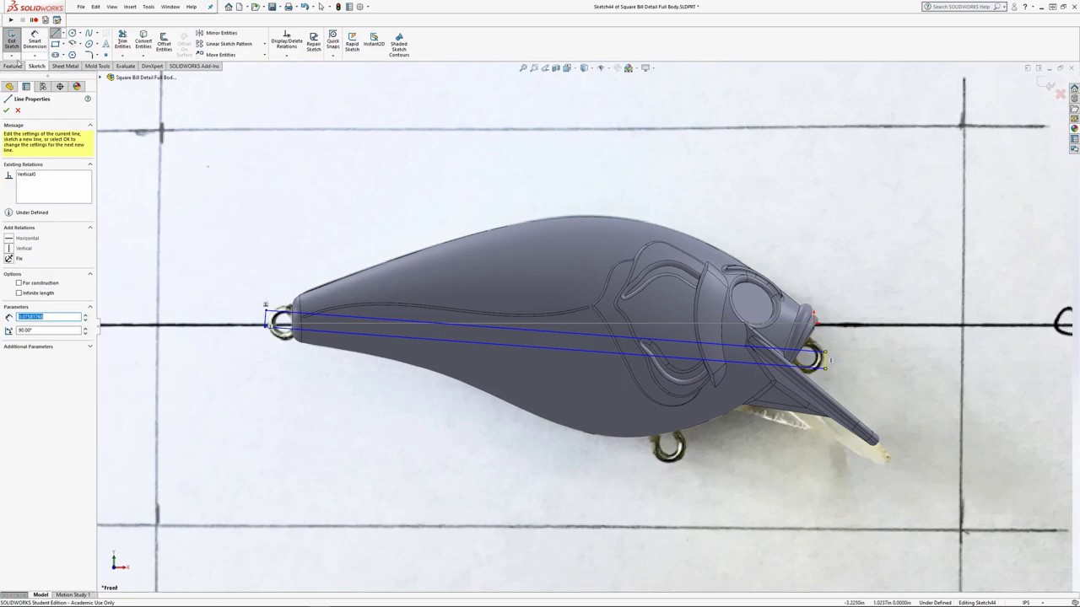
# Remove all four lines of the slanted profile with Power Trim
pyautogui.click(123, 40)
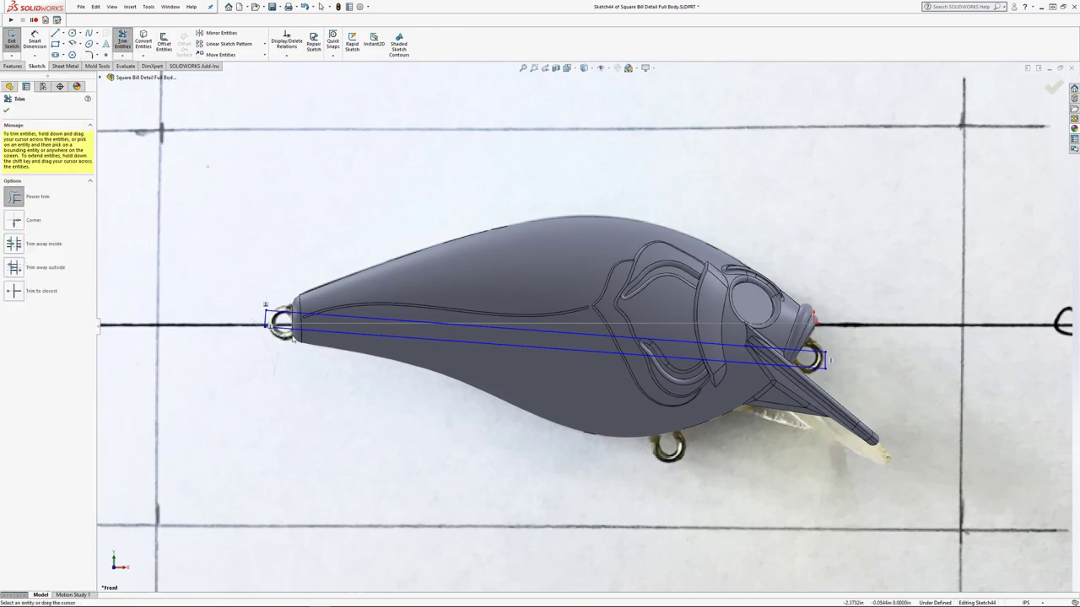
pyautogui.moveTo(305, 332); pyautogui.dragTo(510, 336)
pyautogui.moveTo(823, 366); pyautogui.dragTo(570, 277)
pyautogui.click(7, 111)
# Draw two circles of 0.20 in diameter side by side just above the lure's tail eyelet
pyautogui.click(72, 33)
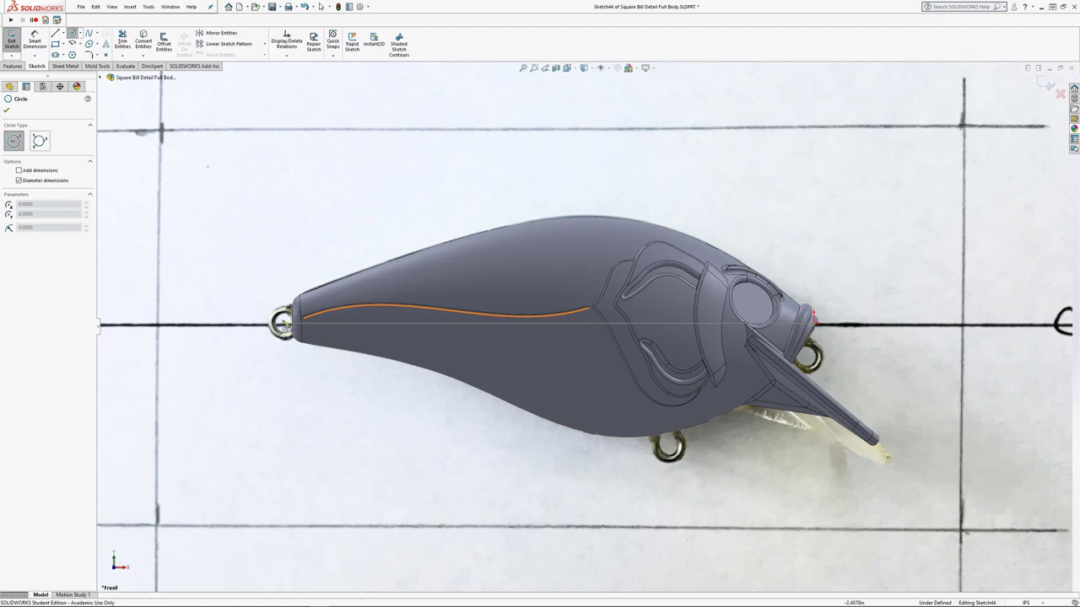
pyautogui.click(232, 282)
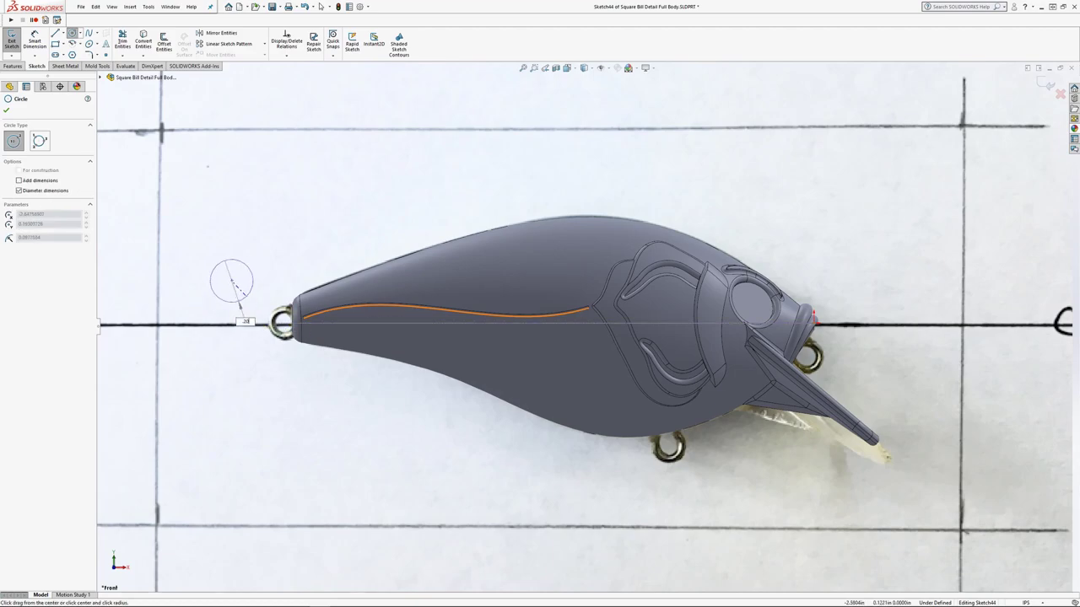
pyautogui.click(246, 298)
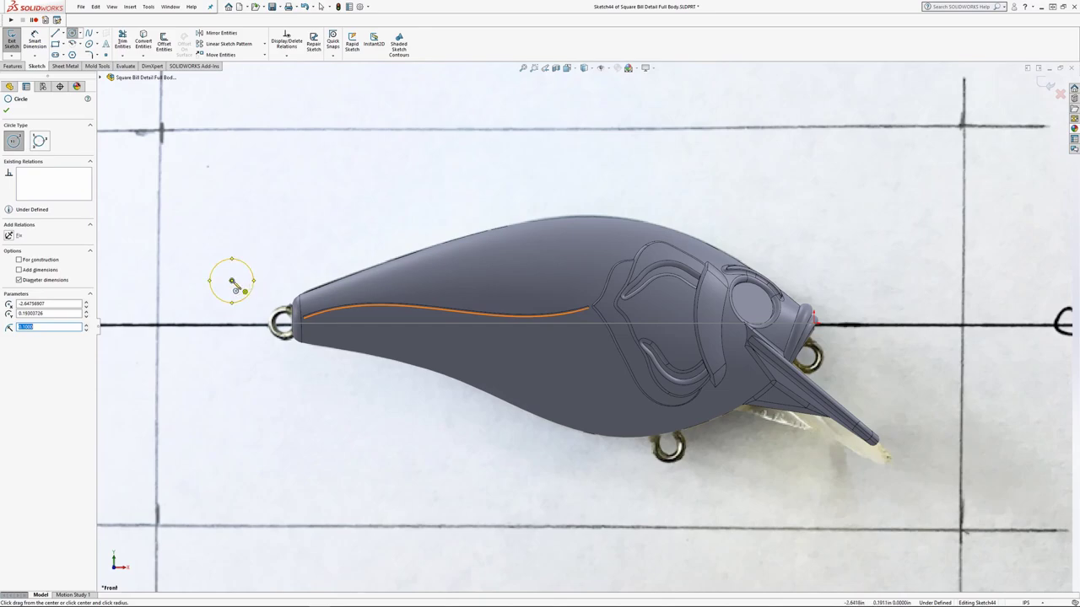
pyautogui.click(299, 281)
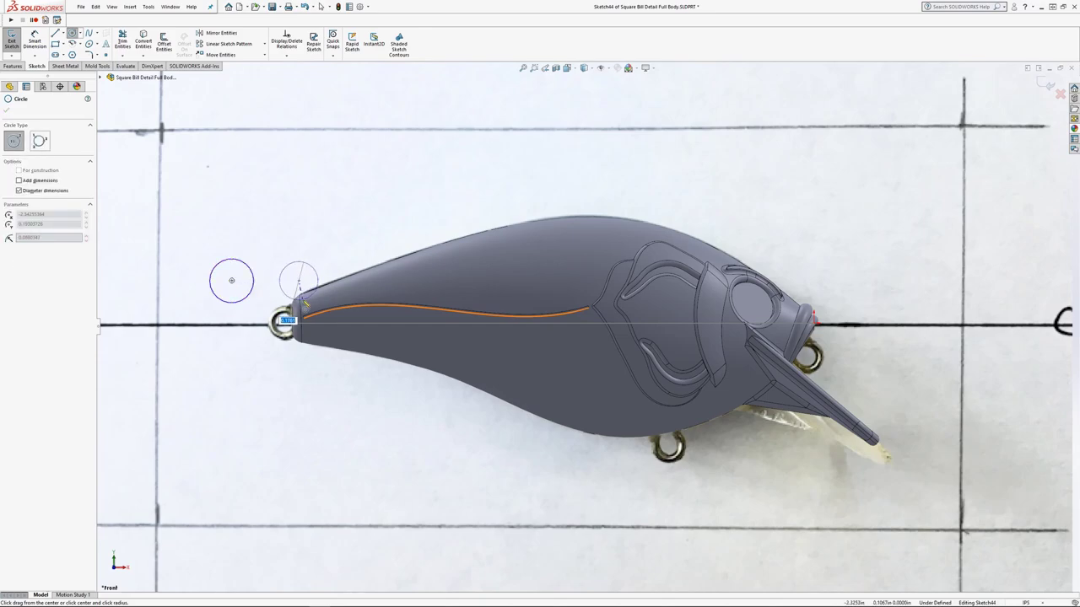
pyautogui.click(297, 302)
pyautogui.press('Escape')
# Dimension the horizontal distance between the two circle centers as 0.235 in
pyautogui.click(231, 280)
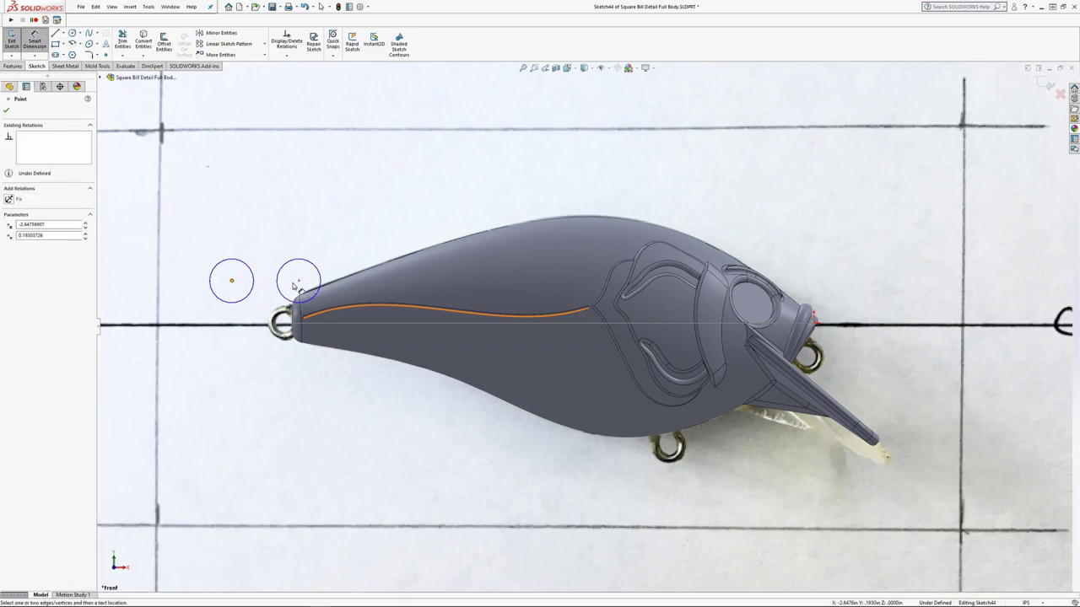
pyautogui.keyDown('ctrl'); pyautogui.click(299, 281); pyautogui.keyUp('ctrl')
pyautogui.press('d')
pyautogui.click(253, 240)
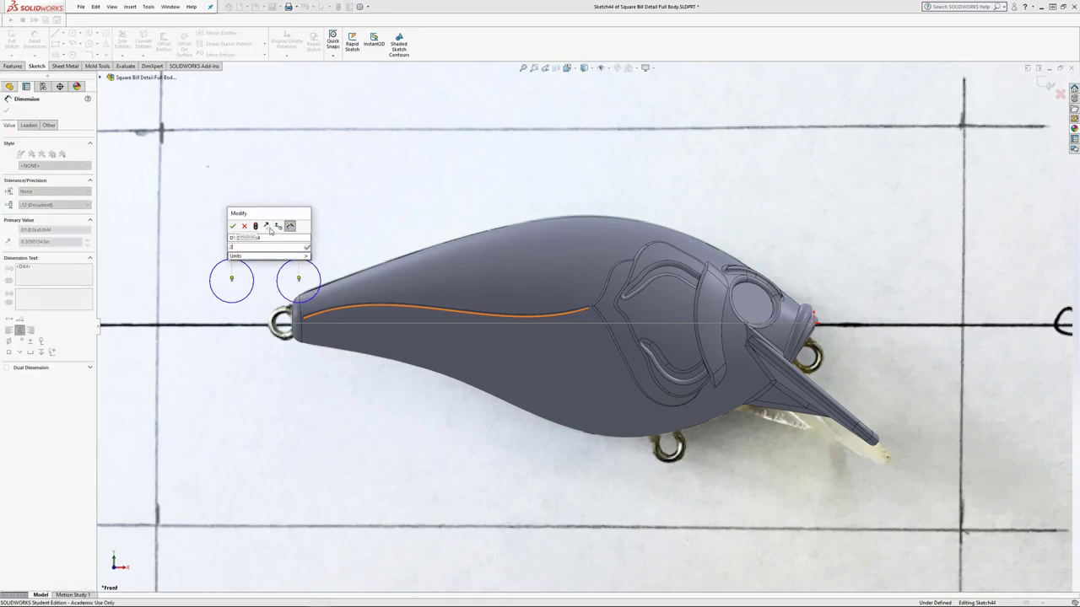
pyautogui.press('Return')
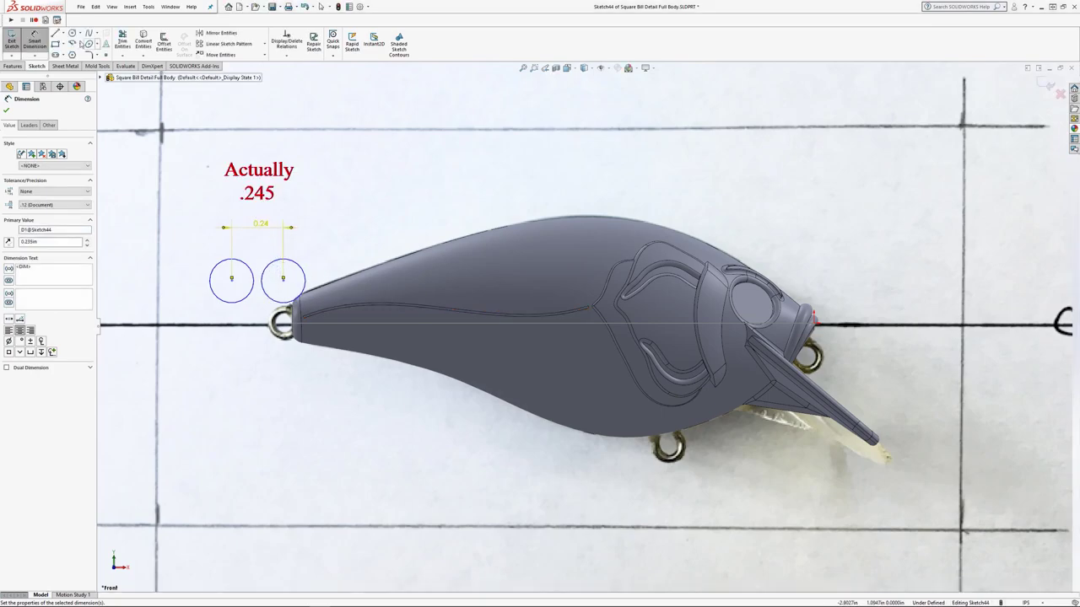
# Draw a corner rectangle about 0.10 in high spanning horizontally between the two circle centers
pyautogui.press('r')
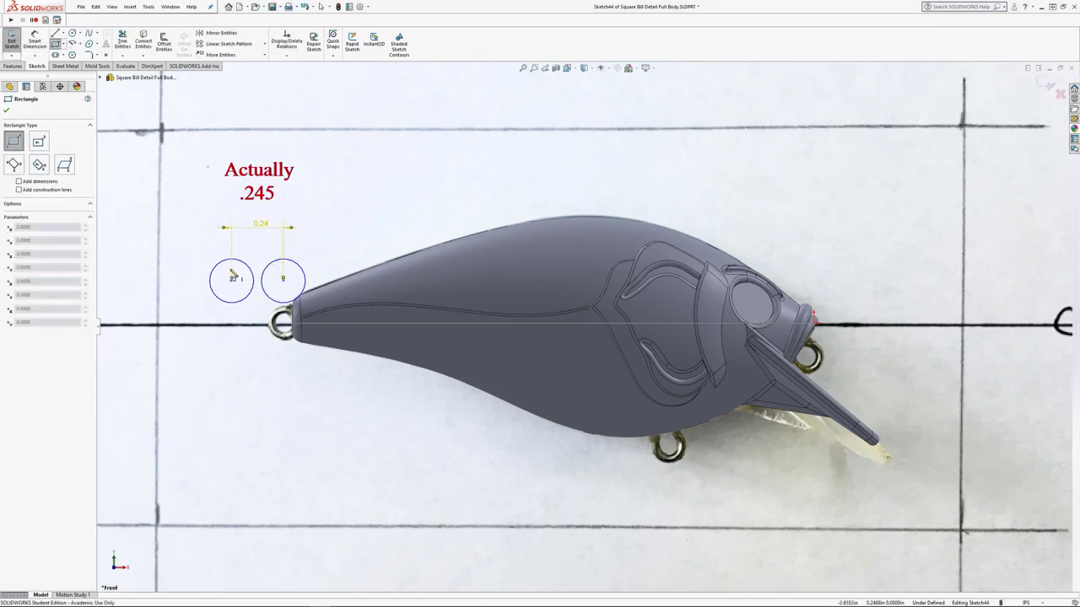
pyautogui.click(232, 279)
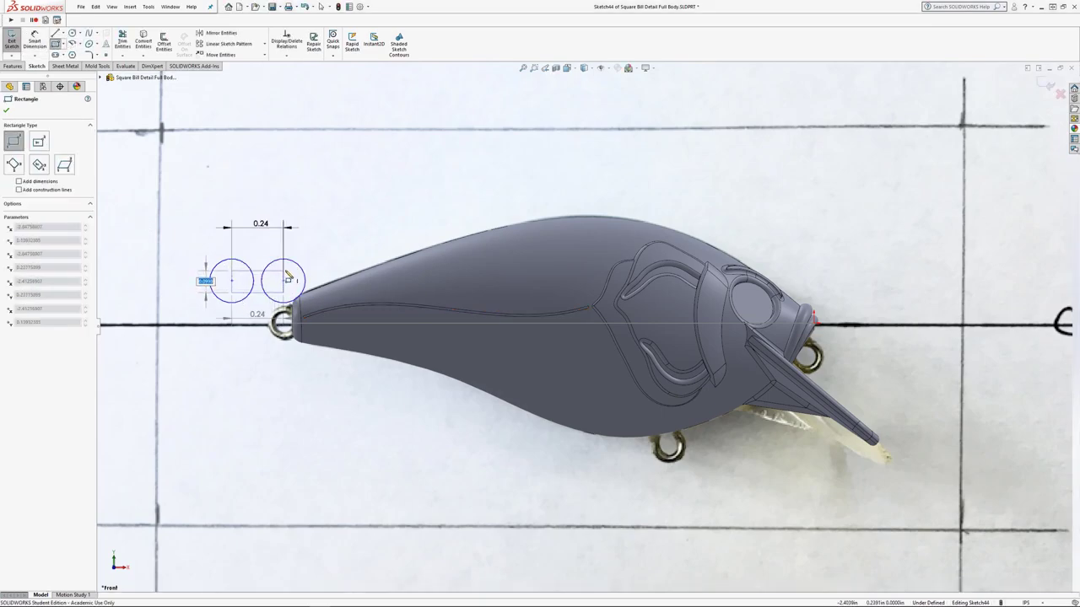
pyautogui.click(288, 278)
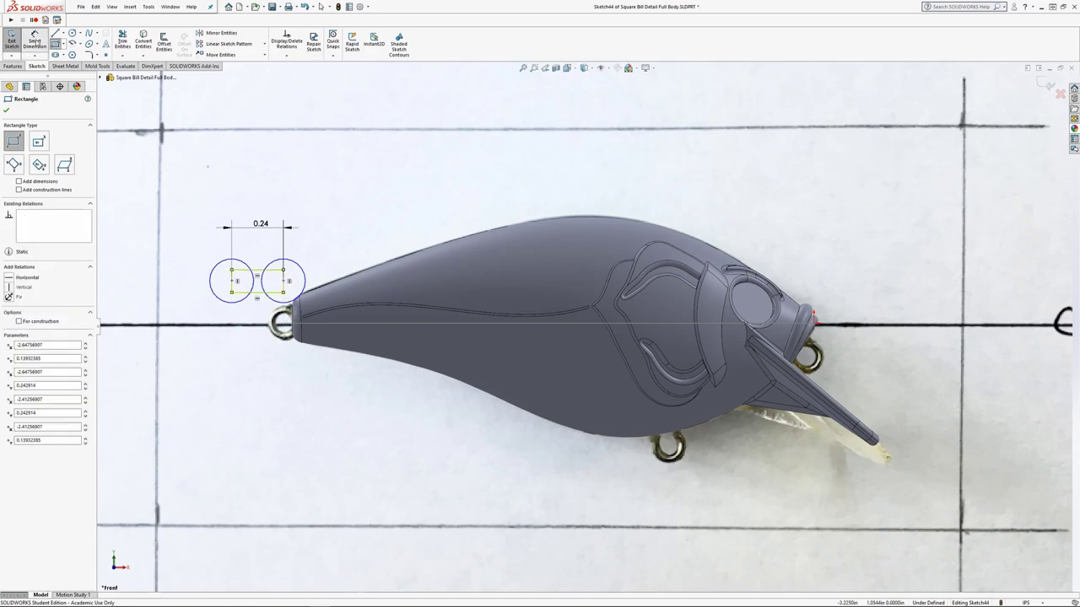
# Dimension the rectangle's height as 0.10 in and the distance from its upper corner to the circle center as 0.05 in
pyautogui.click(35, 41)
pyautogui.click(232, 283)
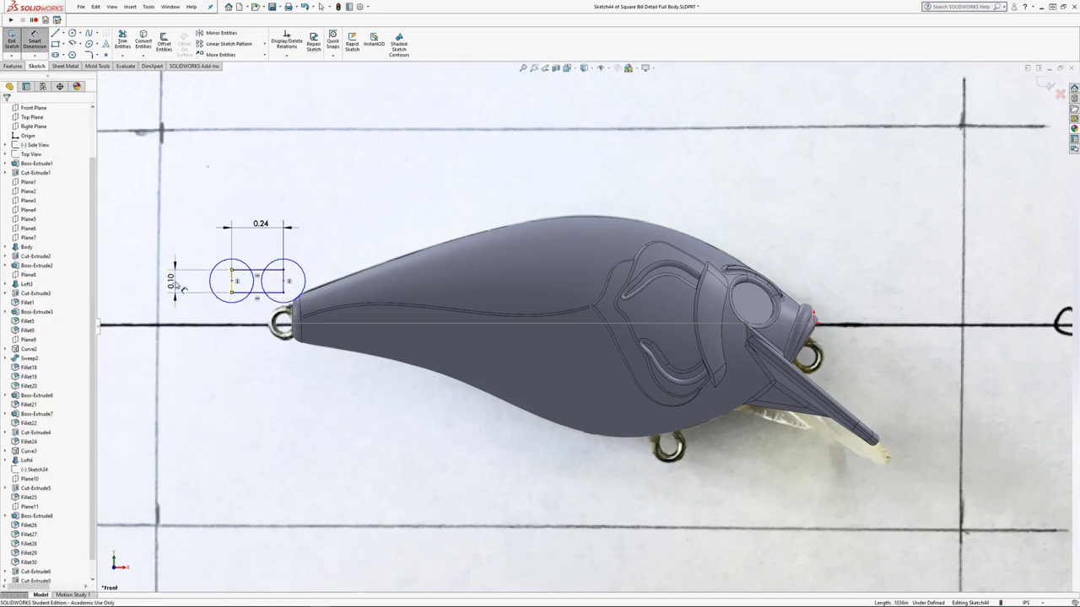
pyautogui.click(176, 285)
pyautogui.press('Return')
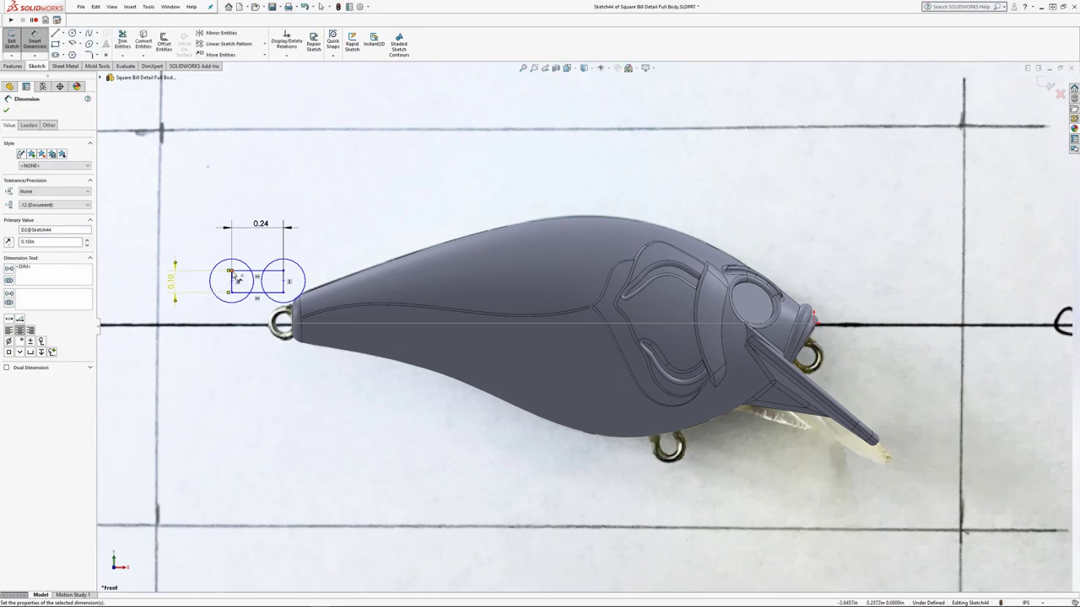
pyautogui.click(233, 272)
pyautogui.click(232, 281)
pyautogui.click(181, 240)
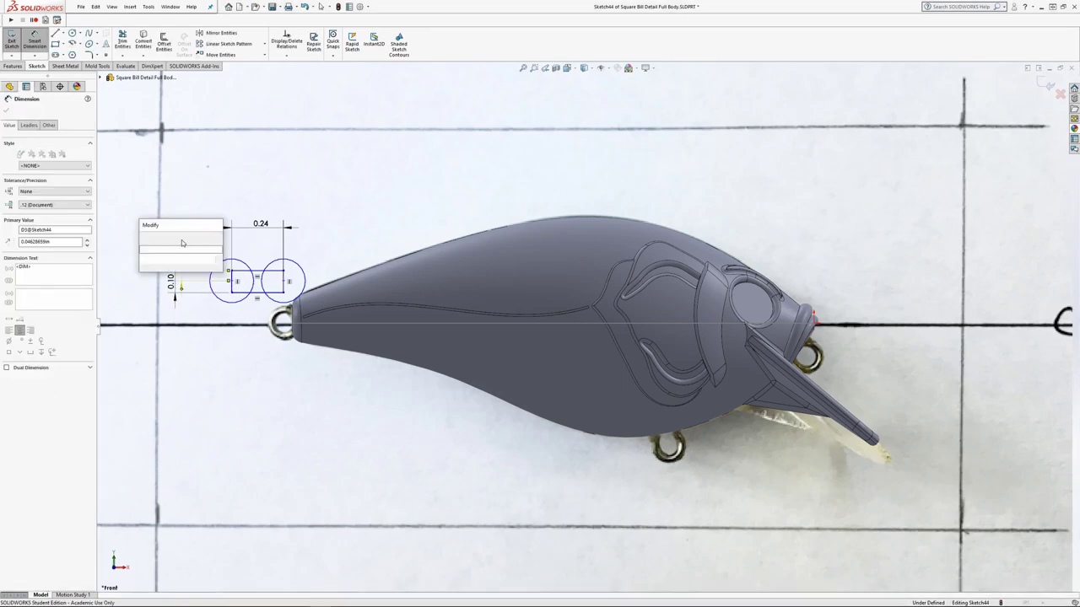
pyautogui.press('Return')
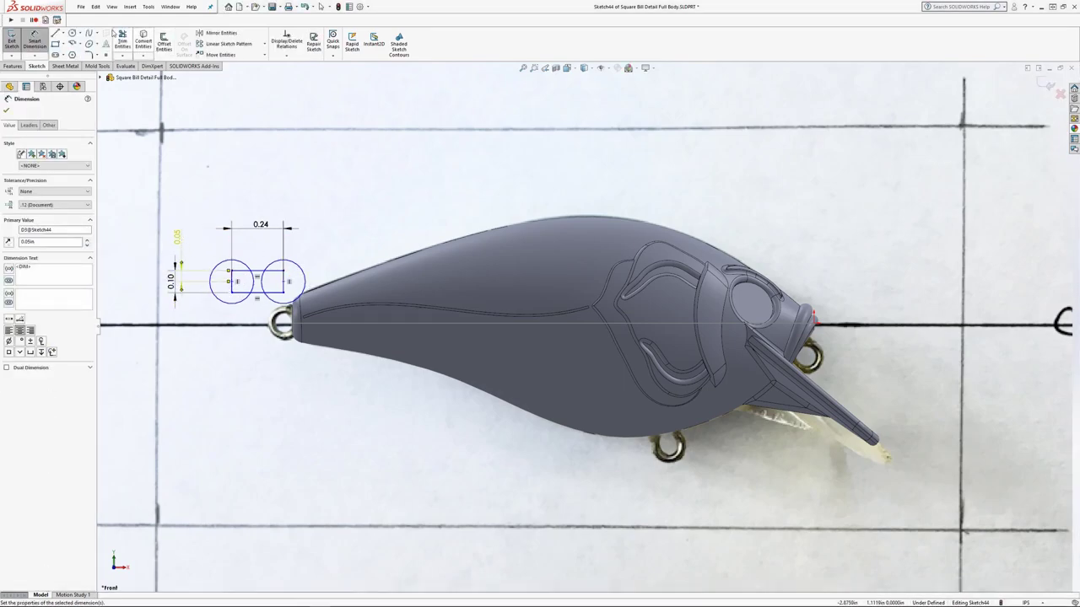
# Trim the inner portions of the two circles and rectangle to leave one dumbbell-shaped outline
pyautogui.click(122, 39)
pyautogui.moveTo(252, 287)
pyautogui.mouseDown()
pyautogui.moveTo(284, 282)
pyautogui.moveTo(280, 268)
pyautogui.moveTo(280, 294)
pyautogui.moveTo(238, 282)
pyautogui.mouseUp()
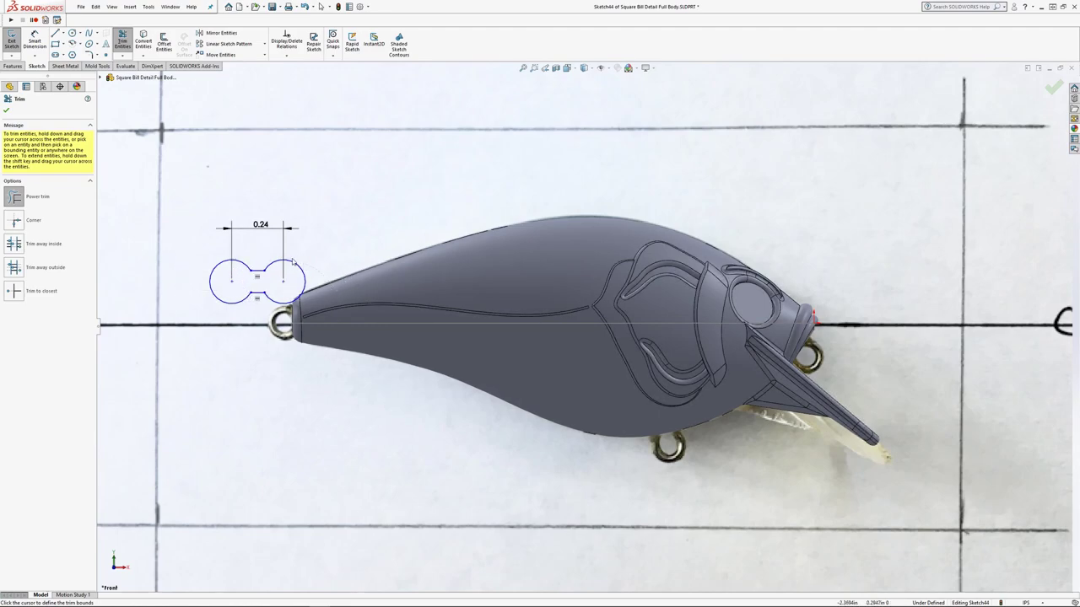
pyautogui.click(122, 41)
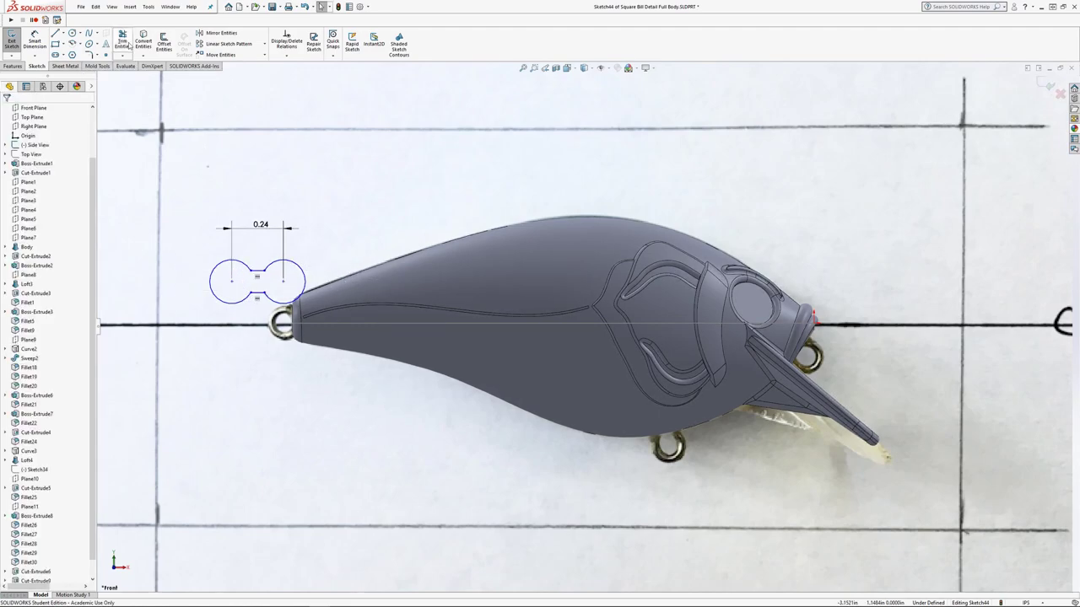
# Select the whole dumbbell outline and move it so one of its circles surrounds the tail eyelet
pyautogui.click(331, 317)
pyautogui.moveTo(329, 315); pyautogui.dragTo(183, 230)
pyautogui.scroll(-4, 223, 297)
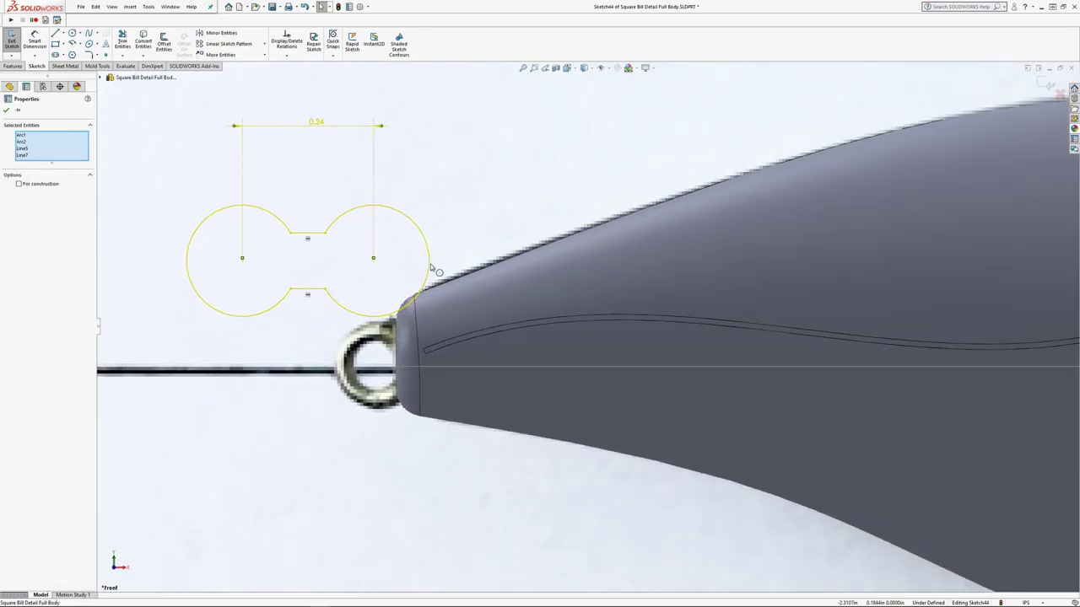
pyautogui.moveTo(314, 292)
pyautogui.mouseDown()
pyautogui.moveTo(375, 385)
pyautogui.moveTo(430, 386)
pyautogui.mouseUp()
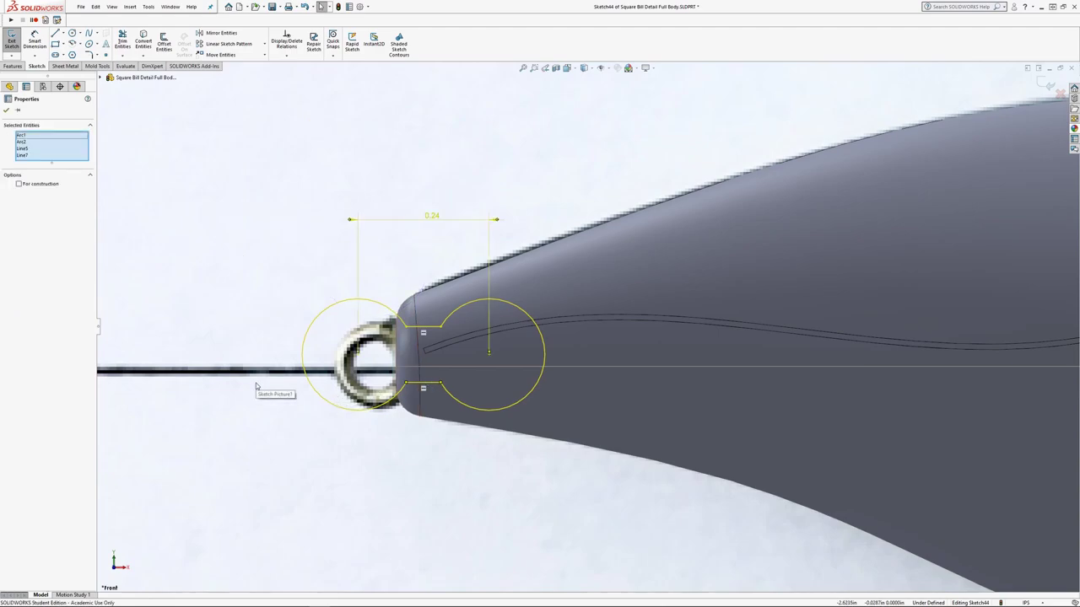
# Paste a copy of the dumbbell outline and move it so its front circle surrounds the belly eyelet
pyautogui.scroll(1, 668, 463)
pyautogui.scroll(3, 668, 463)
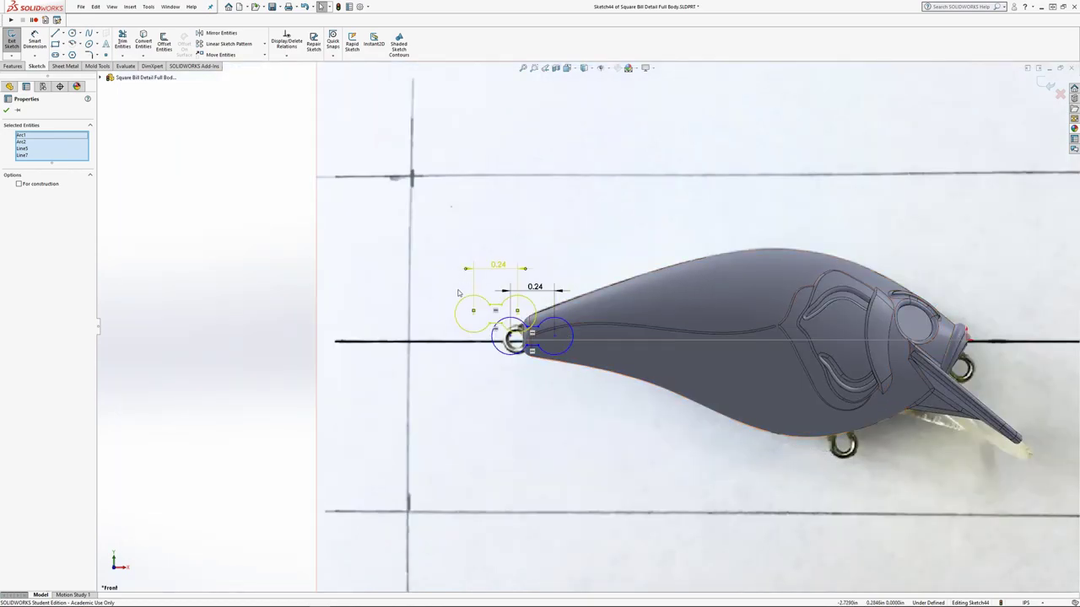
pyautogui.moveTo(497, 310)
pyautogui.mouseDown()
pyautogui.moveTo(590, 371)
pyautogui.moveTo(797, 437)
pyautogui.moveTo(835, 437)
pyautogui.moveTo(818, 437)
pyautogui.mouseUp()
pyautogui.scroll(-8, 882, 440)
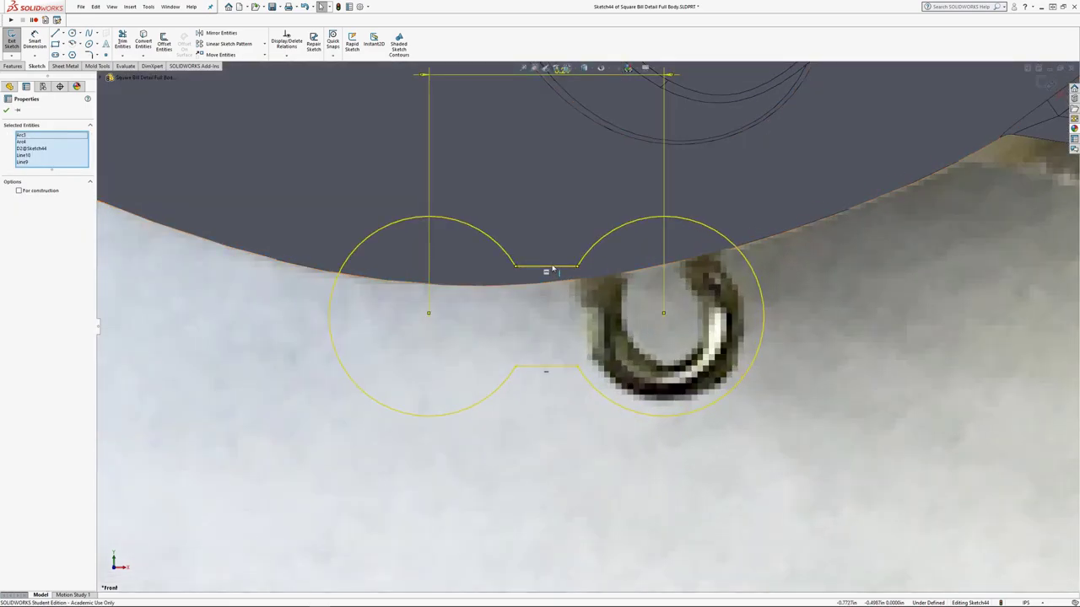
pyautogui.moveTo(553, 268); pyautogui.dragTo(552, 273)
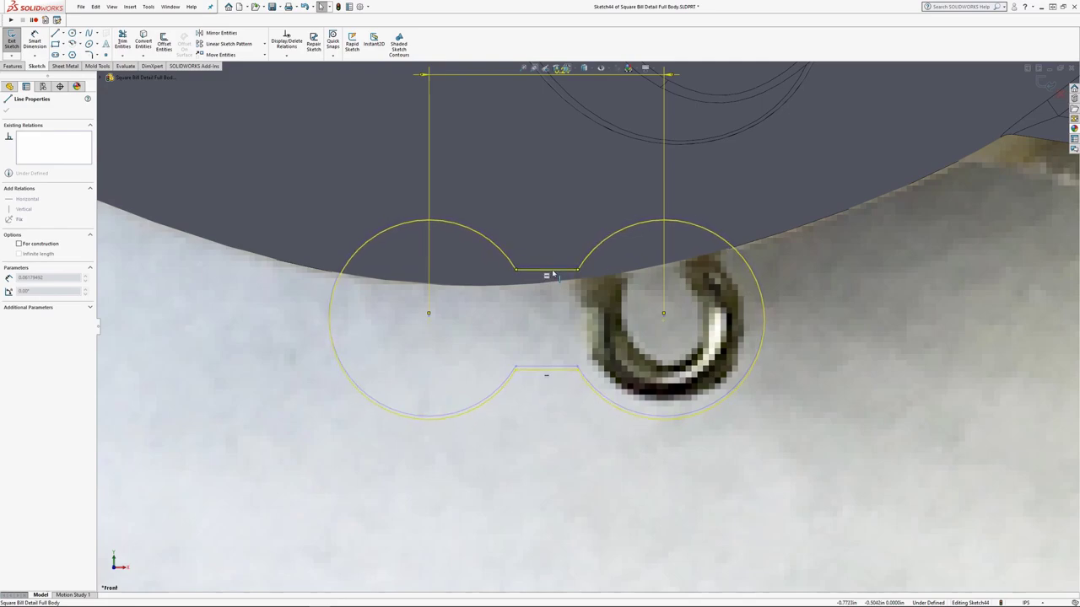
pyautogui.keyDown('ctrl'); pyautogui.click(553, 273); pyautogui.keyUp('ctrl')
# Rotate the belly copy about its front circle's center so the other circle sits up inside the body
pyautogui.scroll(6, 553, 272)
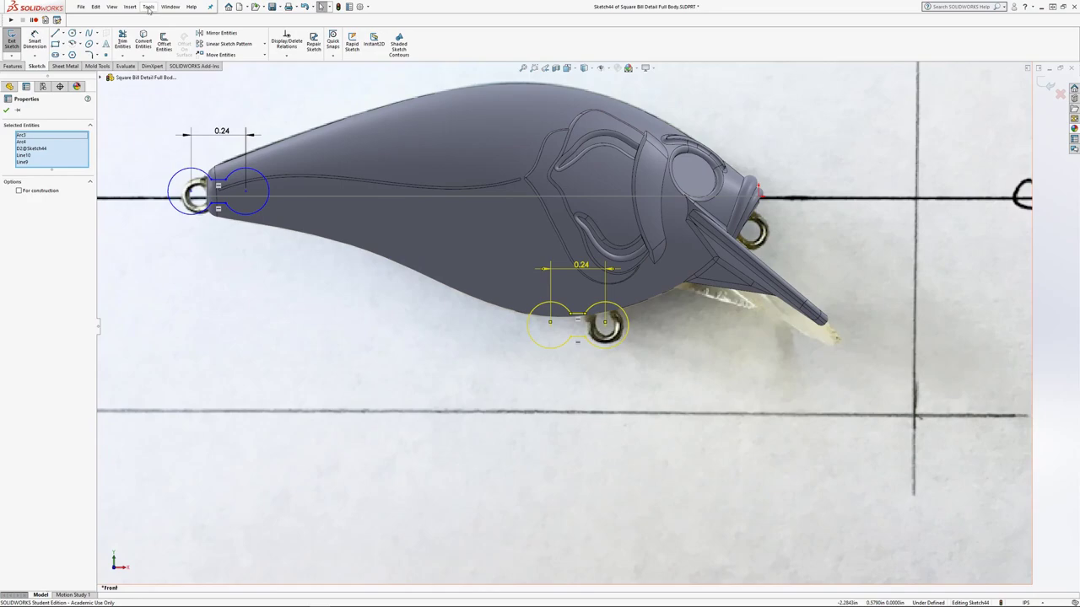
pyautogui.click(149, 7)
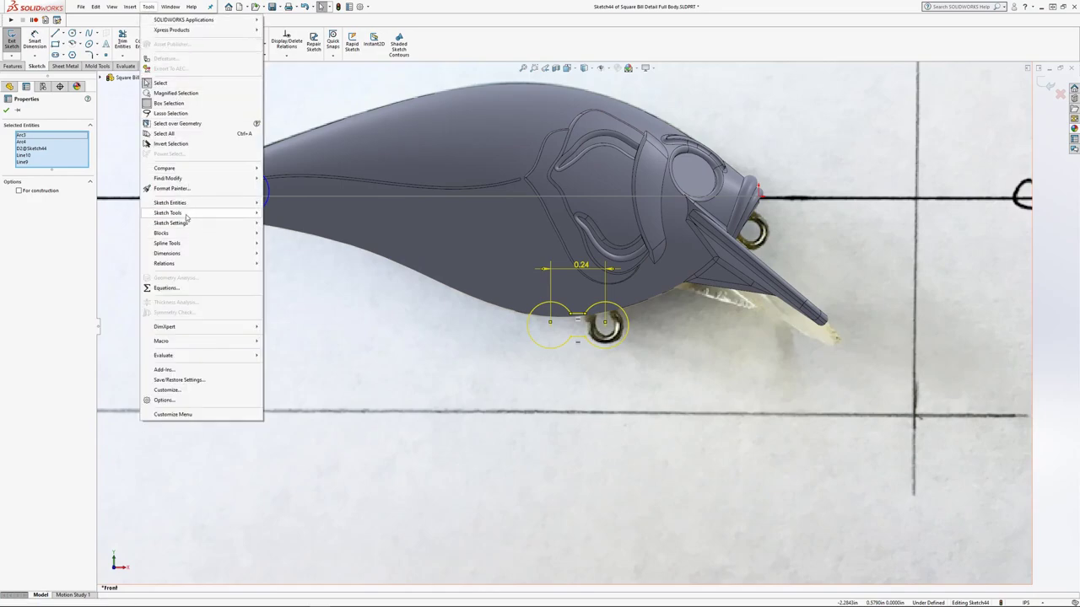
pyautogui.moveTo(169, 213)
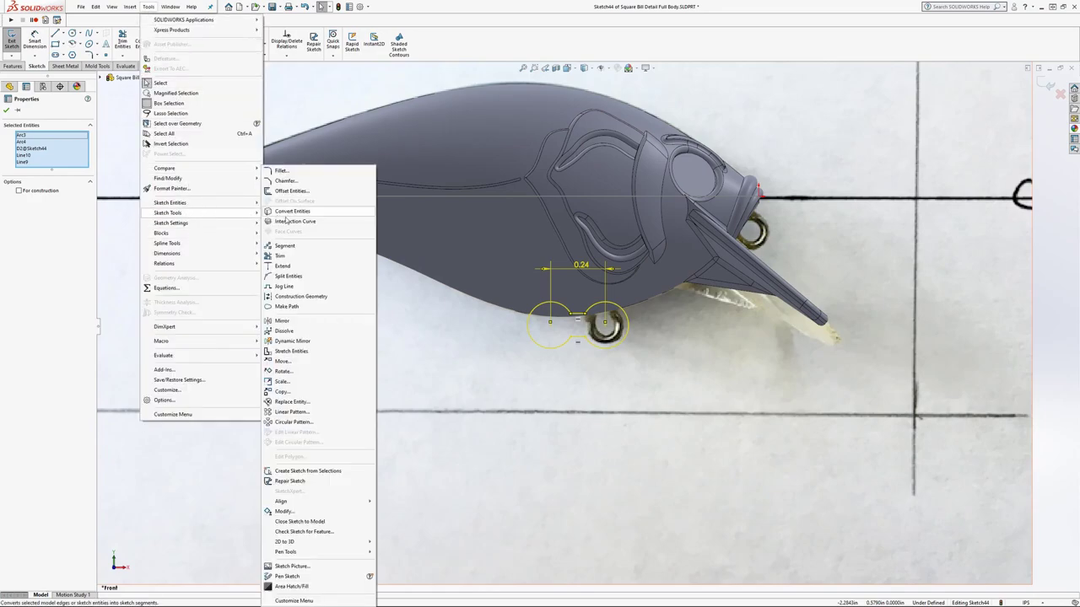
pyautogui.click(283, 371)
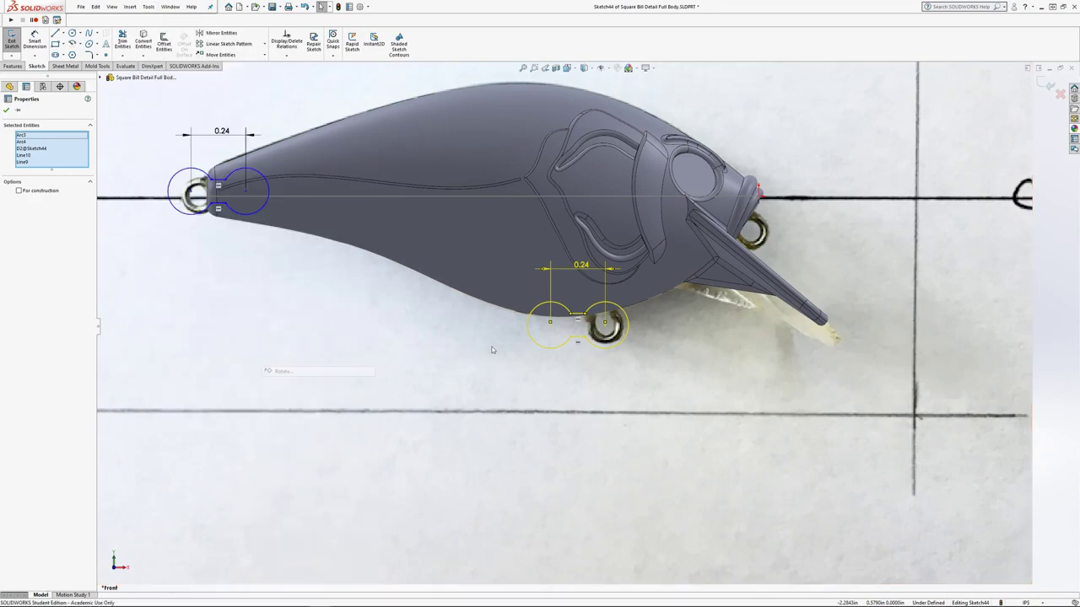
pyautogui.click(606, 327)
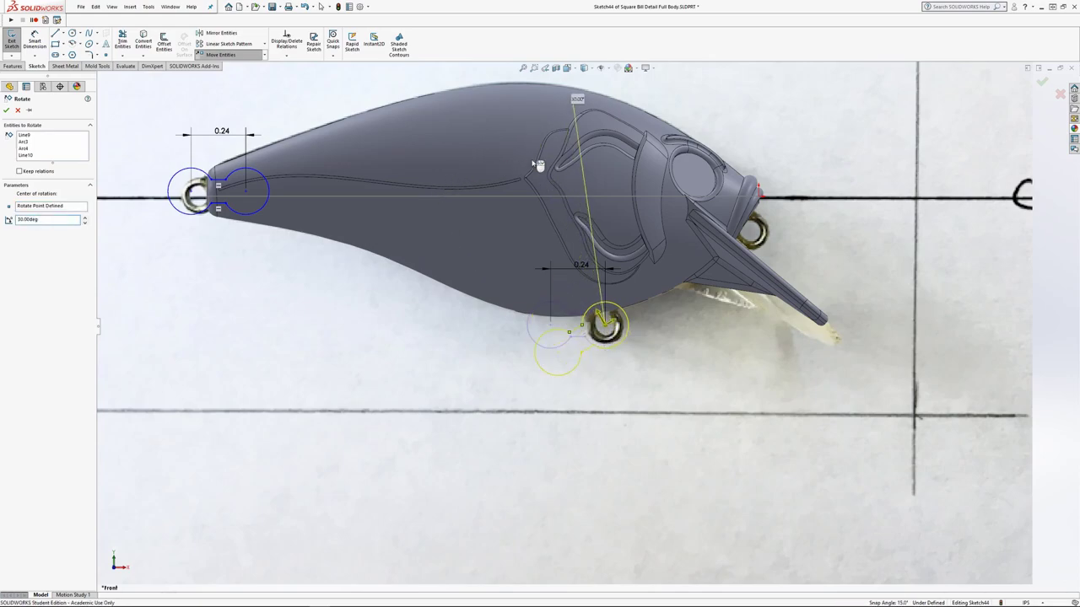
pyautogui.click(779, 270)
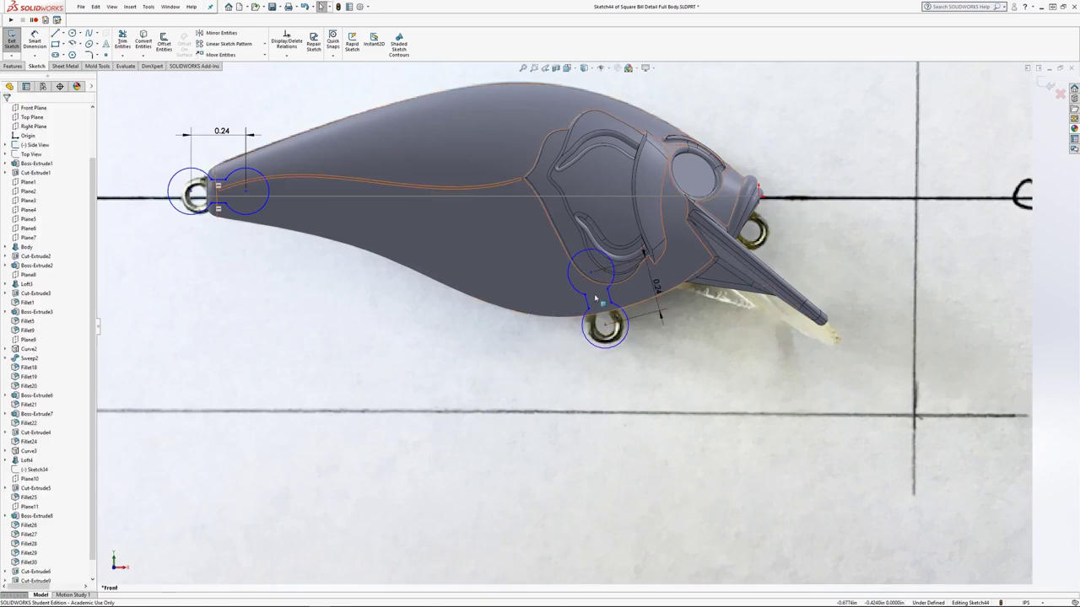
# Select the rotated belly outline and shift it slightly to fine-tune its position around the belly eyelet
pyautogui.moveTo(540, 226); pyautogui.dragTo(677, 379)
pyautogui.scroll(-5, 620, 312)
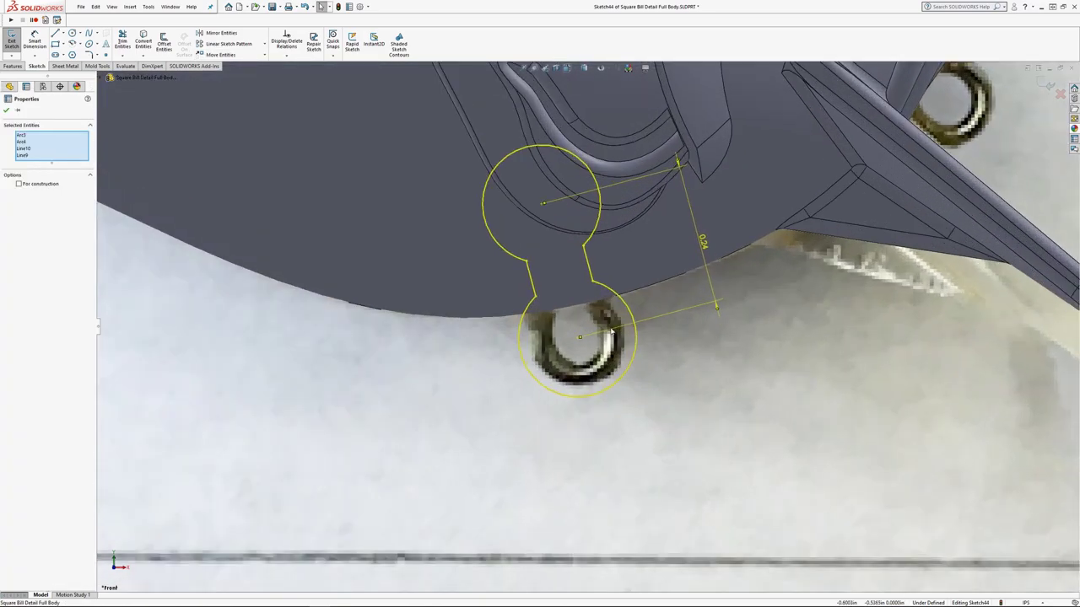
pyautogui.moveTo(582, 264); pyautogui.dragTo(584, 272)
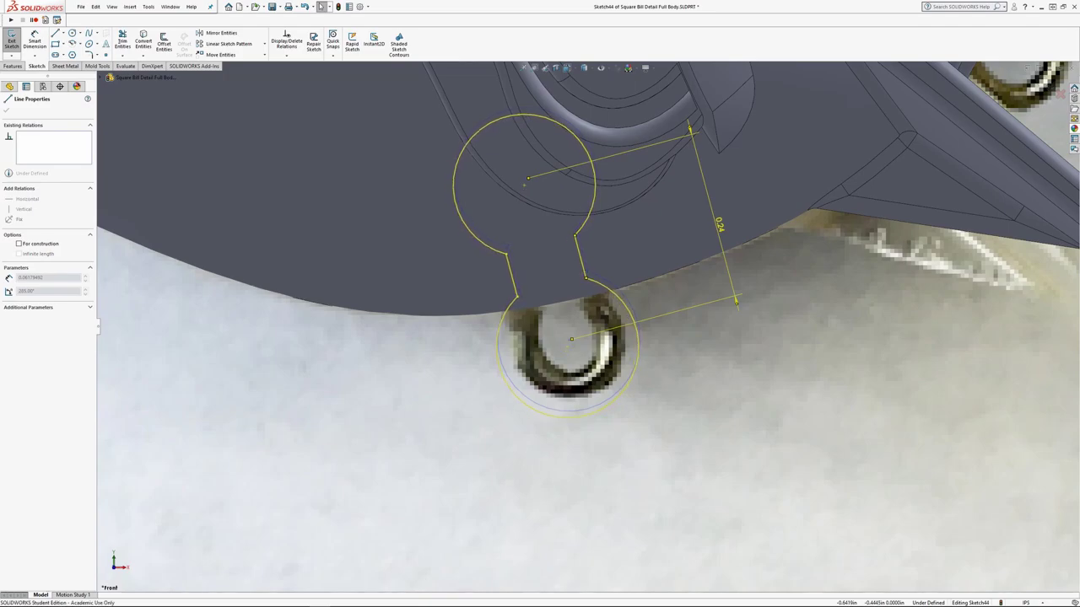
pyautogui.click(685, 325)
# Paste another copy of the dumbbell outline and move it to the nose near the line-tie eyelet
pyautogui.scroll(5, 641, 329)
pyautogui.scroll(-3, 755, 214)
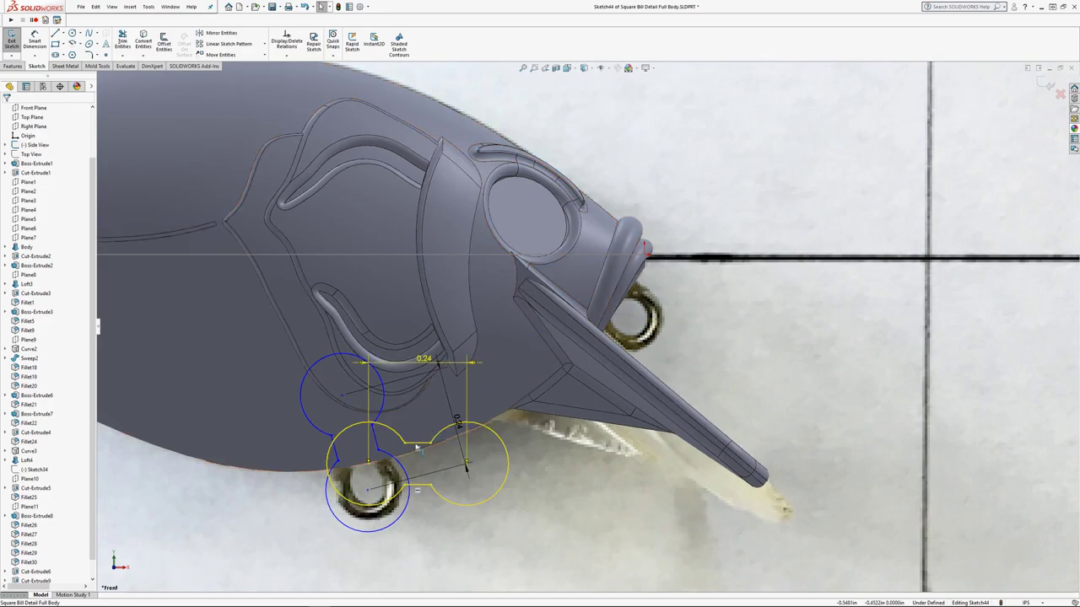
pyautogui.moveTo(438, 432)
pyautogui.keyDown('ctrl'); pyautogui.mouseDown()
pyautogui.moveTo(606, 262)
pyautogui.moveTo(645, 247)
pyautogui.mouseUp(); pyautogui.keyUp('ctrl')
# Rotate the nose copy by 325 degrees about the center of its front circle
pyautogui.click(150, 8)
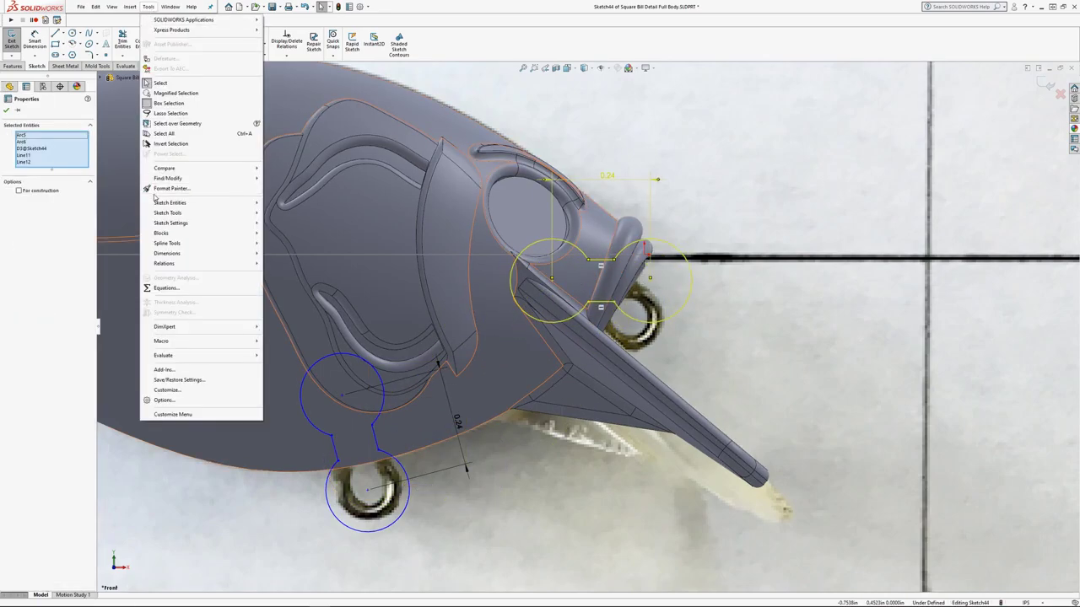
pyautogui.moveTo(178, 212)
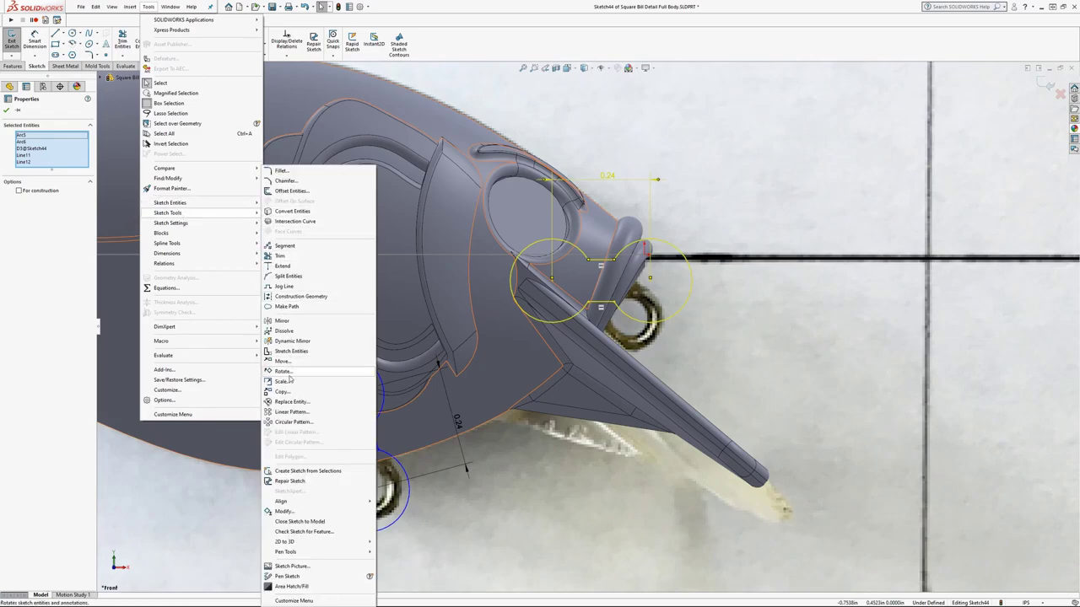
pyautogui.click(286, 371)
pyautogui.click(515, 174)
pyautogui.scroll(3, 582, 161)
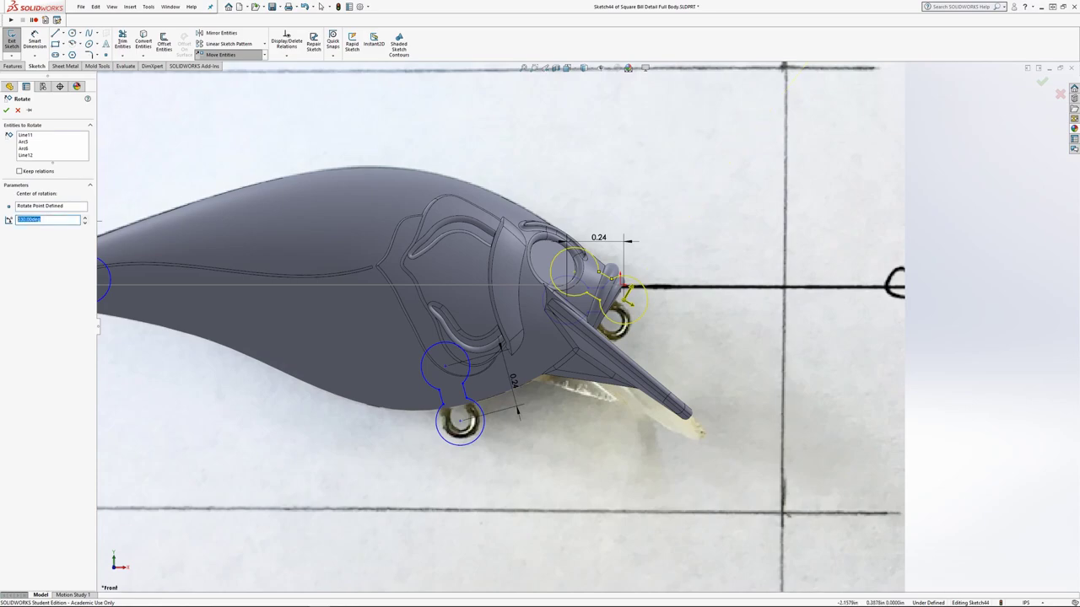
pyautogui.press('Return')
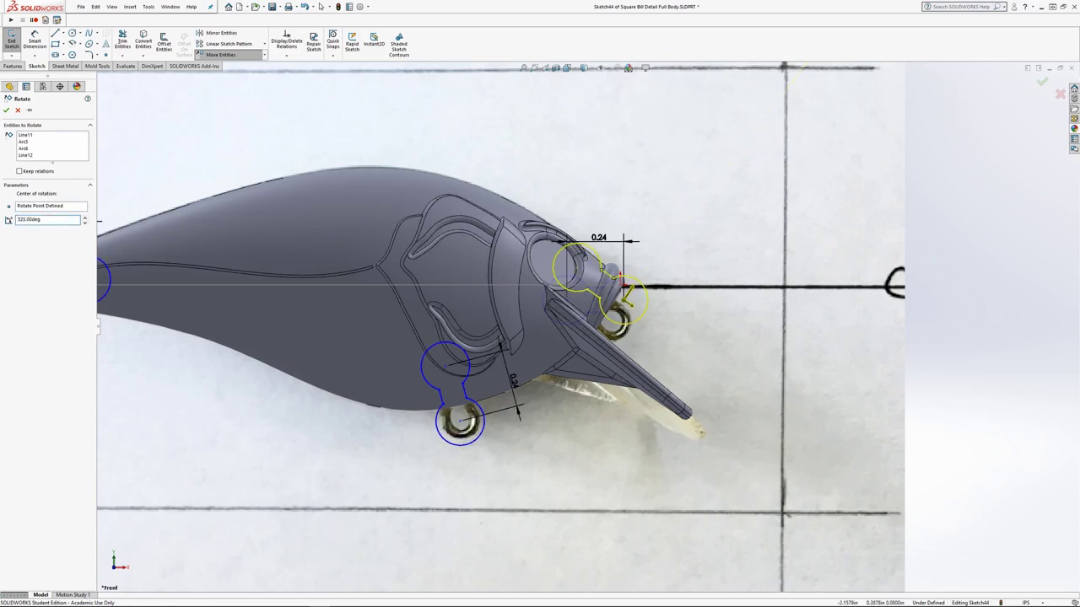
pyautogui.scroll(-5, 629, 297)
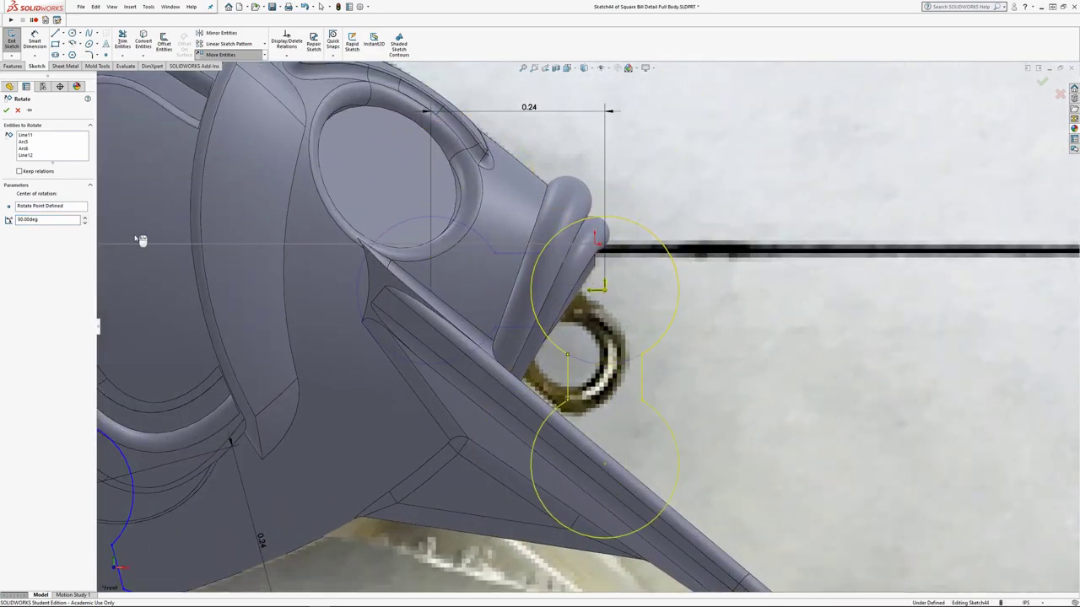
pyautogui.doubleClick(33, 219)
pyautogui.press('Return')
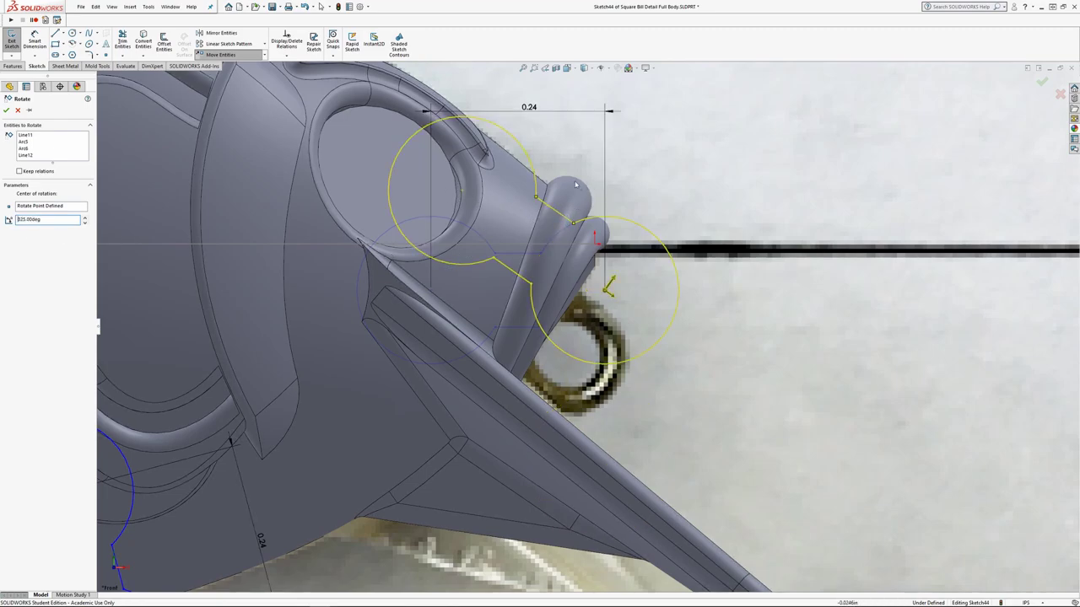
pyautogui.press('Return')
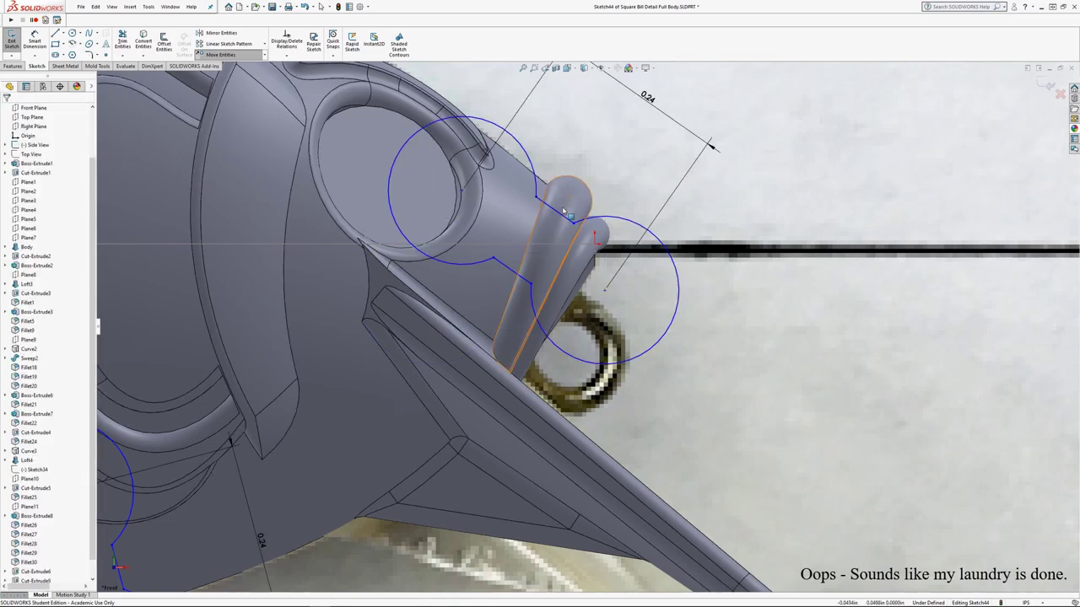
# Select the rotated nose outline and move it down so its front circle surrounds the nose eyelet
pyautogui.click(554, 209)
pyautogui.moveTo(386, 91); pyautogui.dragTo(717, 406)
pyautogui.moveTo(559, 222)
pyautogui.mouseDown()
pyautogui.moveTo(557, 279)
pyautogui.moveTo(545, 272)
pyautogui.moveTo(555, 275)
pyautogui.mouseUp()
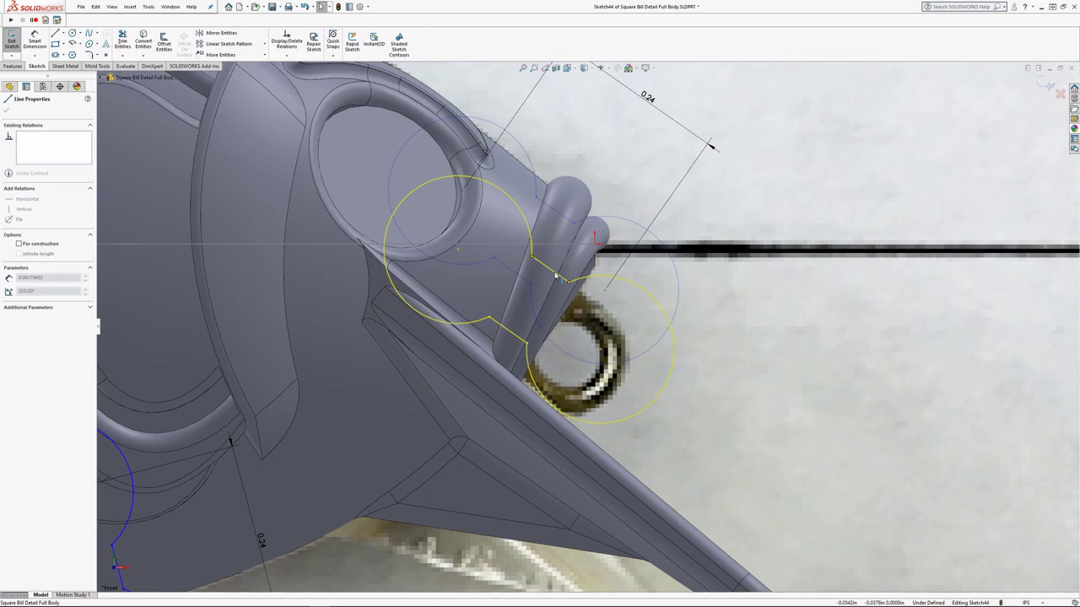
pyautogui.moveTo(555, 275); pyautogui.dragTo(558, 275)
pyautogui.click(817, 238)
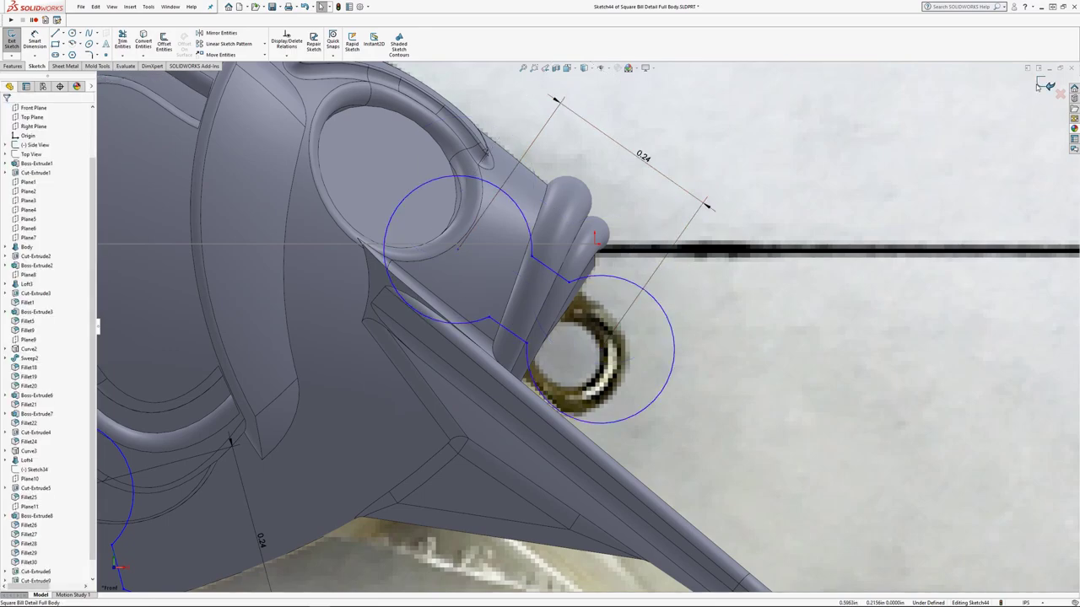
# Exit the hanger sketch and hide the Side View reference sketch
pyautogui.click(1044, 85)
pyautogui.press('f')
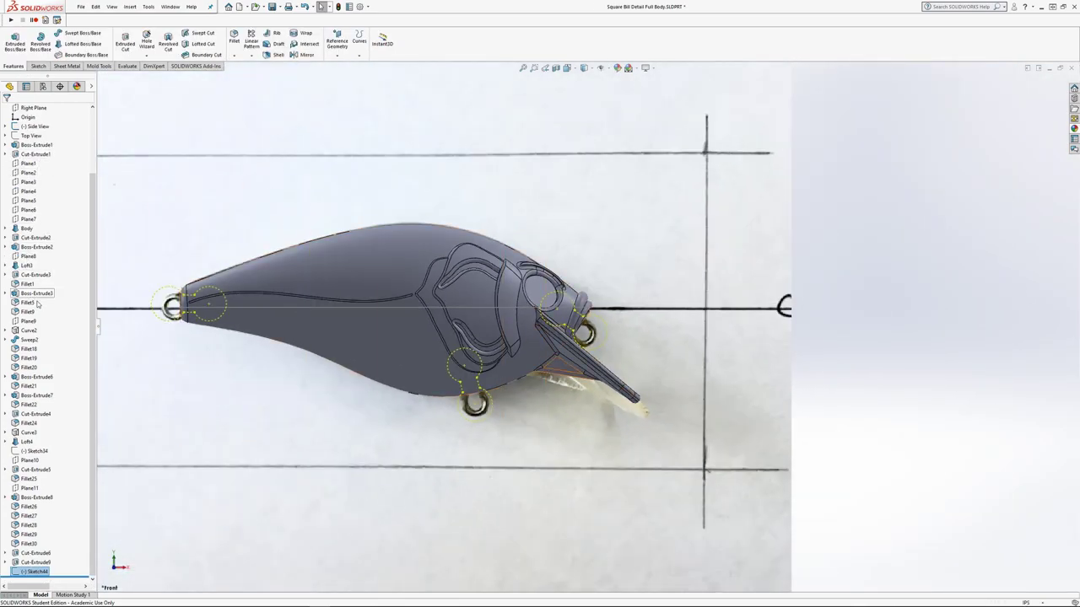
pyautogui.click(42, 126)
pyautogui.click(61, 99)
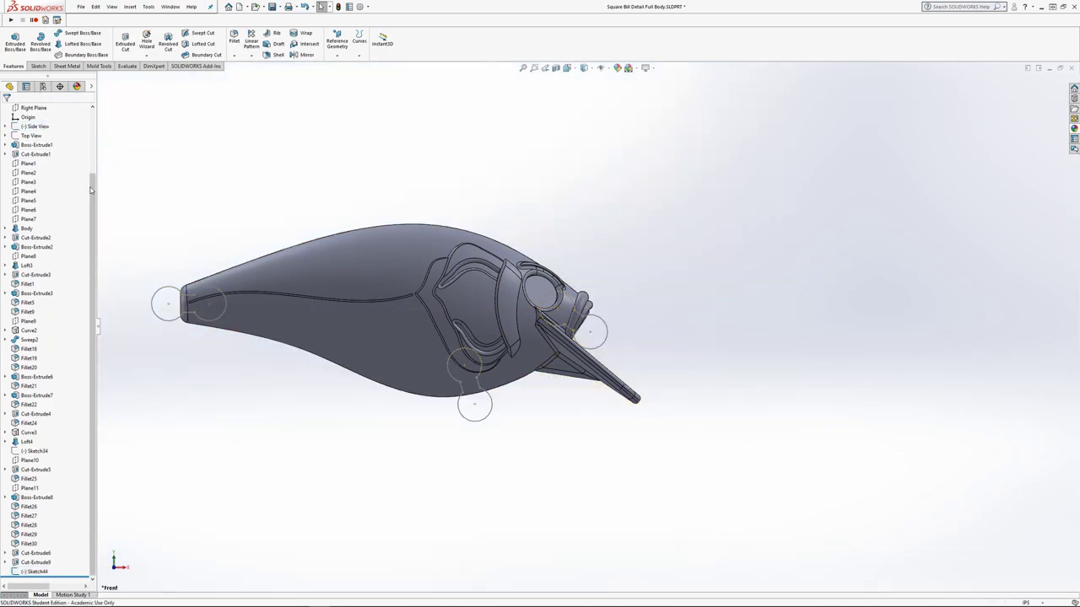
# Start an extruded cut from the dumbbell hanger sketch with a blind depth of 0.03 in
pyautogui.moveTo(92, 190); pyautogui.dragTo(123, 136)
pyautogui.press('f')
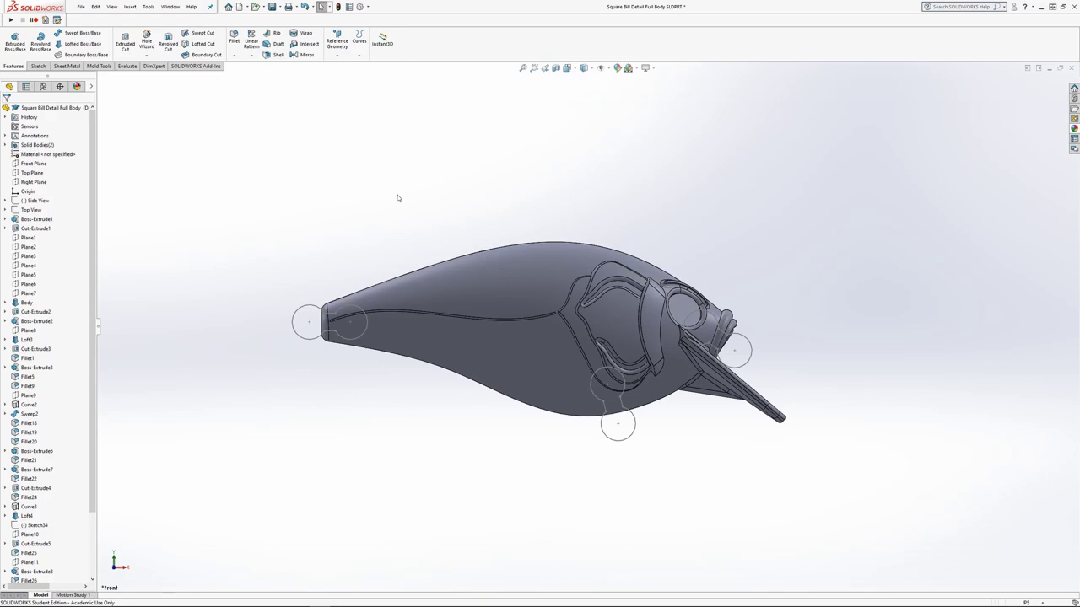
pyautogui.moveTo(394, 199); pyautogui.dragTo(169, 205, button='middle')
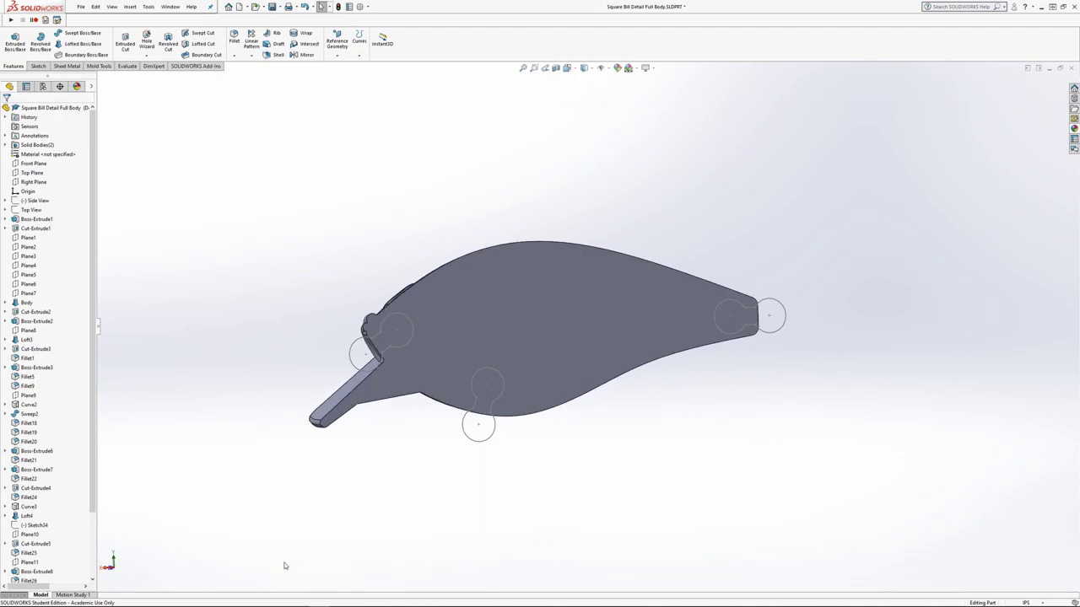
pyautogui.moveTo(285, 566); pyautogui.dragTo(251, 553, button='middle')
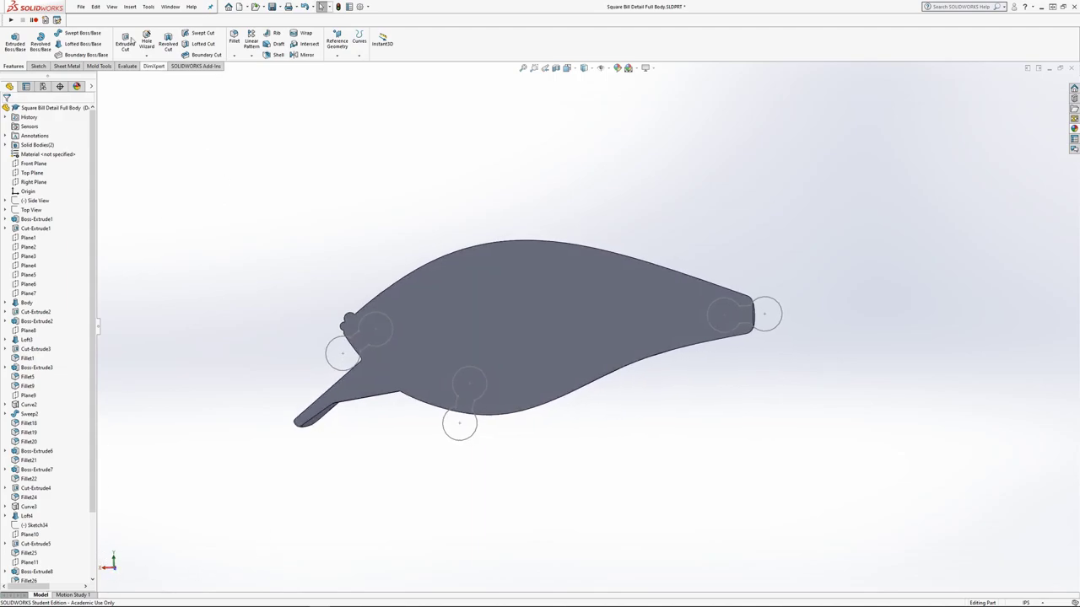
pyautogui.click(14, 51)
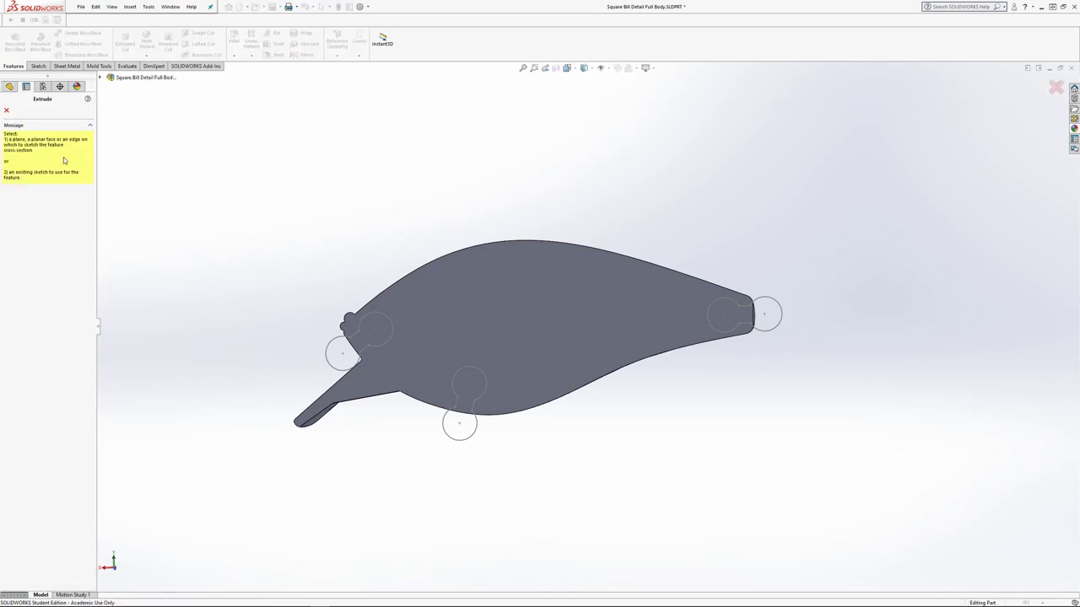
pyautogui.click(100, 77)
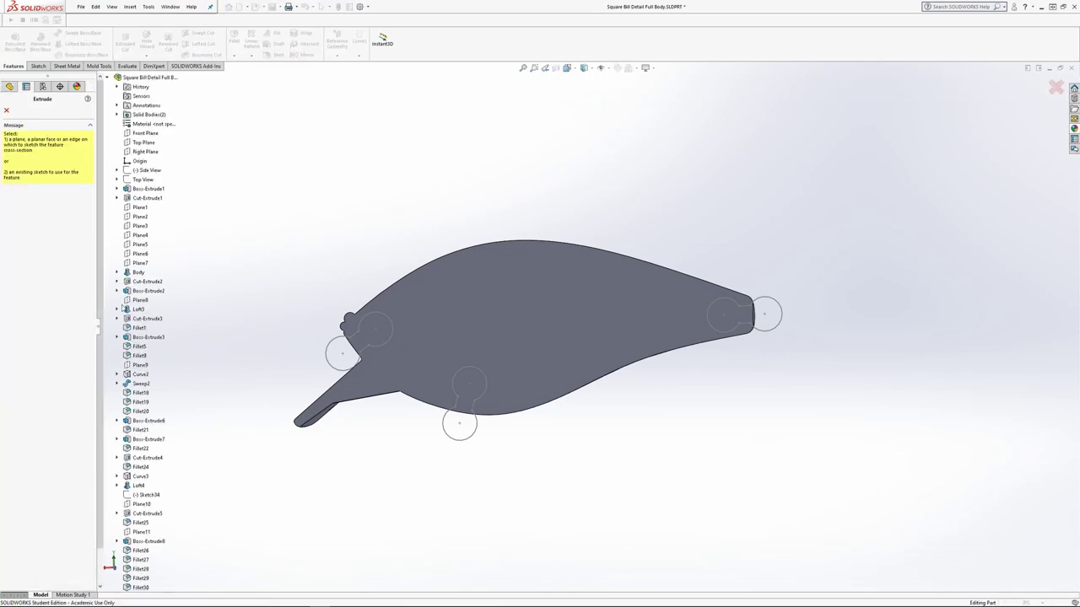
pyautogui.scroll(-1, 139, 507)
pyautogui.click(146, 579)
pyautogui.write('0.03')
pyautogui.press('Return')
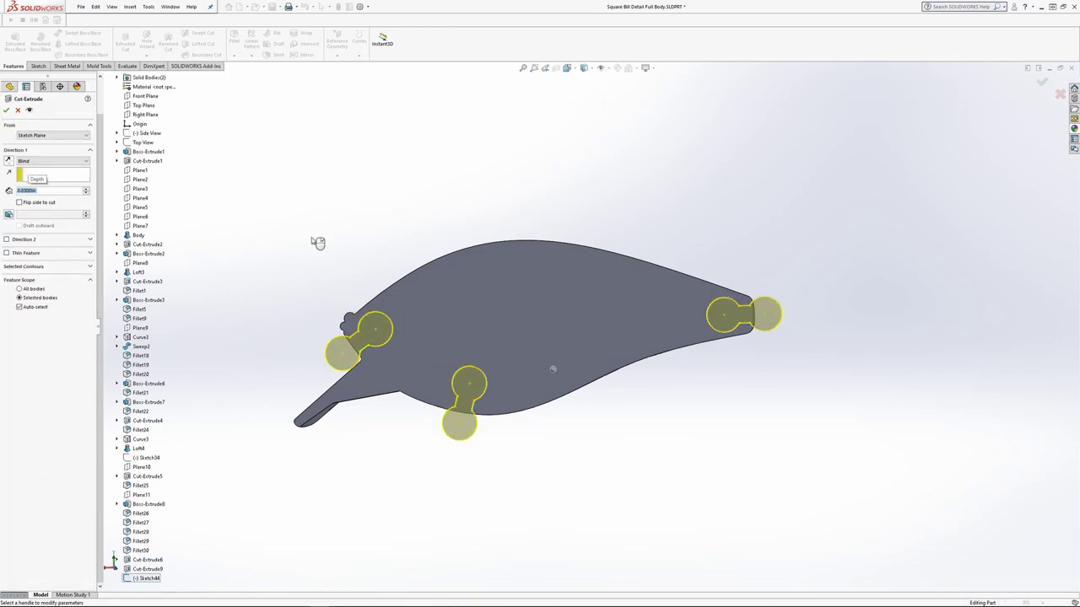
# Reverse the hanger cut so it goes into the half body, and apply it
pyautogui.moveTo(345, 231); pyautogui.dragTo(453, 250, button='middle')
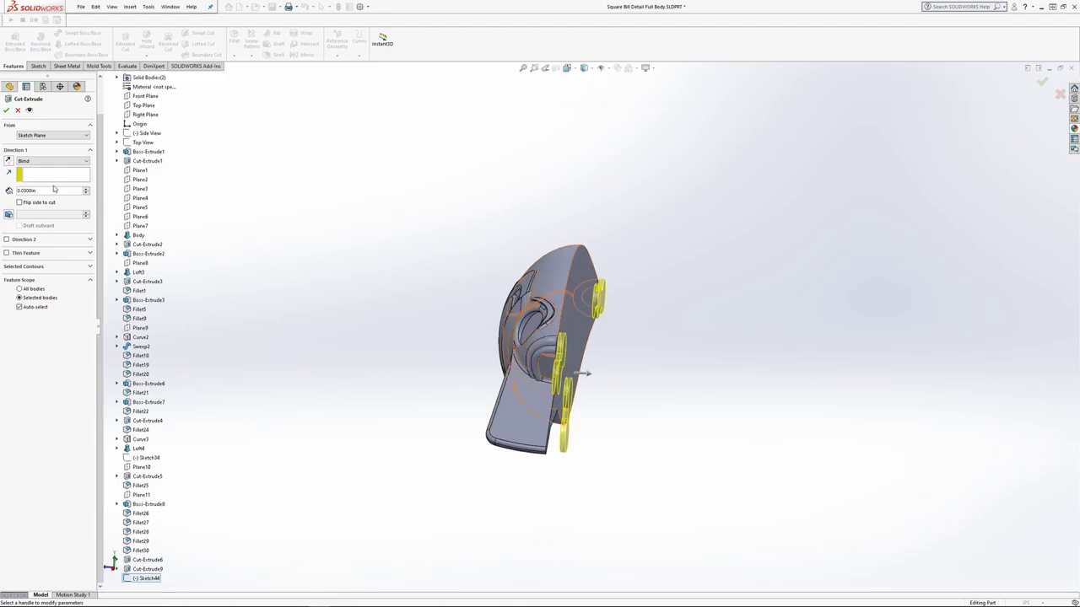
pyautogui.click(10, 161)
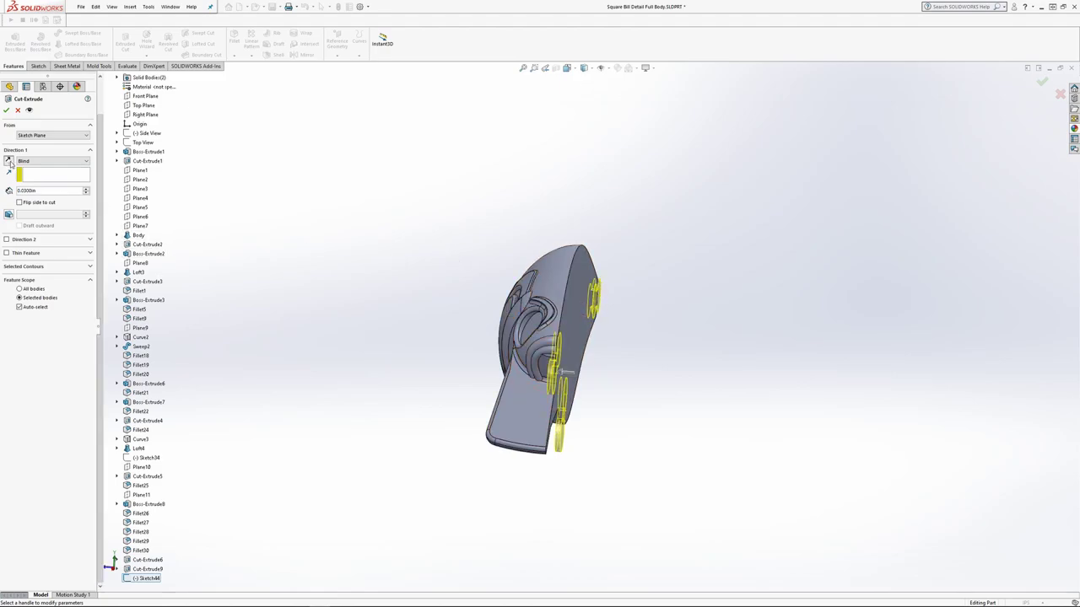
pyautogui.click(8, 110)
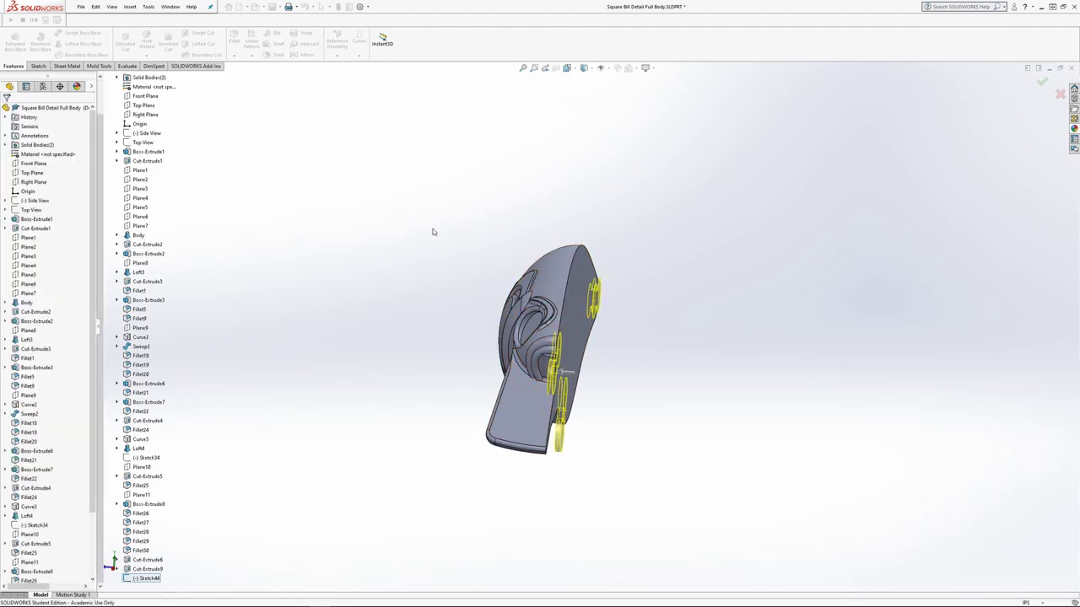
# Start a sketch on the body's flat split face and draw a circle of 0.04 in radius centered in the nose pocket's round end
pyautogui.moveTo(433, 231); pyautogui.dragTo(309, 242, button='middle')
pyautogui.click(116, 566)
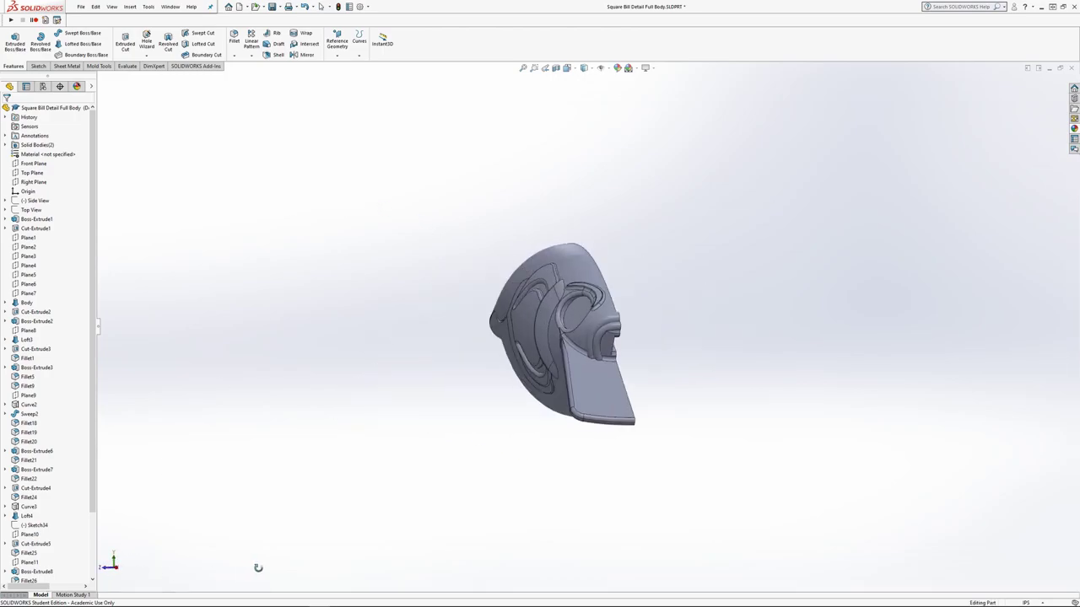
pyautogui.click(117, 567)
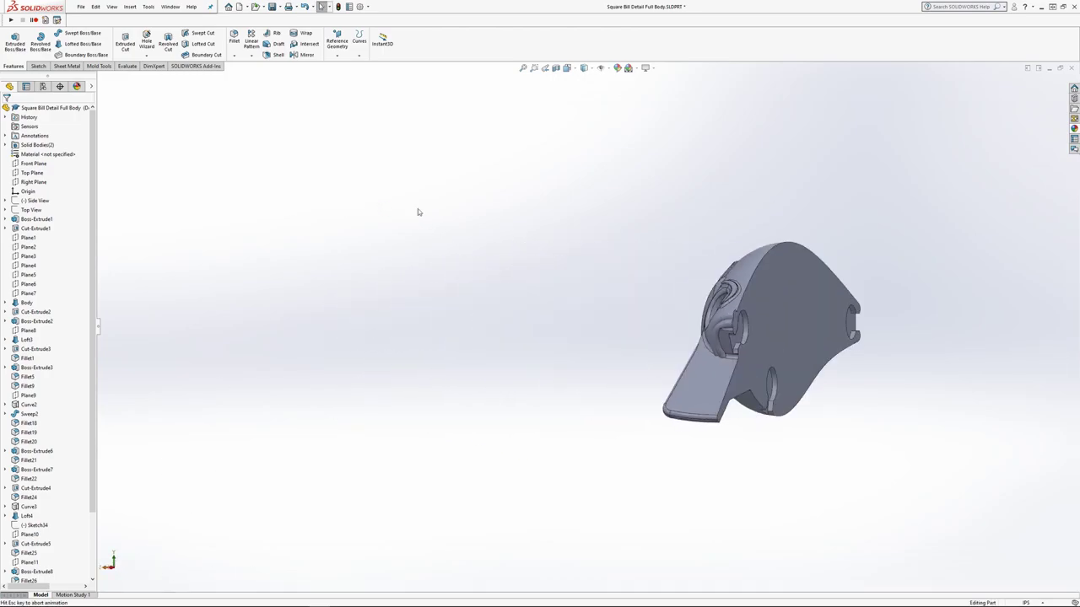
pyautogui.click(523, 67)
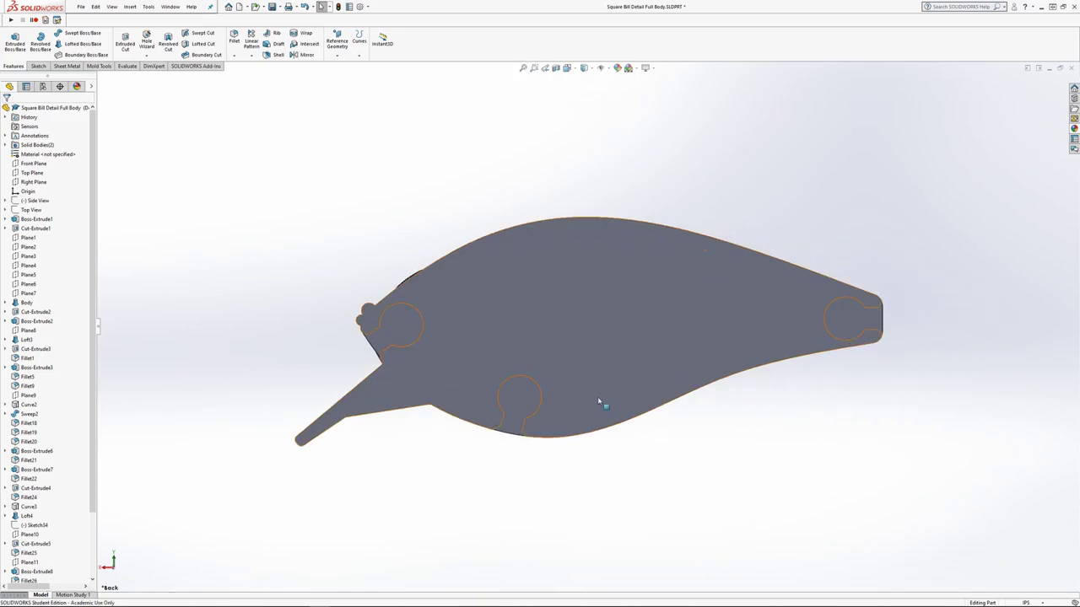
pyautogui.click(555, 296)
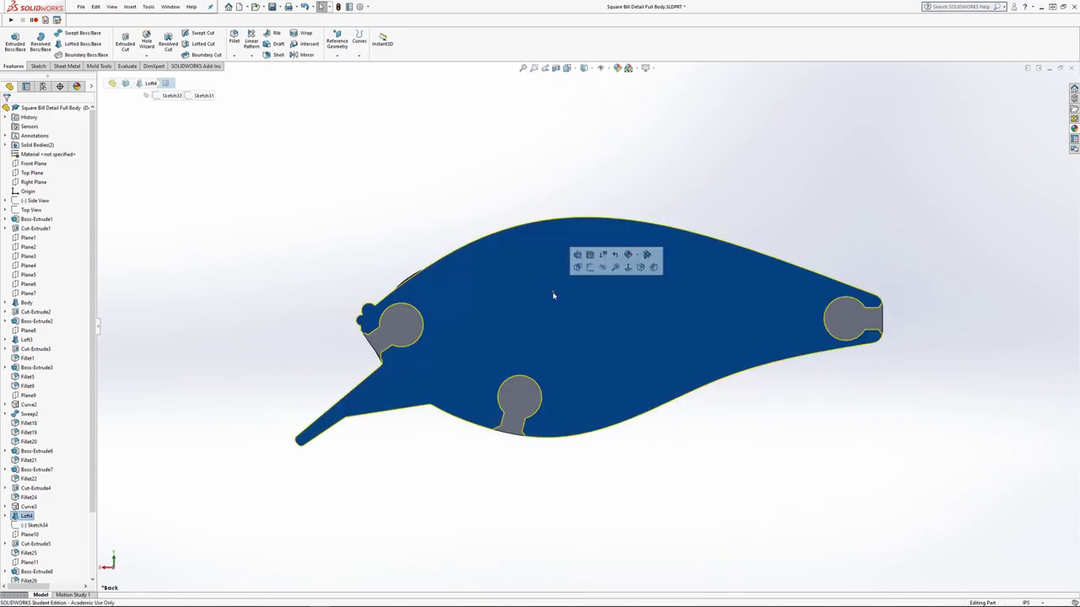
pyautogui.rightClick(534, 291)
pyautogui.click(553, 278)
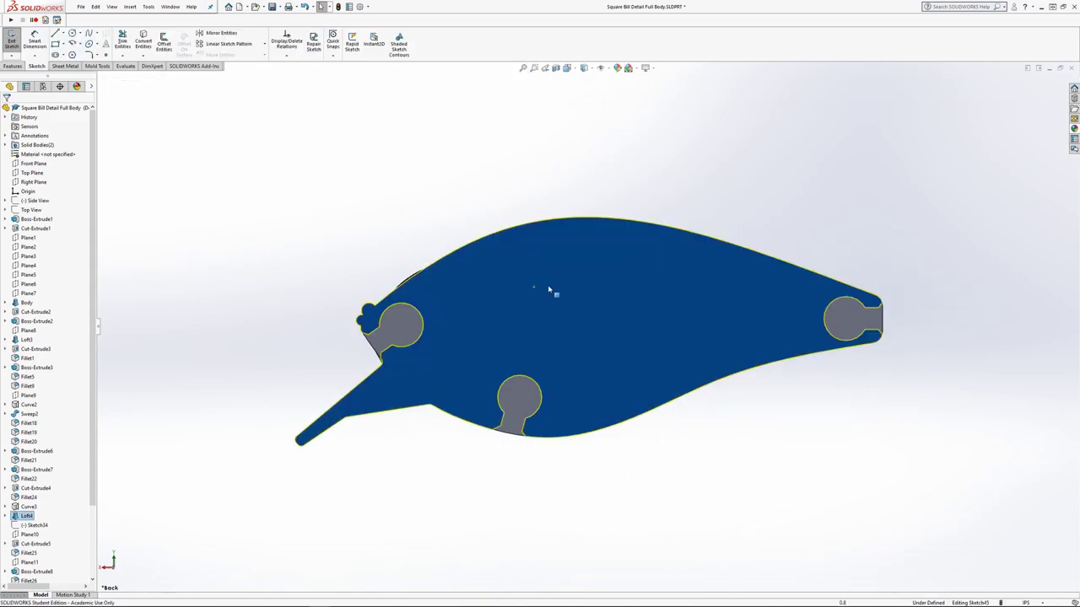
pyautogui.click(72, 35)
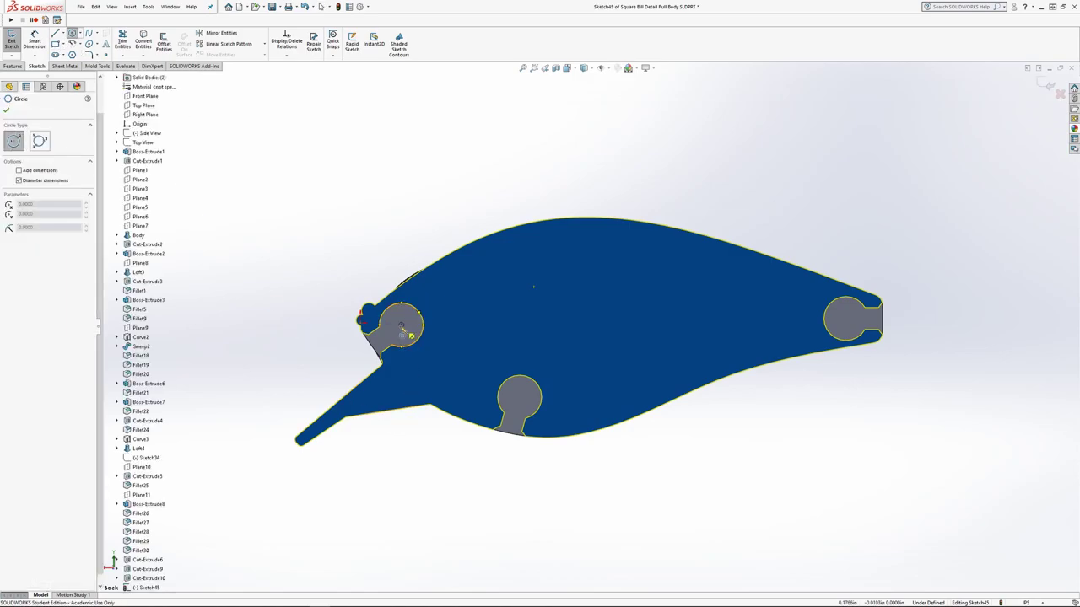
pyautogui.click(401, 326)
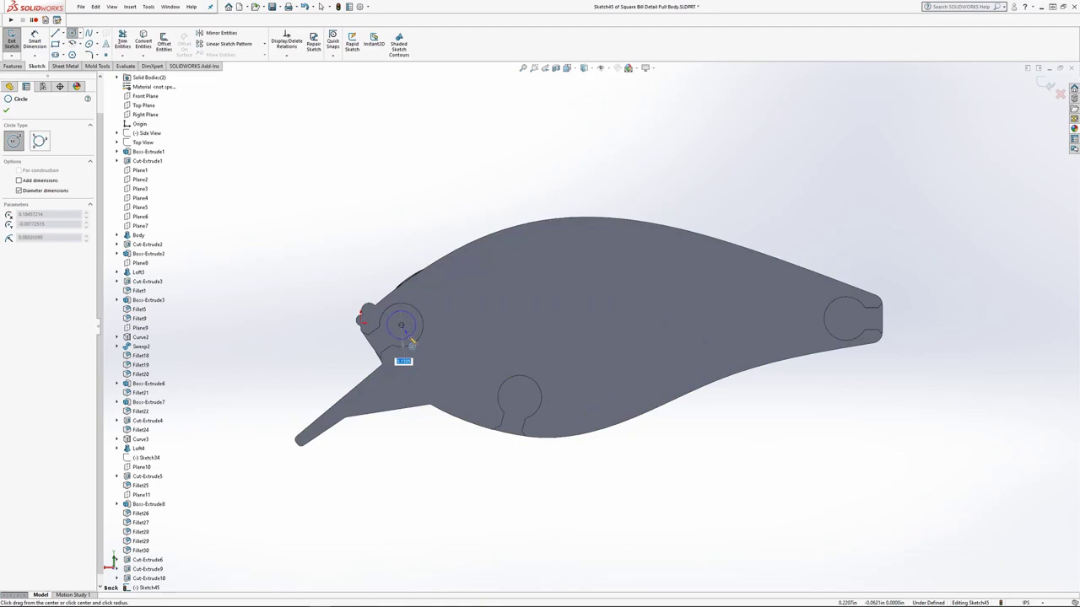
pyautogui.click(407, 332)
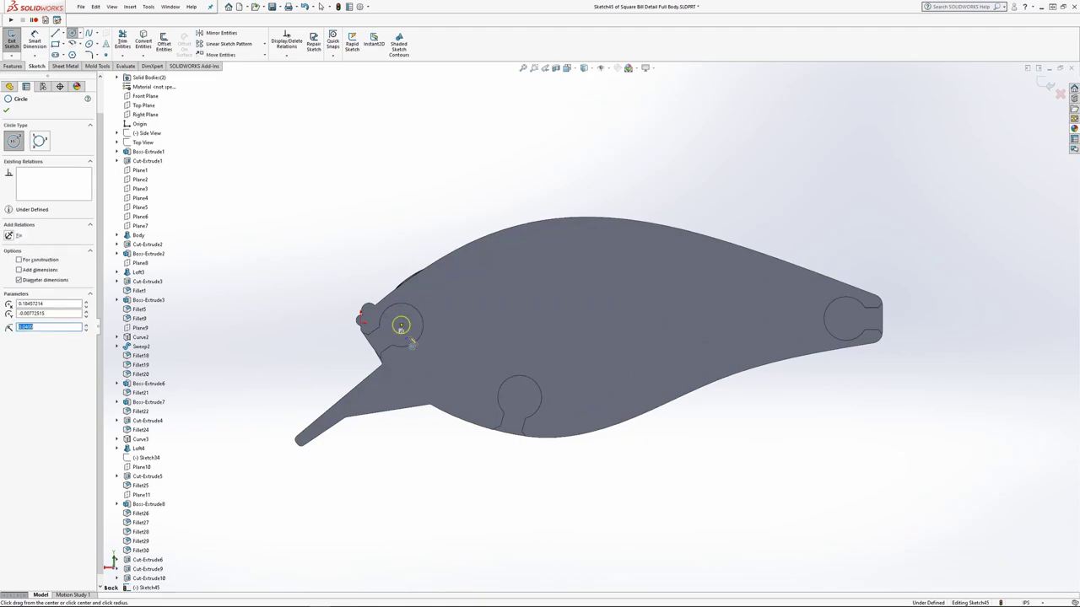
# Draw matching circles of 0.04 in radius centered in the round ends of the belly and tail pockets
pyautogui.click(520, 398)
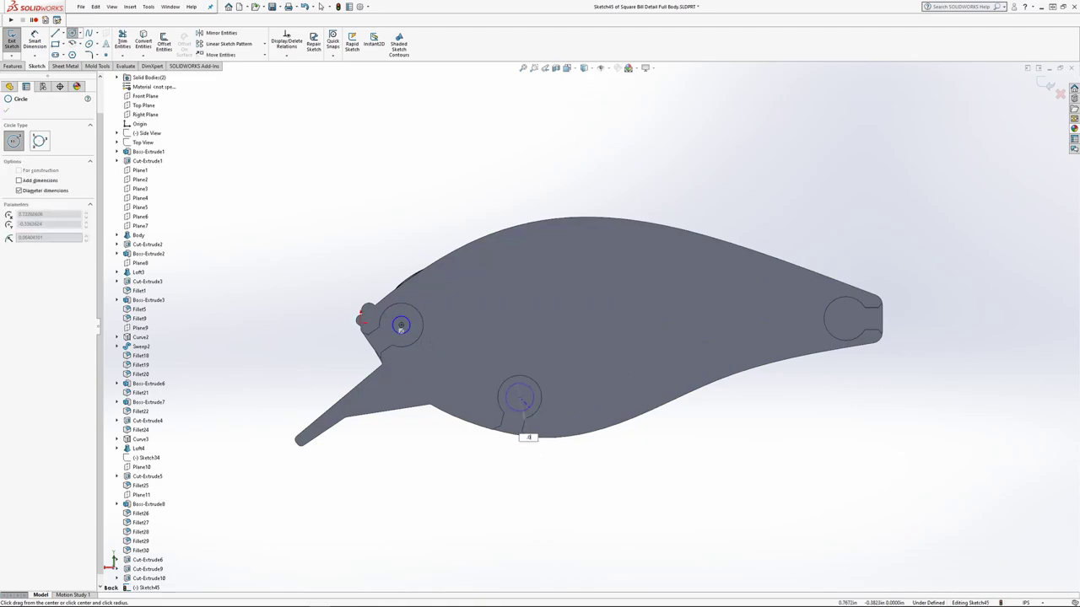
pyautogui.click(531, 412)
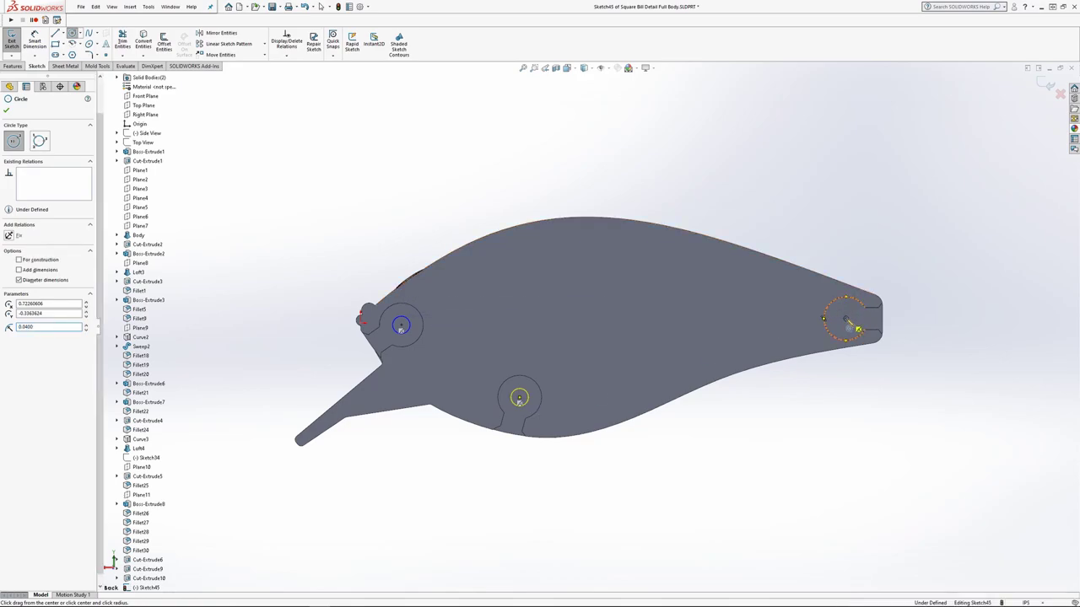
pyautogui.click(846, 318)
pyautogui.press('Return')
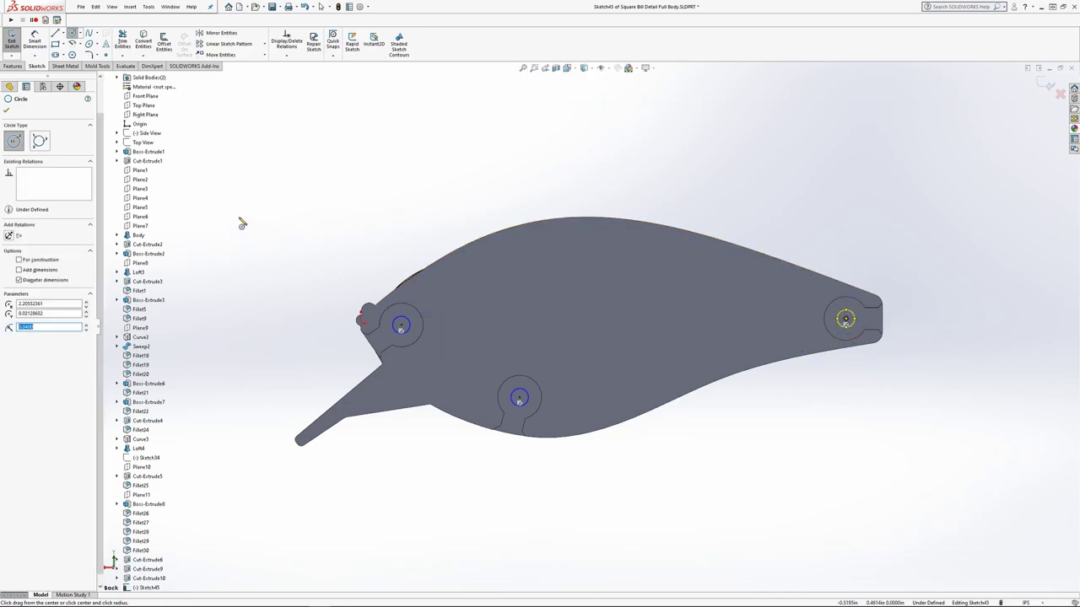
# Cut the three small circles into the body with a blind depth of 0.125 in
pyautogui.click(13, 66)
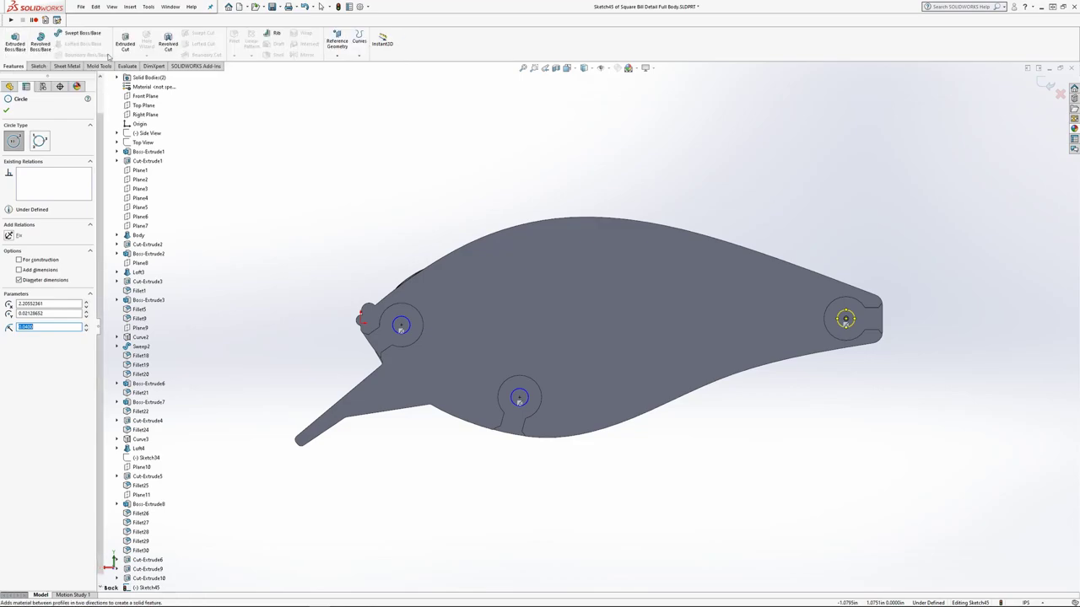
pyautogui.click(125, 40)
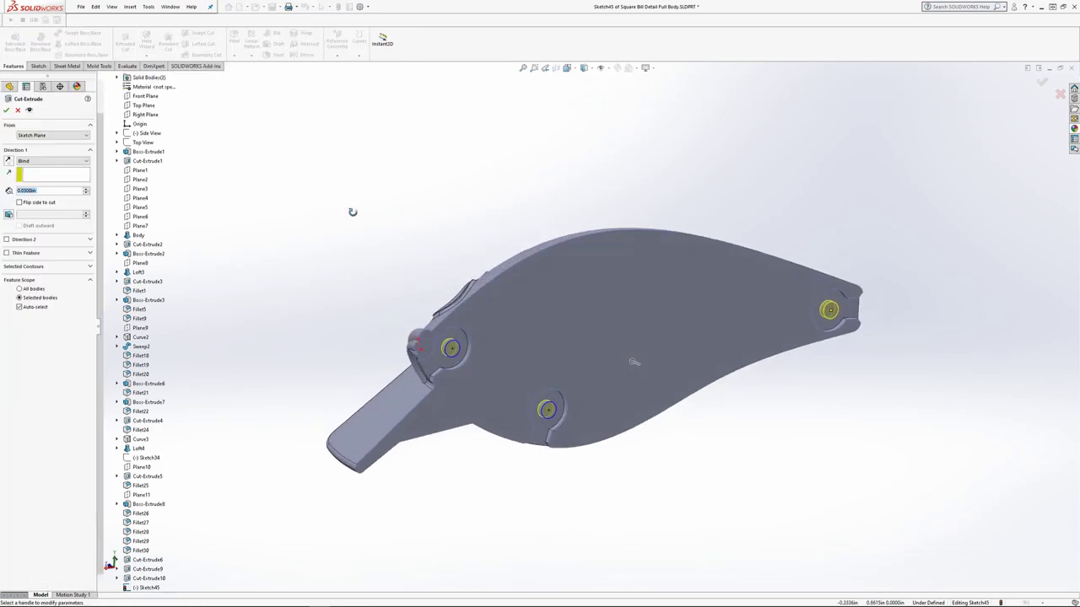
pyautogui.moveTo(353, 212); pyautogui.dragTo(408, 250, button='middle')
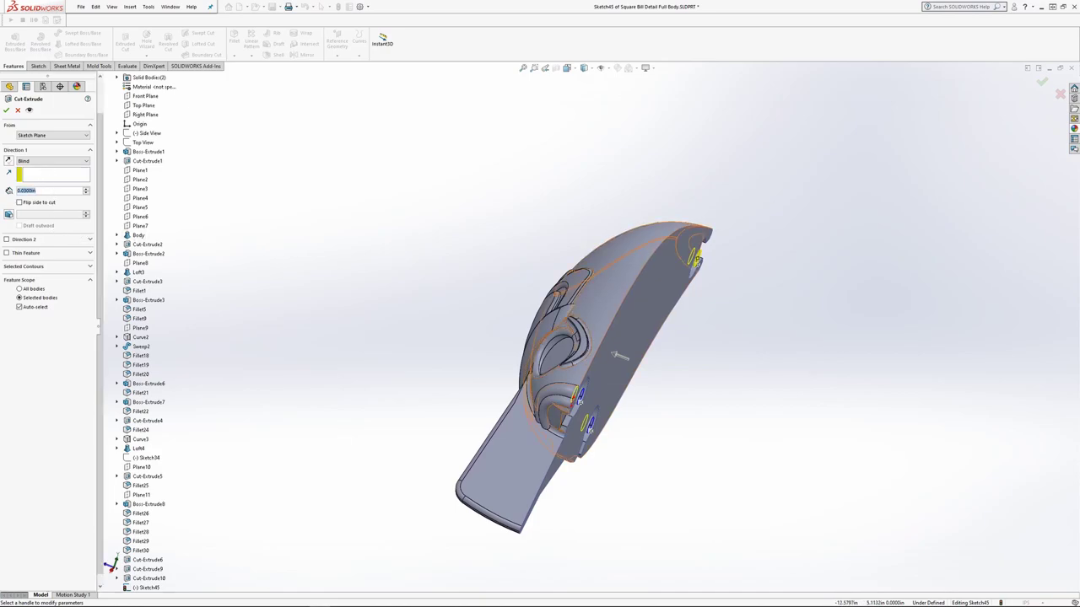
pyautogui.scroll(4, 221, 235)
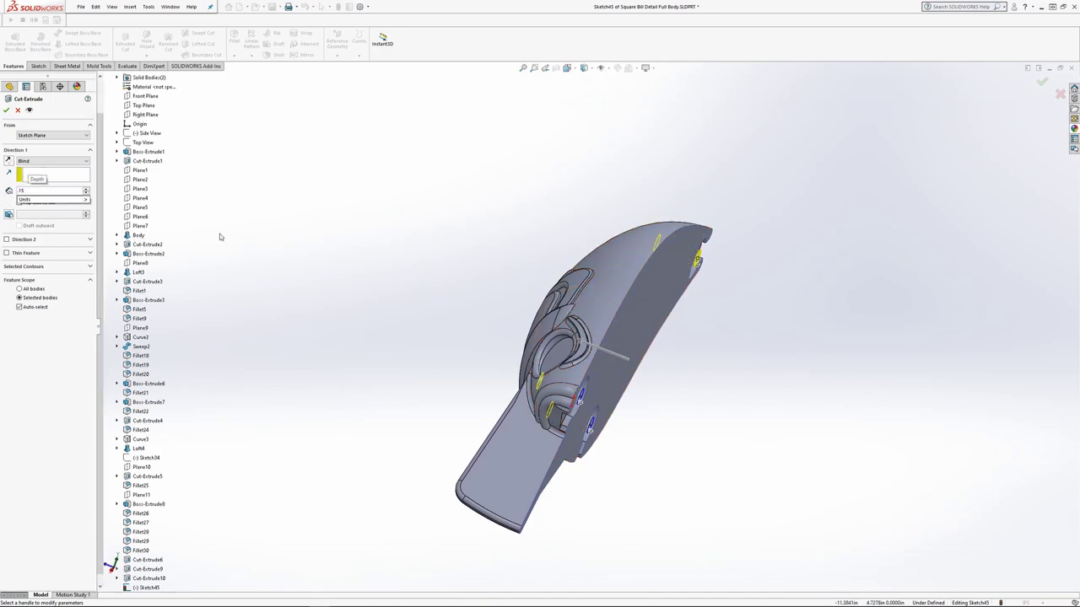
pyautogui.moveTo(470, 179); pyautogui.dragTo(506, 306, button='middle')
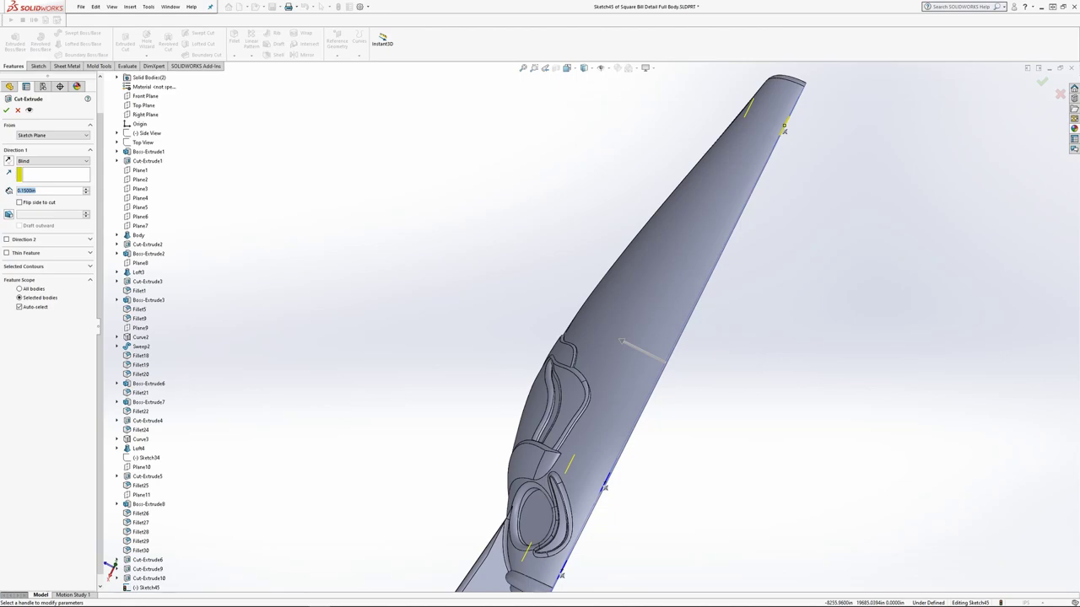
pyautogui.scroll(-1, 51, 190)
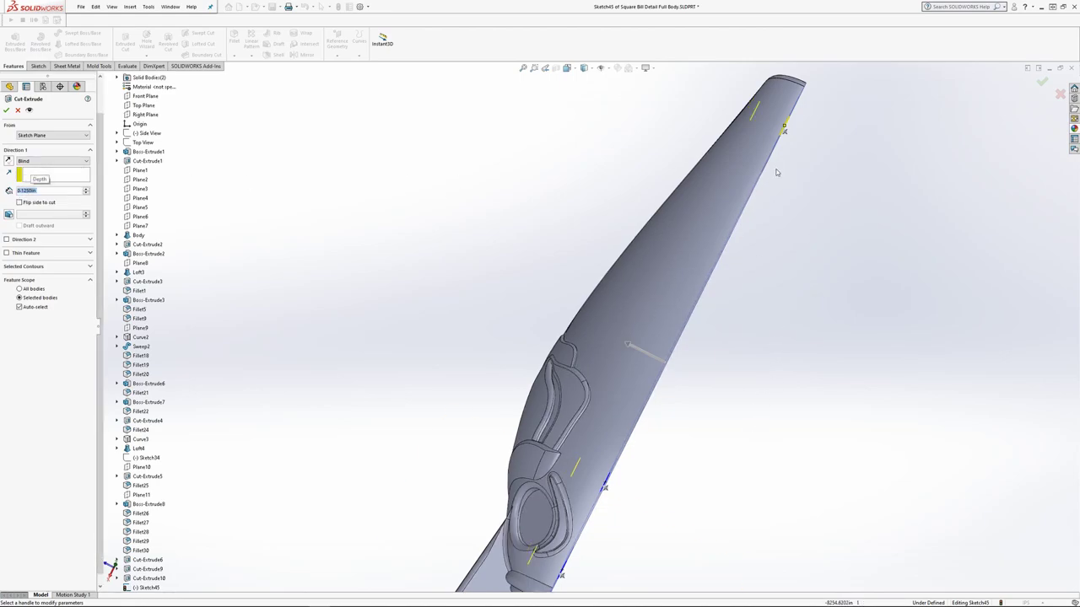
pyautogui.hotkey('ctrl', '8')
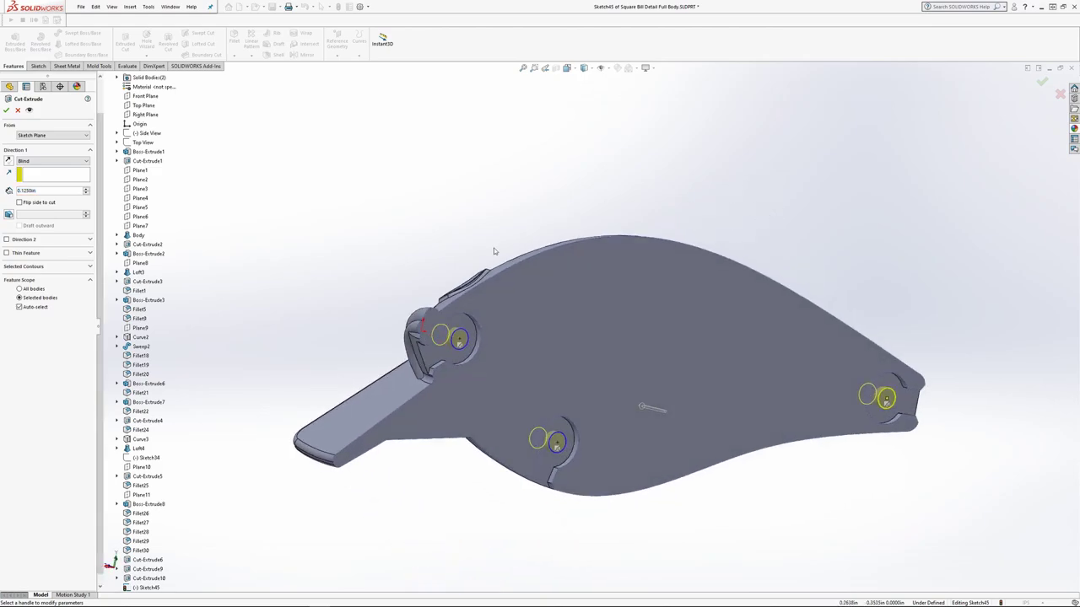
pyautogui.click(7, 110)
# Start a chamfer on the nose pocket's round outer edge with a distance of 0.01 in
pyautogui.moveTo(406, 216)
pyautogui.mouseDown(button='middle')
pyautogui.moveTo(390, 181)
pyautogui.moveTo(395, 200)
pyautogui.mouseUp(button='middle')
pyautogui.scroll(-3, 384, 416)
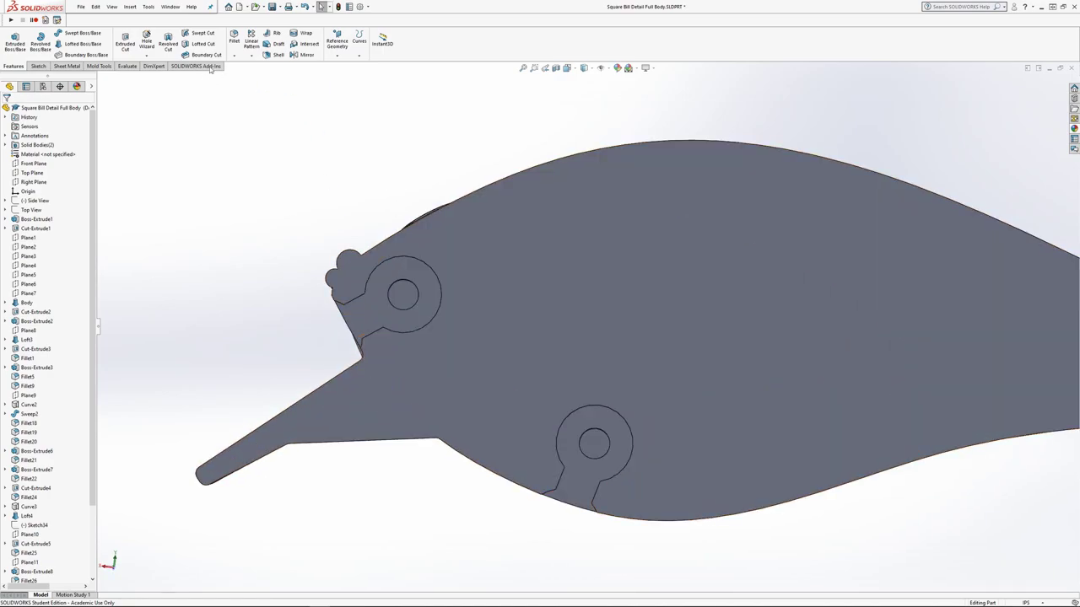
pyautogui.click(234, 55)
pyautogui.click(251, 76)
pyautogui.click(414, 258)
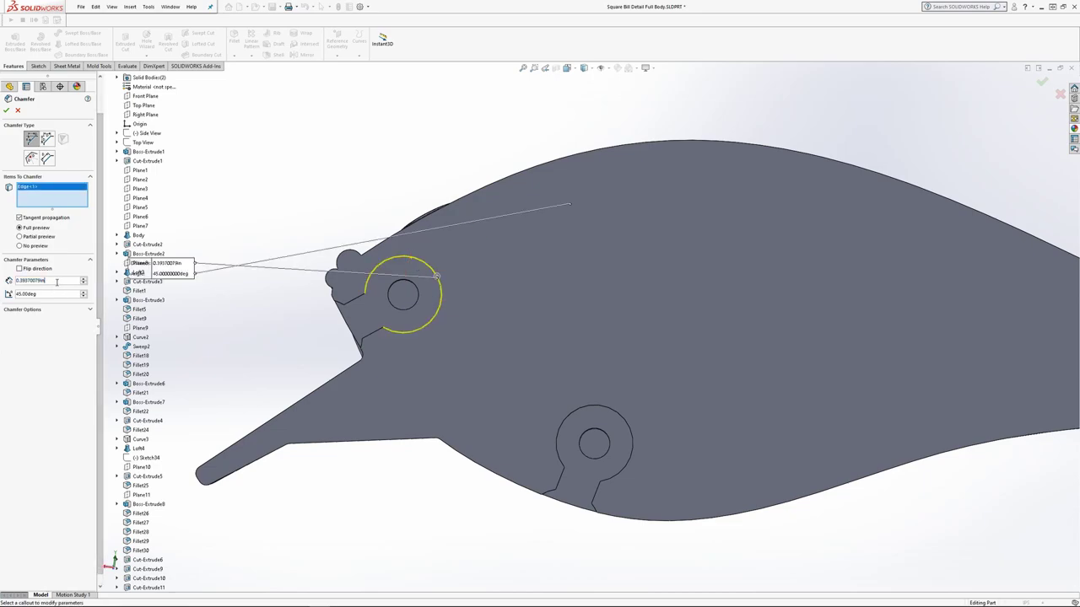
pyautogui.write('0.01')
pyautogui.press('Return')
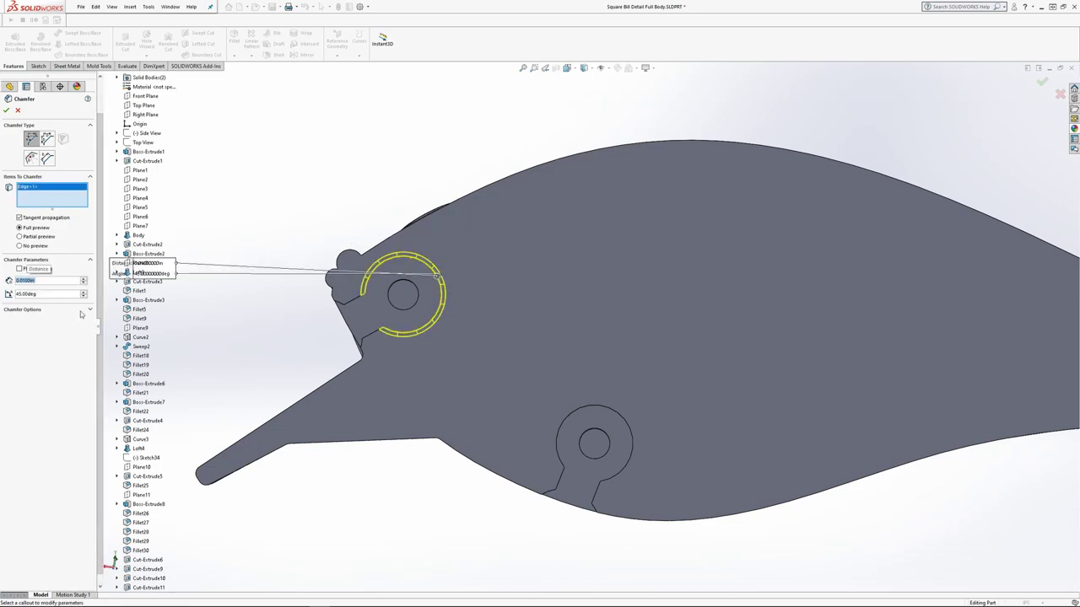
# Add the nose pocket's remaining neck and opening edges to the chamfer
pyautogui.click(348, 302)
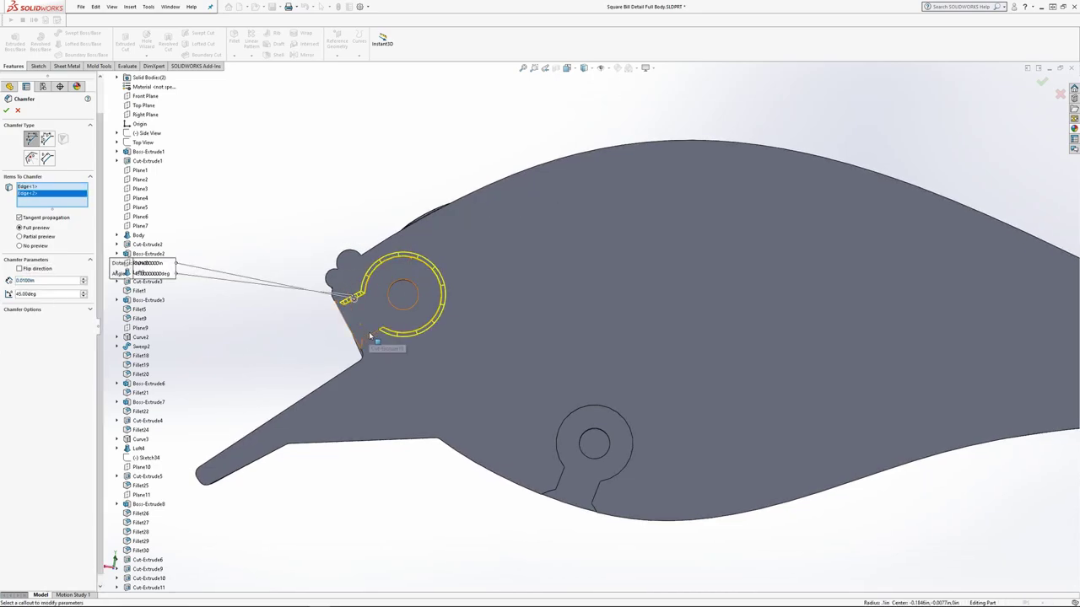
pyautogui.click(371, 337)
pyautogui.click(338, 304)
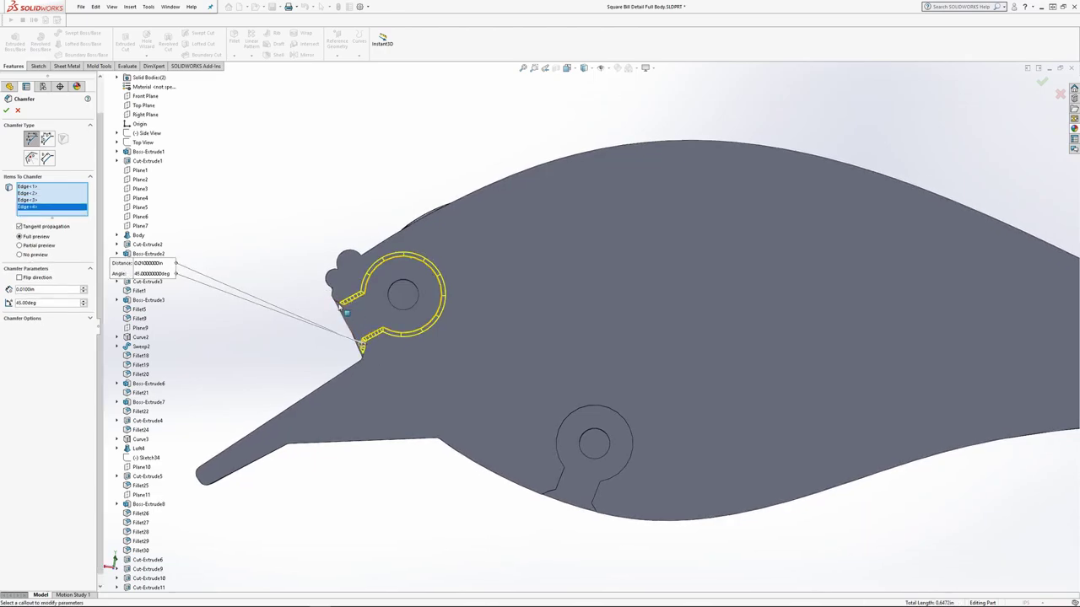
# Add the belly pocket's round outer edge and its neck and opening edges to the chamfer
pyautogui.click(599, 405)
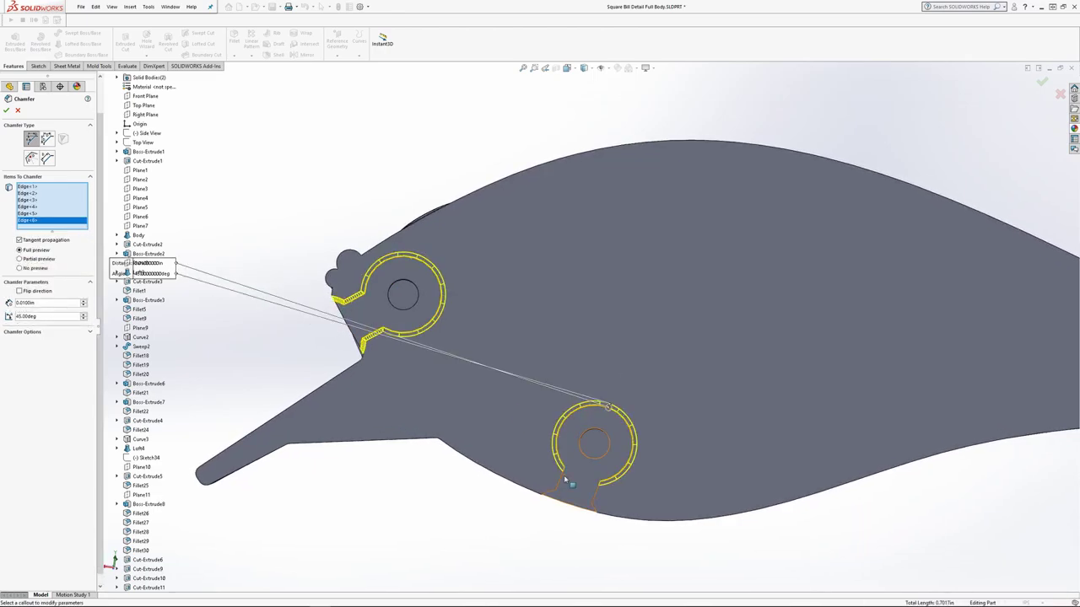
pyautogui.click(549, 489)
pyautogui.click(552, 479)
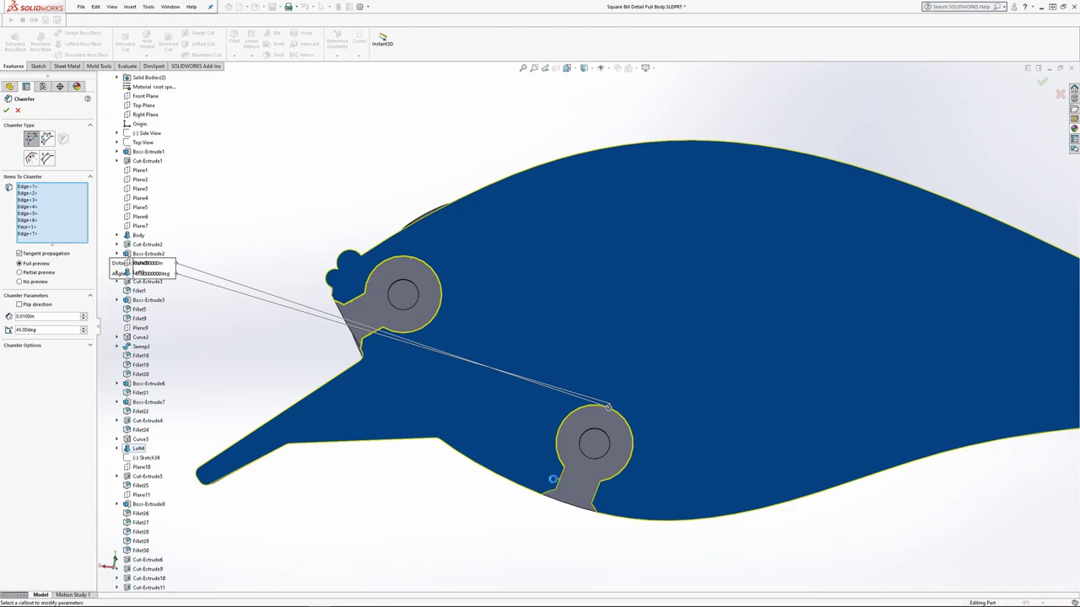
pyautogui.click(558, 480)
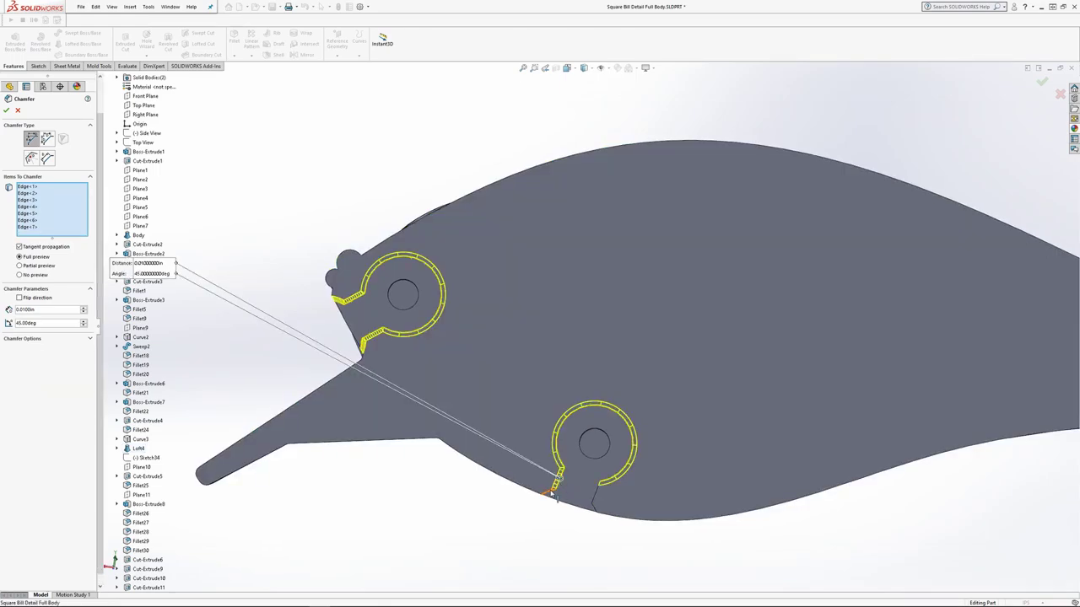
pyautogui.click(550, 493)
pyautogui.click(593, 504)
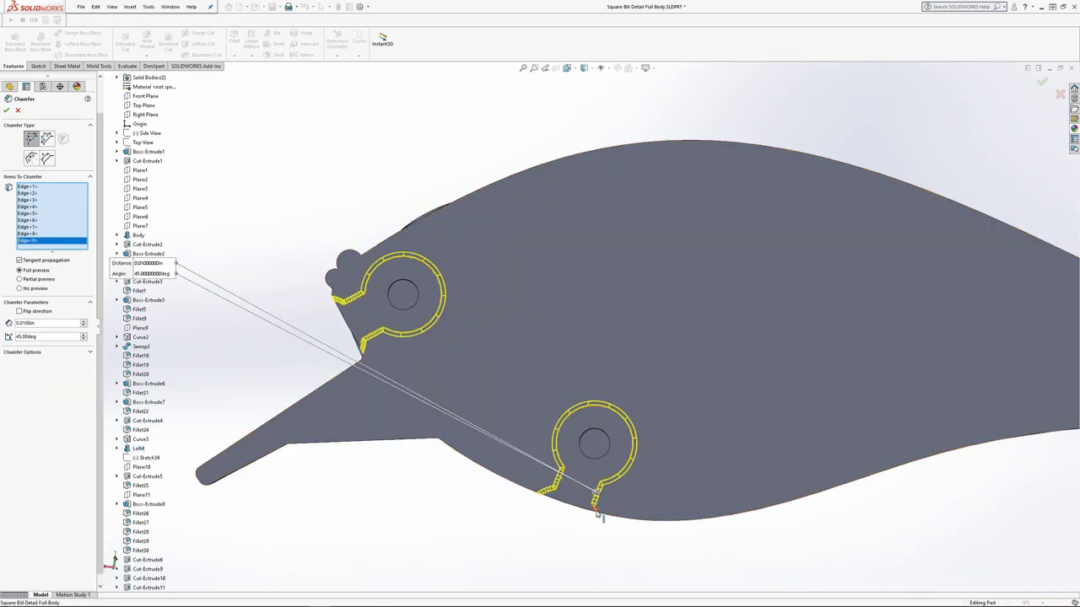
pyautogui.click(597, 512)
# Add the tail pocket's round, neck and opening edges to the chamfer and apply it at 0.01 in and 45 degrees
pyautogui.scroll(3, 697, 479)
pyautogui.scroll(-5, 810, 281)
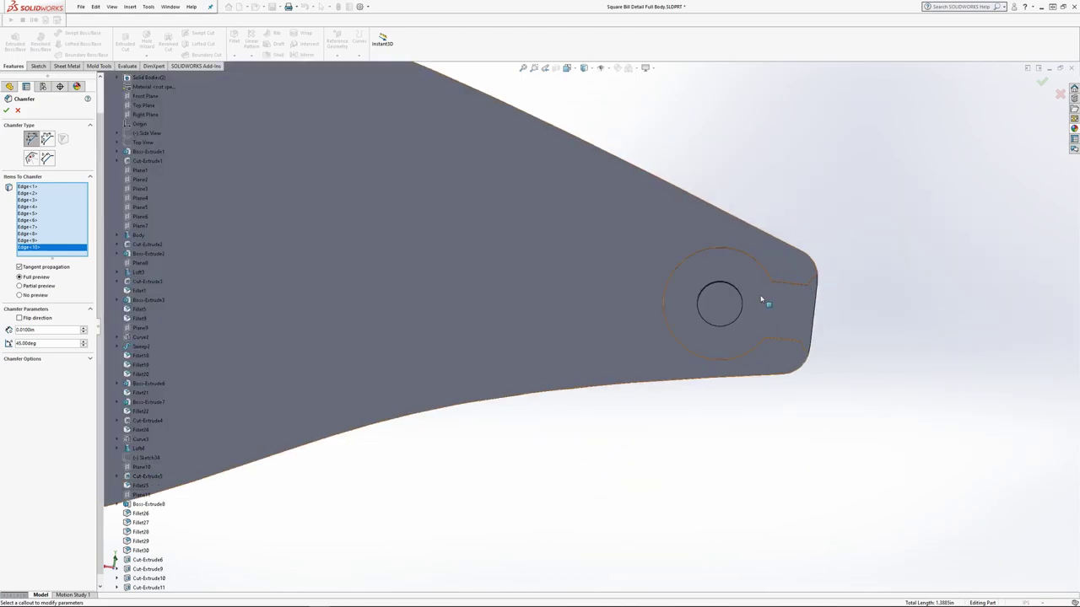
pyautogui.click(783, 283)
pyautogui.click(762, 271)
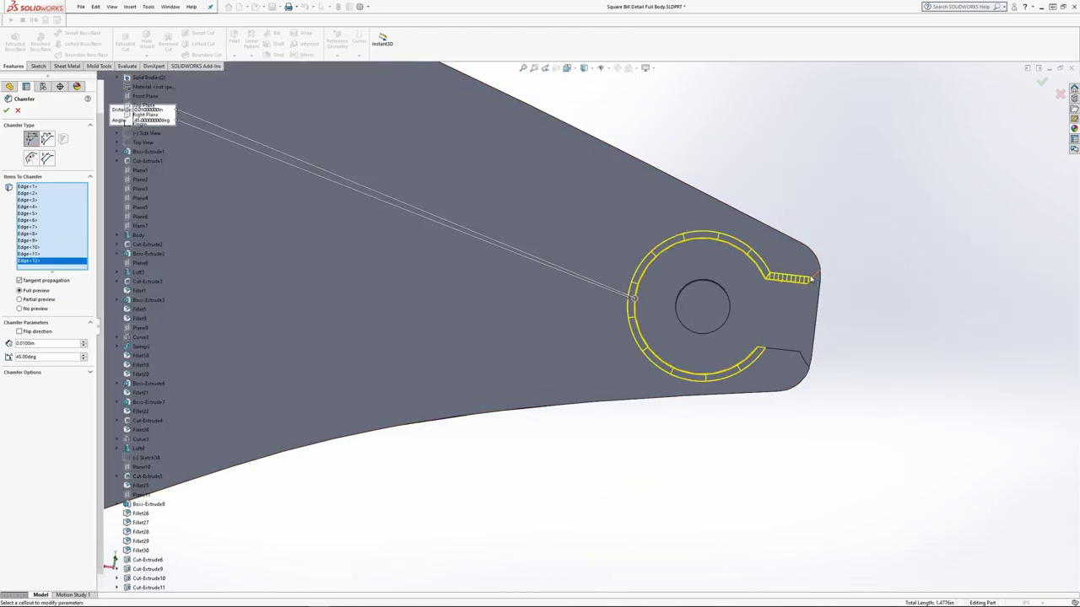
pyautogui.click(817, 278)
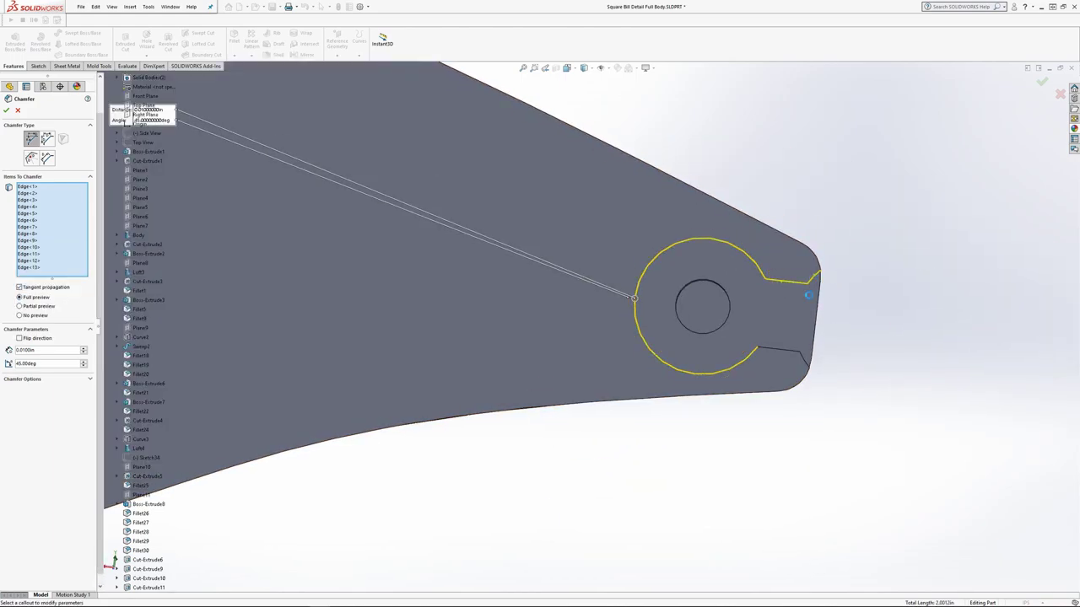
pyautogui.click(802, 359)
pyautogui.click(806, 364)
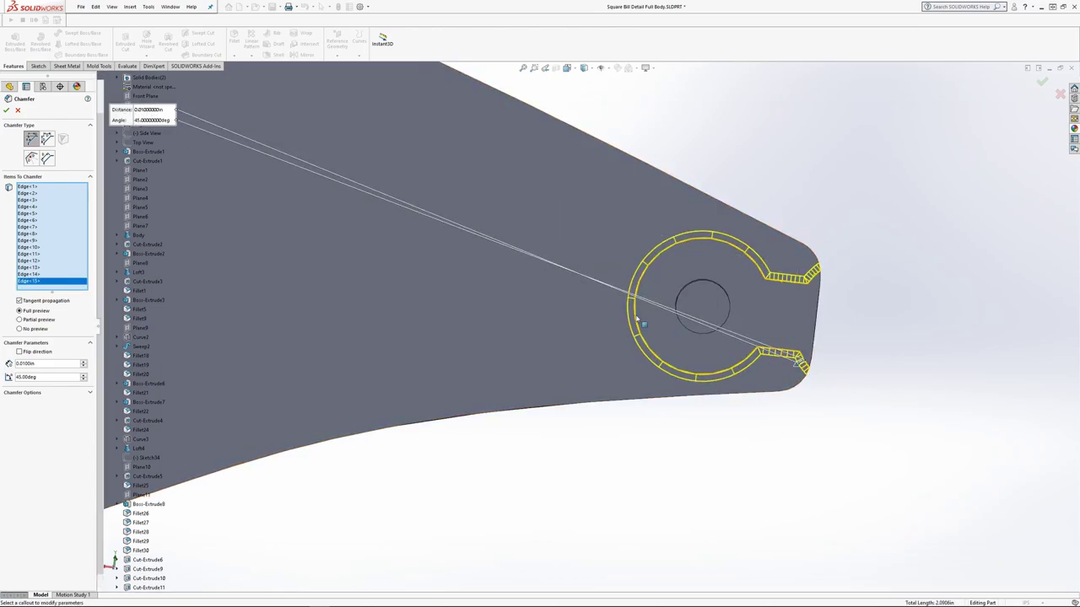
pyautogui.scroll(6, 554, 309)
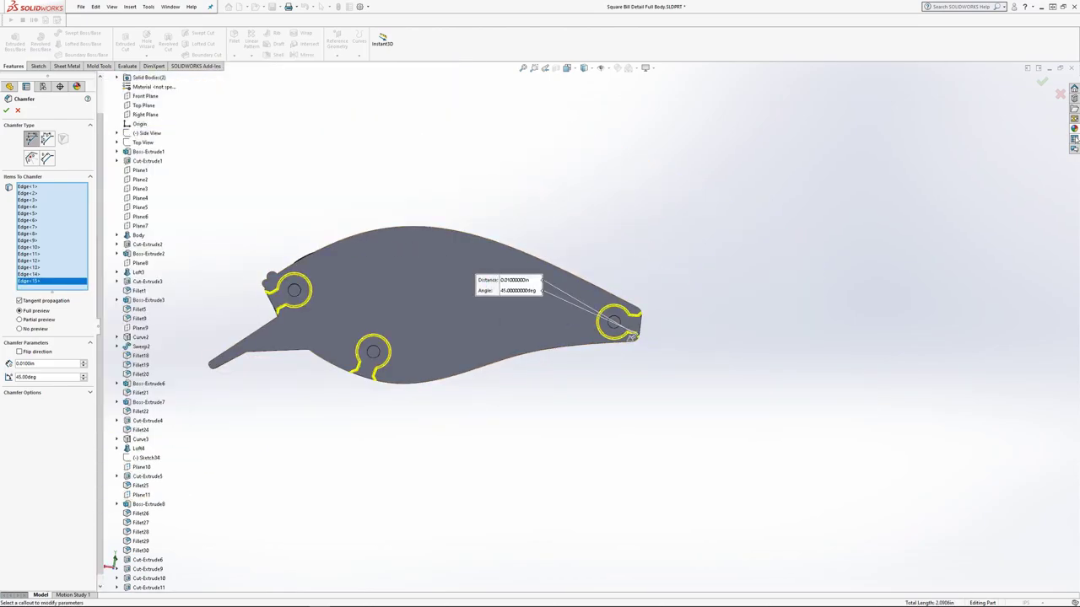
pyautogui.click(1042, 81)
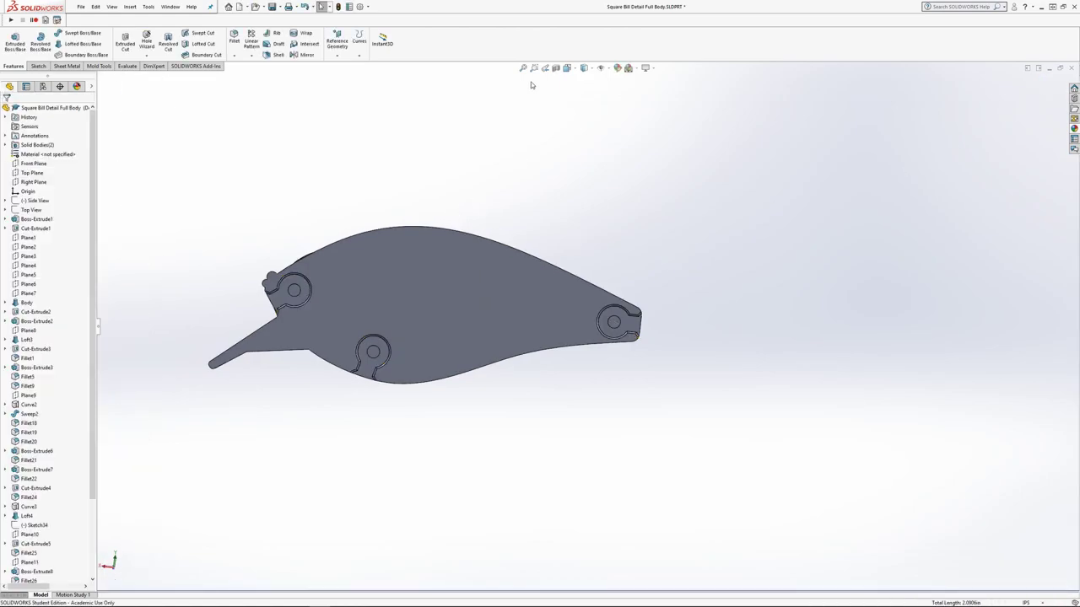
# Sketch a circle of 0.14 in radius on the flat face between the nose and belly pockets
pyautogui.click(523, 67)
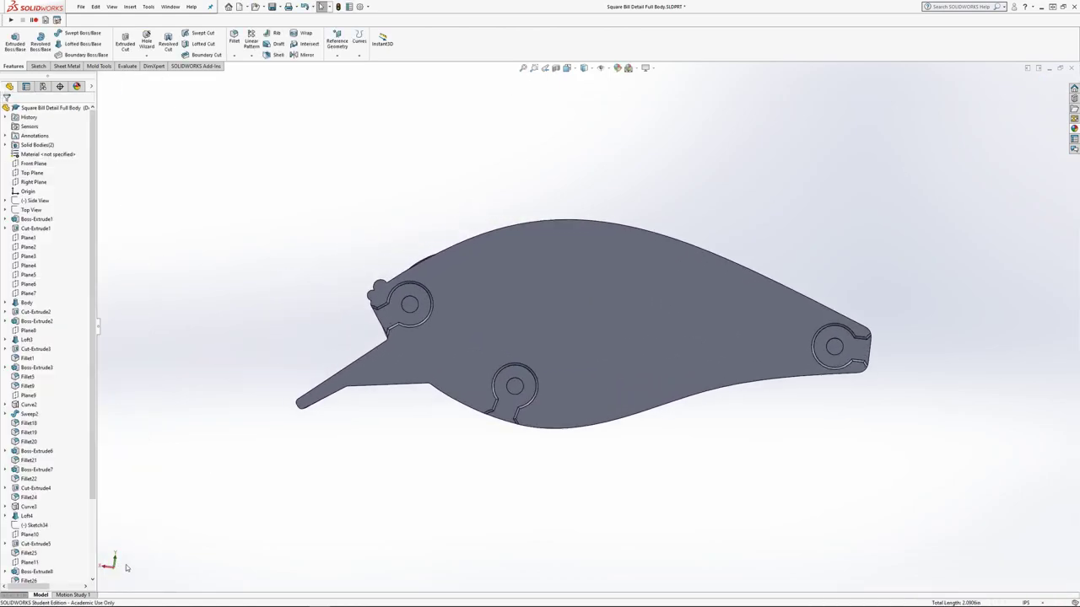
pyautogui.moveTo(148, 565); pyautogui.dragTo(87, 573, button='middle')
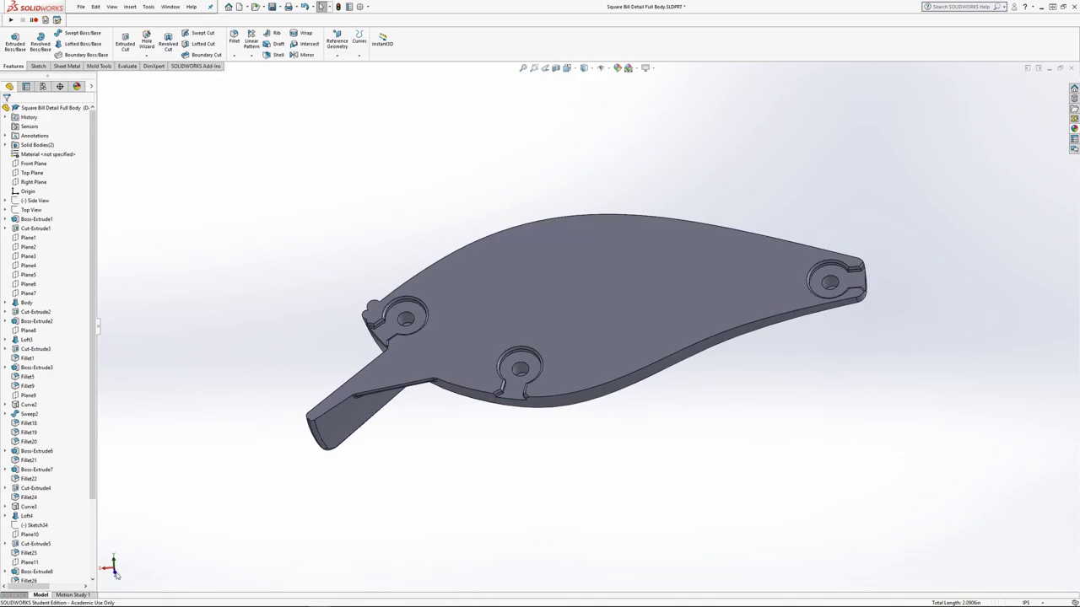
pyautogui.click(116, 574)
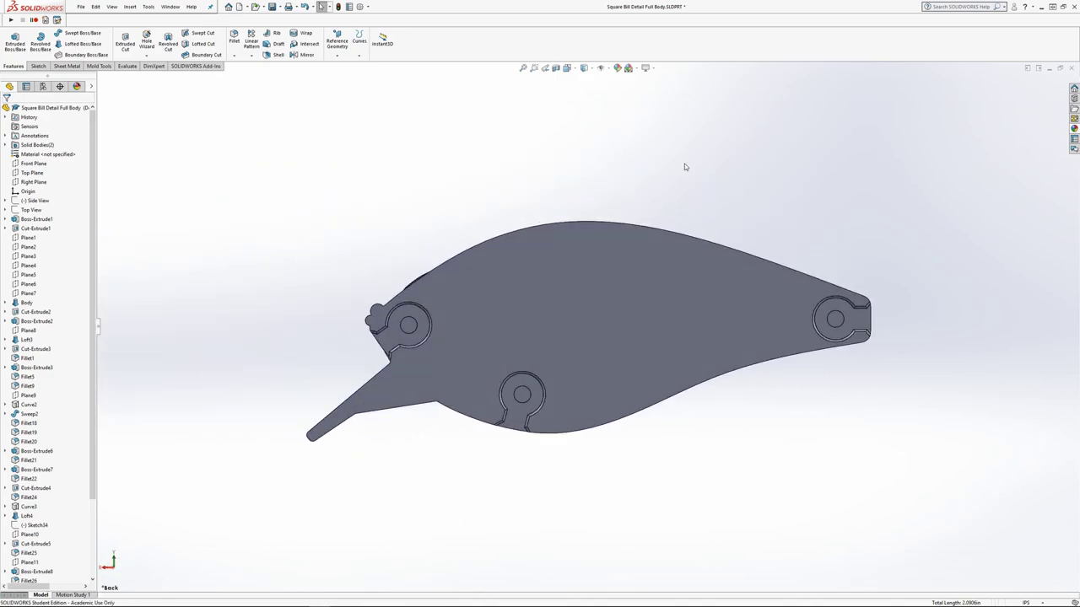
pyautogui.click(523, 67)
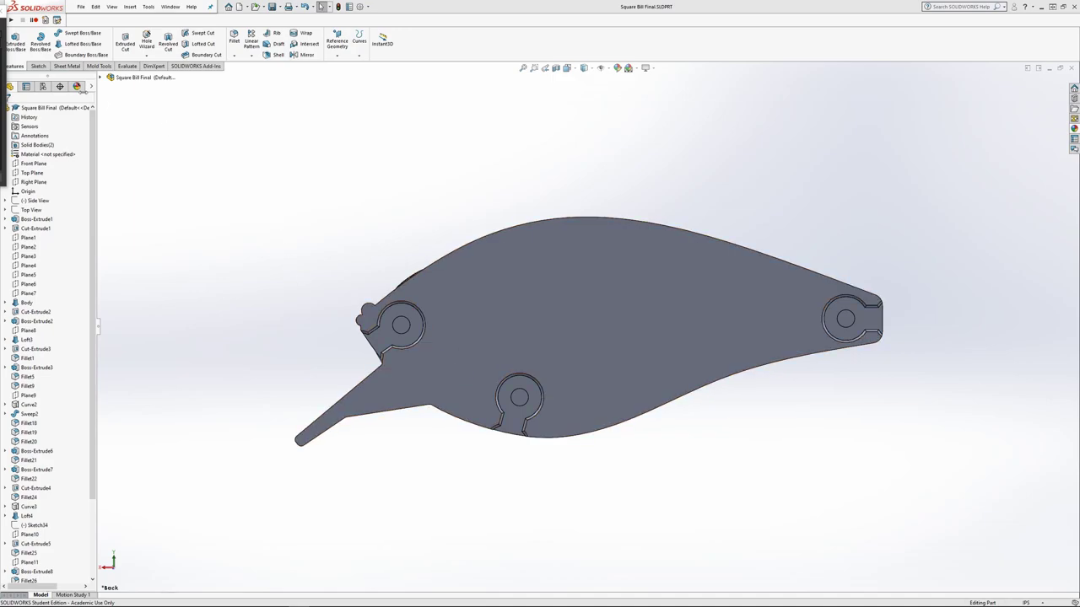
pyautogui.click(475, 281)
pyautogui.click(513, 258)
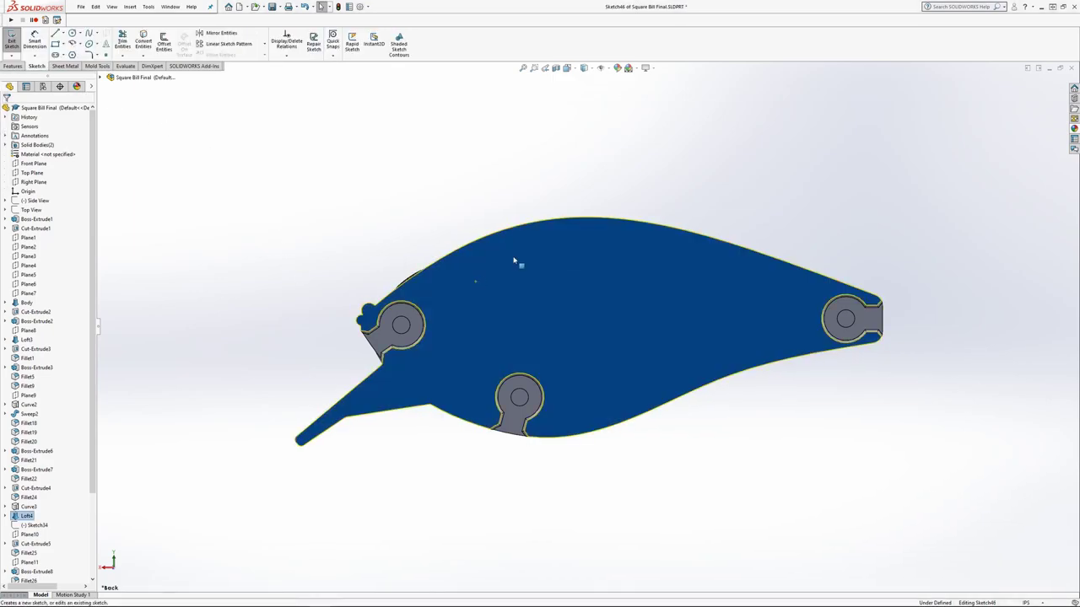
pyautogui.click(71, 33)
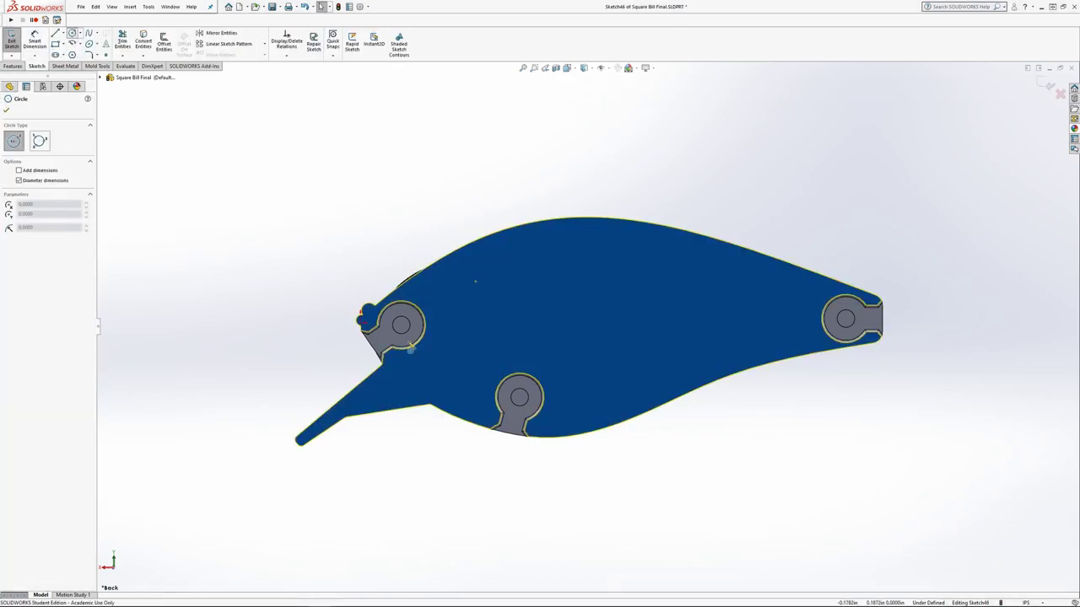
pyautogui.click(456, 370)
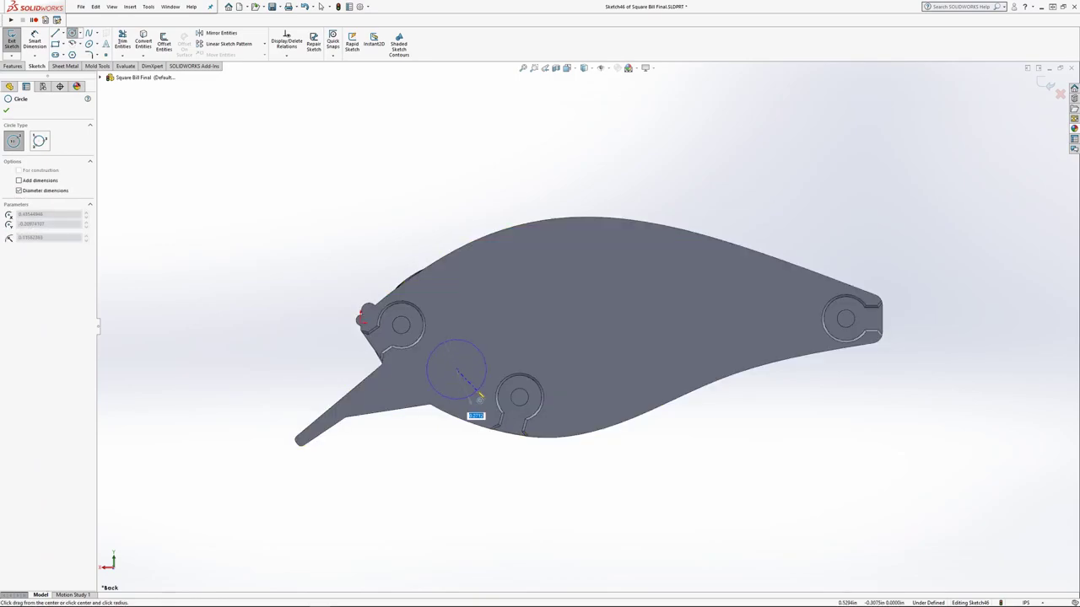
pyautogui.click(478, 394)
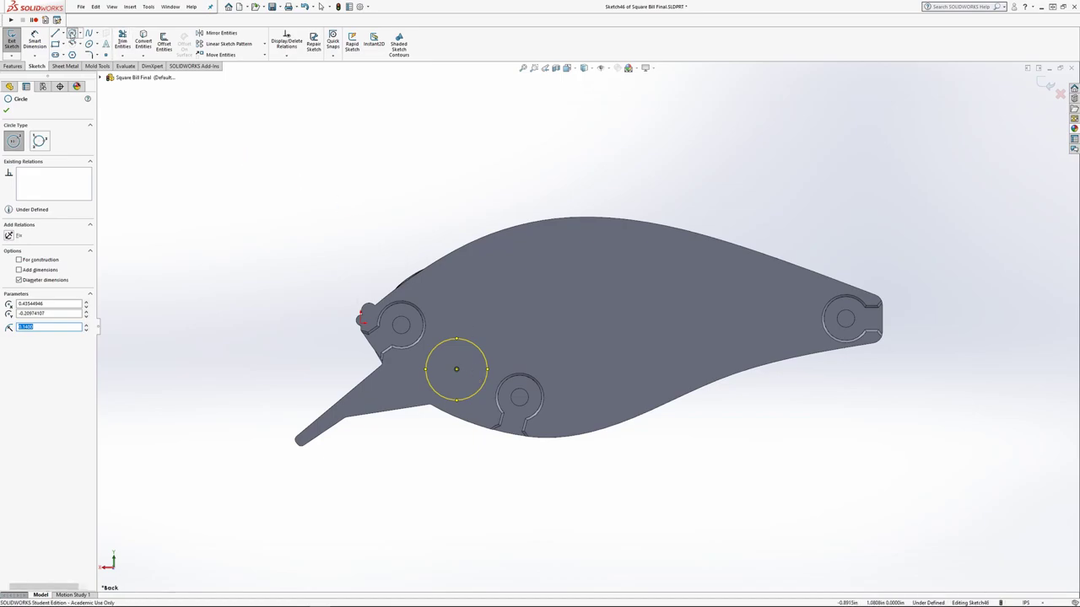
pyautogui.press('Escape')
pyautogui.click(456, 369)
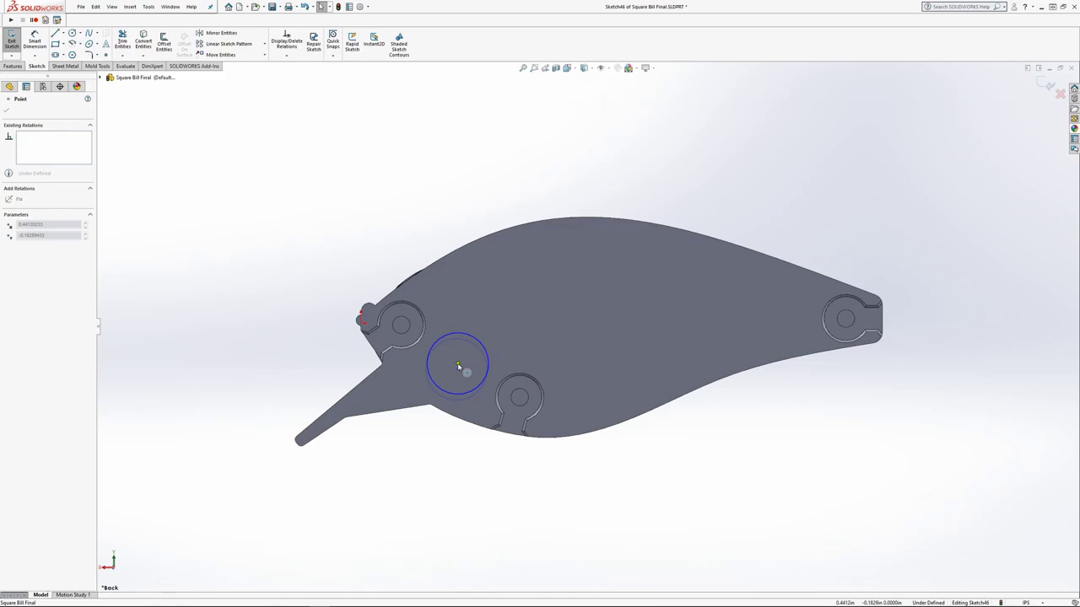
pyautogui.moveTo(458, 366); pyautogui.dragTo(457, 371)
# Draw a horizontal line across the circle through its center and trim away the circle's lower half
pyautogui.press('l')
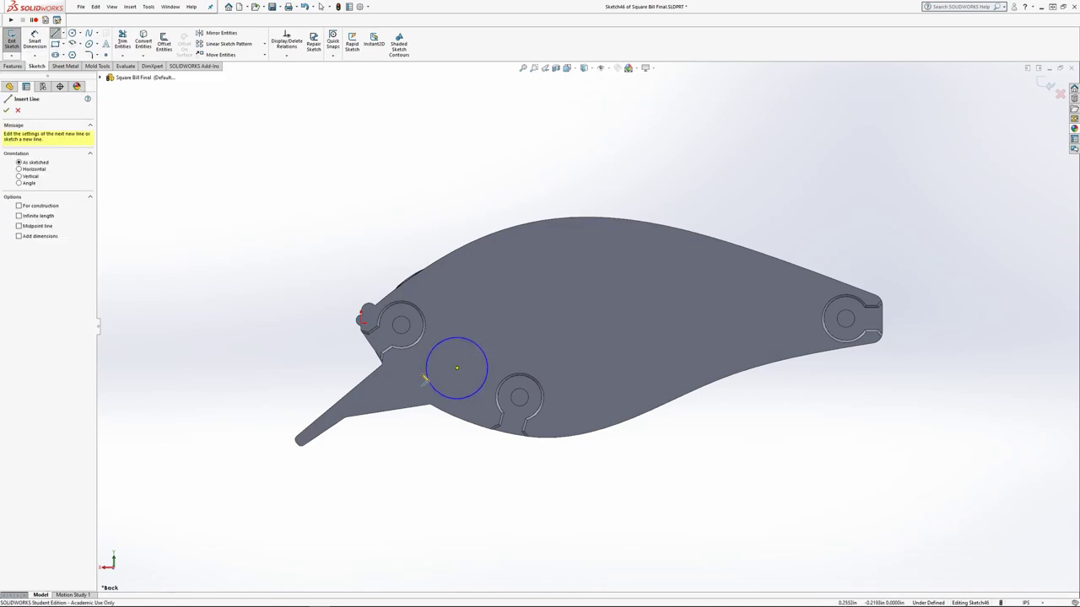
pyautogui.click(456, 369)
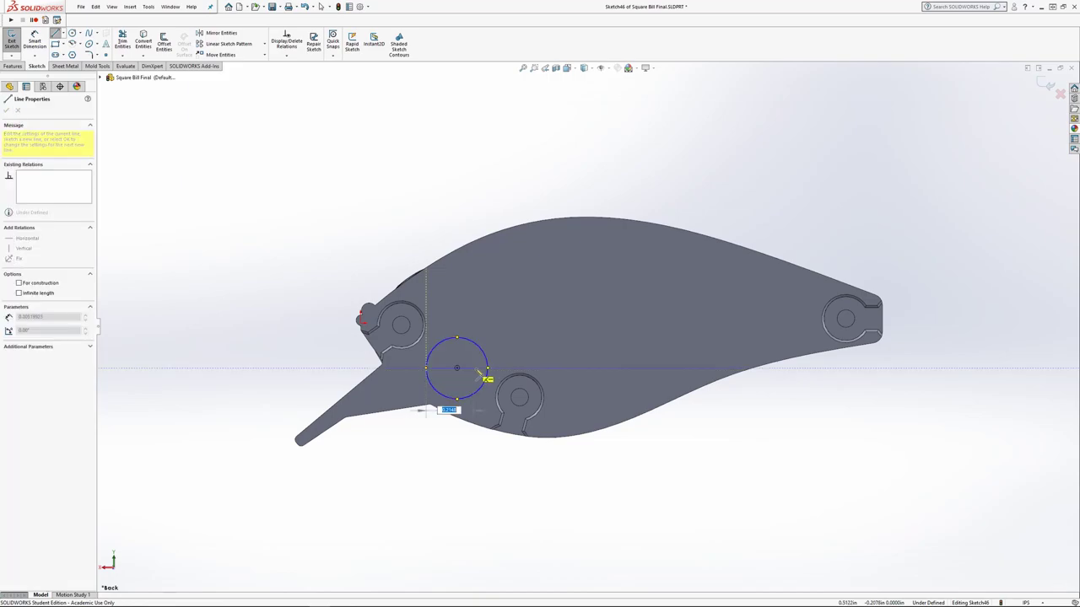
pyautogui.doubleClick(493, 369)
pyautogui.click(363, 312)
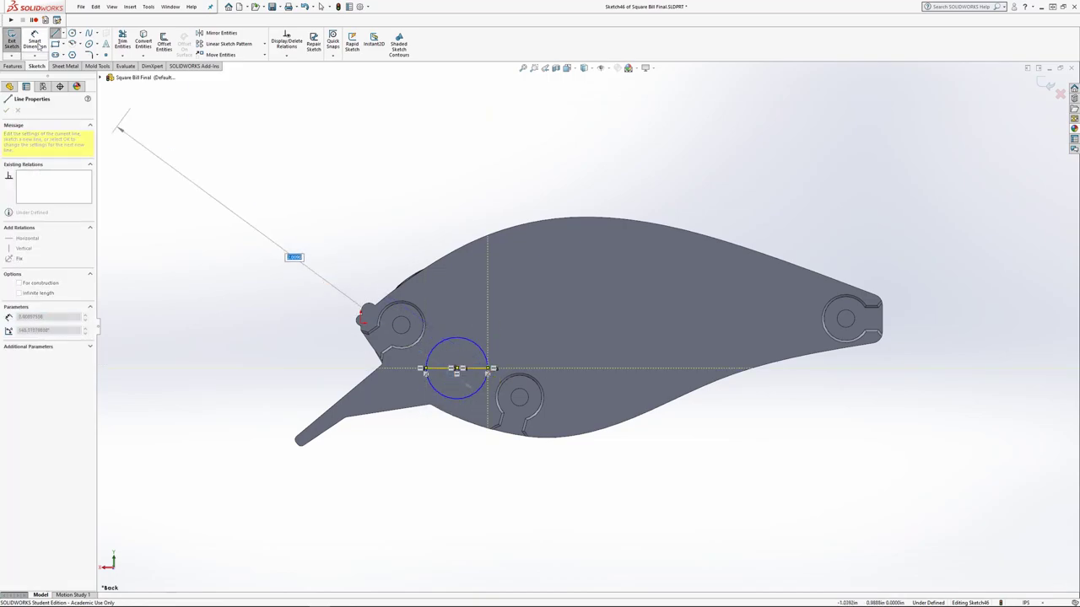
pyautogui.click(122, 41)
pyautogui.moveTo(379, 402); pyautogui.dragTo(457, 392)
pyautogui.click(8, 110)
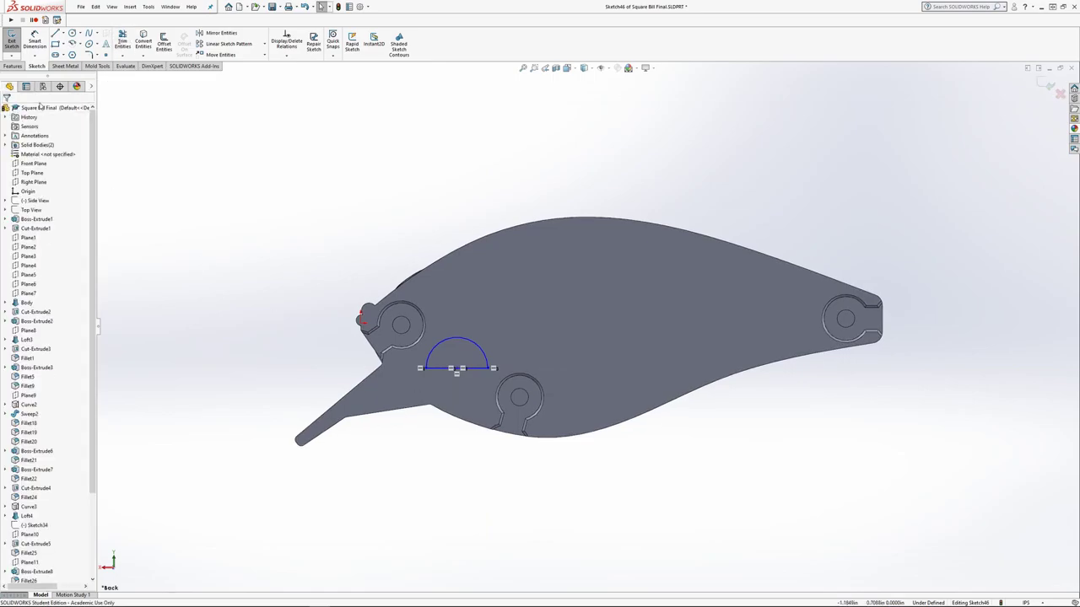
# Cut a spherical pocket by revolving the half circle 360 degrees about its straight line
pyautogui.click(13, 66)
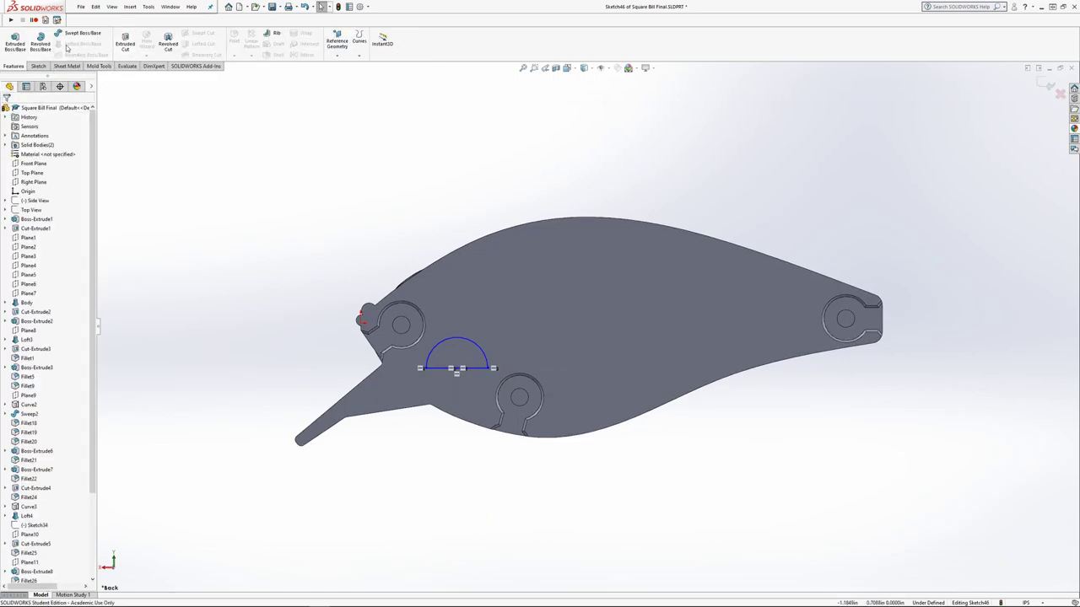
pyautogui.click(168, 41)
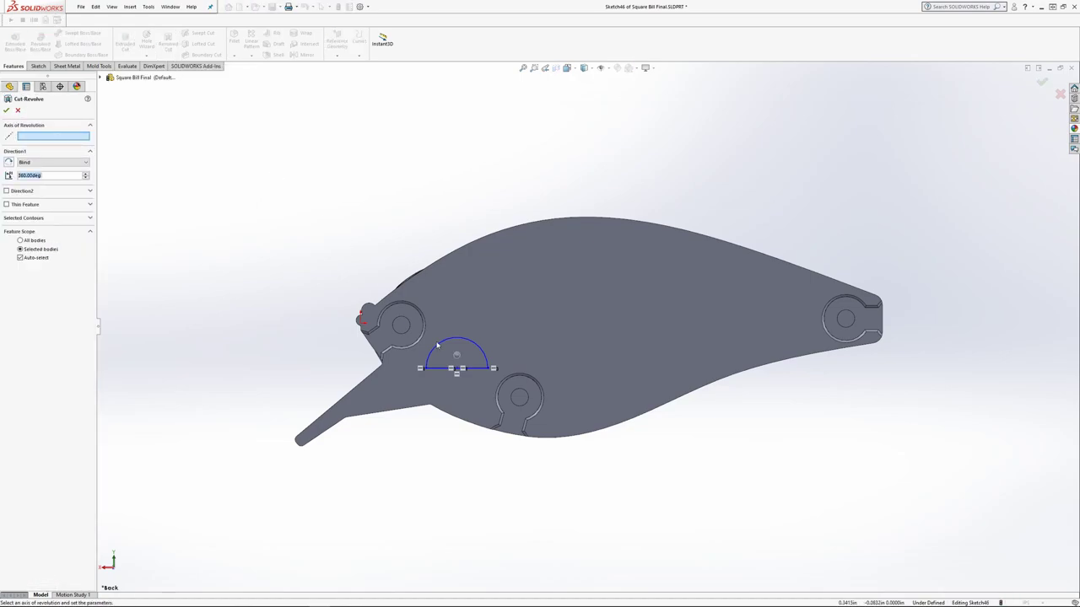
pyautogui.click(442, 369)
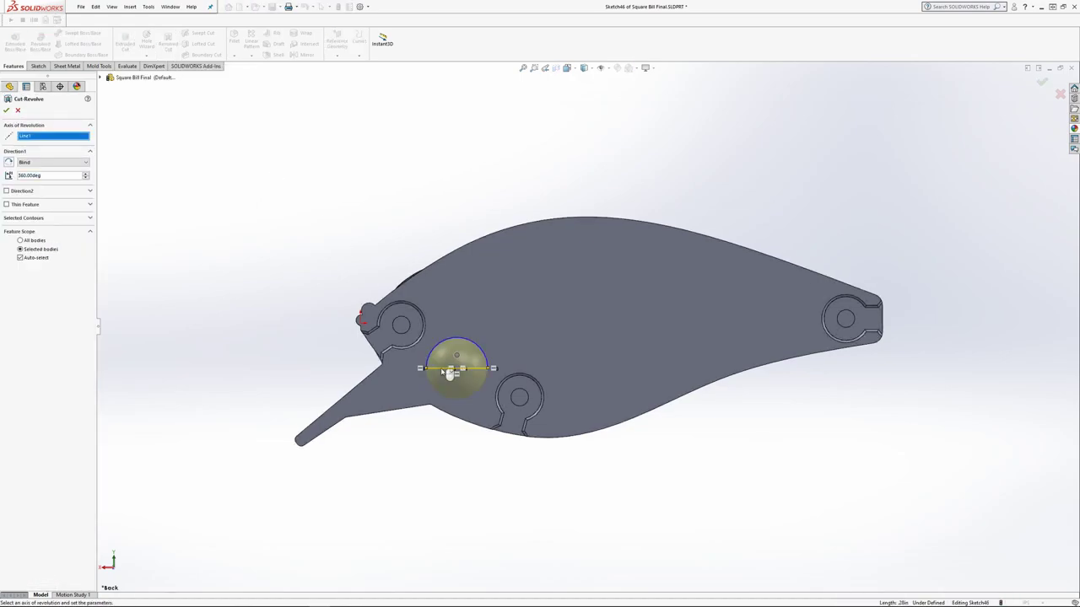
pyautogui.click(6, 111)
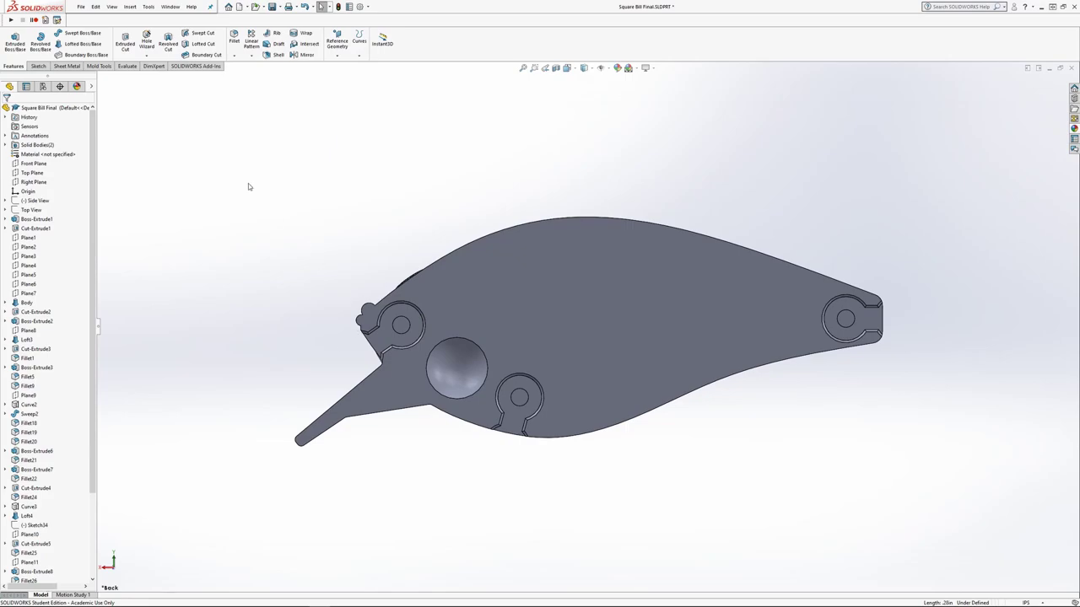
# Sketch a circle of 0.15 in radius on the flat face behind the belly pocket, level with the spherical pocket
pyautogui.click(594, 289)
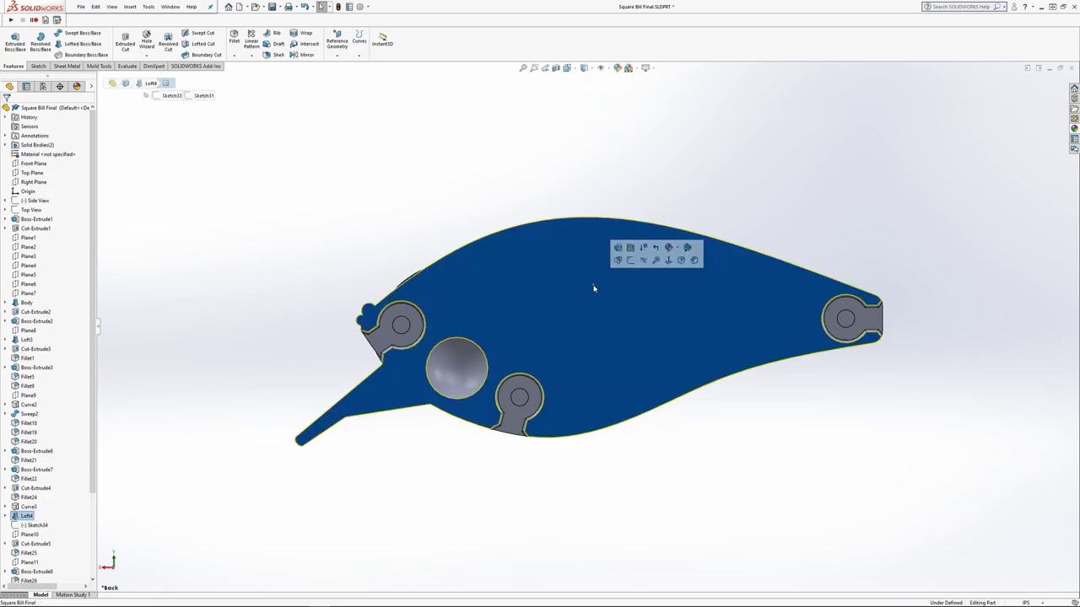
pyautogui.click(630, 259)
pyautogui.click(72, 33)
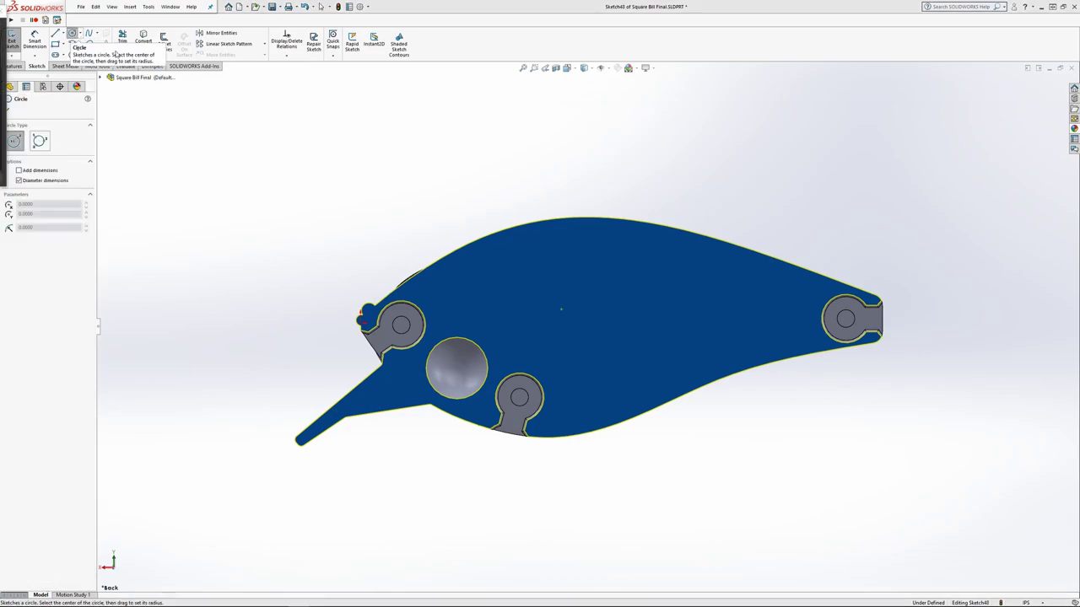
pyautogui.click(596, 362)
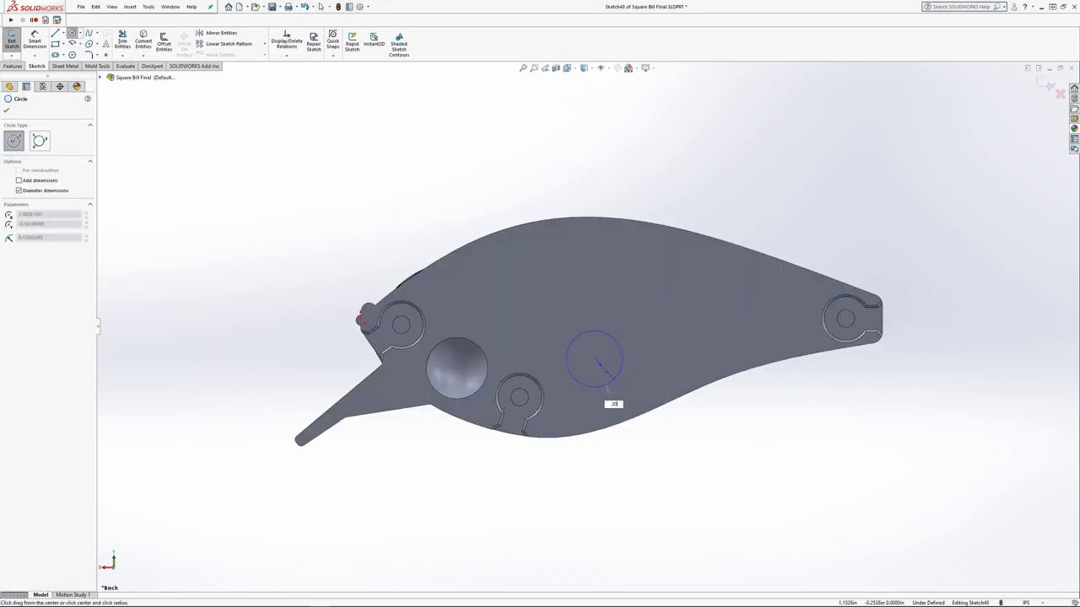
pyautogui.click(617, 385)
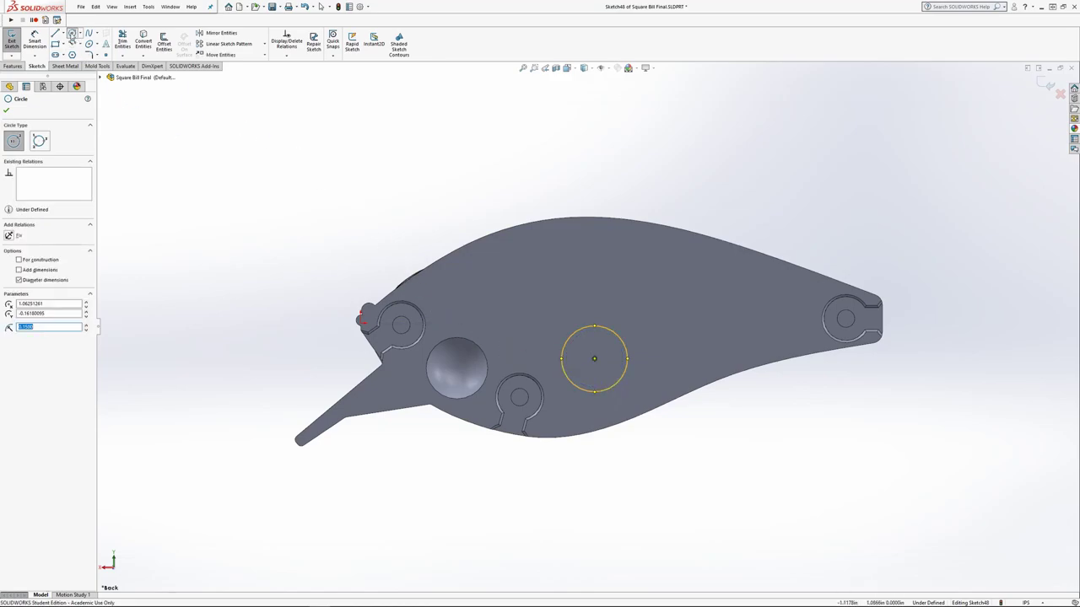
pyautogui.press('Escape')
pyautogui.moveTo(594, 359); pyautogui.dragTo(593, 372)
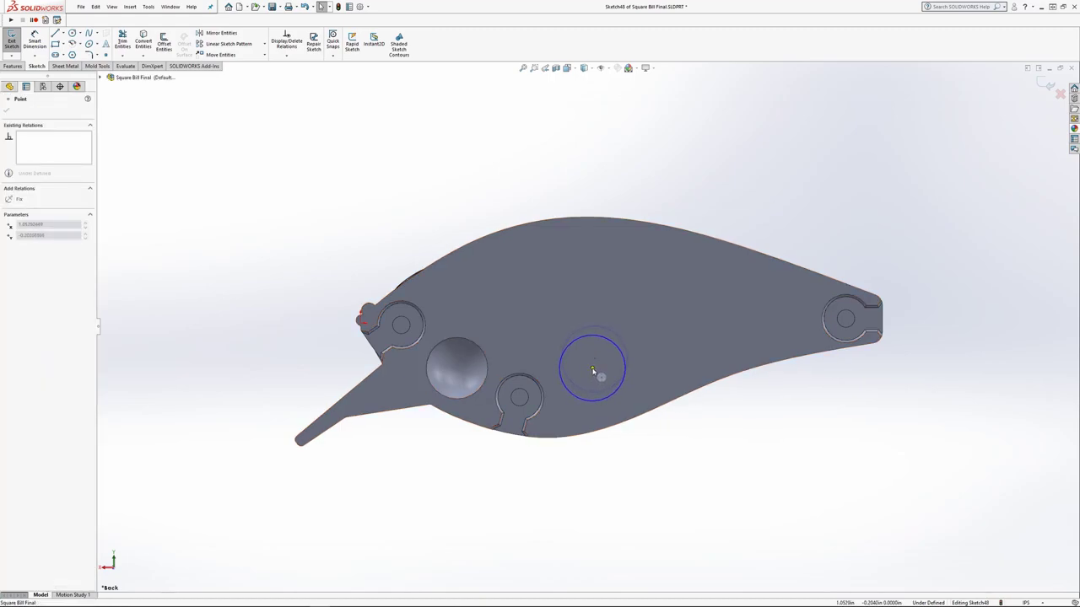
pyautogui.moveTo(594, 371); pyautogui.dragTo(593, 368)
# Cut the new circle into the body as a blind extruded cut and check the pocket from the body's outer side
pyautogui.click(14, 66)
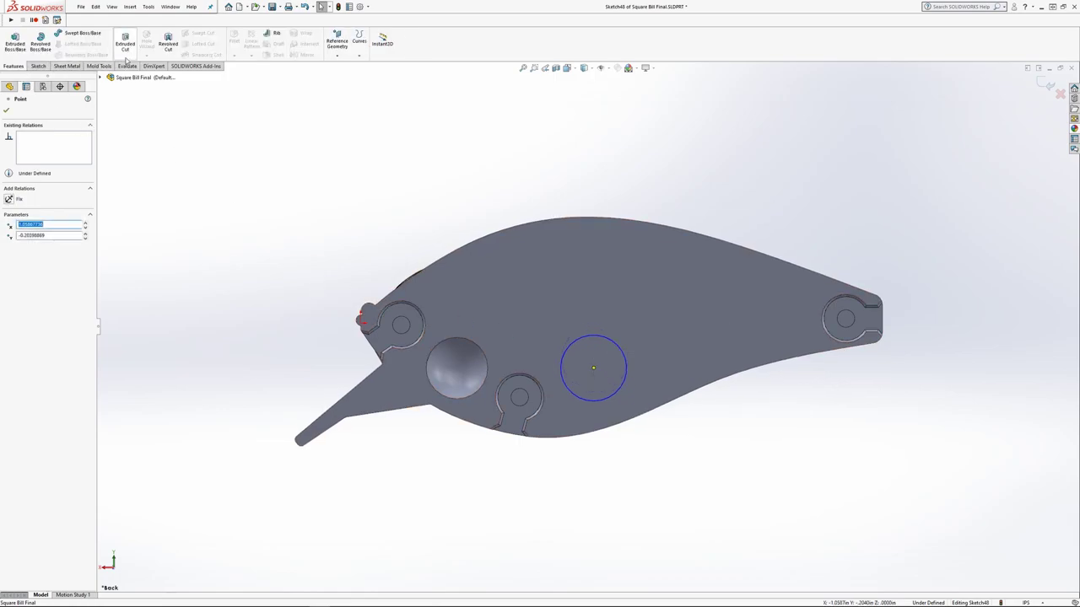
pyautogui.click(125, 42)
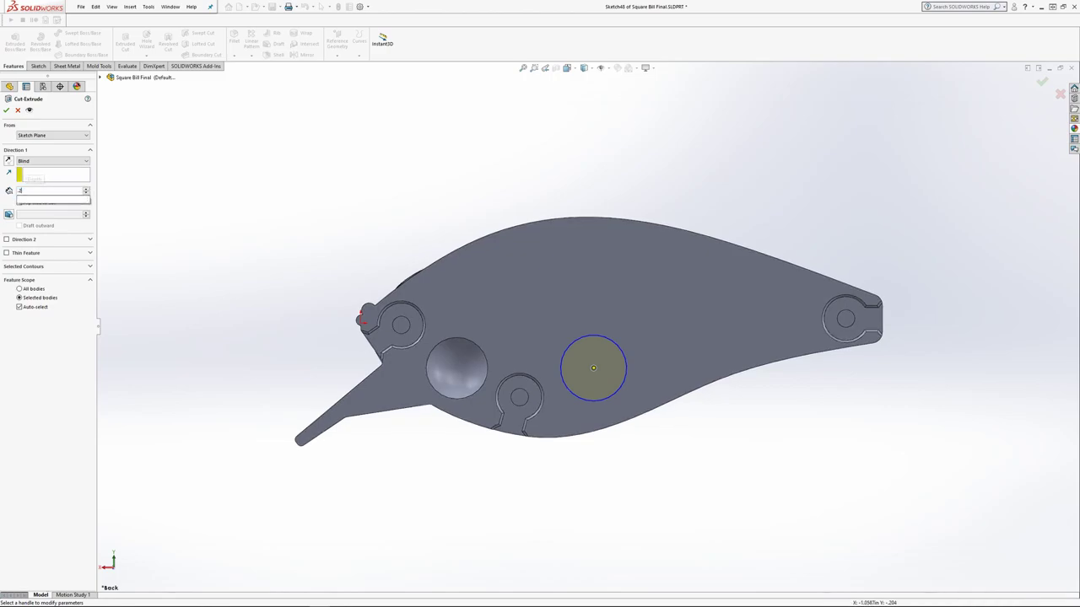
pyautogui.click(6, 110)
pyautogui.moveTo(380, 224); pyautogui.dragTo(320, 169, button='middle')
pyautogui.click(540, 331)
pyautogui.moveTo(540, 331); pyautogui.dragTo(508, 100, button='middle')
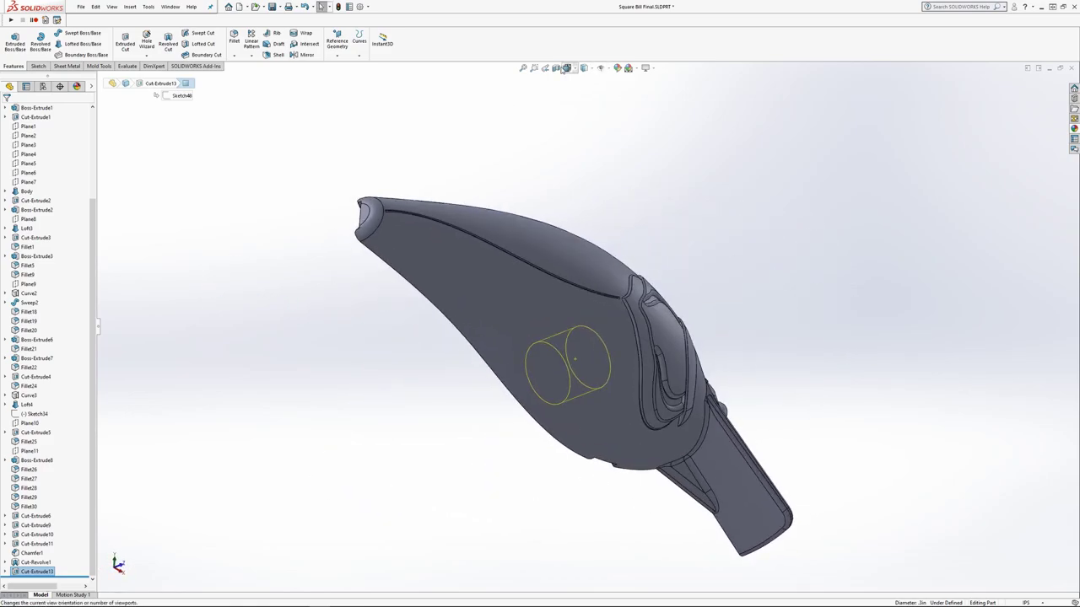
# Inspect the cylindrical pocket in a temporary section view cut along the top plane and shifted down through the pocket
pyautogui.click(556, 69)
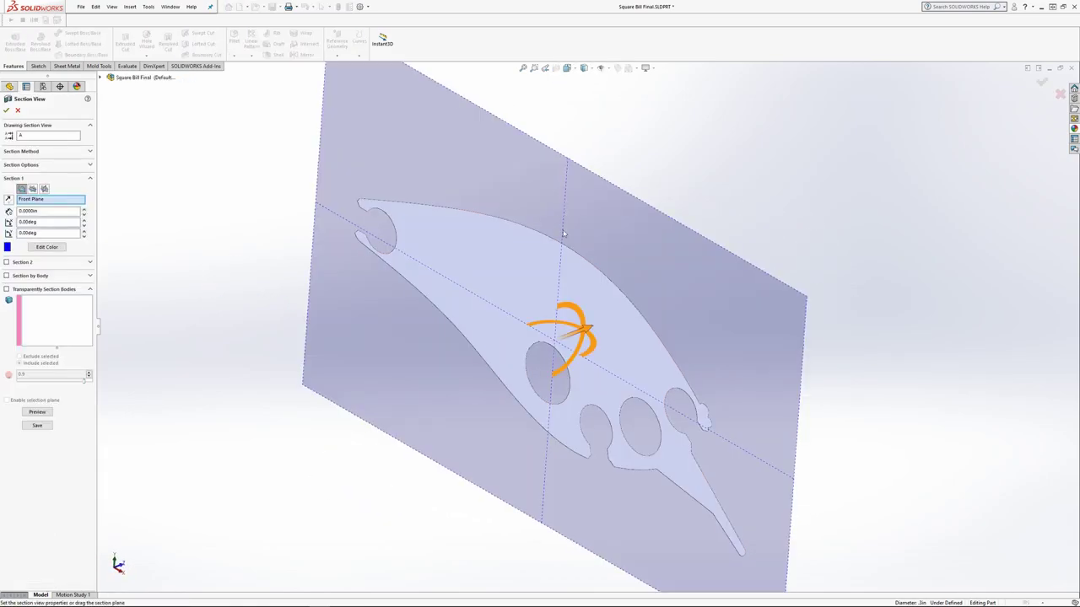
pyautogui.click(33, 189)
pyautogui.moveTo(554, 377); pyautogui.dragTo(549, 430)
pyautogui.moveTo(613, 192); pyautogui.dragTo(843, 110, button='middle')
pyautogui.click(1043, 83)
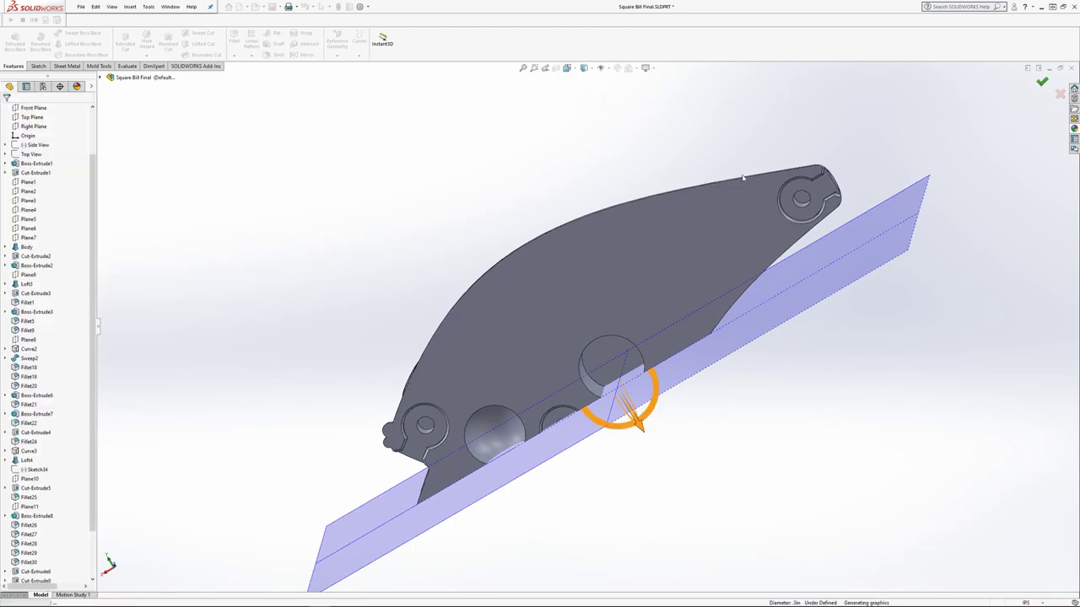
pyautogui.click(556, 68)
# Check the depth setting of the cylindrical pocket's extruded cut
pyautogui.scroll(-2, 37, 479)
pyautogui.click(37, 571)
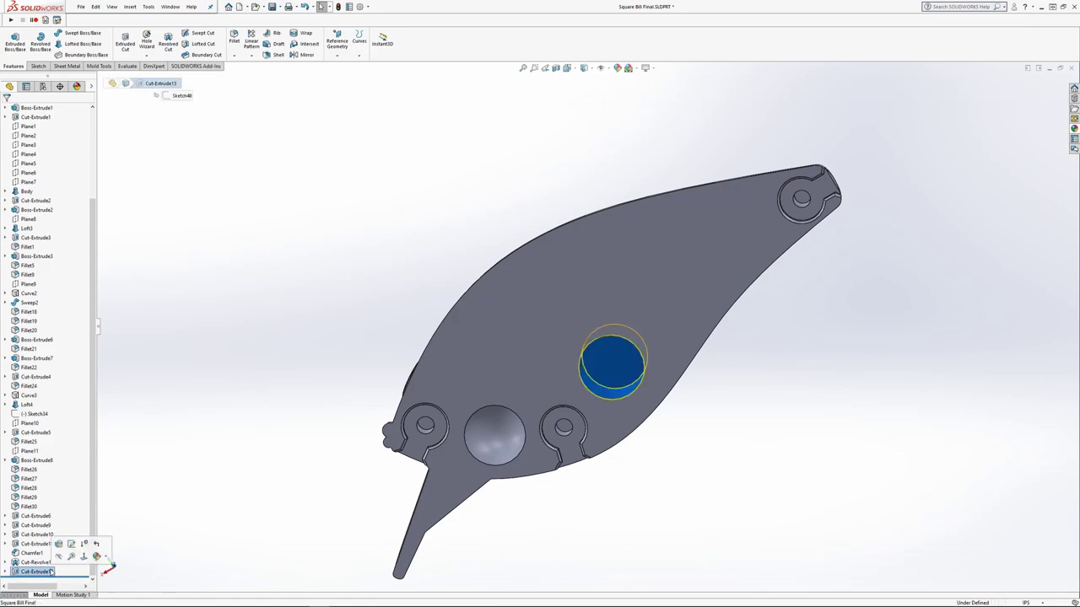
pyautogui.click(60, 546)
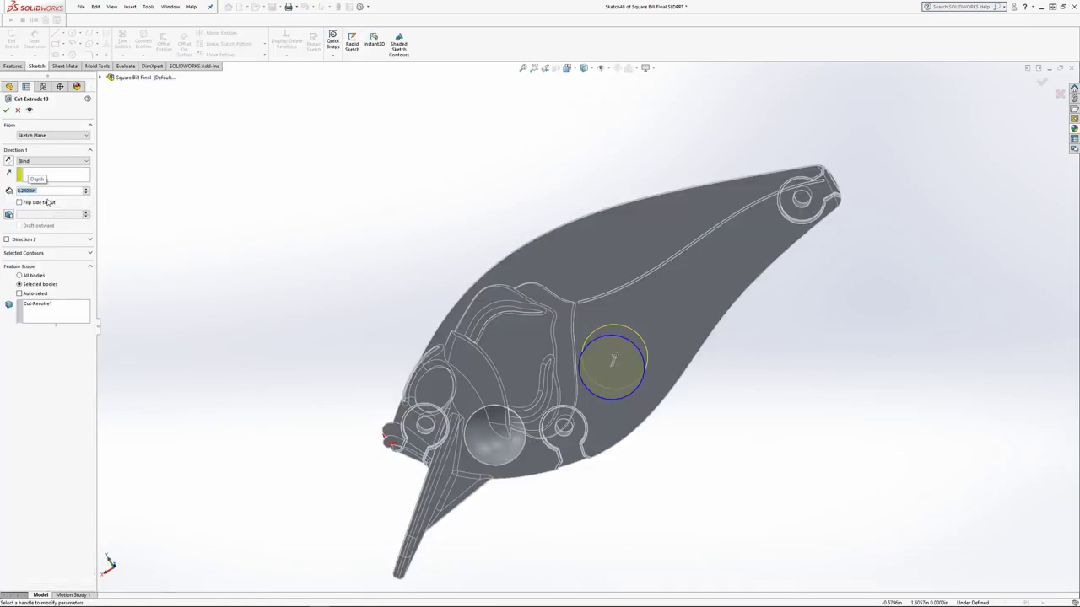
pyautogui.click(7, 110)
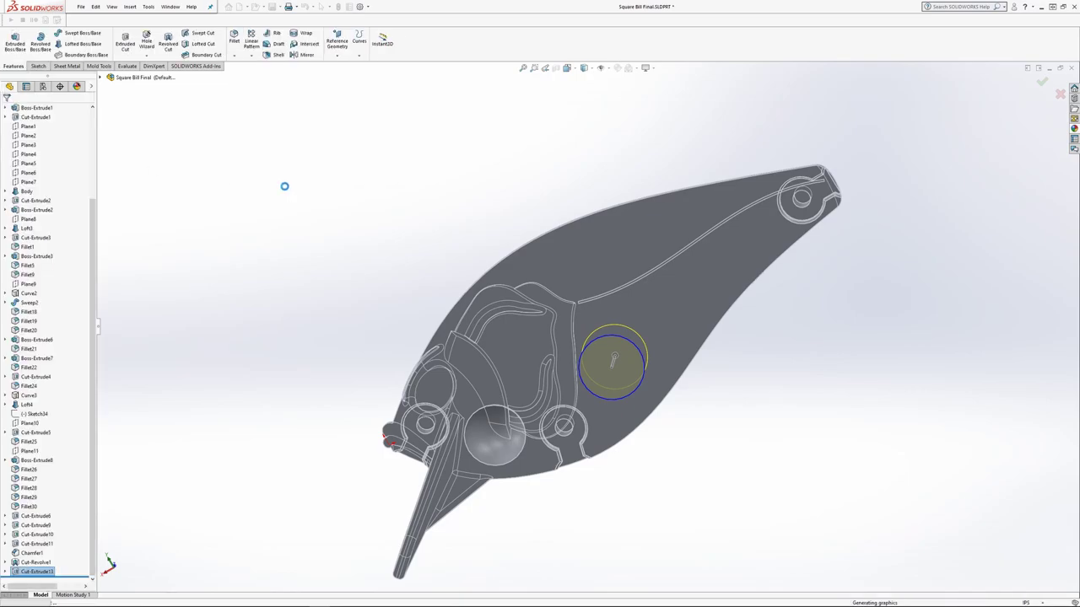
# Chamfer the rim of the cylindrical pocket 0.01 in at 45 degrees
pyautogui.click(117, 570)
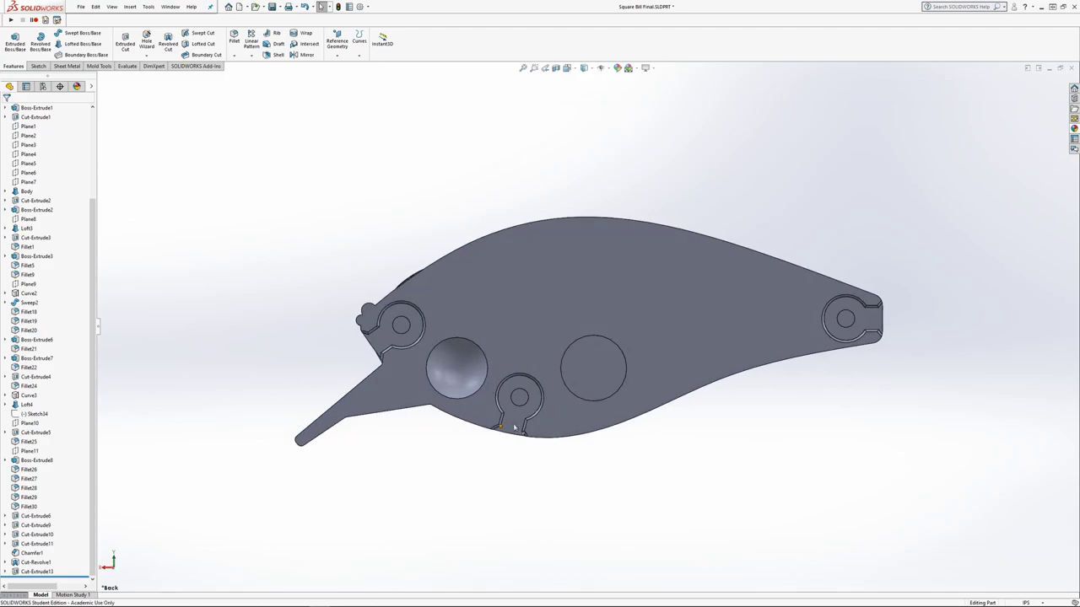
pyautogui.scroll(1, 619, 321)
pyautogui.scroll(-3, 607, 337)
pyautogui.click(588, 345)
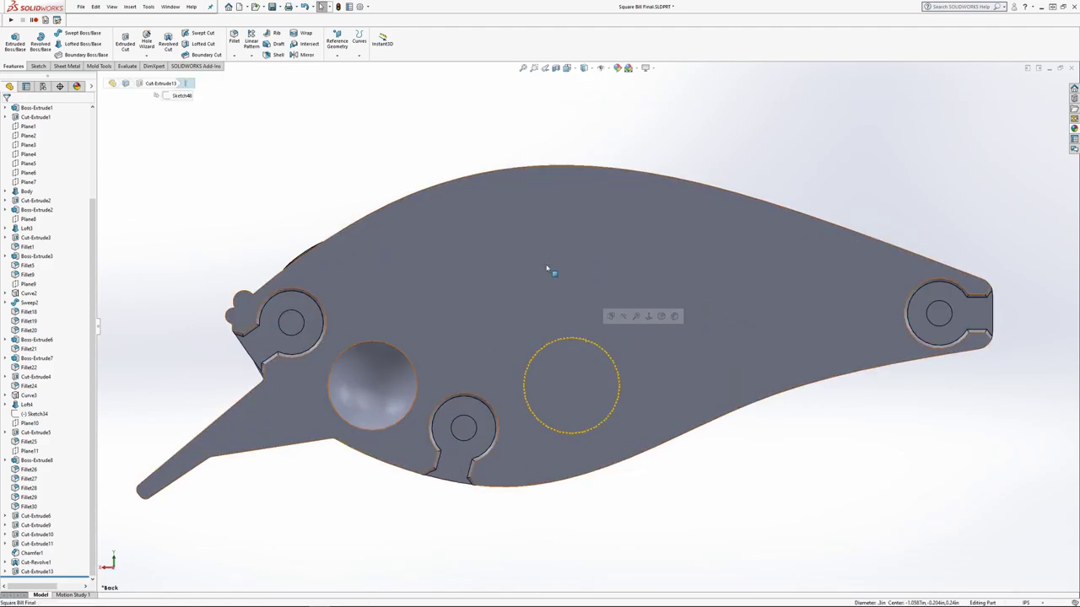
pyautogui.click(235, 56)
pyautogui.click(244, 76)
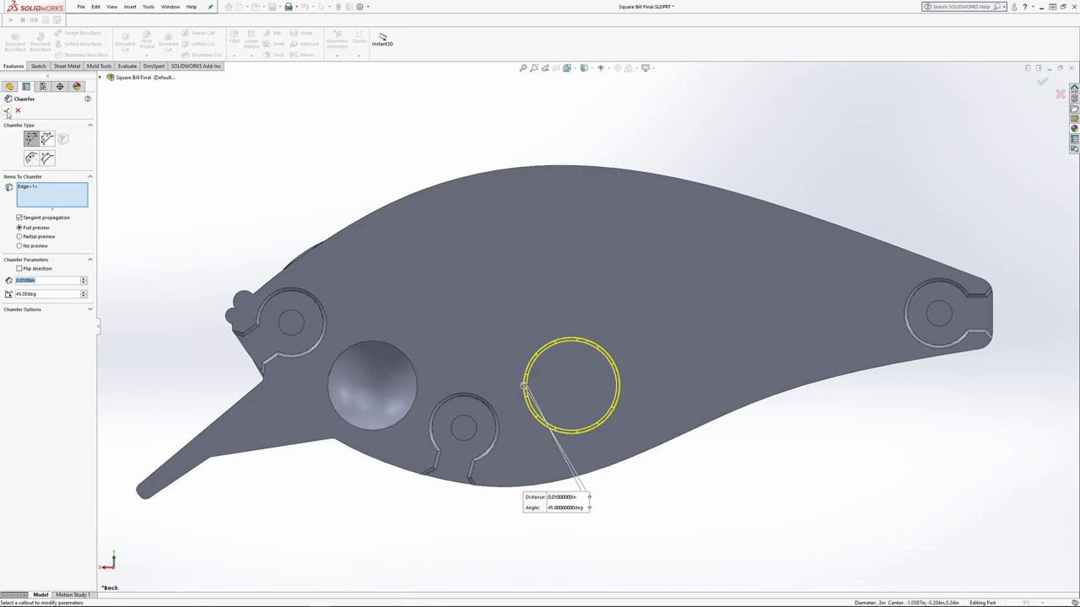
pyautogui.click(8, 113)
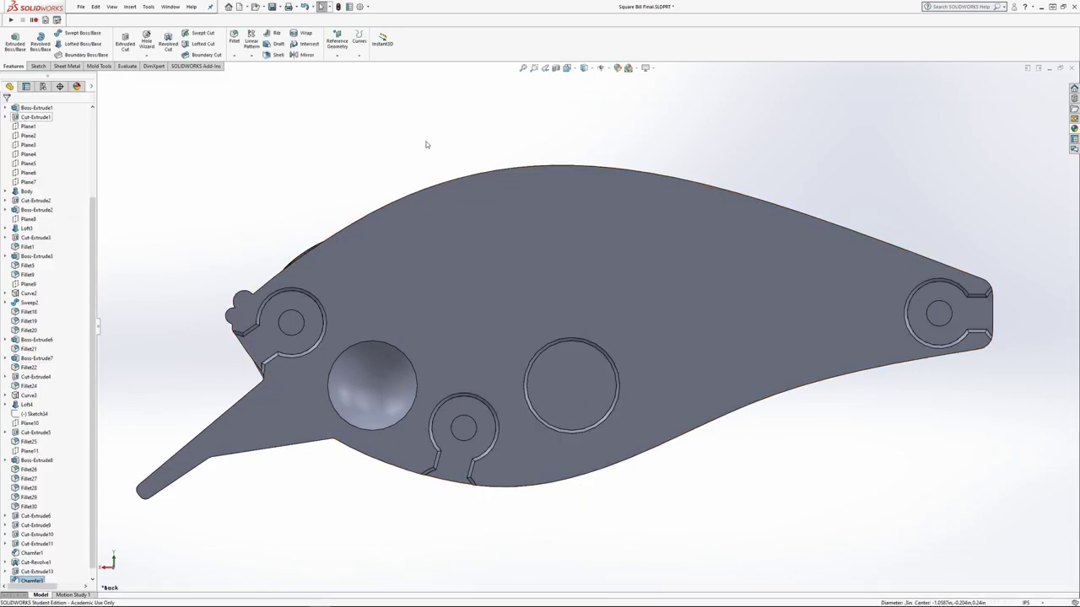
# Start a sketch on the flat inner face and offset the body's upper edge 0.1 in inward
pyautogui.click(525, 69)
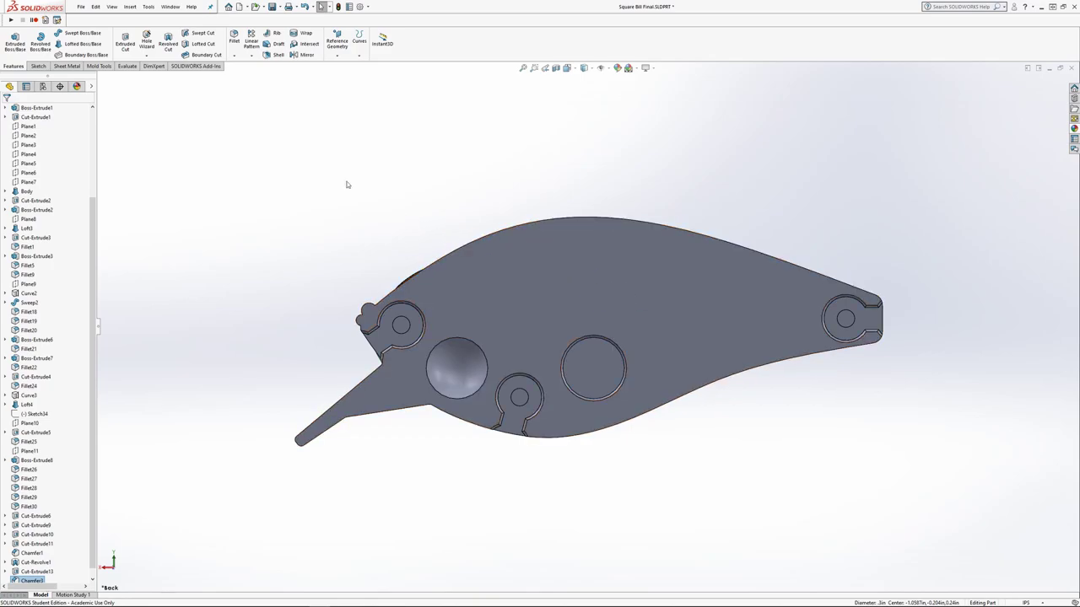
pyautogui.click(531, 276)
pyautogui.click(566, 248)
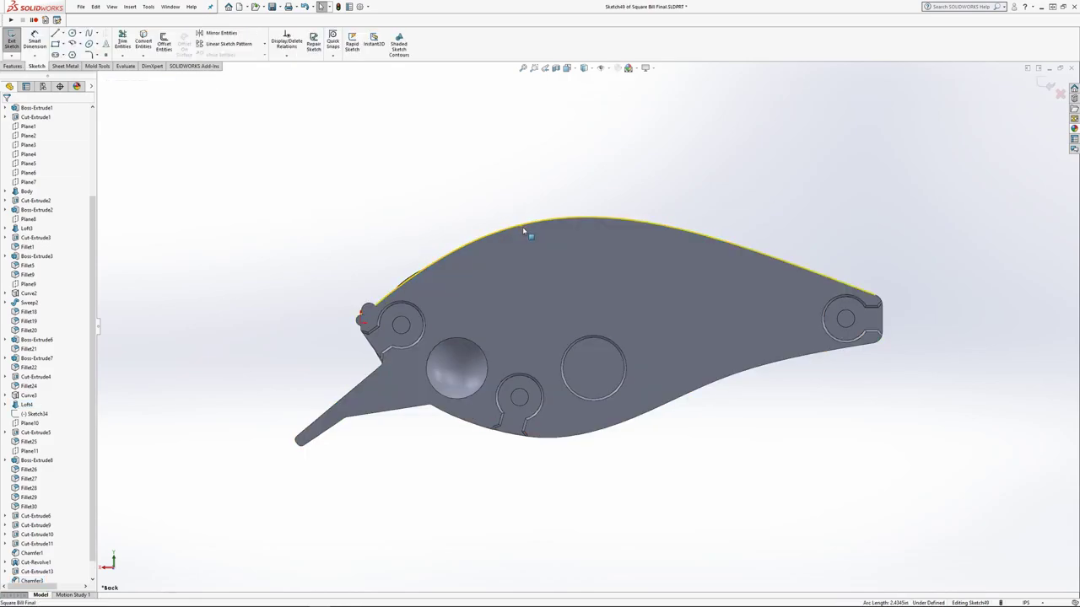
pyautogui.click(163, 46)
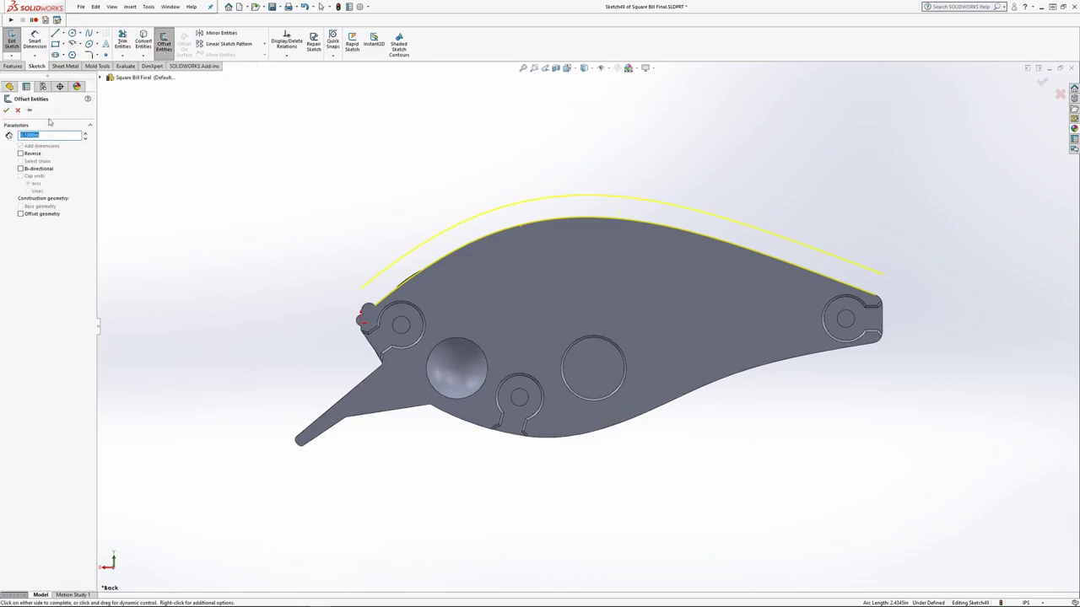
pyautogui.click(21, 154)
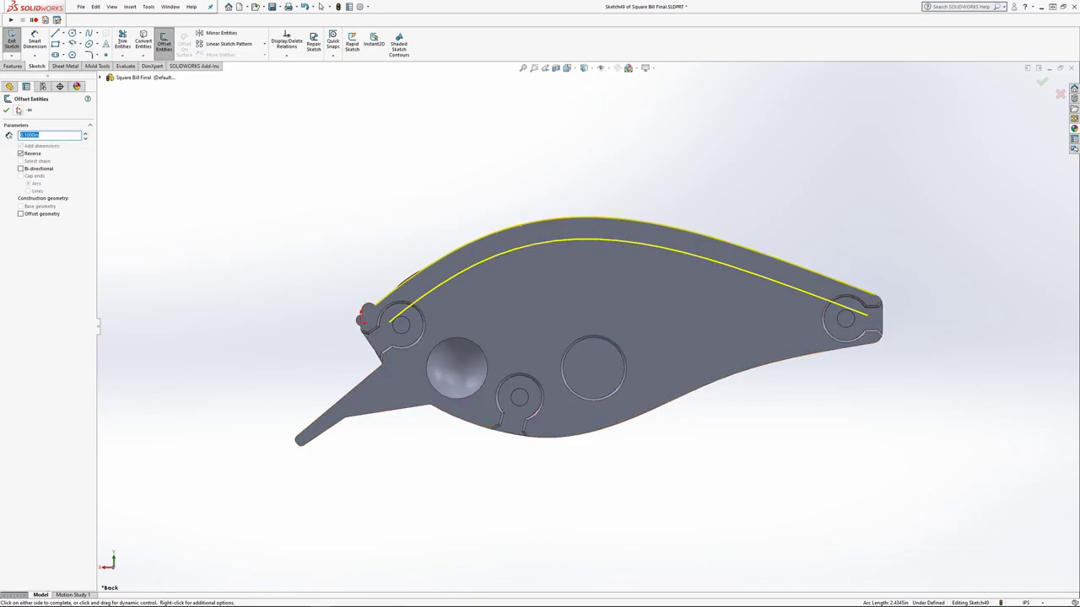
pyautogui.click(6, 111)
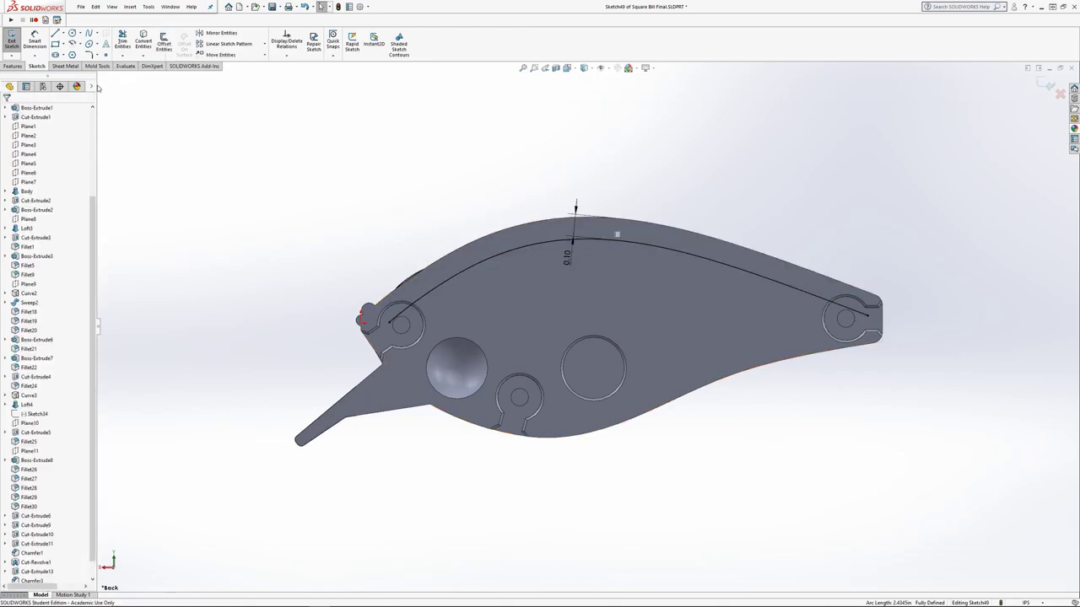
# Draw two vertical lines down from the offset curve, joined by a horizontal line above the round pockets
pyautogui.click(55, 33)
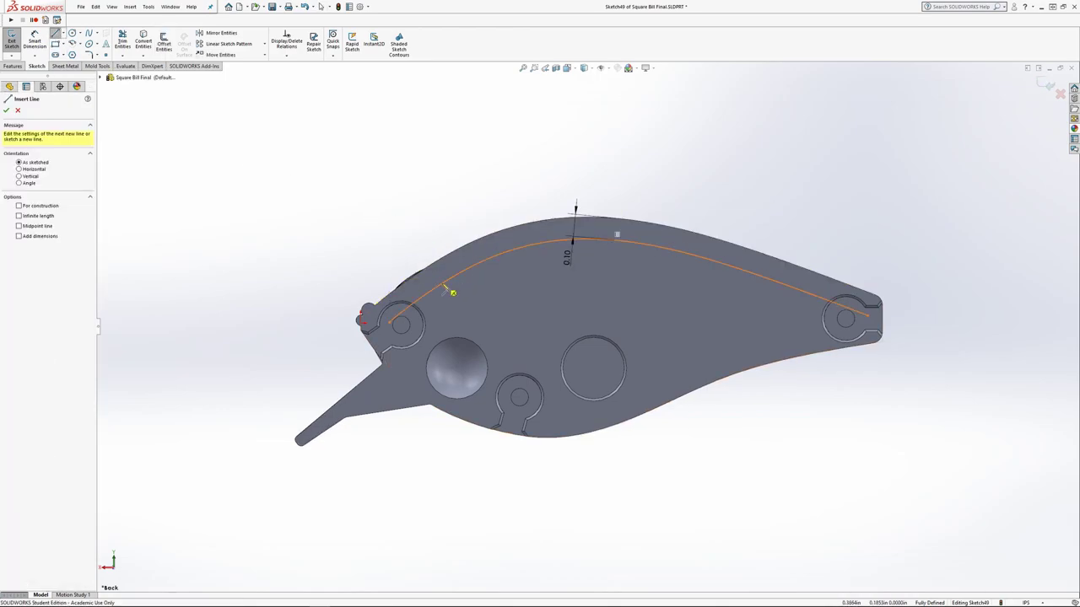
pyautogui.click(438, 285)
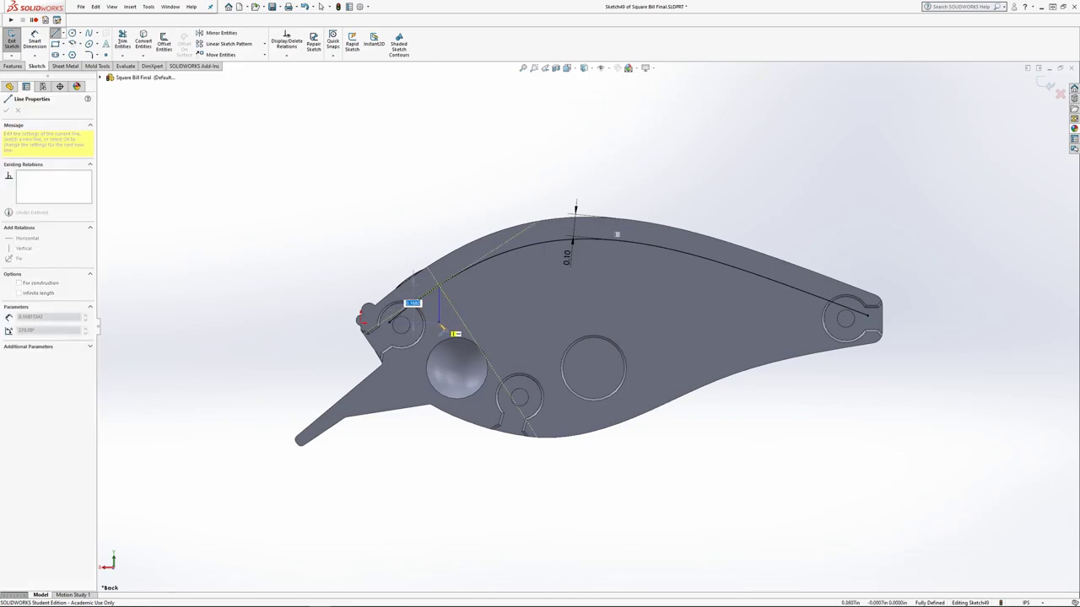
pyautogui.click(439, 321)
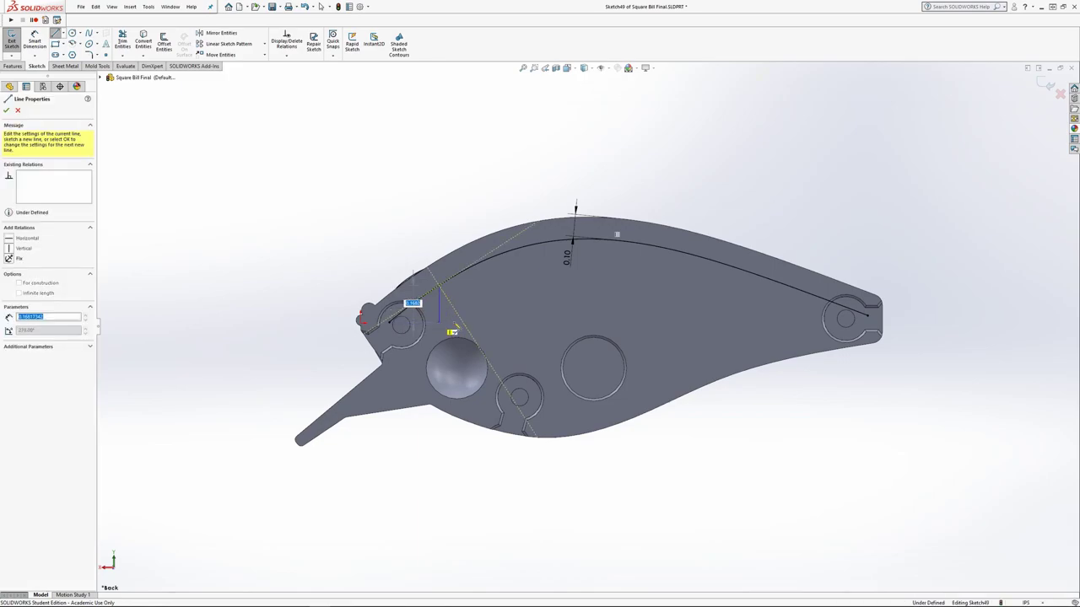
pyautogui.click(806, 321)
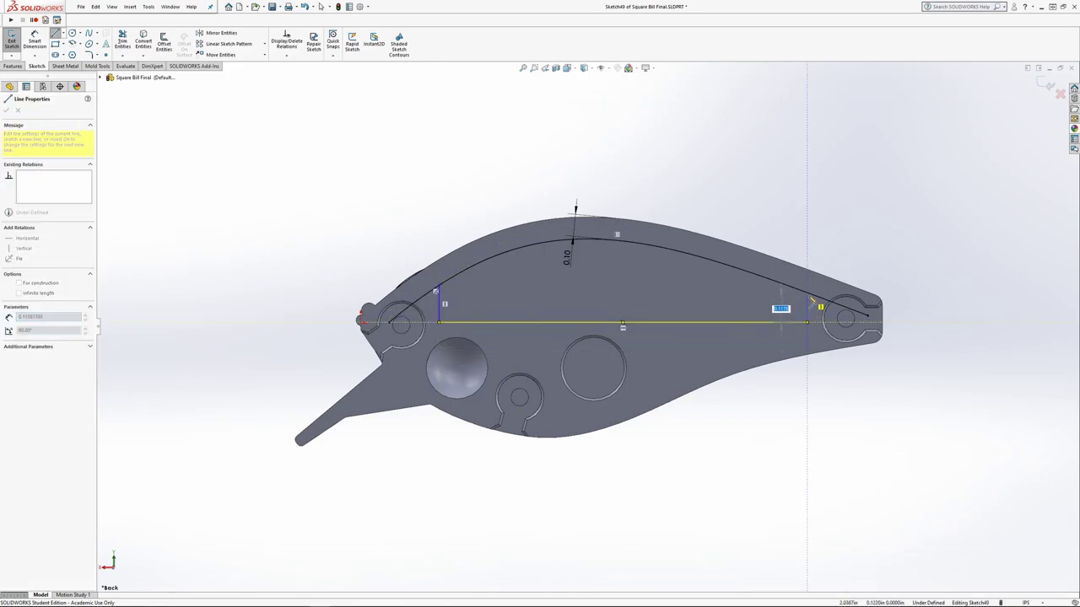
pyautogui.click(806, 288)
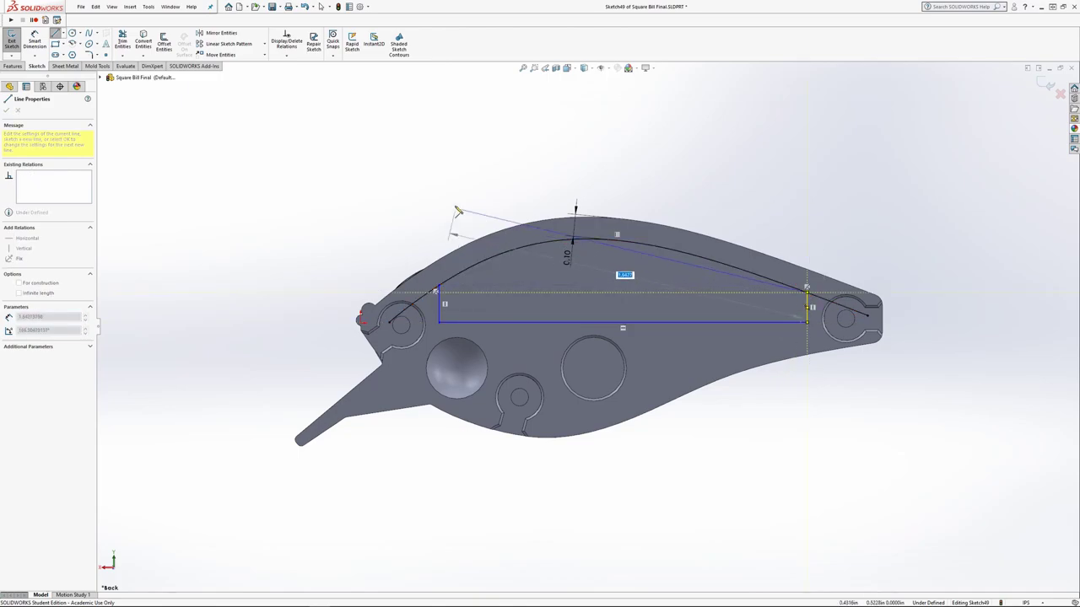
pyautogui.press('Escape')
# Trim the offset curve's ends beyond the two vertical lines and exit the sketch
pyautogui.click(122, 40)
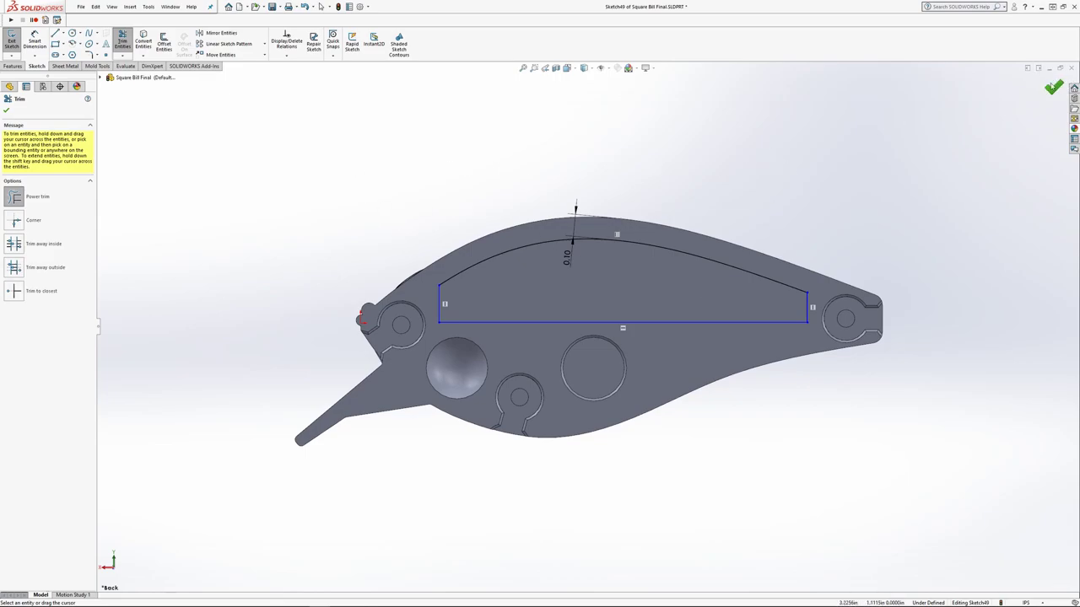
pyautogui.click(1052, 87)
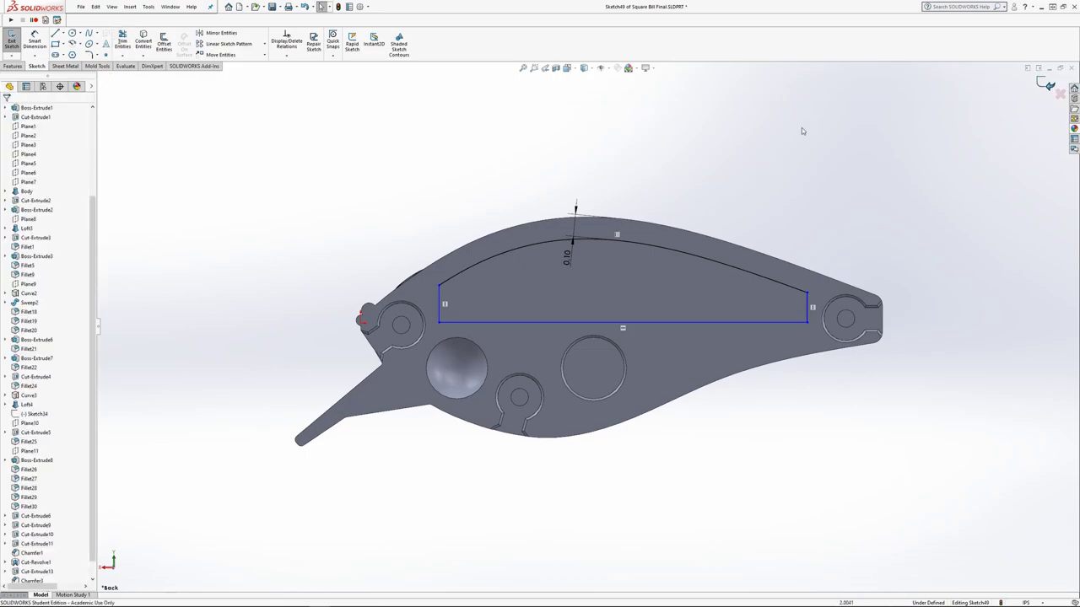
pyautogui.click(1046, 86)
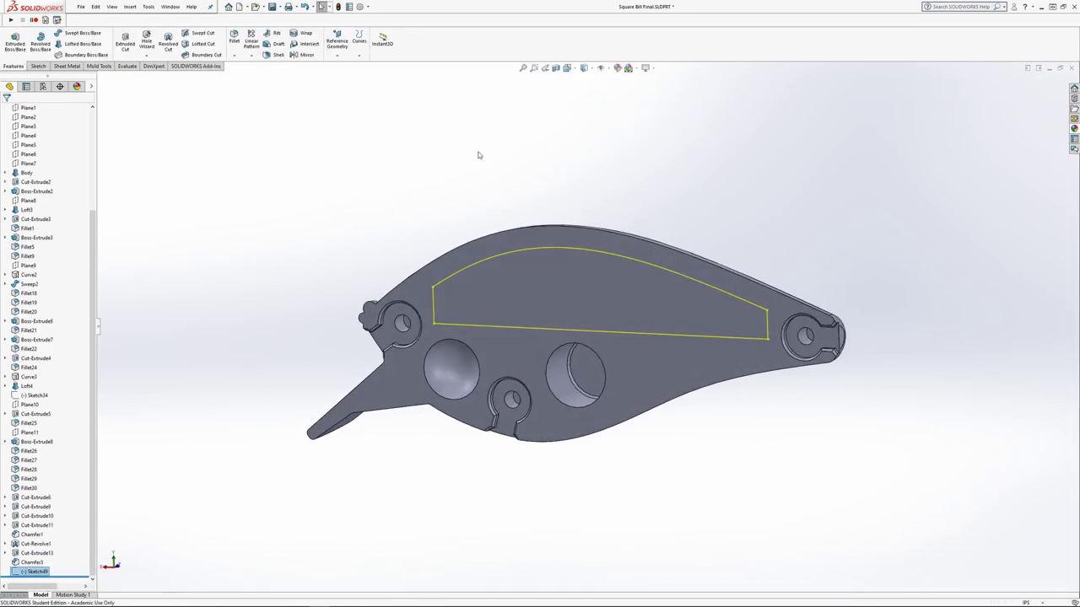
# Cut the profile into the body using Offset From Surface, 0.08 in inward from the curved outer face, with Reverse offset turned off
pyautogui.click(125, 44)
pyautogui.click(52, 160)
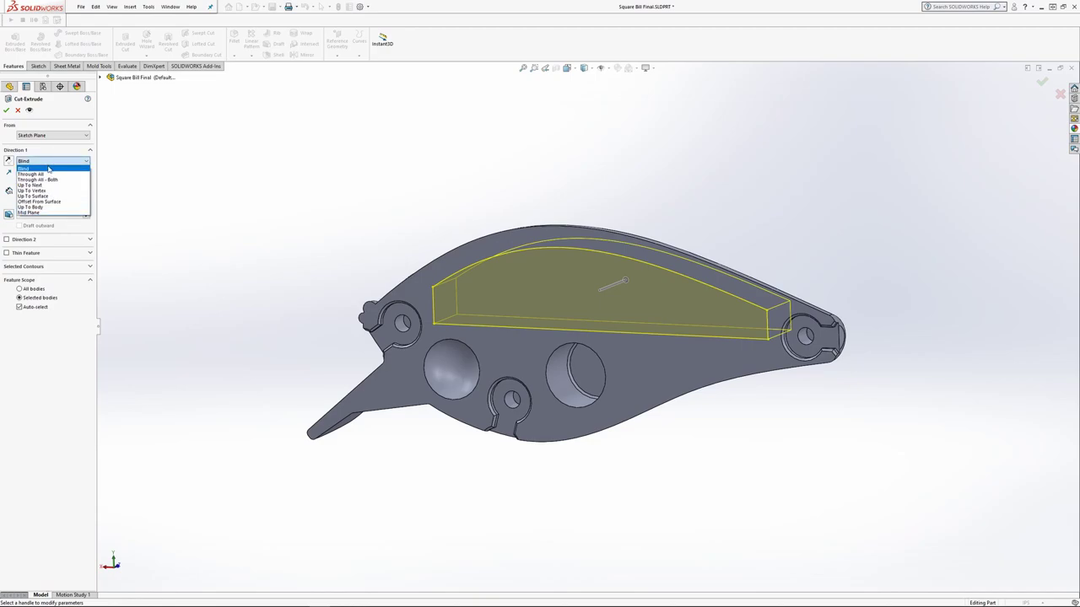
pyautogui.click(38, 202)
pyautogui.moveTo(381, 187); pyautogui.dragTo(410, 198, button='middle')
pyautogui.click(577, 295)
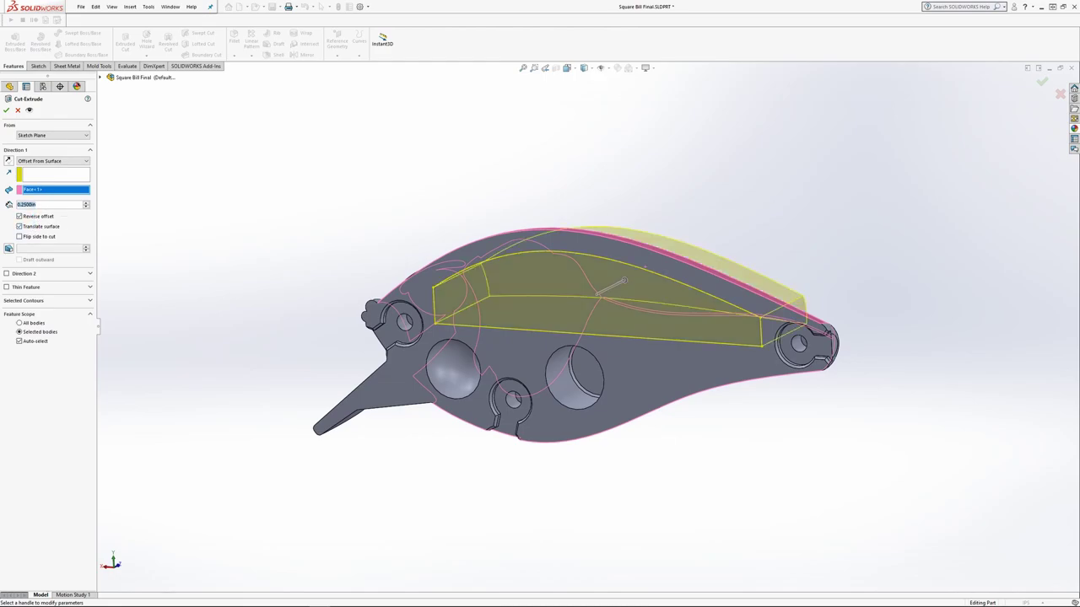
pyautogui.write('0.08')
pyautogui.press('Return')
pyautogui.moveTo(278, 199); pyautogui.dragTo(309, 205, button='middle')
pyautogui.click(19, 217)
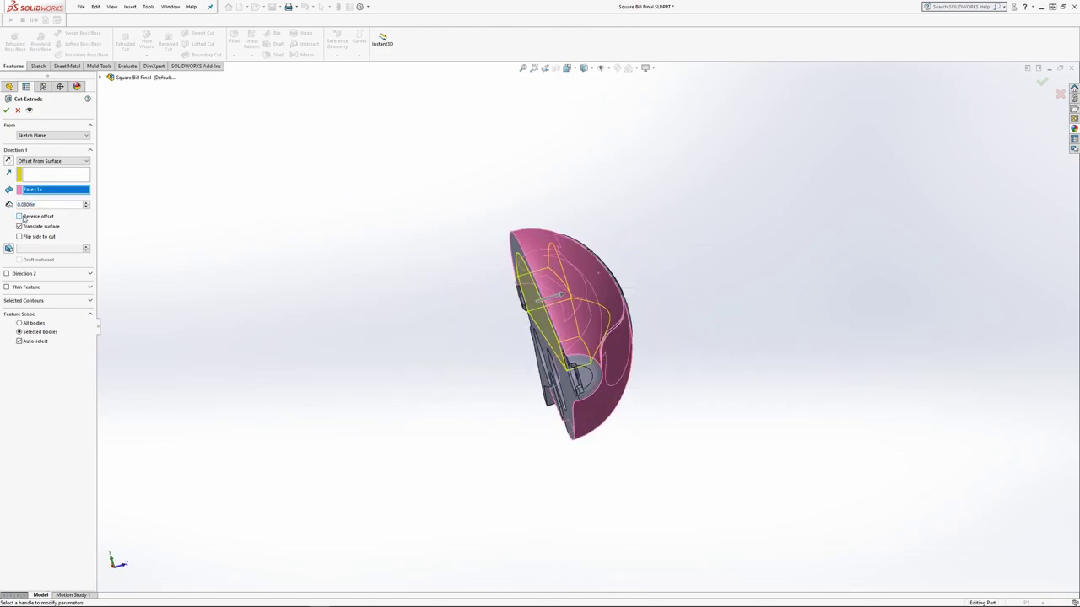
pyautogui.moveTo(241, 185); pyautogui.dragTo(294, 176, button='middle')
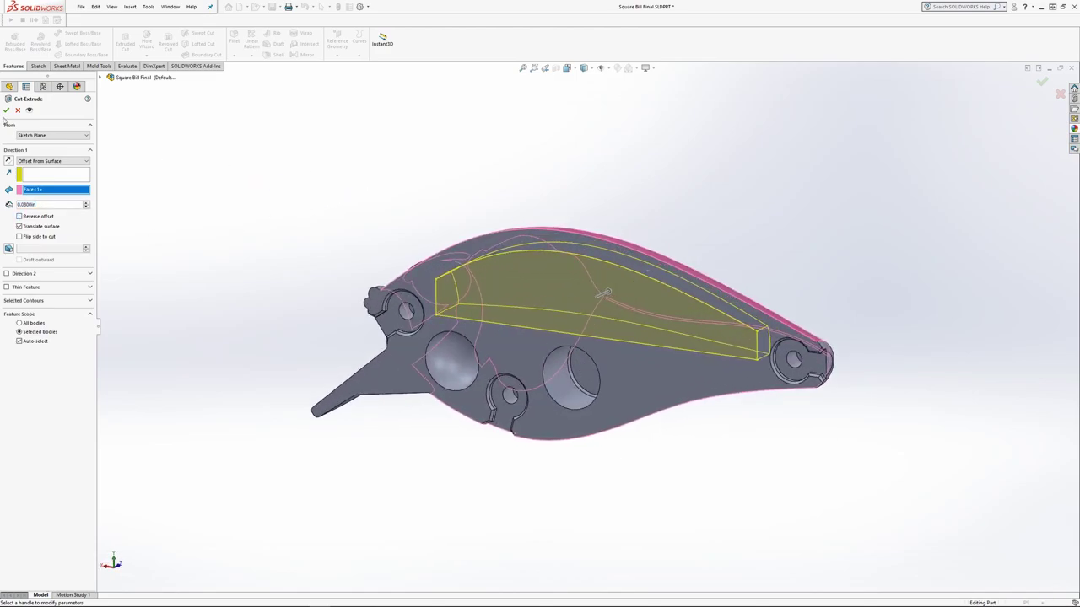
pyautogui.click(8, 110)
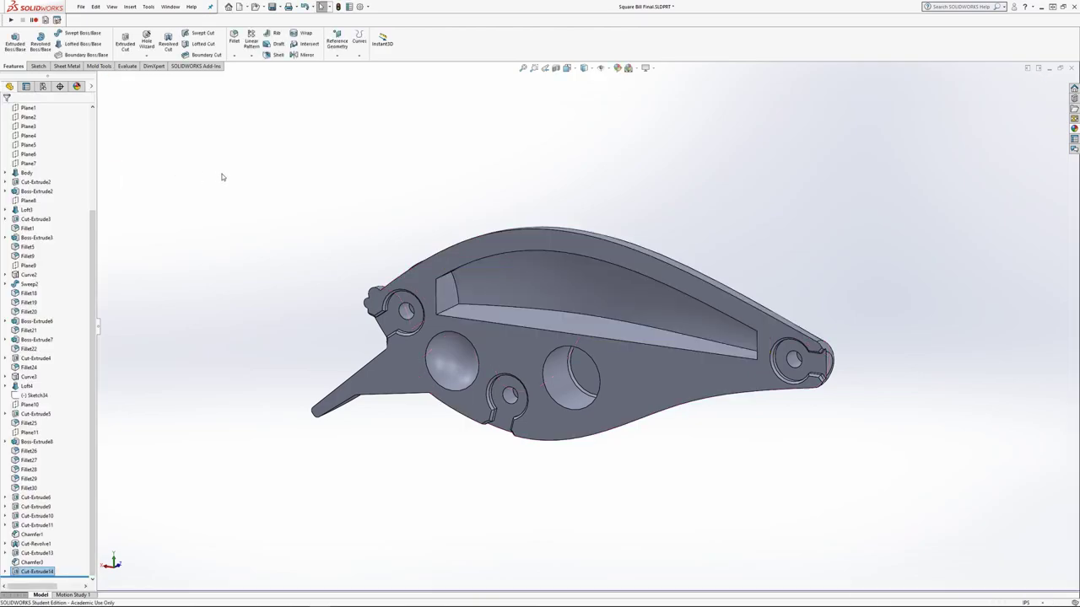
# Fillet the four corner edges of the upper pocket with a 0.05 in radius and show the whole flat inner side
pyautogui.moveTo(258, 134); pyautogui.dragTo(234, 186, button='middle')
pyautogui.click(442, 317)
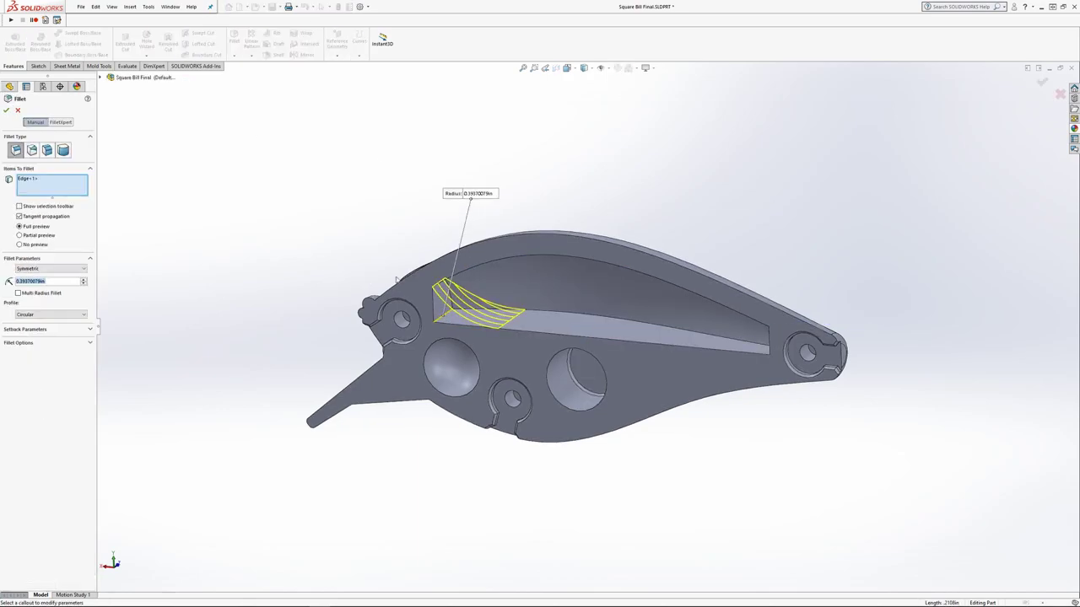
pyautogui.write('0.03')
pyautogui.press('Return')
pyautogui.scroll(2, 71, 280)
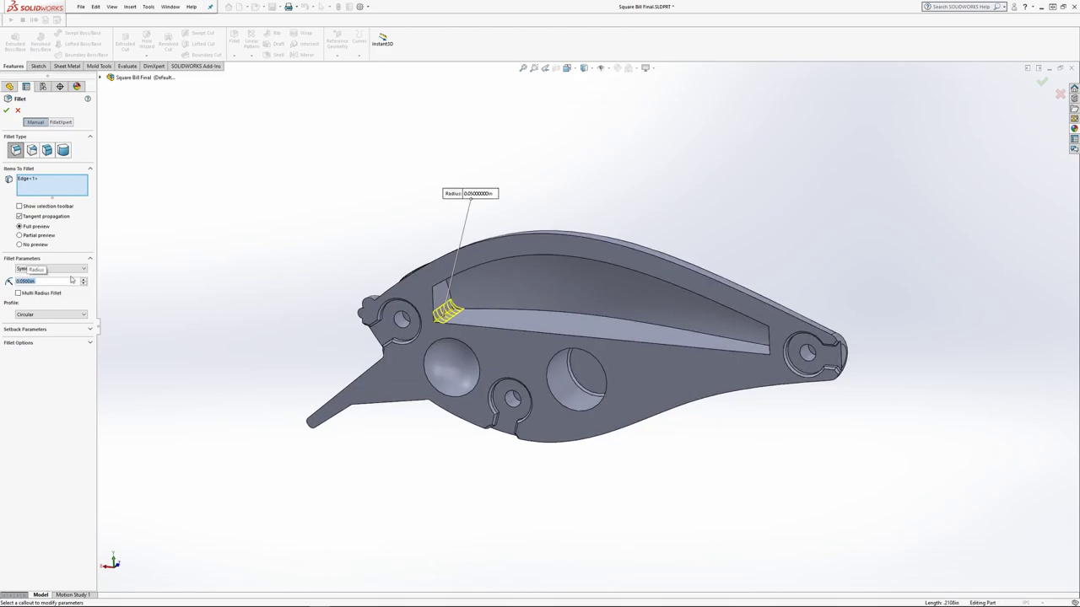
pyautogui.moveTo(313, 275); pyautogui.dragTo(423, 308, button='middle')
pyautogui.click(453, 307)
pyautogui.moveTo(318, 229); pyautogui.dragTo(463, 185, button='middle')
pyautogui.click(728, 276)
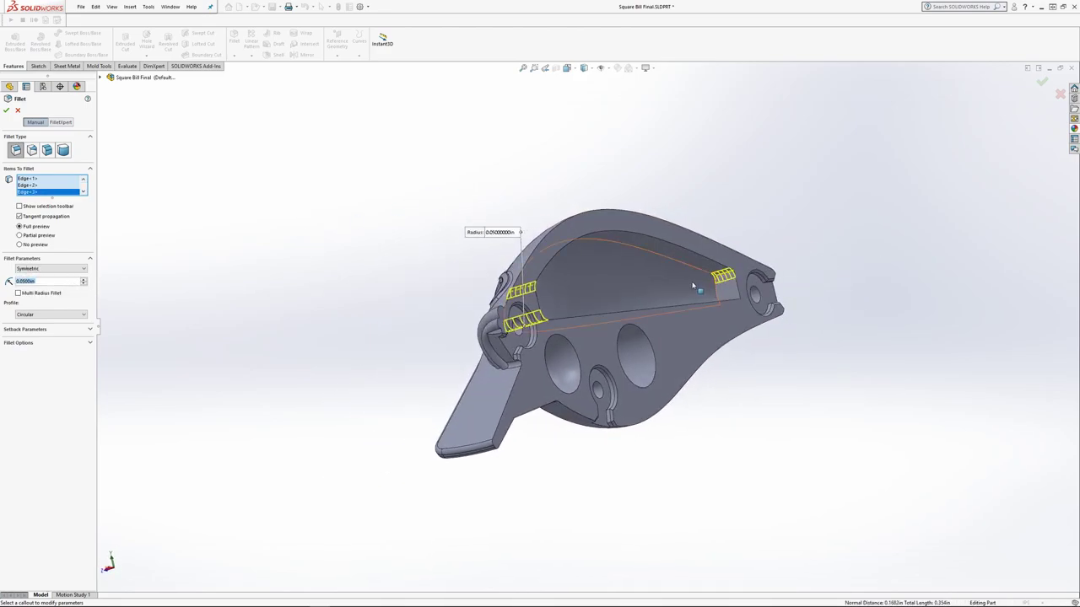
pyautogui.moveTo(725, 278)
pyautogui.mouseDown(button='middle')
pyautogui.moveTo(700, 253)
pyautogui.moveTo(715, 268)
pyautogui.mouseUp(button='middle')
pyautogui.click(716, 268)
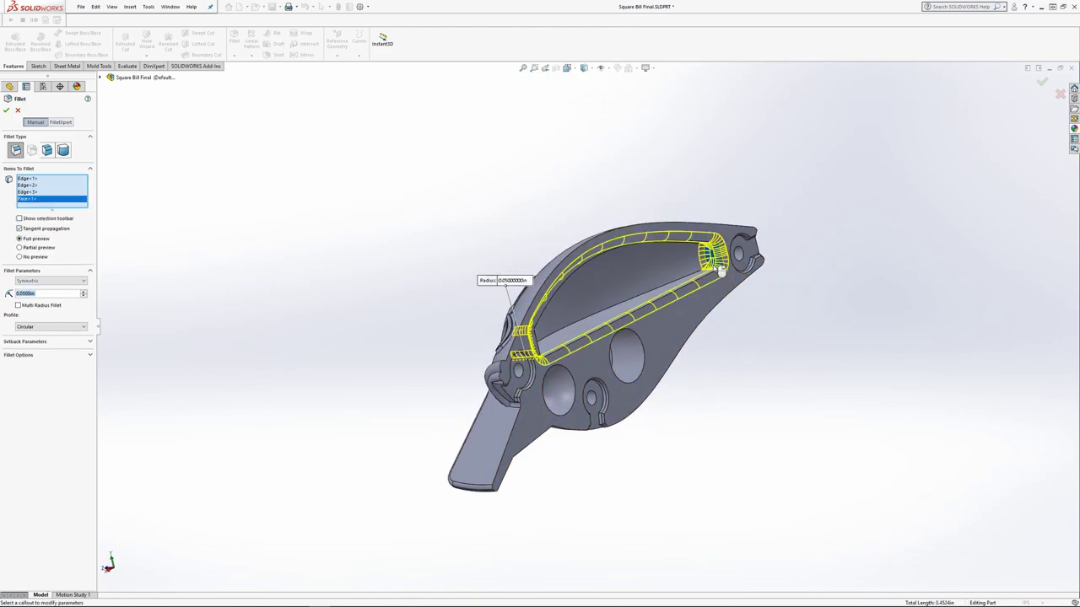
pyautogui.click(721, 270)
pyautogui.click(716, 270)
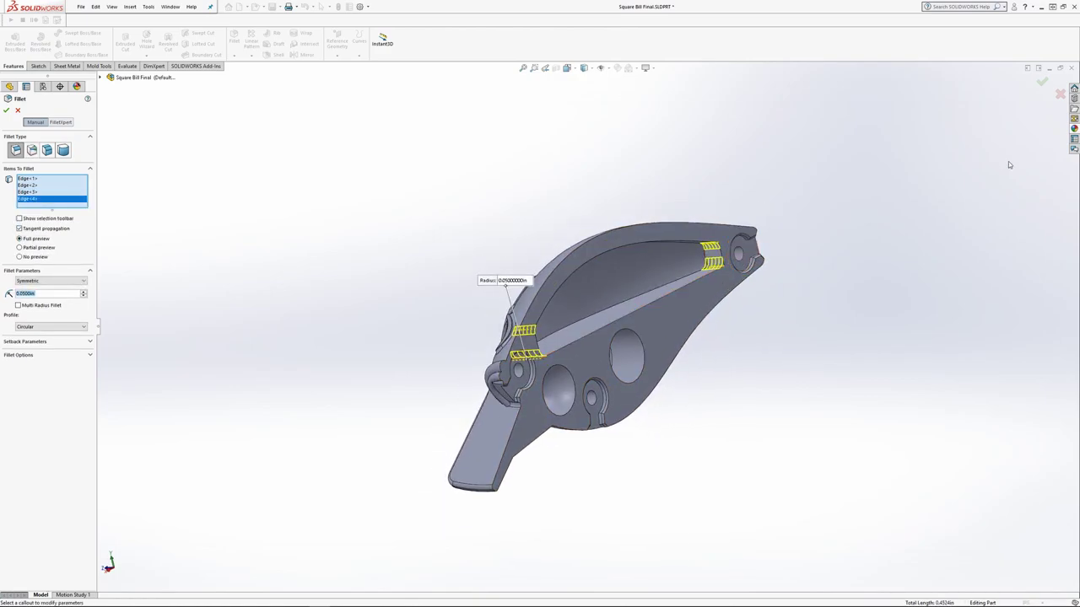
pyautogui.press('Return')
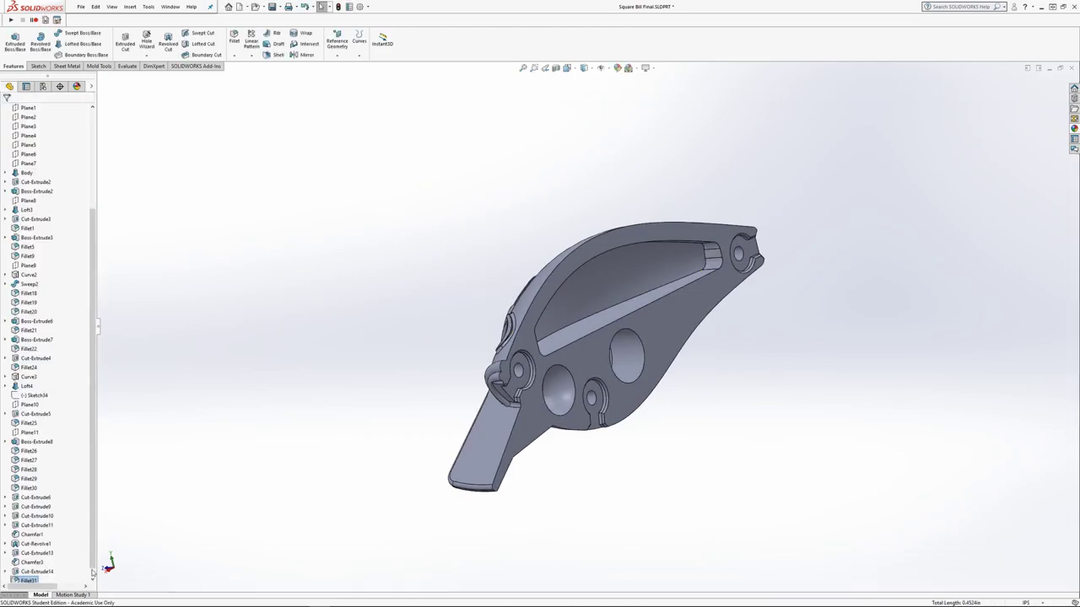
pyautogui.click(104, 570)
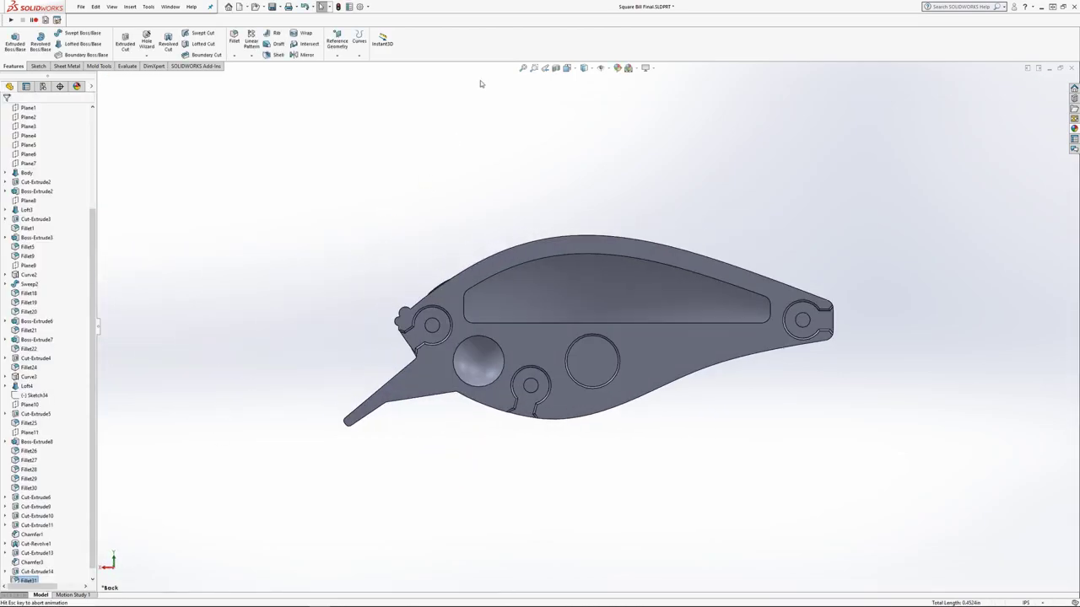
pyautogui.click(525, 67)
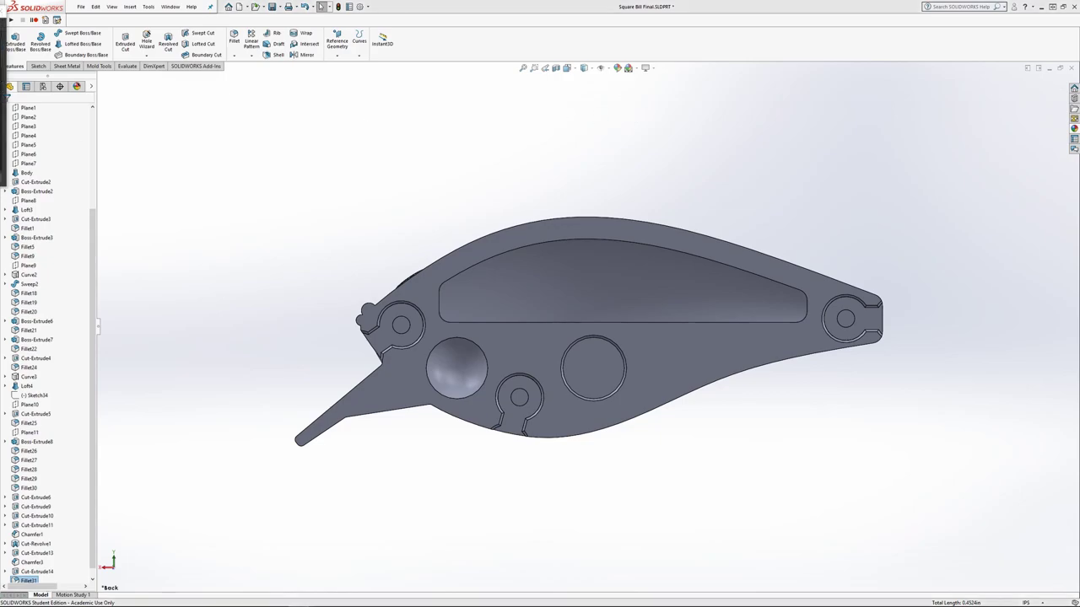
# Chamfer the rims of the upper pocket and the spherical pocket at 0.01 in and 45°
pyautogui.click(235, 55)
pyautogui.click(247, 76)
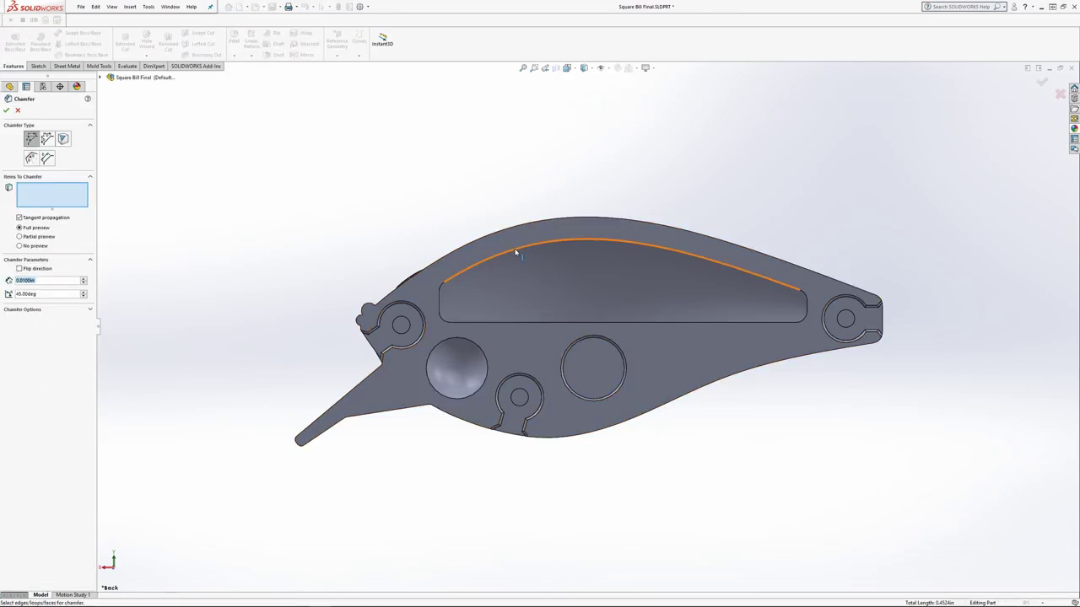
pyautogui.click(515, 252)
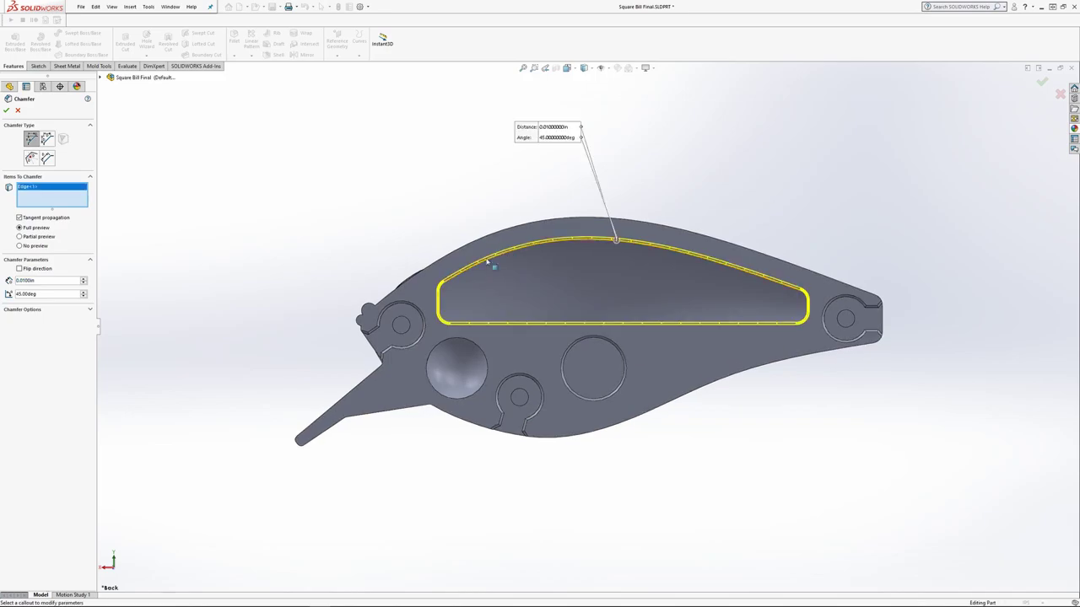
pyautogui.click(458, 341)
pyautogui.click(1043, 83)
pyautogui.moveTo(643, 161); pyautogui.dragTo(454, 273, button='middle')
pyautogui.moveTo(428, 230); pyautogui.dragTo(570, 208, button='middle')
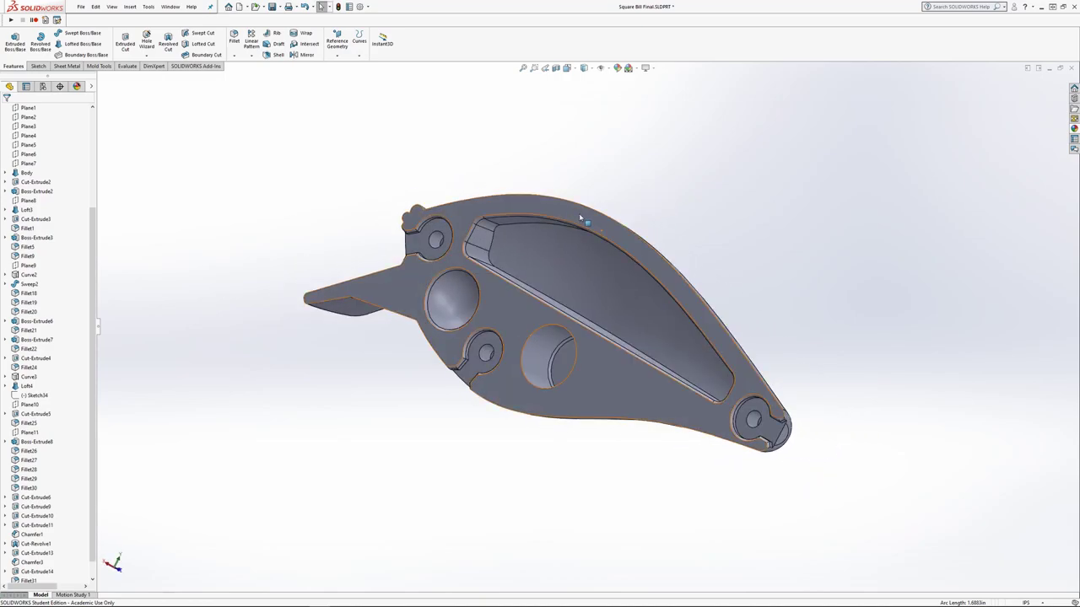
# Save the part as Square Bill Final Right Side and mirror it about the Front Plane into a new part with the base part's units
pyautogui.click(81, 7)
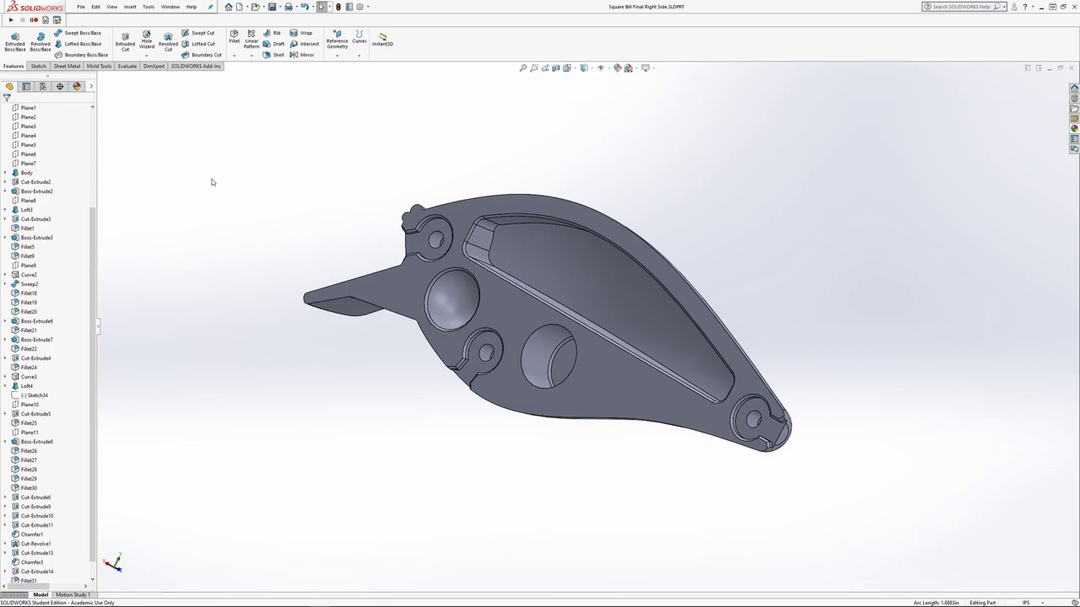
pyautogui.click(131, 8)
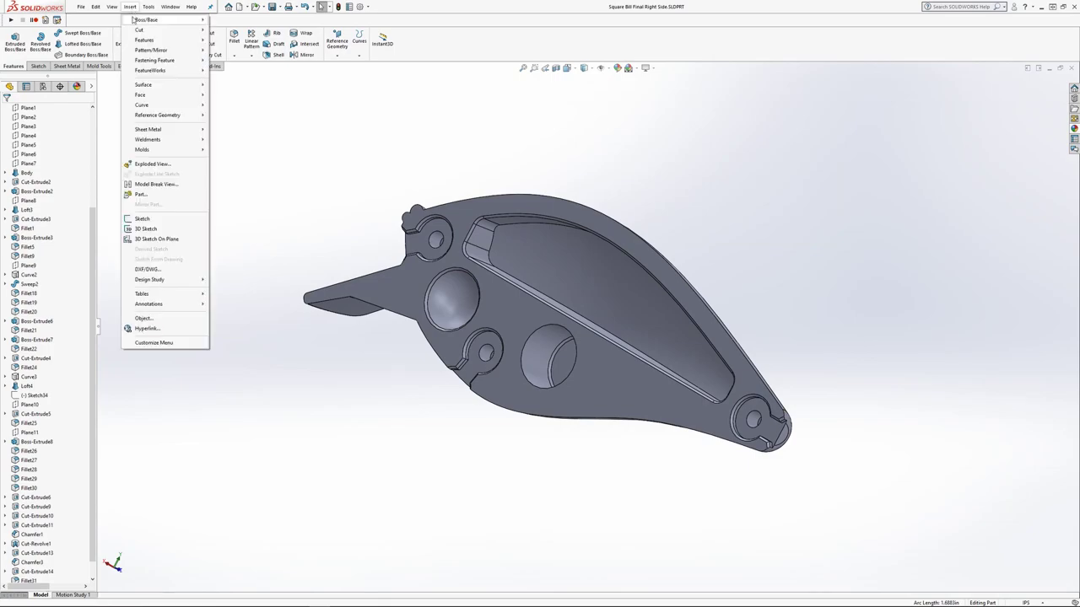
pyautogui.click(76, 151)
pyautogui.scroll(5, 72, 157)
pyautogui.click(33, 163)
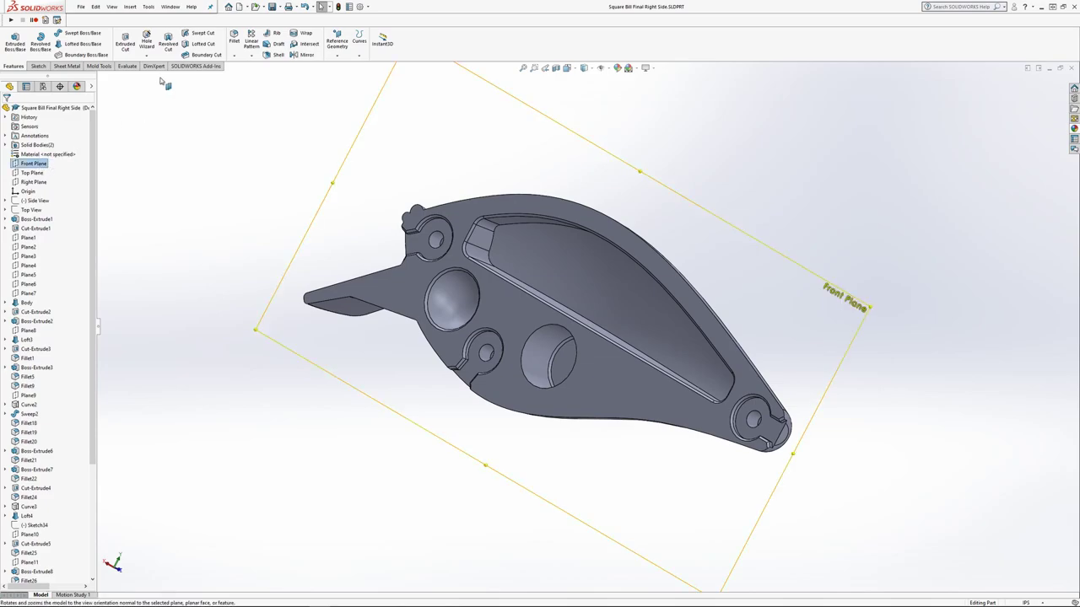
pyautogui.click(130, 8)
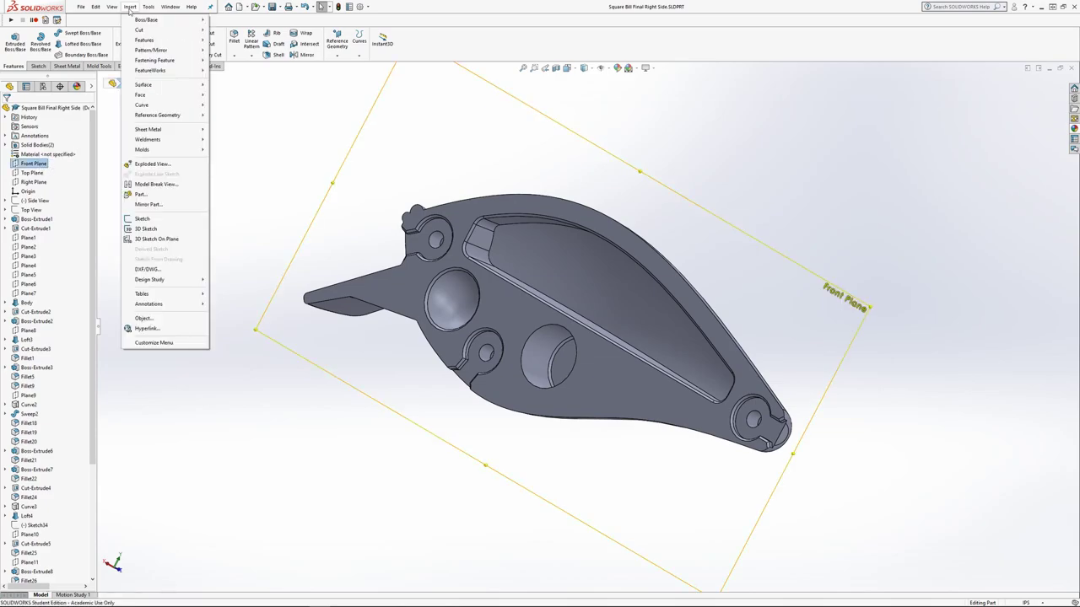
pyautogui.click(160, 204)
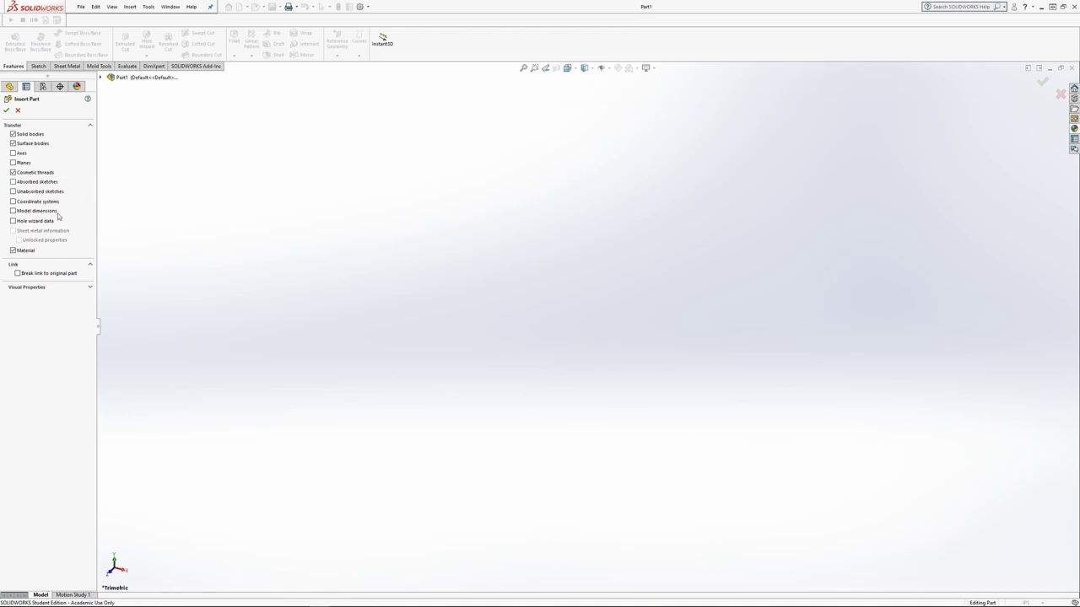
pyautogui.click(6, 111)
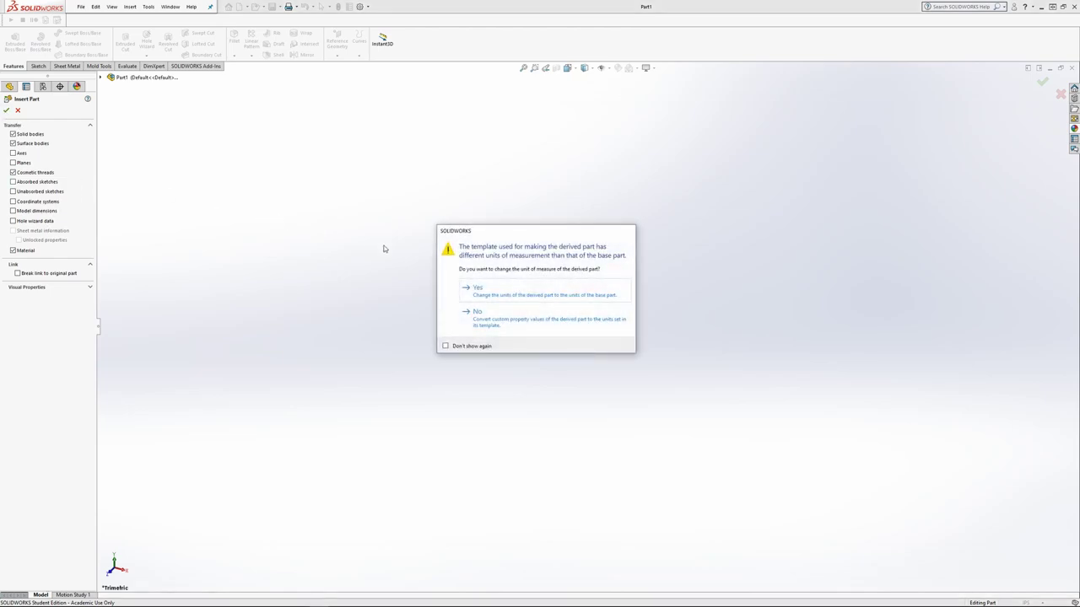
pyautogui.click(492, 289)
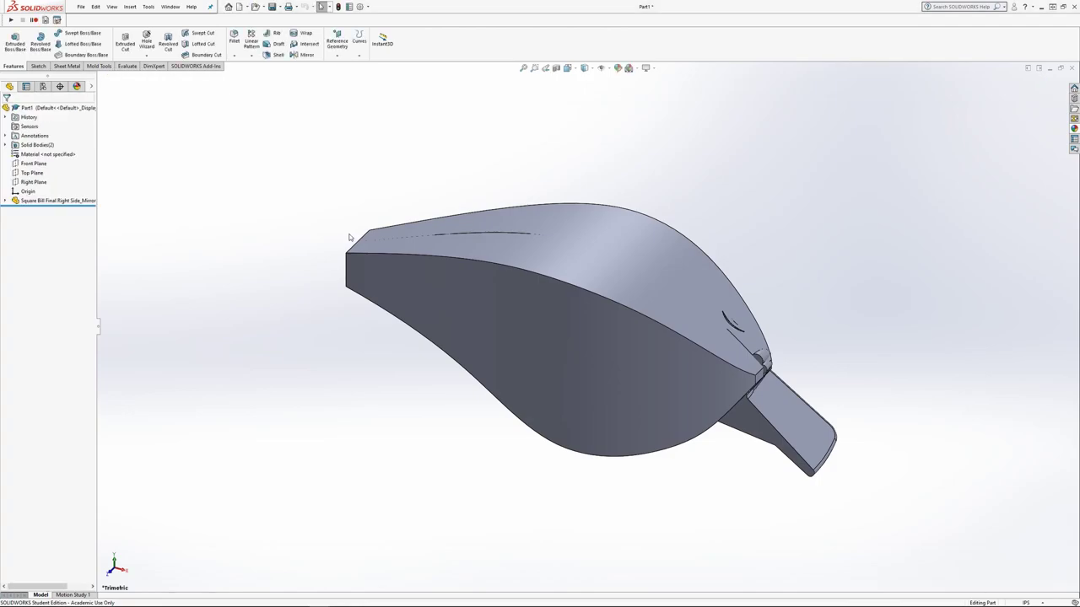
# Hide the large block-shaped solid body in the mirrored part, keeping the lure half displayed
pyautogui.moveTo(355, 228); pyautogui.dragTo(489, 264, button='middle')
pyautogui.click(6, 203)
pyautogui.doubleClick(31, 210)
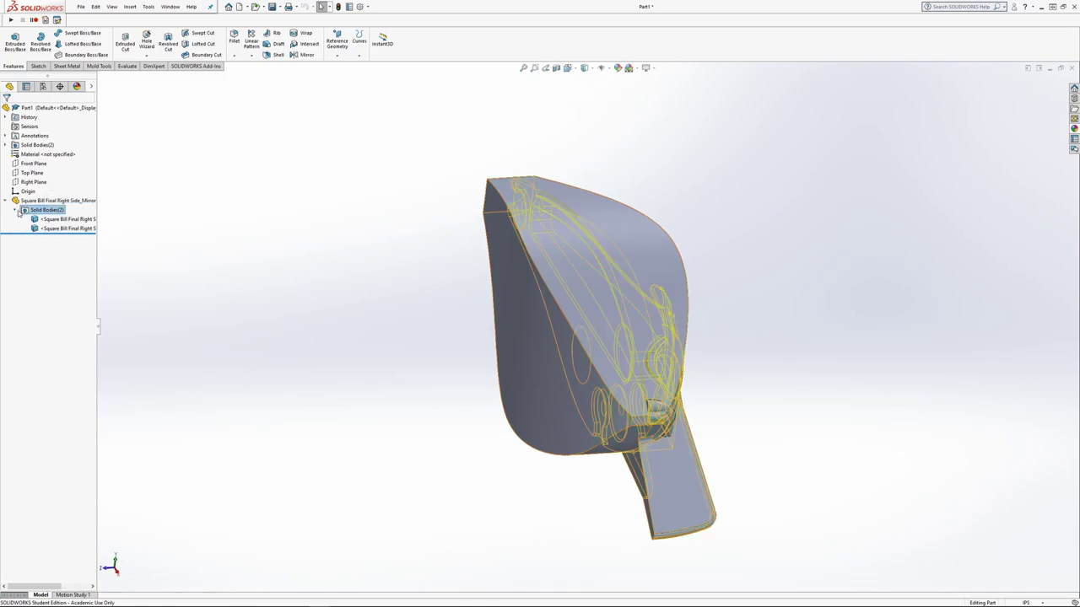
pyautogui.click(54, 229)
pyautogui.rightClick(87, 219)
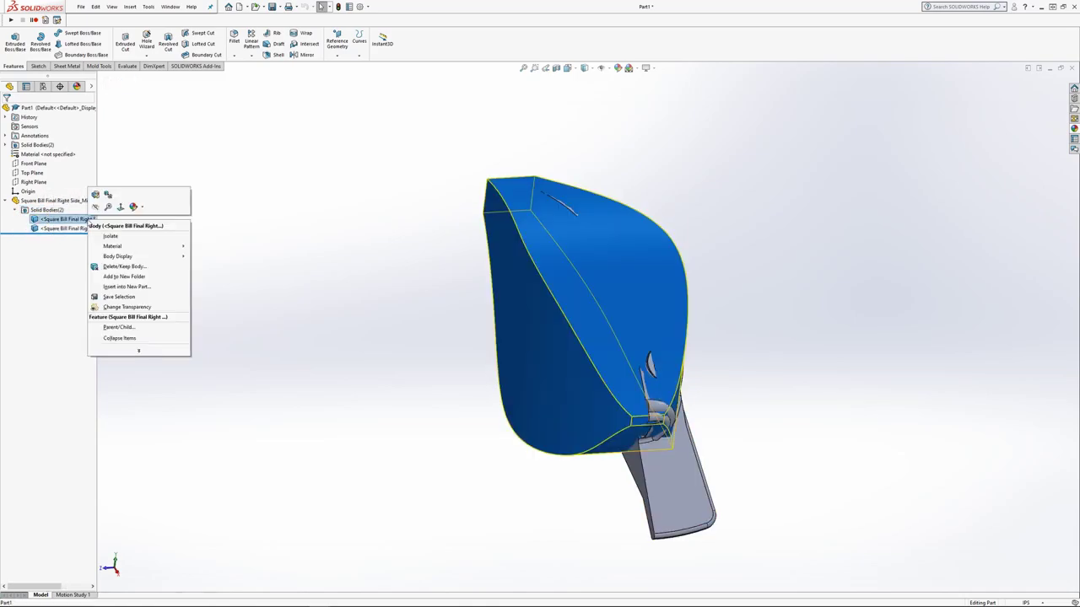
pyautogui.click(95, 195)
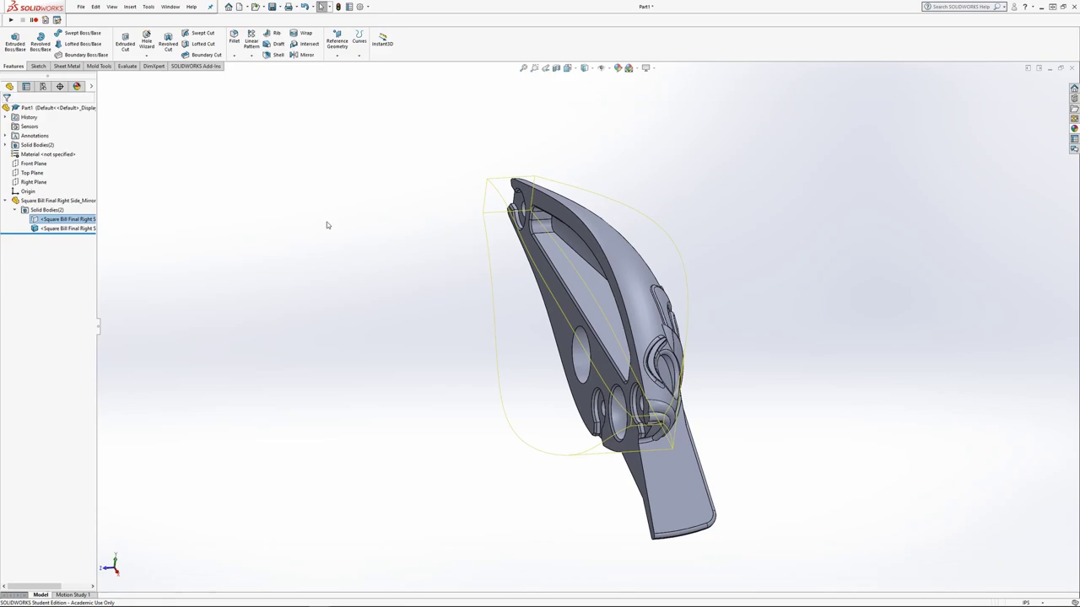
# Save the mirrored part as Square Bill Final Left Side and show its flat inner side
pyautogui.moveTo(326, 222); pyautogui.dragTo(270, 294, button='middle')
pyautogui.moveTo(365, 255); pyautogui.dragTo(334, 277, button='middle')
pyautogui.click(81, 7)
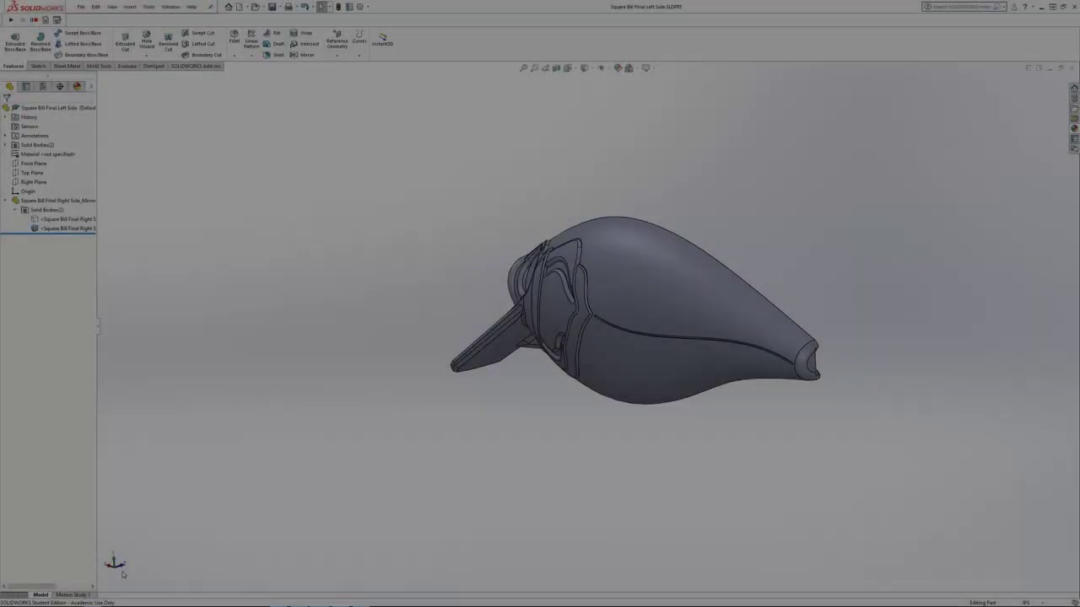
pyautogui.click(120, 569)
pyautogui.click(120, 569)
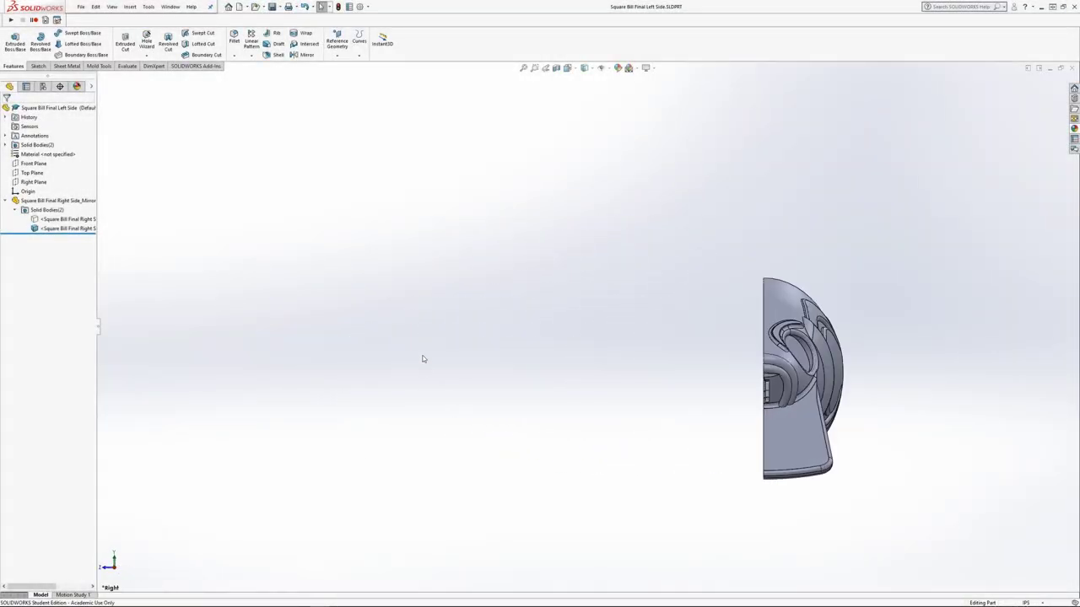
pyautogui.click(105, 567)
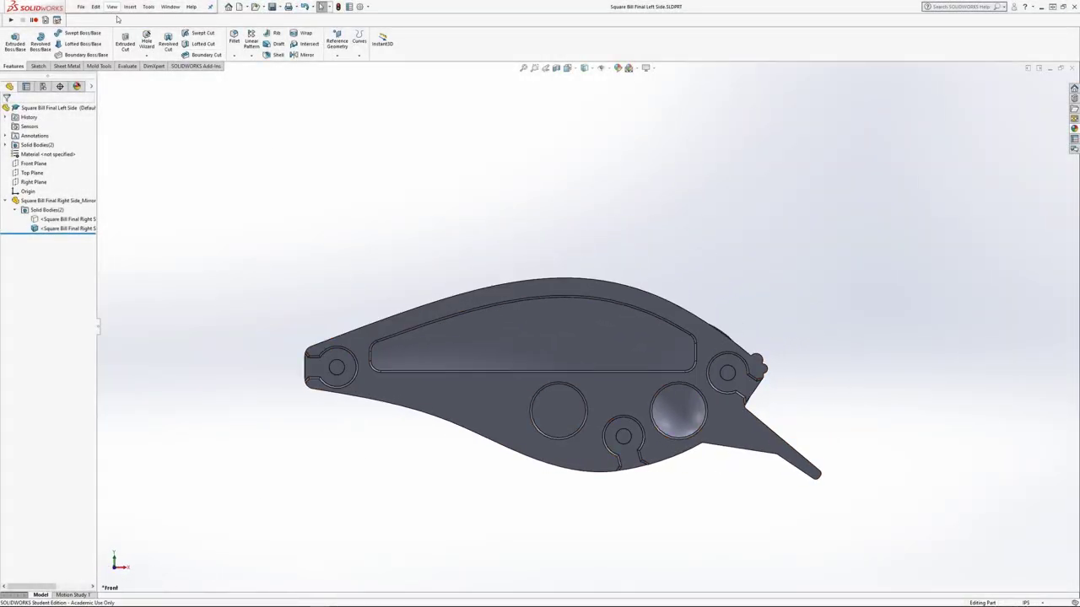
# Create a new assembly from the left side part and place it at the origin
pyautogui.click(81, 6)
pyautogui.click(309, 215)
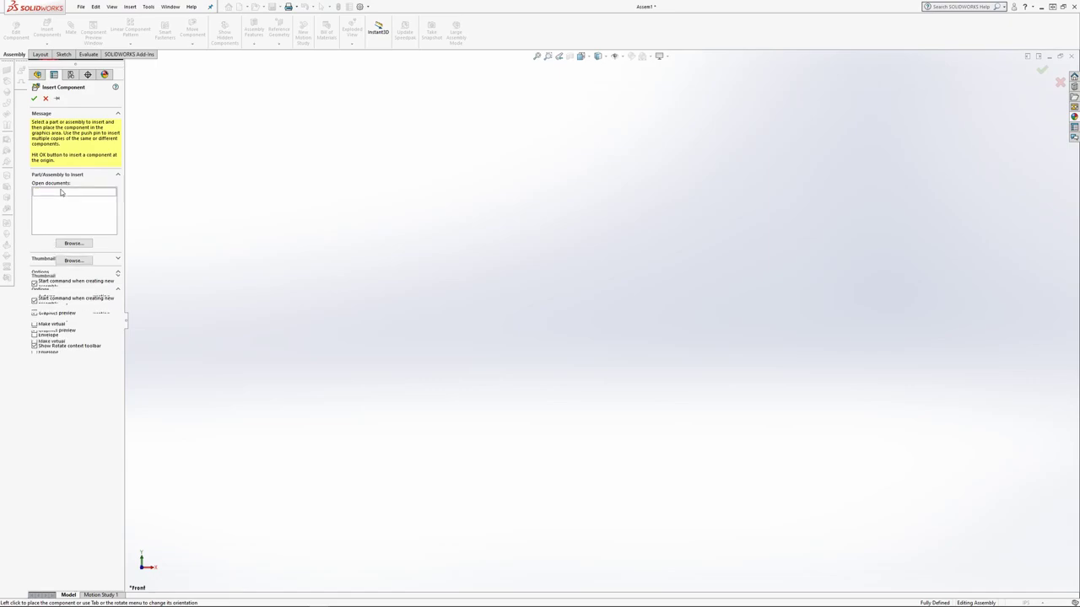
pyautogui.click(70, 192)
pyautogui.click(34, 98)
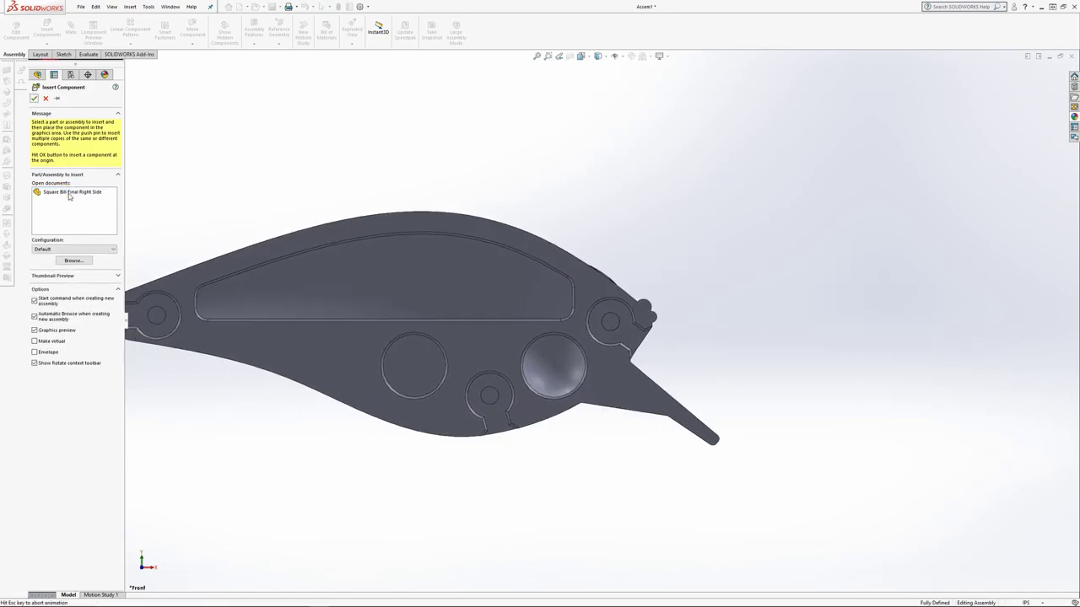
# Insert Square Bill Final Right Side at the assembly origin and check the joined halves from several angles
pyautogui.click(49, 34)
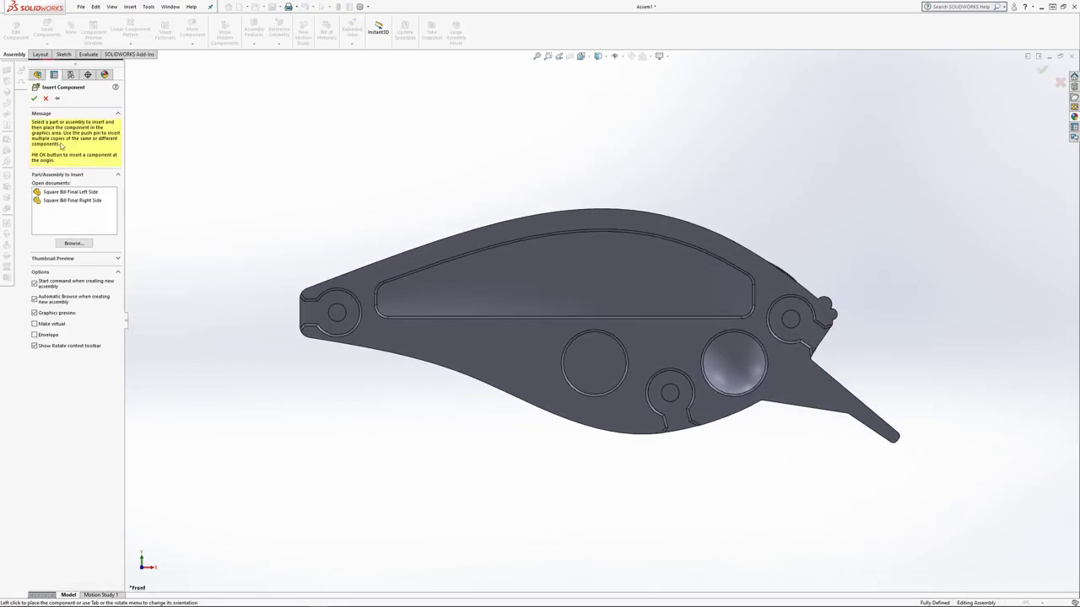
pyautogui.click(71, 201)
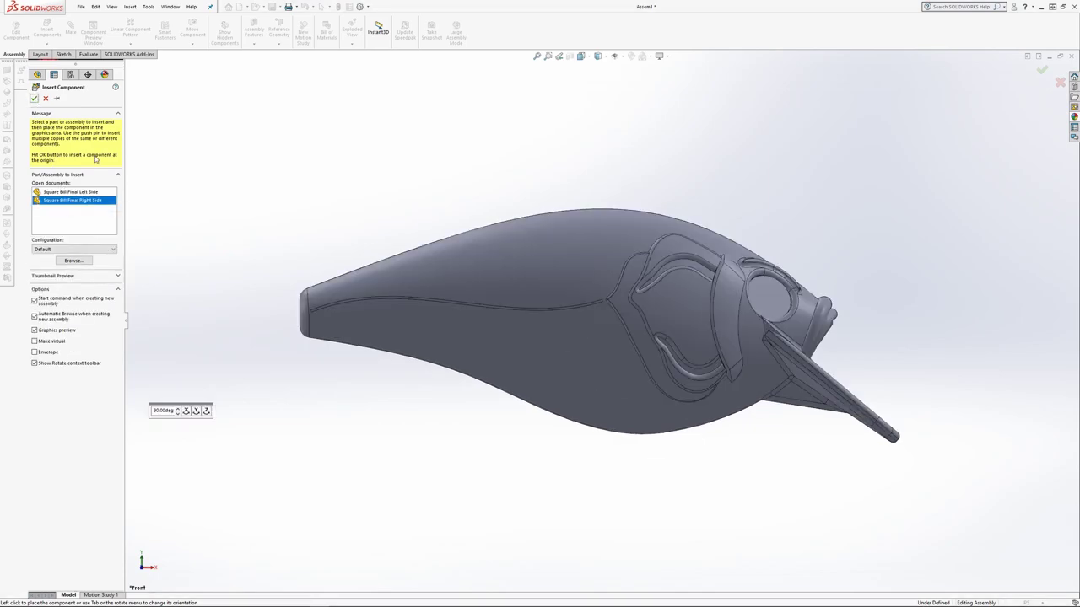
pyautogui.click(35, 98)
pyautogui.moveTo(433, 205); pyautogui.dragTo(261, 217, button='middle')
pyautogui.moveTo(388, 315); pyautogui.dragTo(572, 208, button='middle')
pyautogui.moveTo(380, 212); pyautogui.dragTo(415, 216, button='middle')
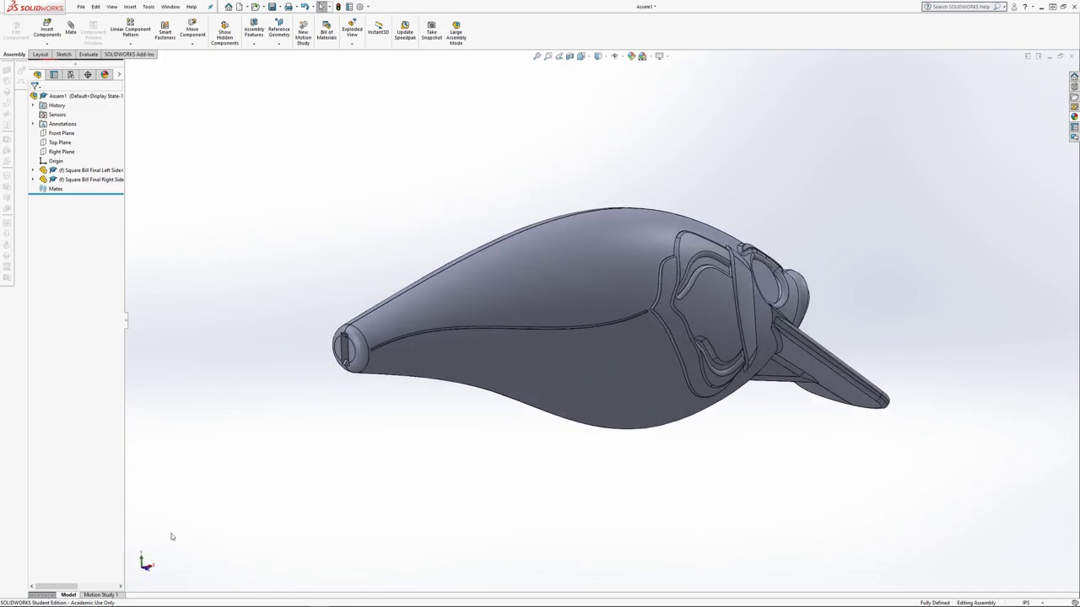
# Float the right side component and rotate it 90° about Z using By Delta XYZ
pyautogui.click(146, 568)
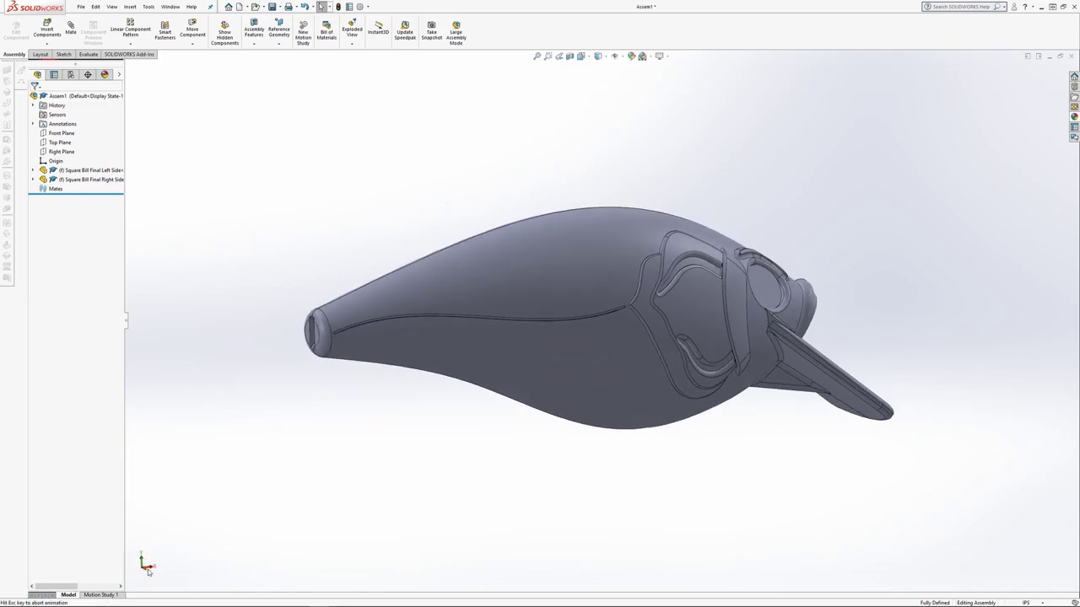
pyautogui.rightClick(557, 251)
pyautogui.press('Escape')
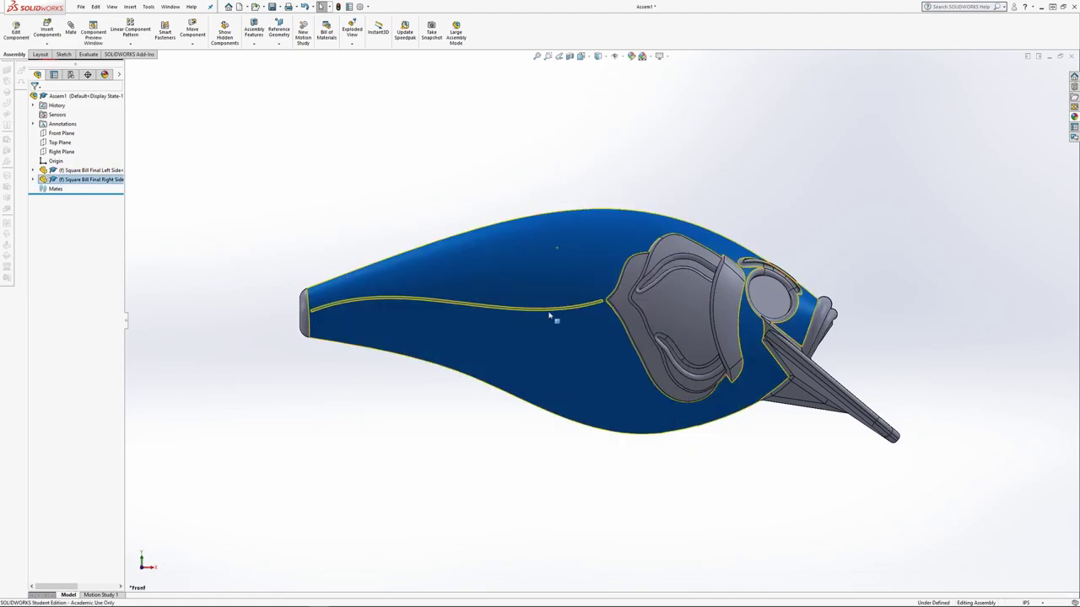
pyautogui.click(192, 45)
pyautogui.click(215, 66)
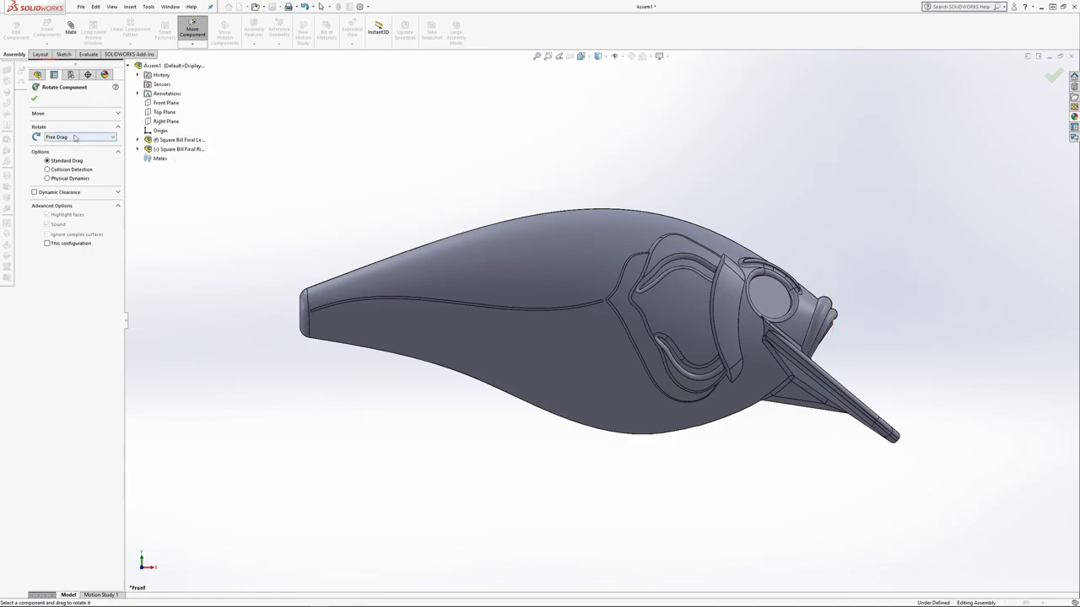
pyautogui.click(75, 137)
pyautogui.click(86, 156)
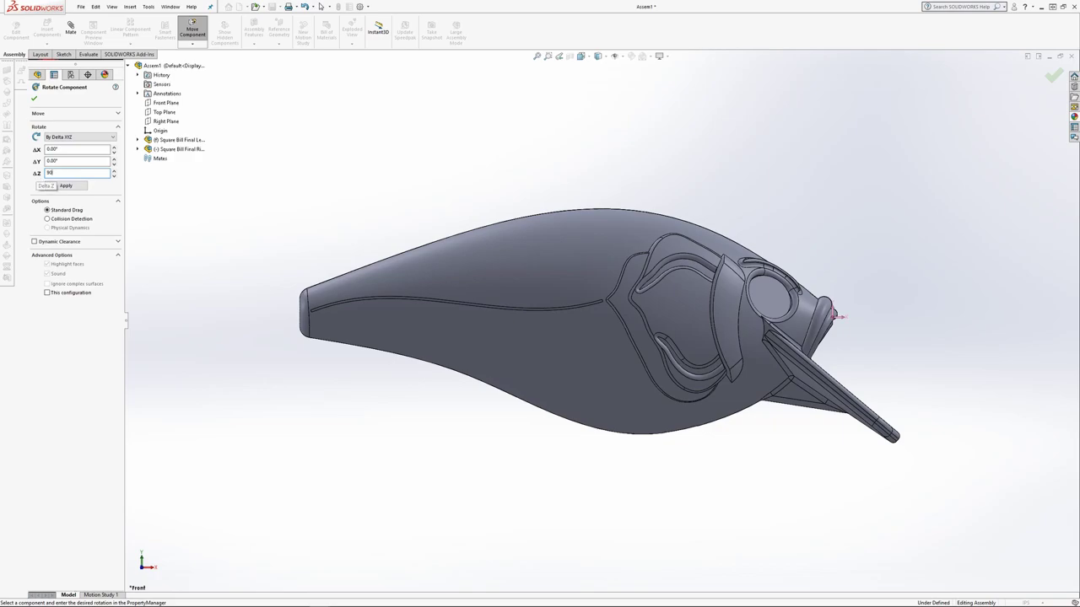
pyautogui.click(354, 279)
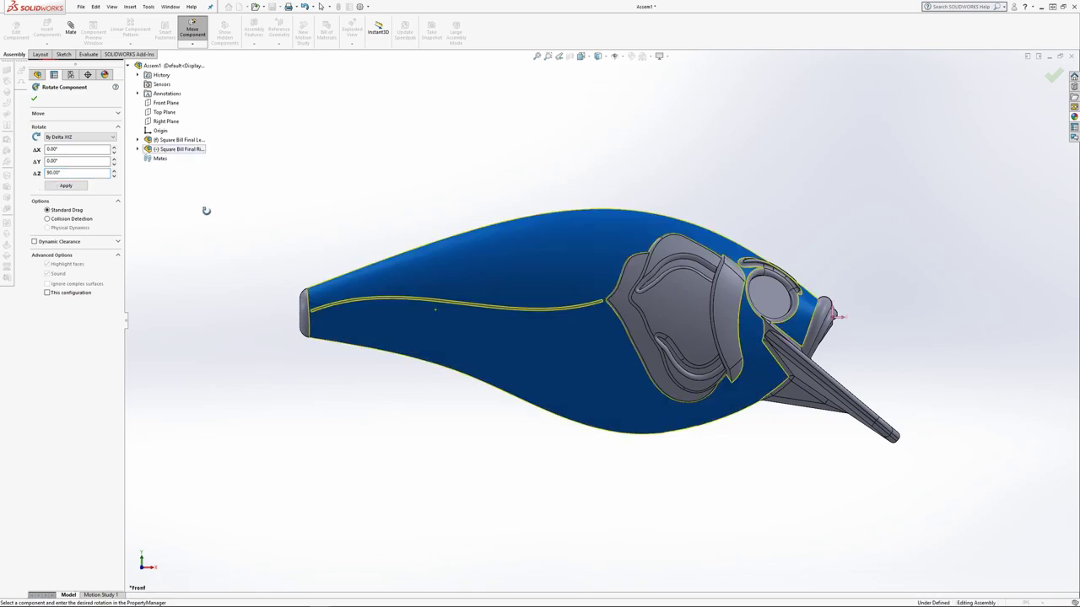
pyautogui.click(75, 187)
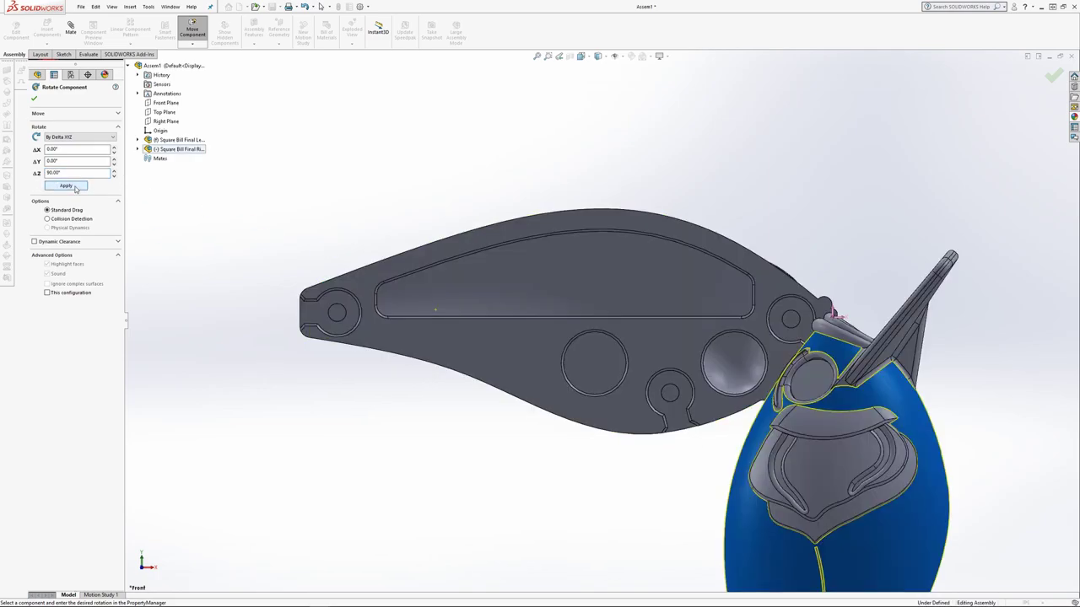
pyautogui.click(34, 100)
# Move the rotated right side component upward and fix it in place
pyautogui.moveTo(826, 313); pyautogui.dragTo(854, 221)
pyautogui.rightClick(865, 246)
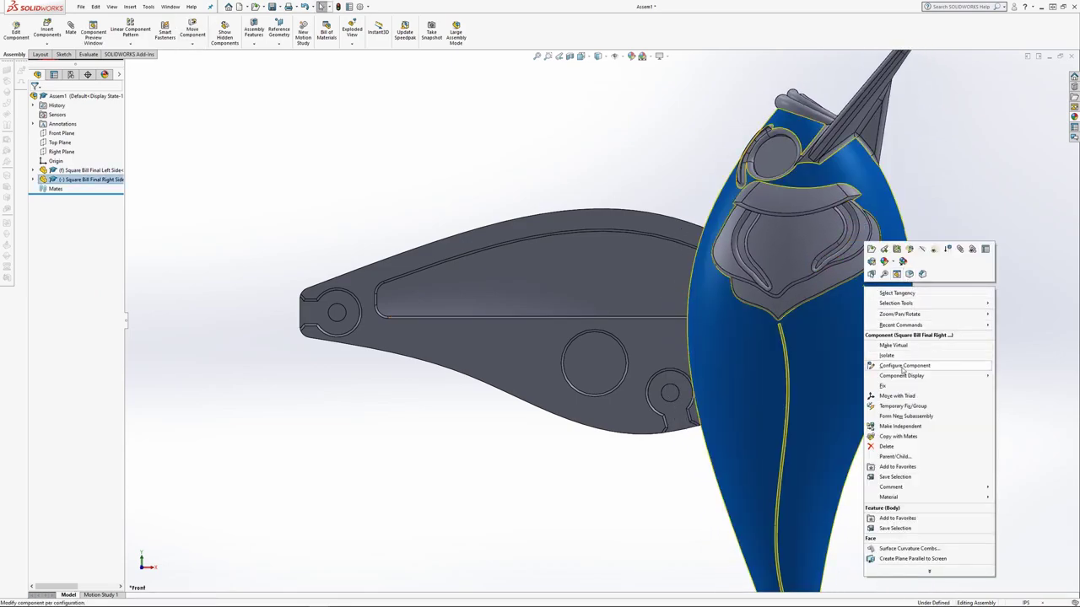
pyautogui.click(882, 385)
# Float the left side and mate its flat inner face coincident with the right side's, flipping the alignment so both faces point the same way
pyautogui.rightClick(606, 233)
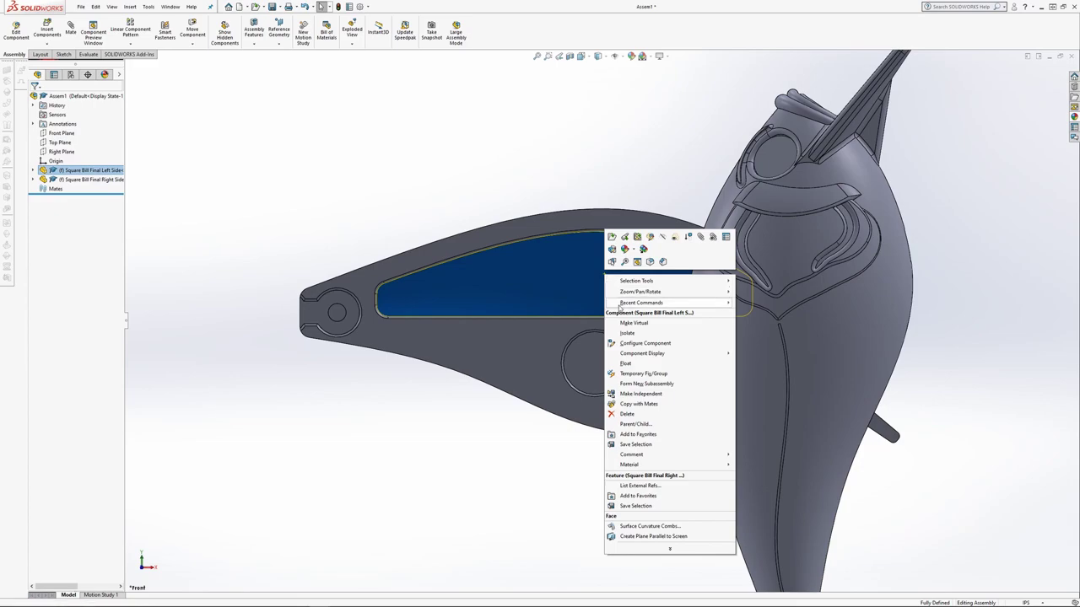
pyautogui.click(625, 363)
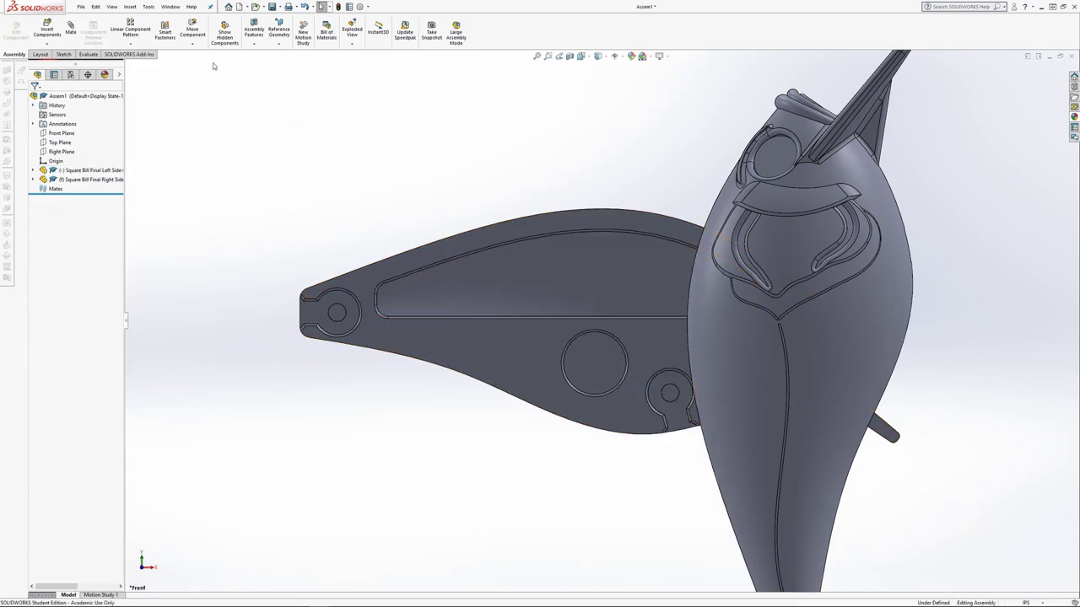
pyautogui.click(473, 241)
pyautogui.moveTo(473, 240); pyautogui.dragTo(500, 176, button='middle')
pyautogui.click(503, 178)
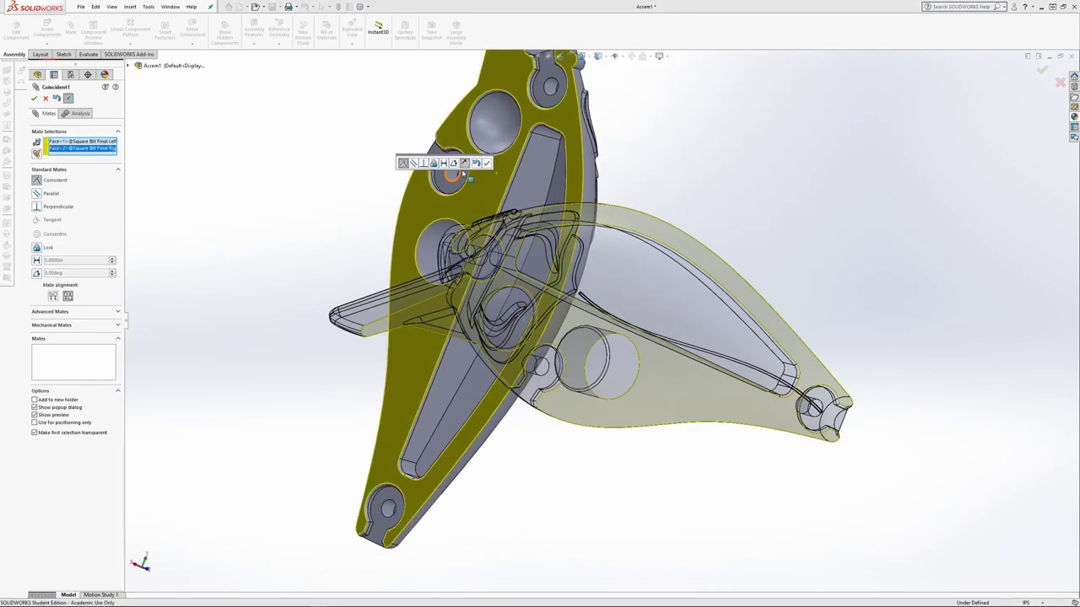
pyautogui.click(476, 165)
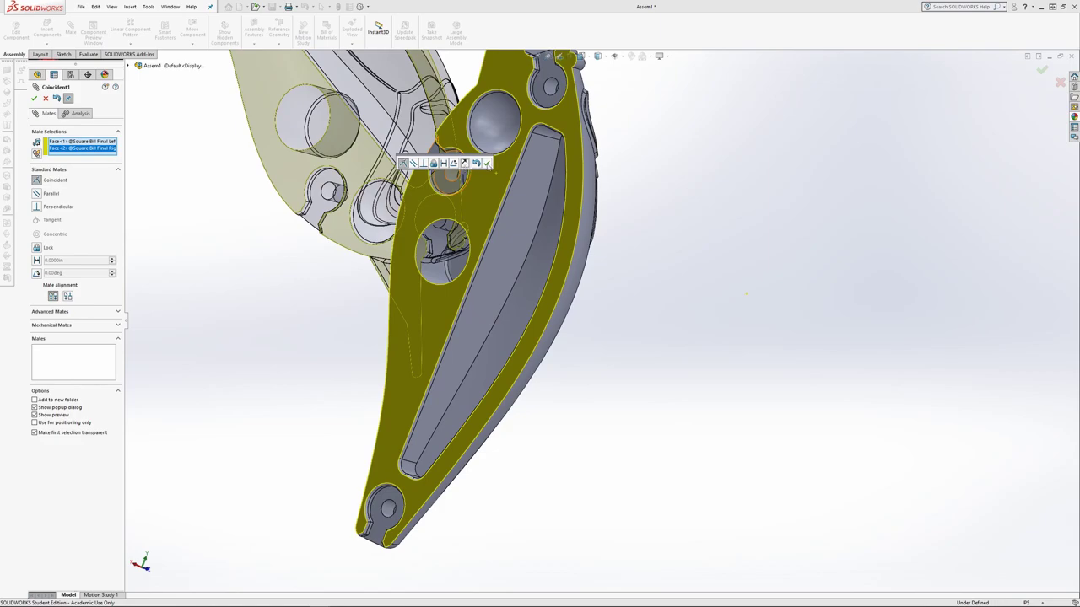
pyautogui.click(487, 163)
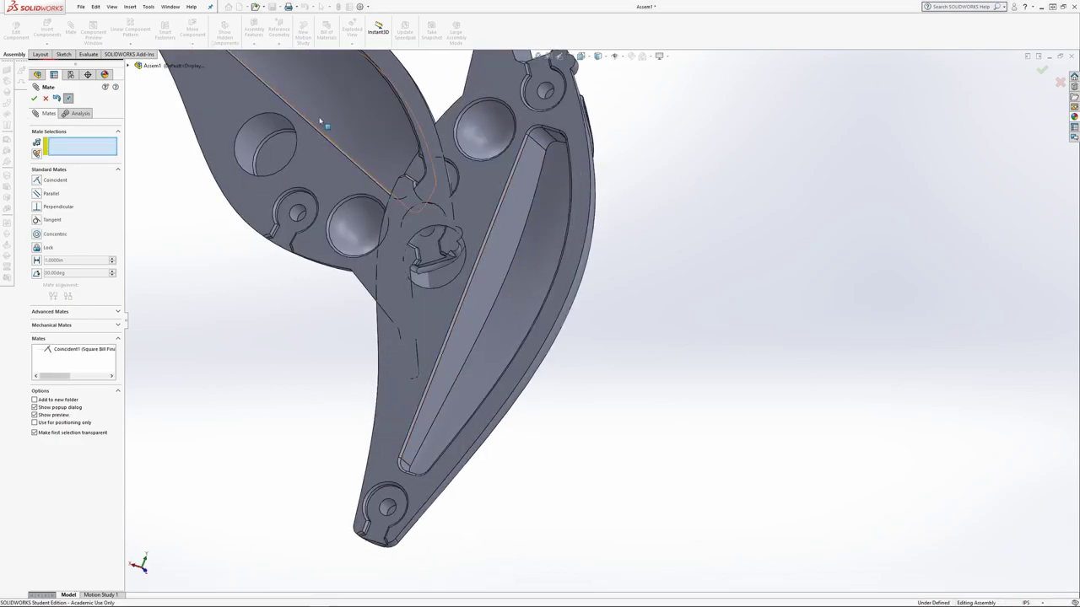
pyautogui.moveTo(320, 123); pyautogui.dragTo(505, 175, button='middle')
pyautogui.scroll(-3, 504, 175)
pyautogui.scroll(2, 586, 291)
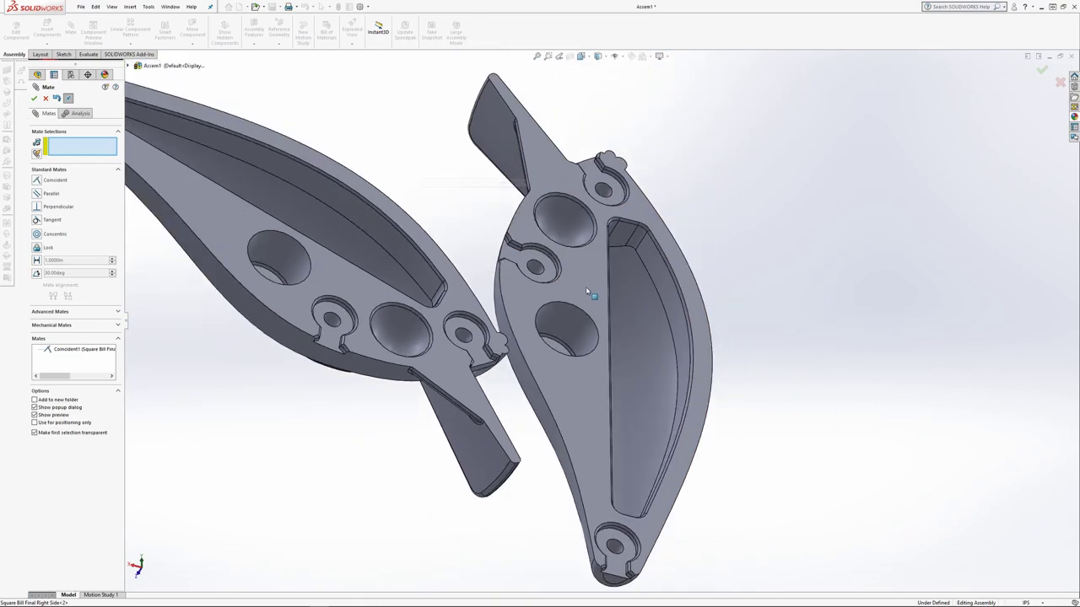
pyautogui.scroll(3, 628, 352)
pyautogui.scroll(-3, 633, 354)
pyautogui.moveTo(711, 417); pyautogui.dragTo(651, 410, button='middle')
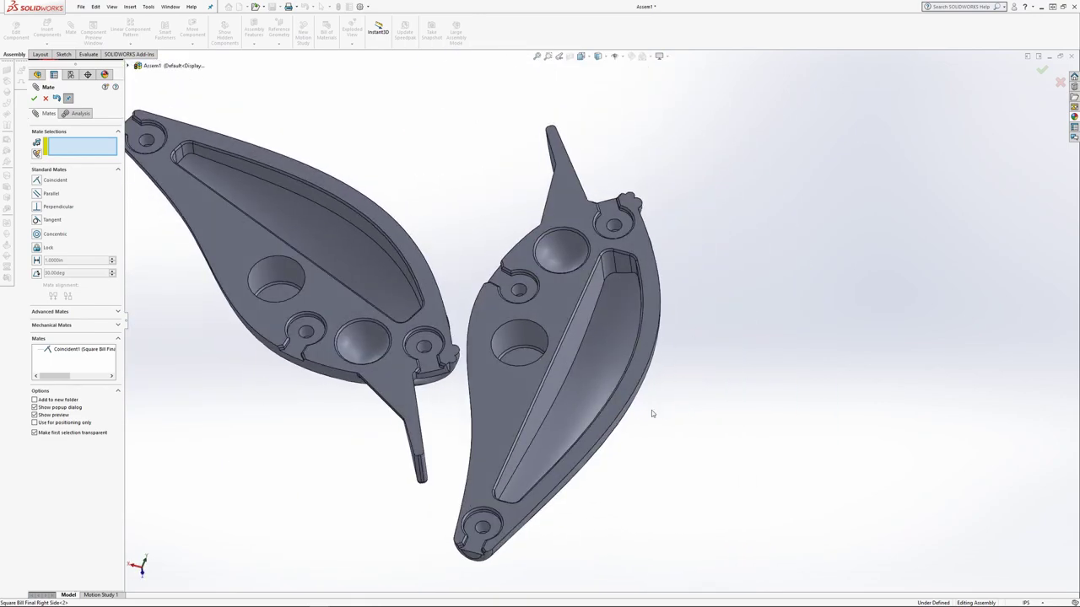
# Try a coincident mate with flipped alignment between the pocket side faces of both halves, and delete that mate
pyautogui.click(569, 361)
pyautogui.moveTo(711, 354); pyautogui.dragTo(506, 354, button='middle')
pyautogui.click(329, 278)
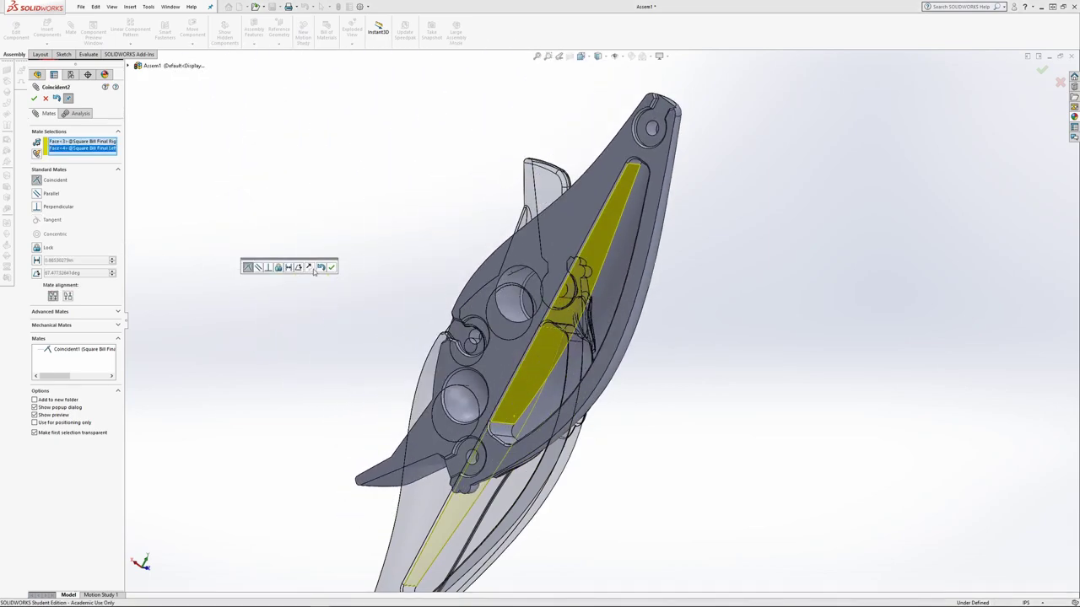
pyautogui.click(309, 267)
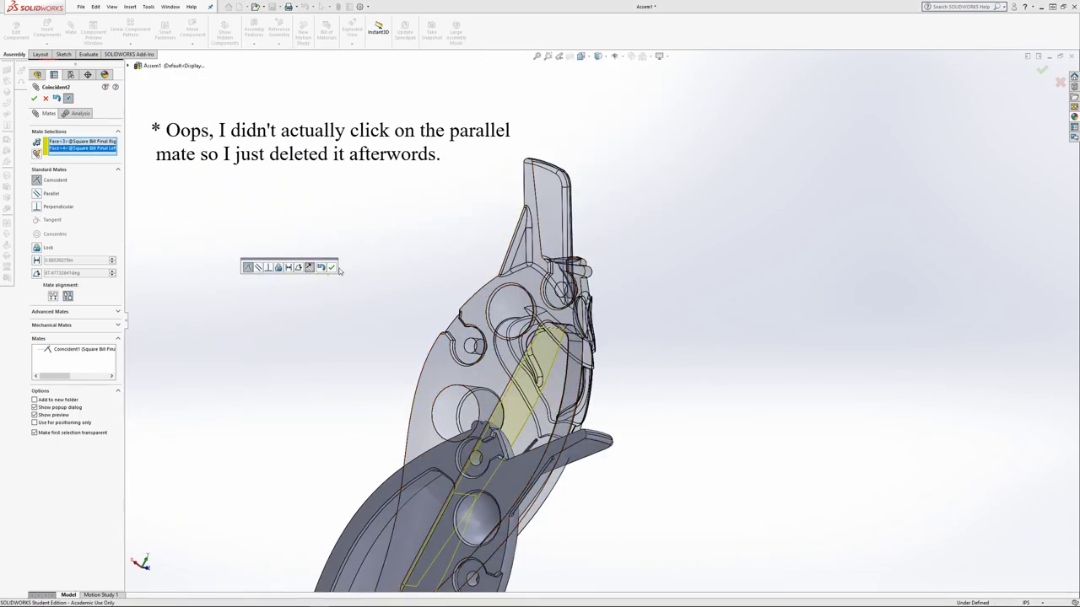
pyautogui.click(332, 268)
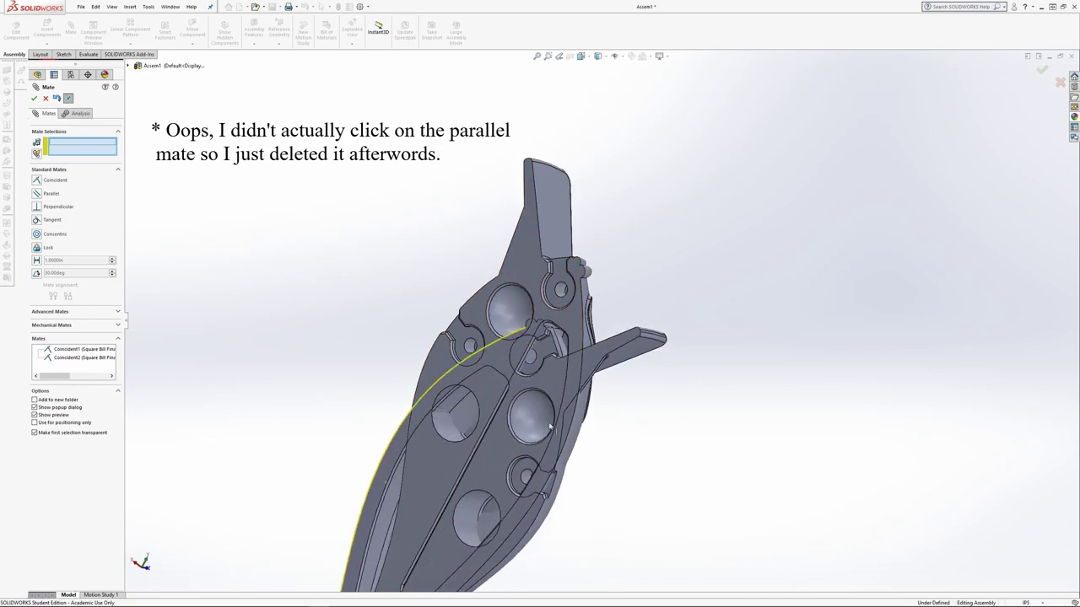
pyautogui.moveTo(549, 425); pyautogui.dragTo(698, 364)
pyautogui.rightClick(91, 359)
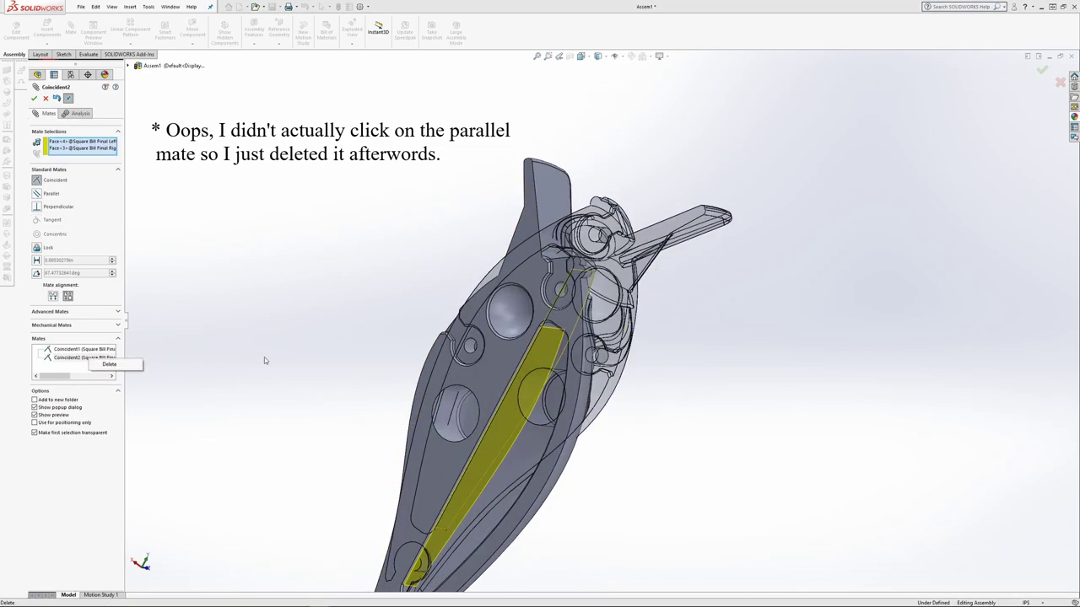
pyautogui.click(109, 364)
# Move the left half clear of the right half beside it and clear the mate selections
pyautogui.moveTo(274, 270); pyautogui.dragTo(299, 296, button='middle')
pyautogui.click(523, 401)
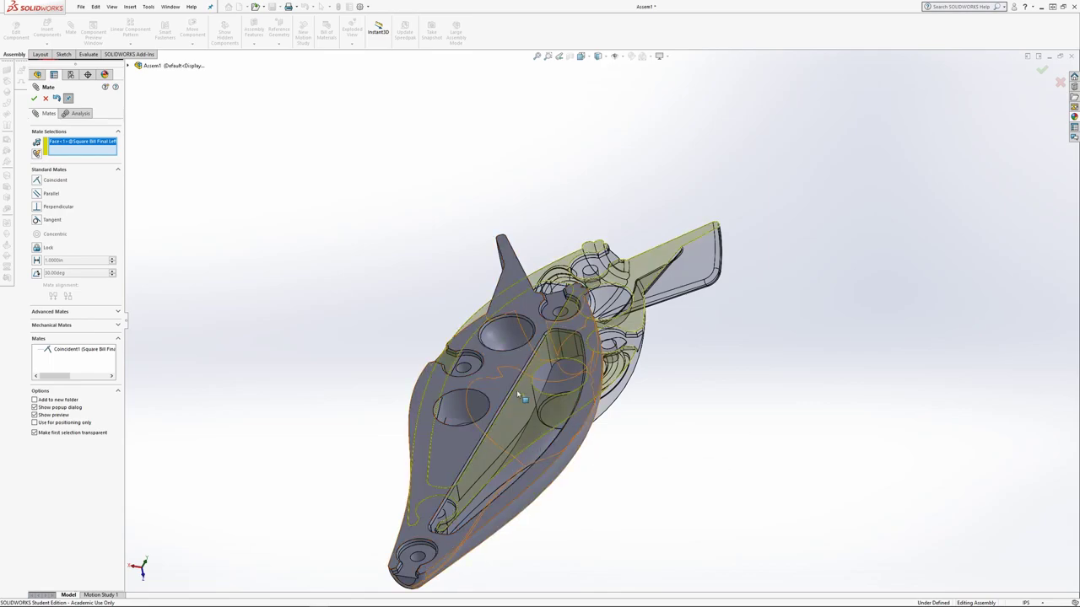
pyautogui.moveTo(685, 274); pyautogui.dragTo(875, 337)
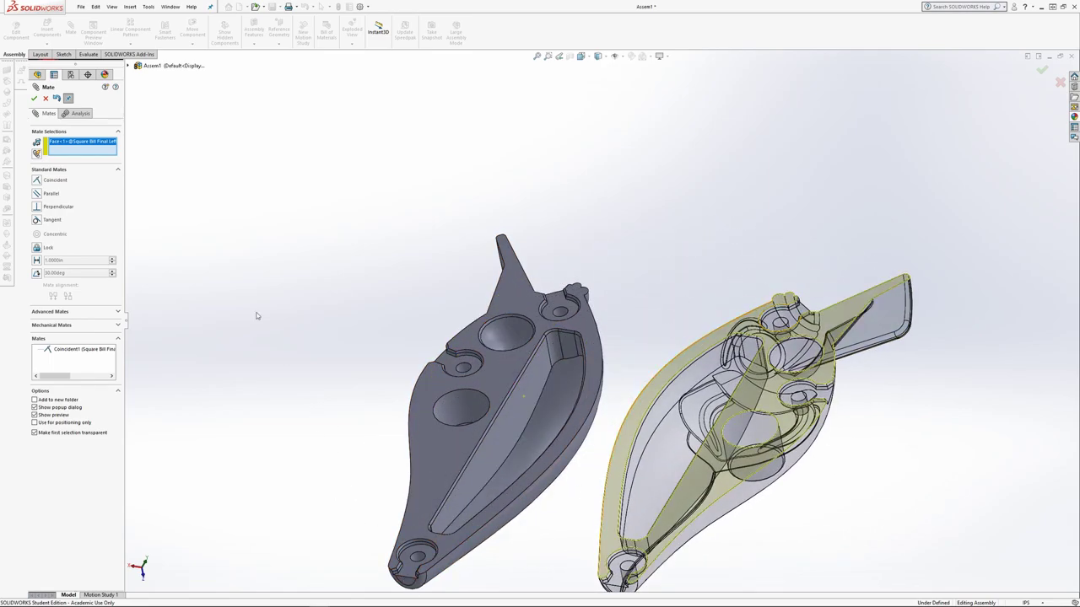
pyautogui.rightClick(83, 148)
pyautogui.click(114, 157)
# Mate the tail-end faces of the right and left halves coincident and check their alignment from the front
pyautogui.click(407, 581)
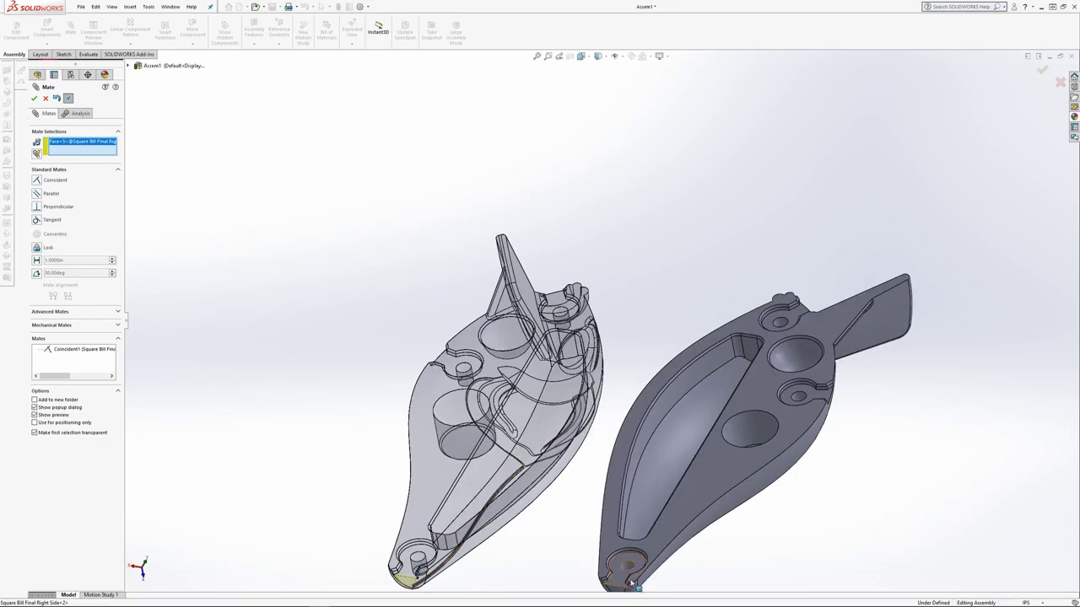
pyautogui.click(617, 590)
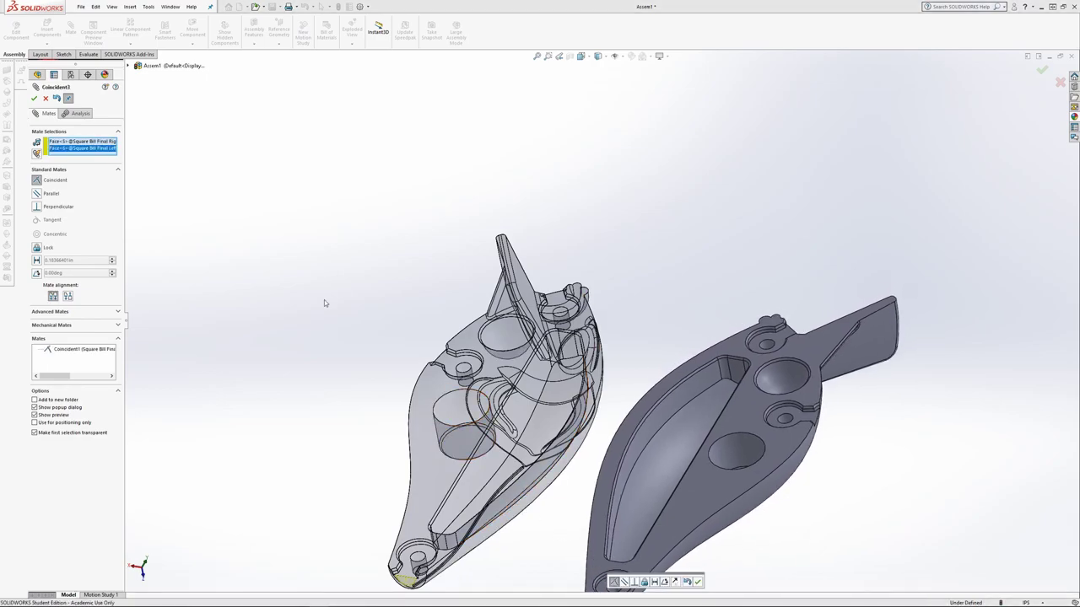
pyautogui.click(33, 98)
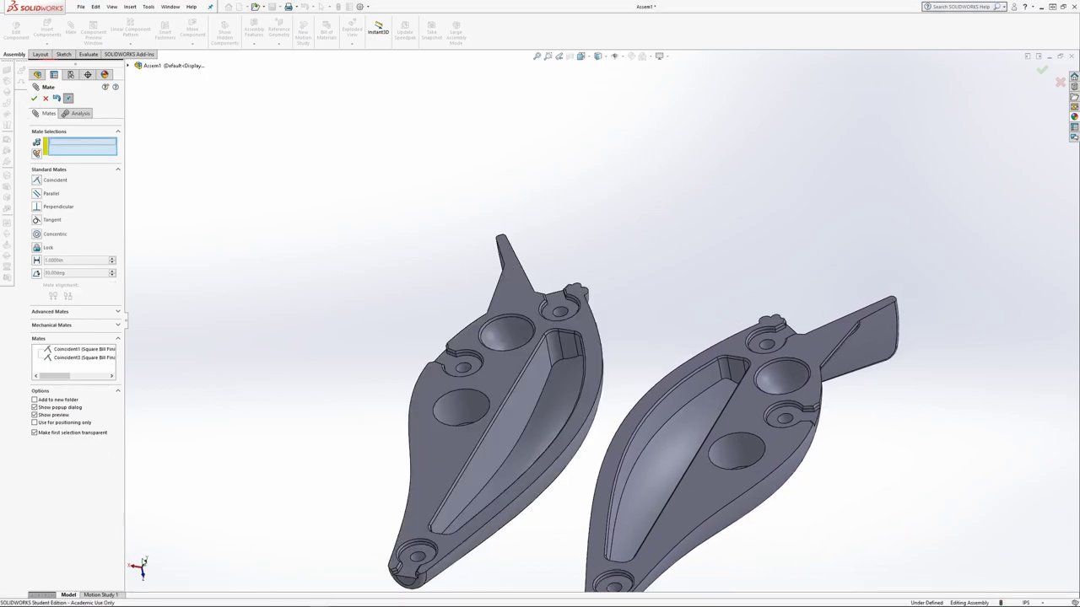
pyautogui.click(144, 574)
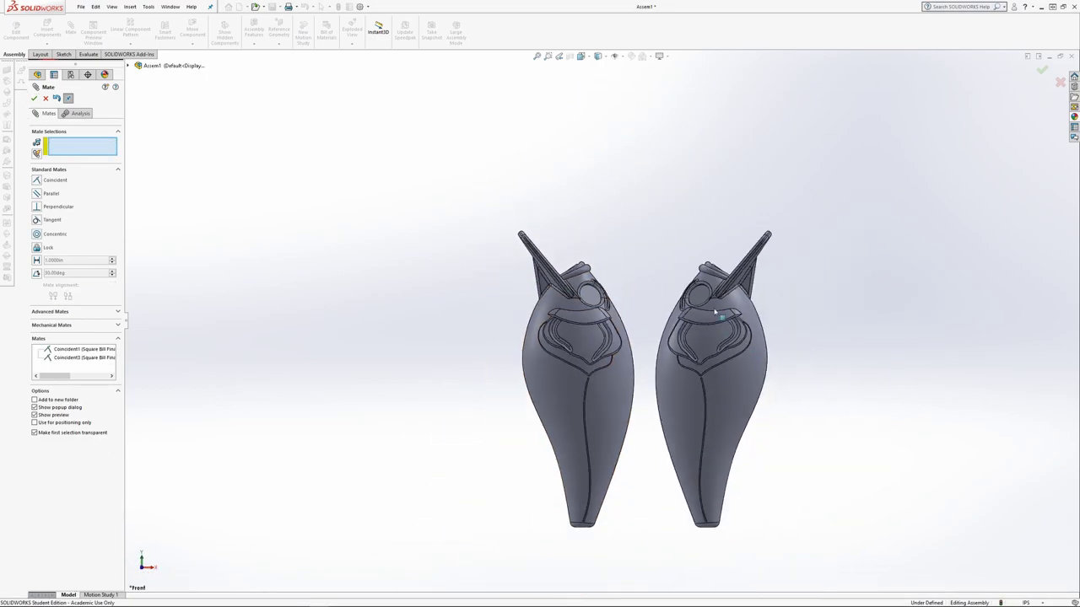
pyautogui.press('f')
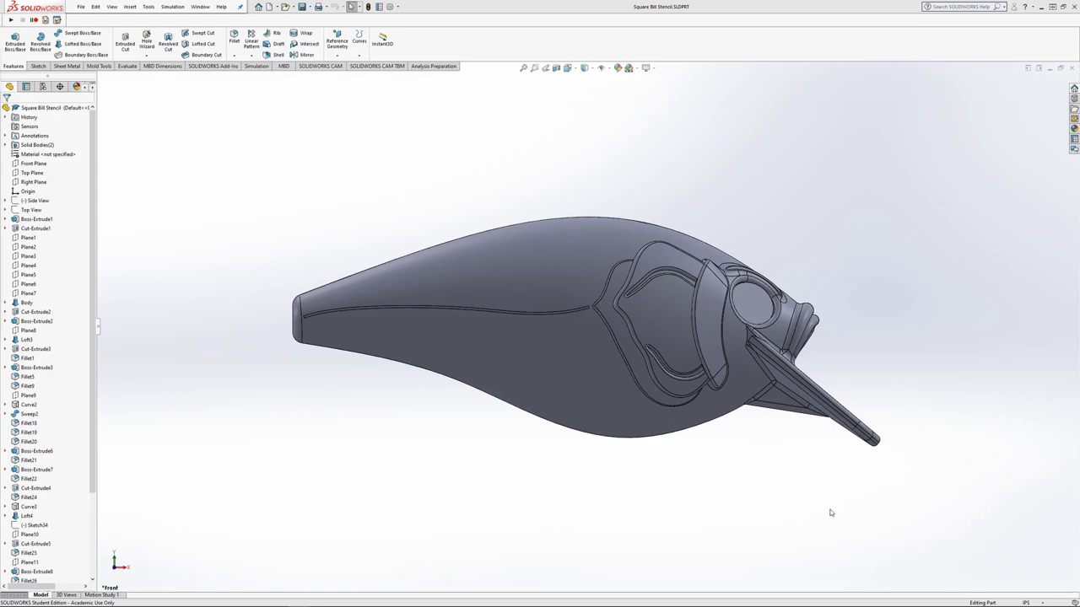
# Delete fillets 1, 5, 9, 20, 22, 24–30, 32–34 and 36 from the Square Bill Stencil part
pyautogui.moveTo(764, 499); pyautogui.dragTo(540, 514, button='middle')
pyautogui.moveTo(563, 366); pyautogui.dragTo(680, 477, button='middle')
pyautogui.click(115, 570)
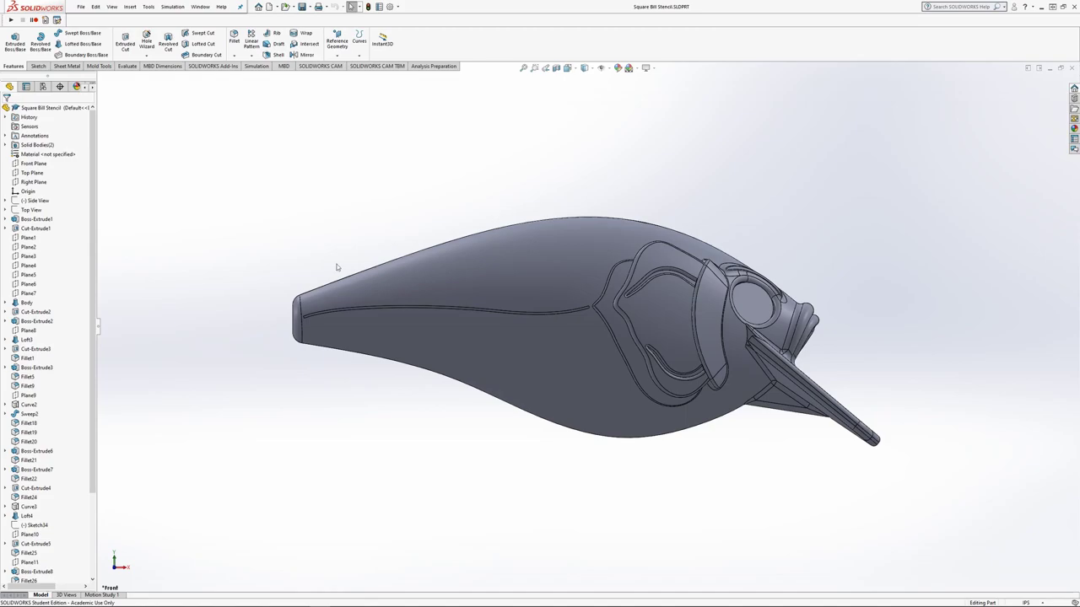
pyautogui.scroll(-4, 10, 517)
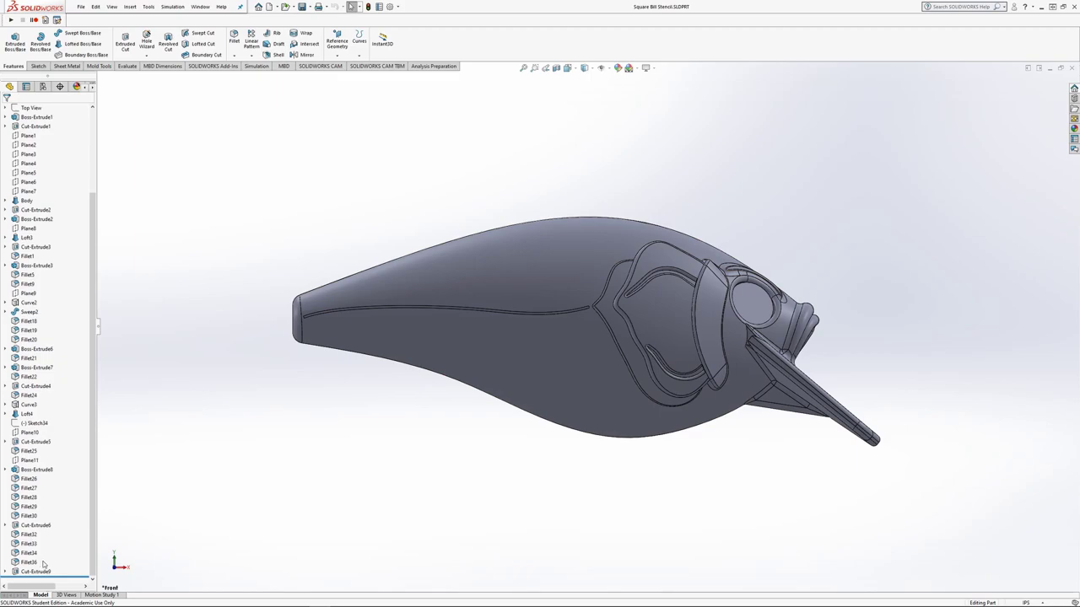
pyautogui.click(31, 562)
pyautogui.keyDown('ctrl'); pyautogui.click(28, 552); pyautogui.keyUp('ctrl')
pyautogui.keyDown('ctrl'); pyautogui.click(27, 543); pyautogui.keyUp('ctrl')
pyautogui.keyDown('ctrl'); pyautogui.click(28, 534); pyautogui.keyUp('ctrl')
pyautogui.keyDown('ctrl'); pyautogui.click(28, 515); pyautogui.keyUp('ctrl')
pyautogui.keyDown('ctrl'); pyautogui.click(28, 507); pyautogui.keyUp('ctrl')
pyautogui.keyDown('ctrl'); pyautogui.click(28, 497); pyautogui.keyUp('ctrl')
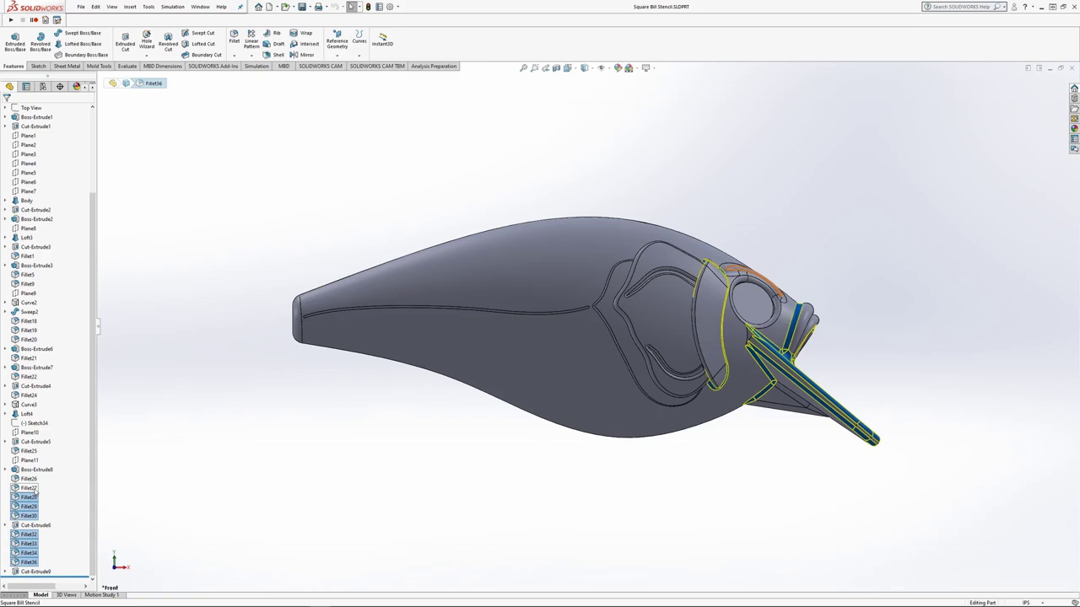
pyautogui.keyDown('ctrl'); pyautogui.click(28, 488); pyautogui.keyUp('ctrl')
pyautogui.keyDown('ctrl'); pyautogui.click(28, 479); pyautogui.keyUp('ctrl')
pyautogui.keyDown('ctrl'); pyautogui.click(28, 450); pyautogui.keyUp('ctrl')
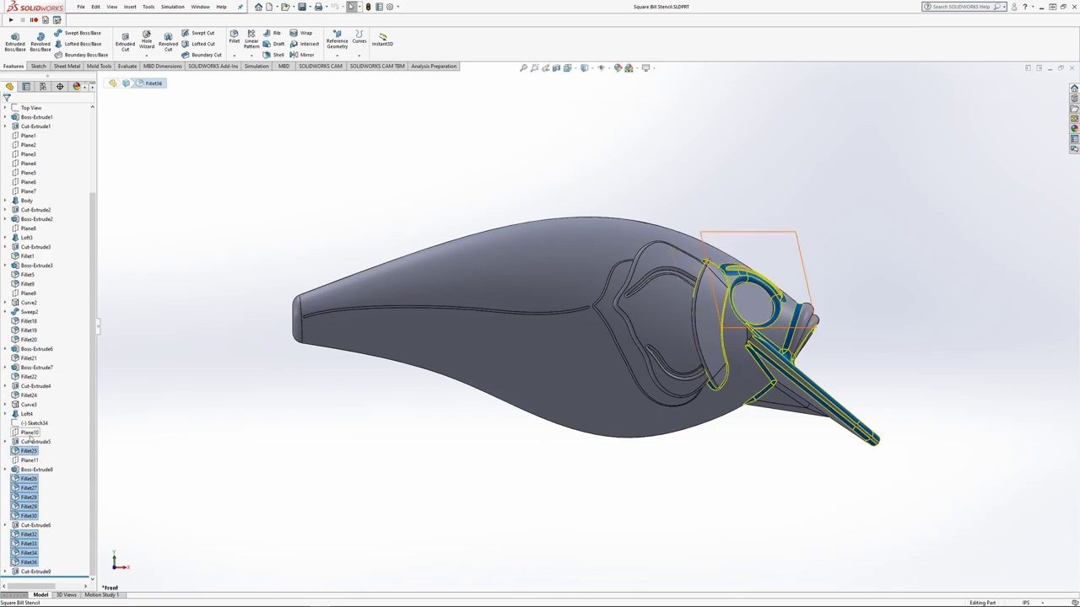
pyautogui.keyDown('ctrl'); pyautogui.click(28, 394); pyautogui.keyUp('ctrl')
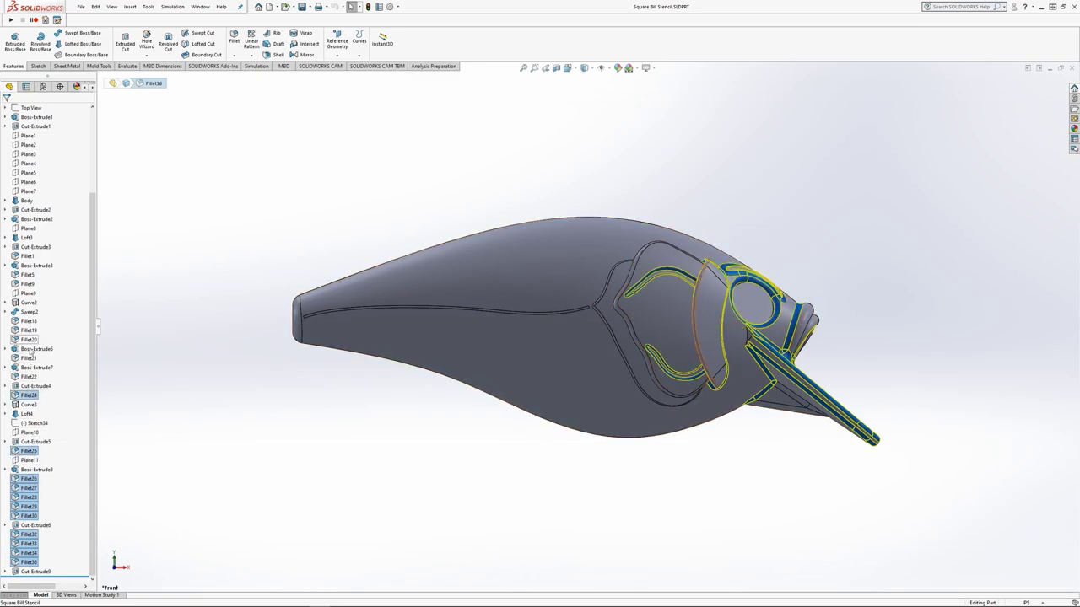
pyautogui.keyDown('ctrl'); pyautogui.click(28, 376); pyautogui.keyUp('ctrl')
pyautogui.keyDown('ctrl'); pyautogui.click(28, 339); pyautogui.keyUp('ctrl')
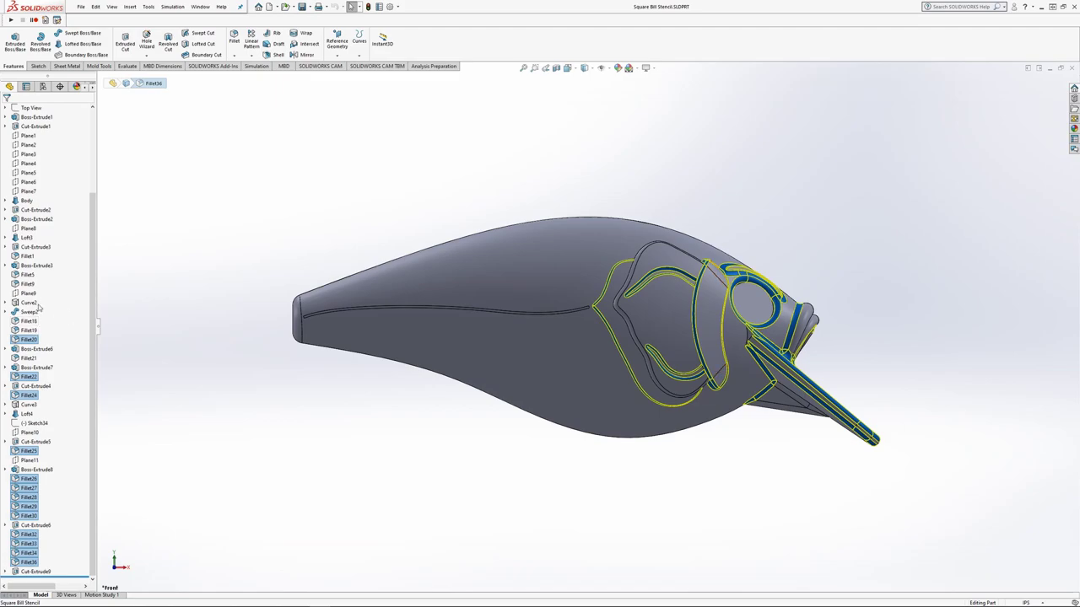
pyautogui.keyDown('ctrl'); pyautogui.click(28, 283); pyautogui.keyUp('ctrl')
pyautogui.keyDown('ctrl'); pyautogui.click(28, 275); pyautogui.keyUp('ctrl')
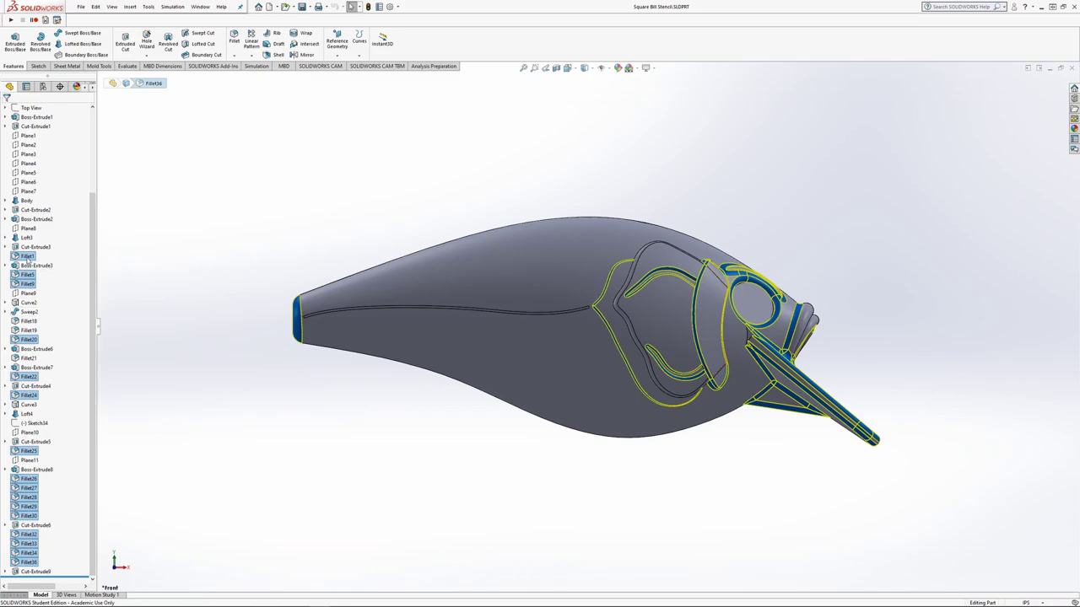
pyautogui.rightClick(27, 257)
pyautogui.click(59, 286)
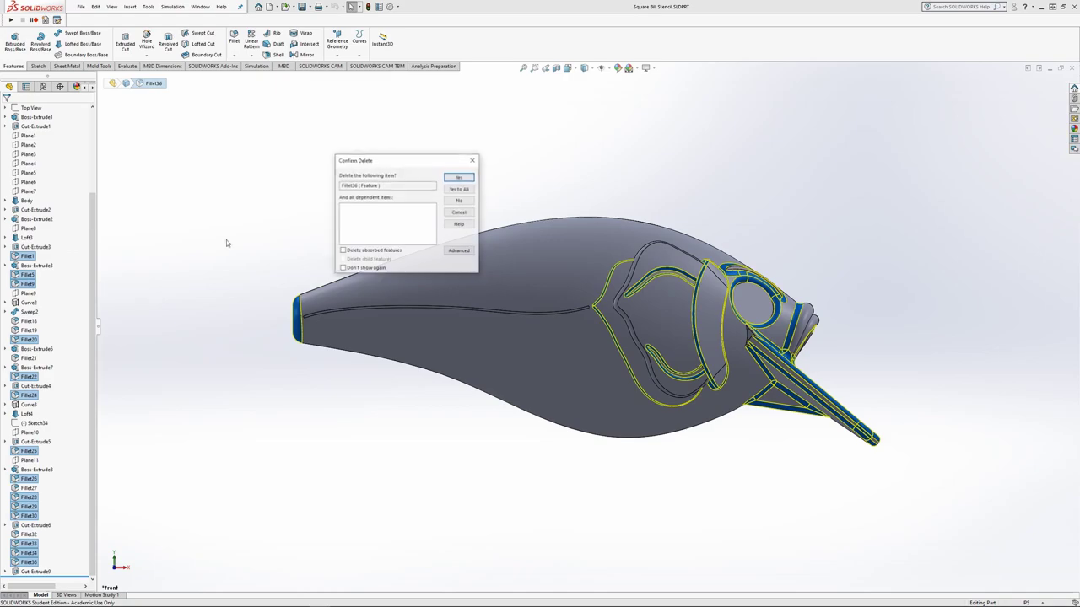
pyautogui.click(468, 191)
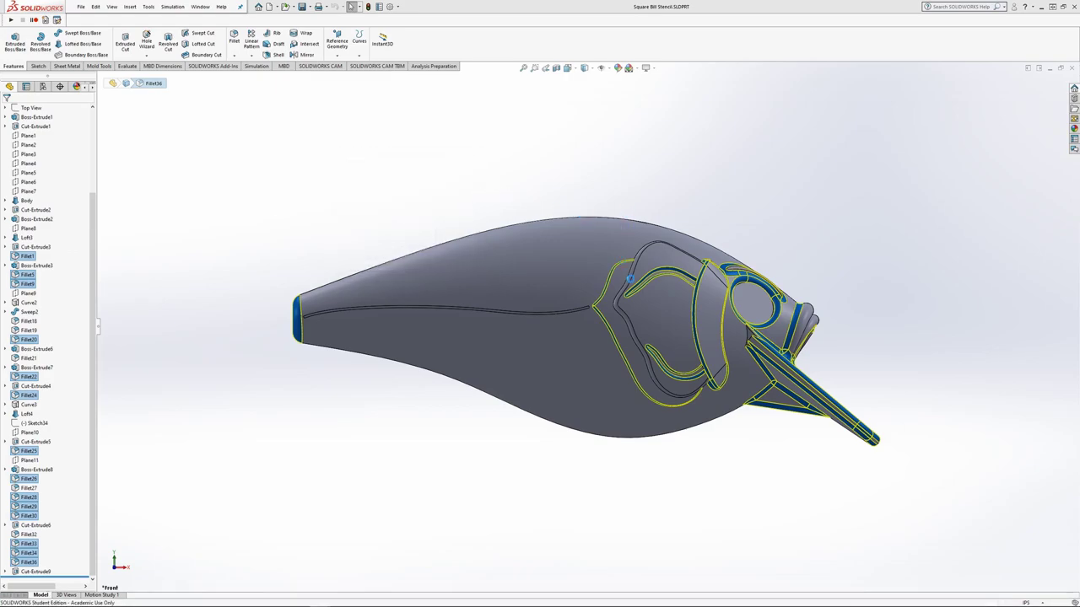
# Delete the lateral line cut, the gill groove cut, the eye socket cut and the raised brow feature
pyautogui.scroll(-5, 568, 312)
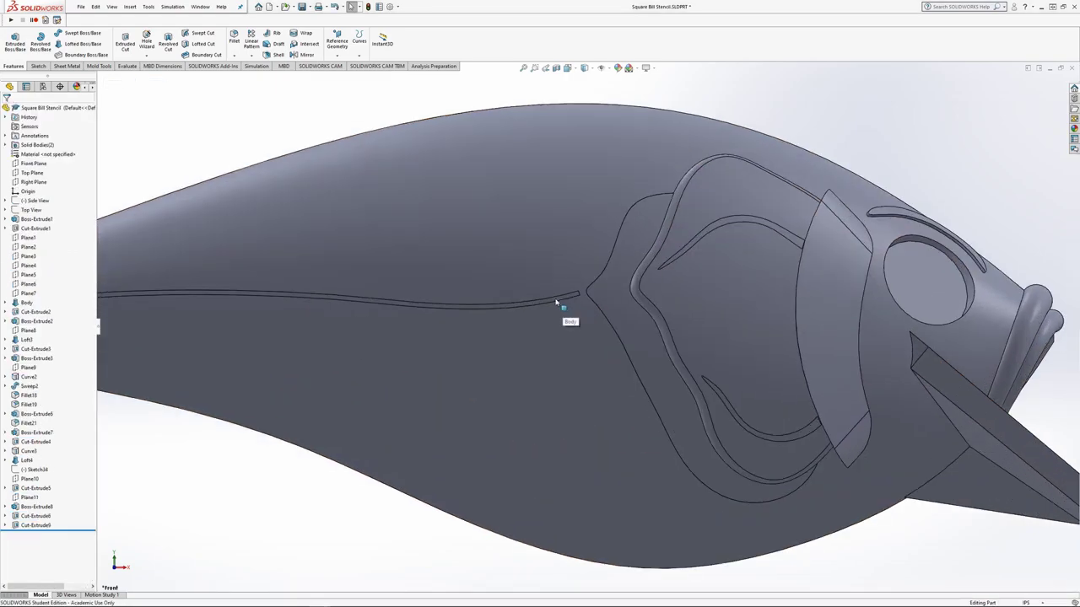
pyautogui.click(556, 301)
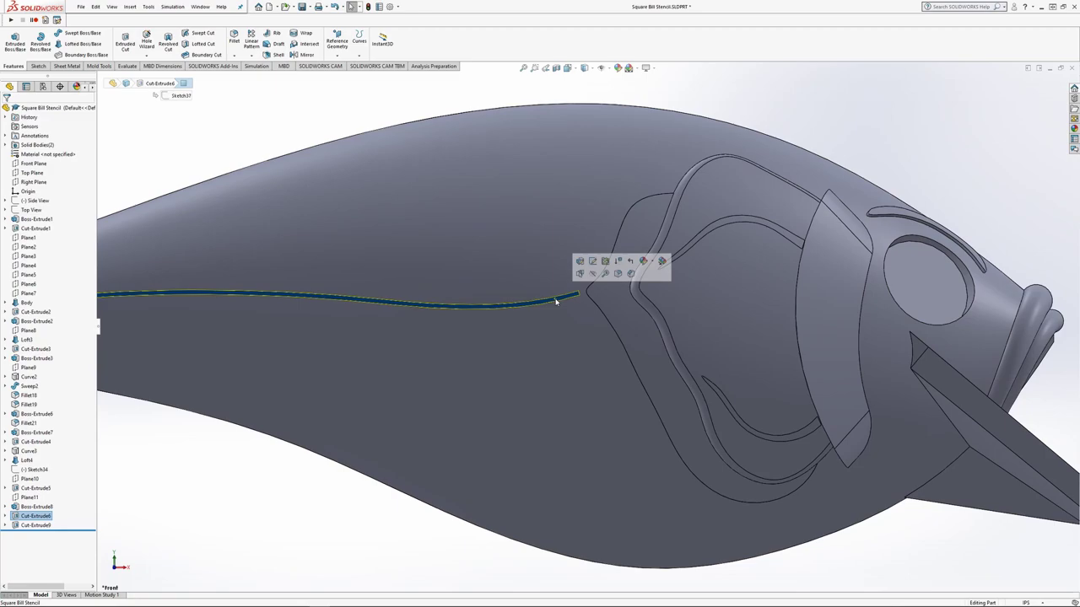
pyautogui.keyDown('ctrl'); pyautogui.click(761, 226); pyautogui.keyUp('ctrl')
pyautogui.keyDown('ctrl'); pyautogui.click(925, 278); pyautogui.keyUp('ctrl')
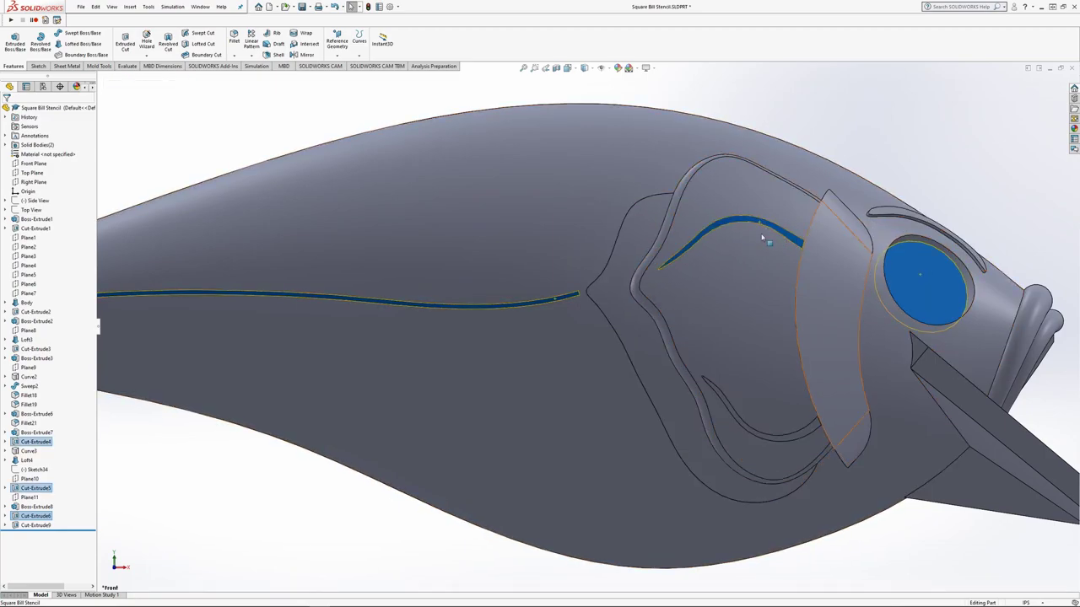
pyautogui.keyDown('ctrl'); pyautogui.click(889, 214); pyautogui.keyUp('ctrl')
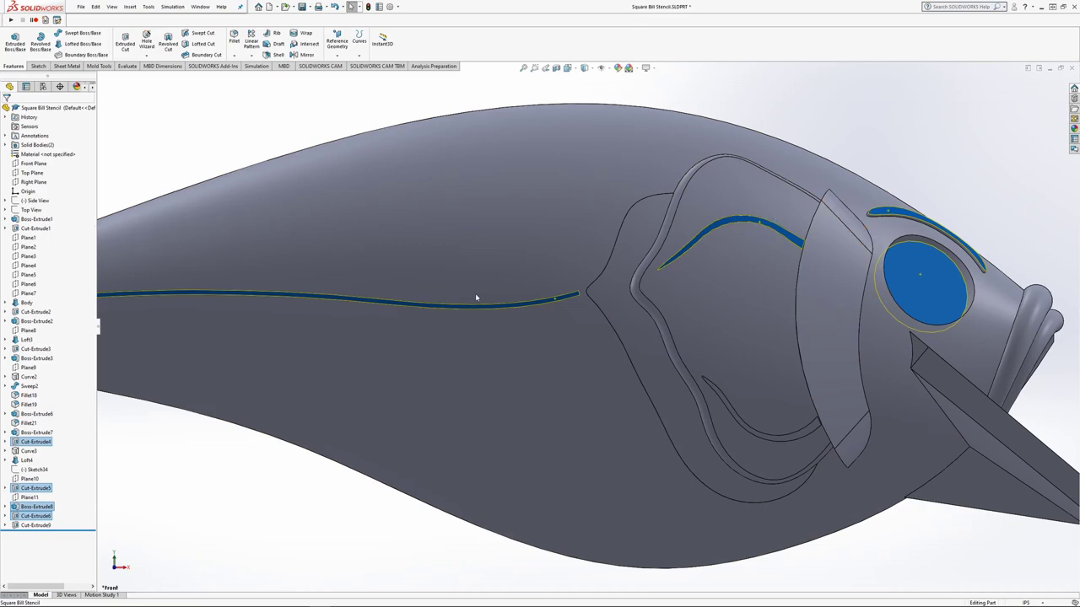
pyautogui.rightClick(925, 268)
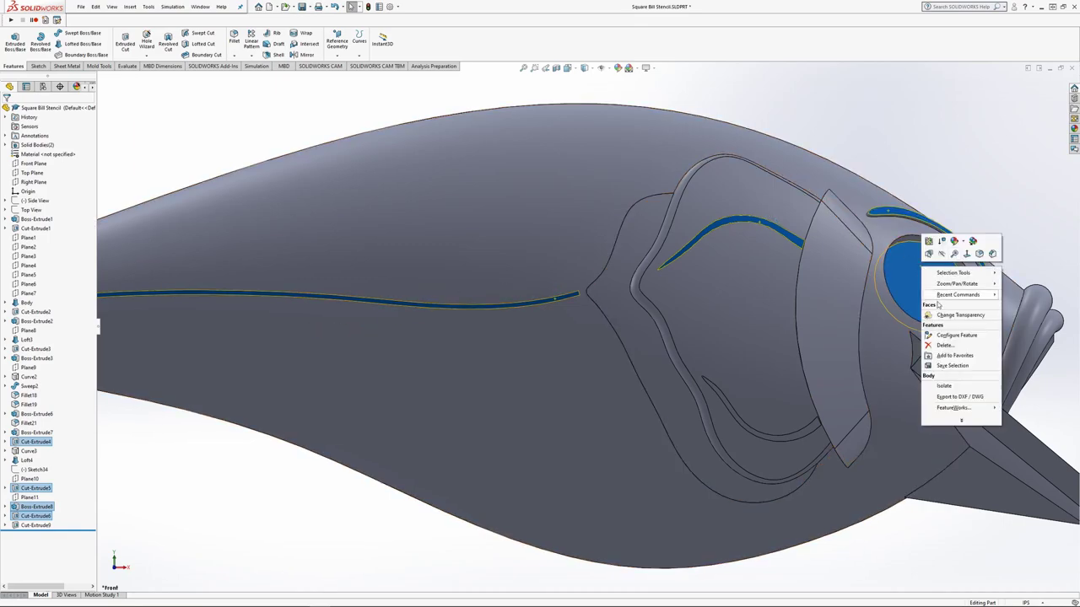
pyautogui.click(944, 345)
pyautogui.click(464, 179)
pyautogui.click(462, 188)
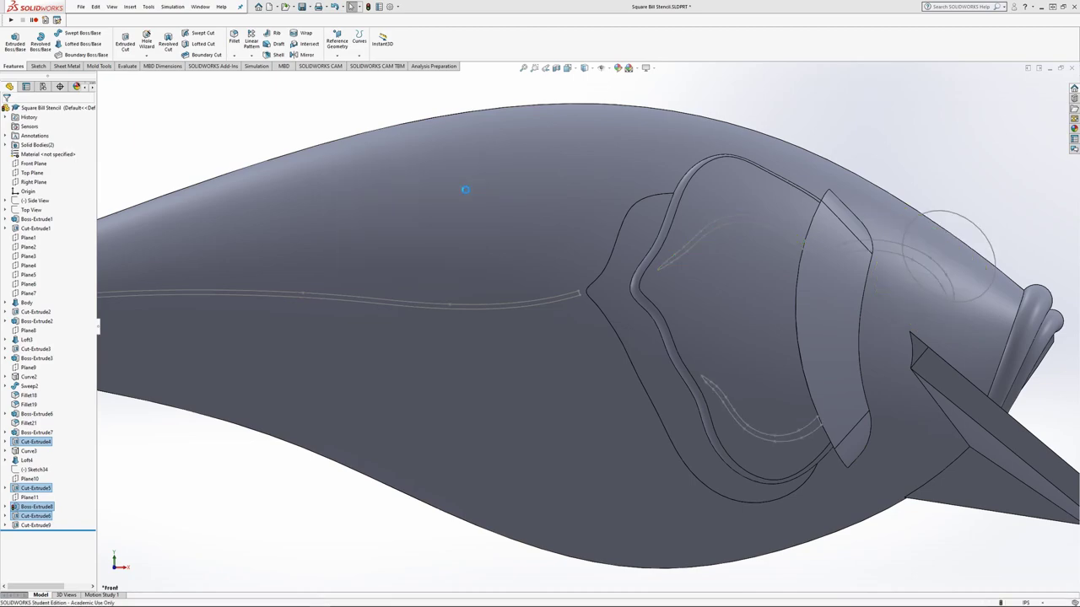
# Delete the remaining fillet along the curved edge of the inner gill plate
pyautogui.rightClick(641, 305)
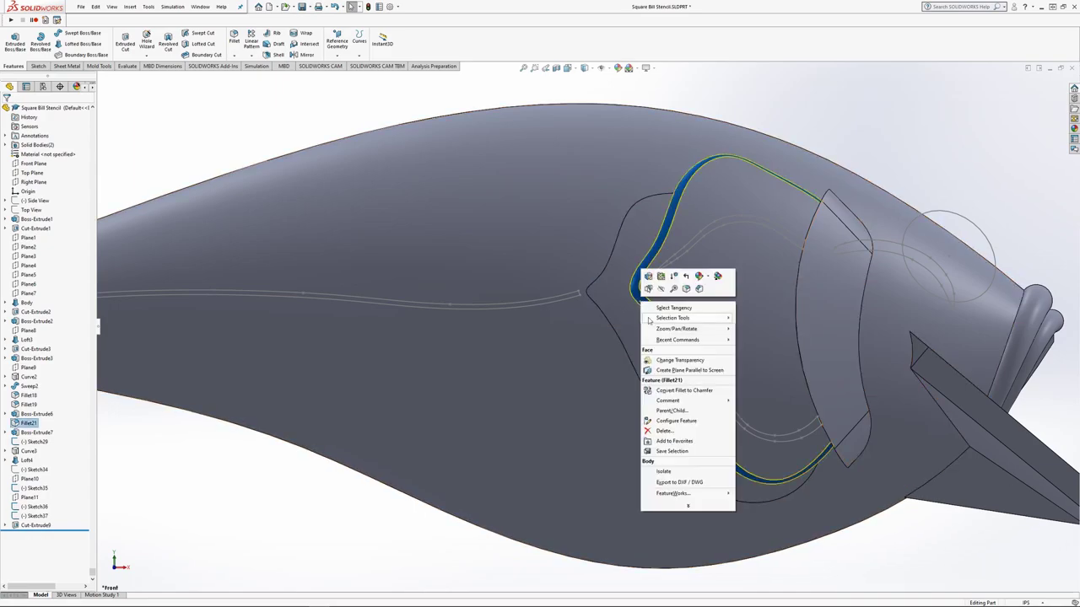
pyautogui.click(664, 430)
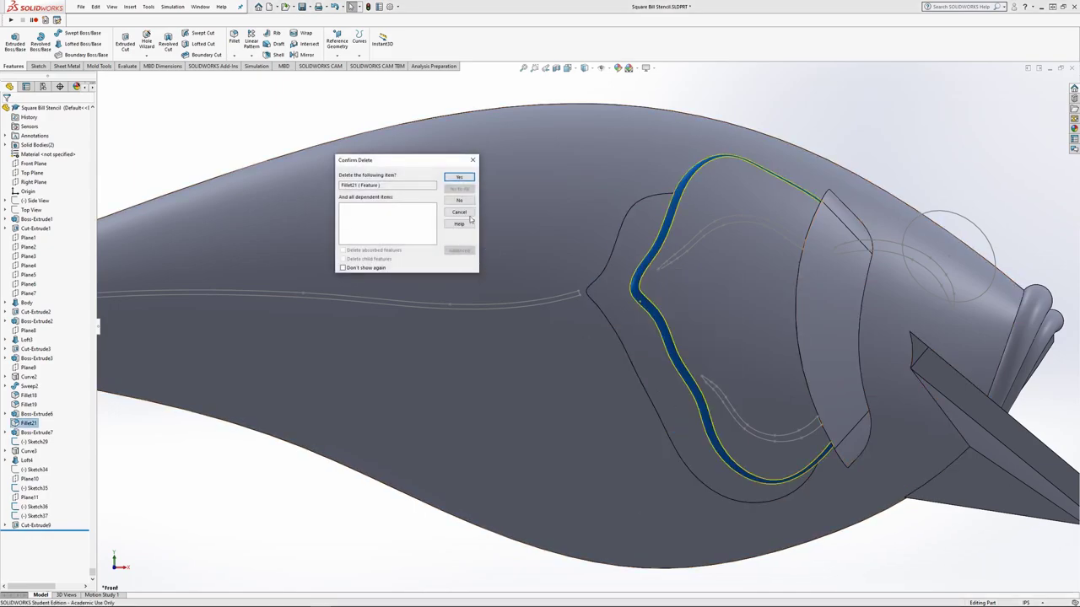
pyautogui.click(459, 177)
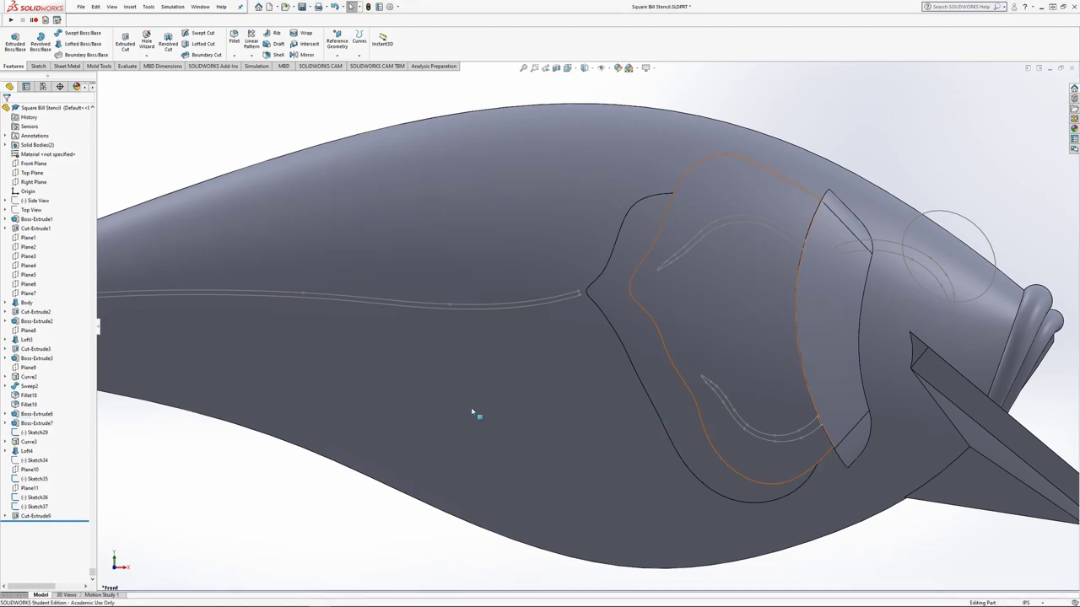
# Sketch a corner rectangle about 0.79 by 1.01 in on the Front Plane, enclosing the snout and bill
pyautogui.press('f')
pyautogui.scroll(-3, 883, 436)
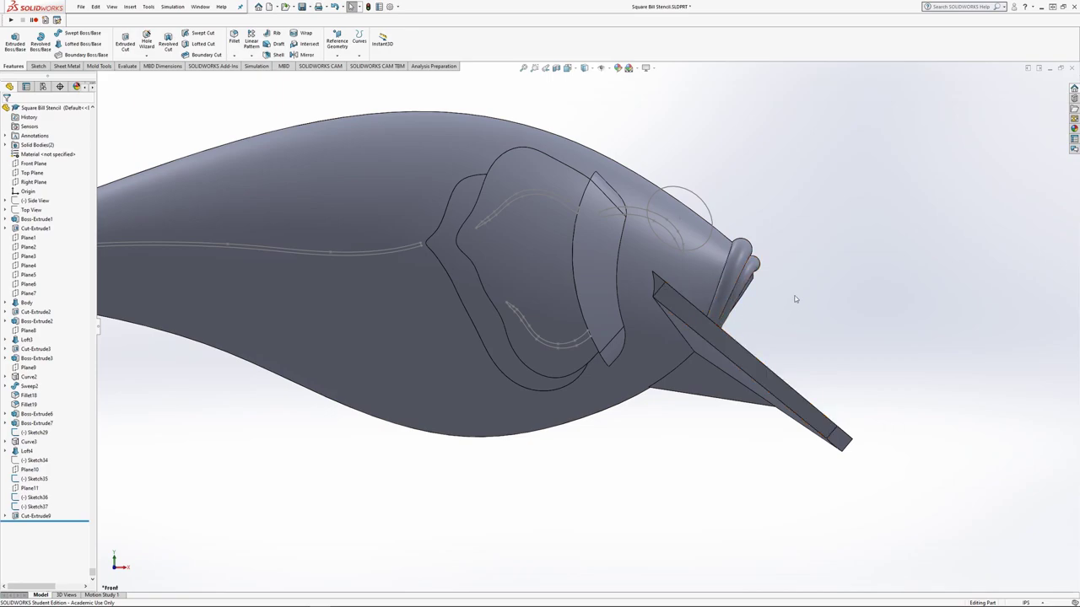
pyautogui.click(42, 164)
pyautogui.click(59, 150)
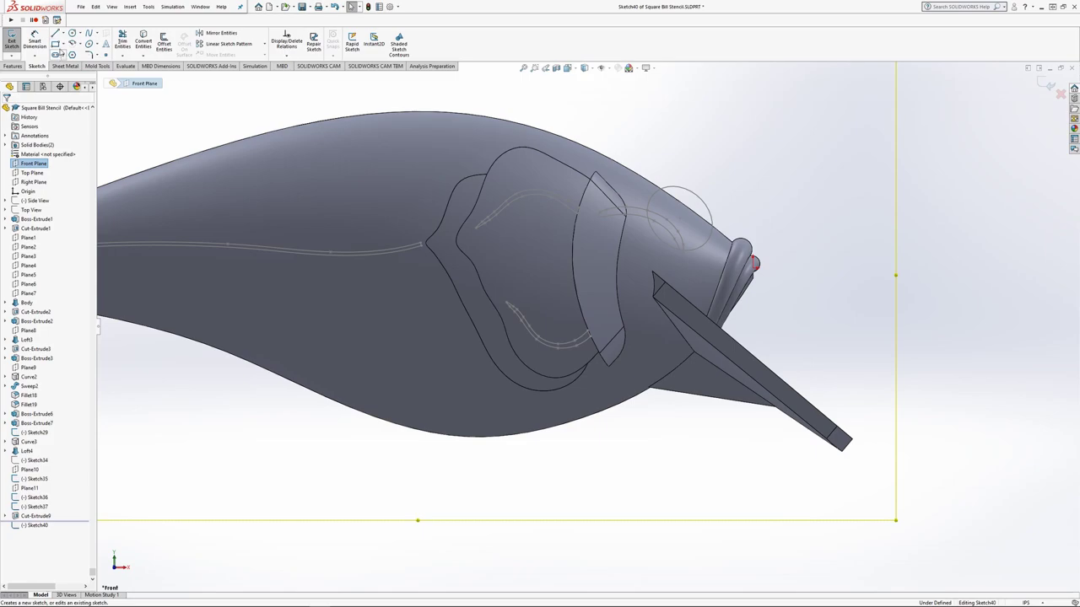
pyautogui.click(55, 45)
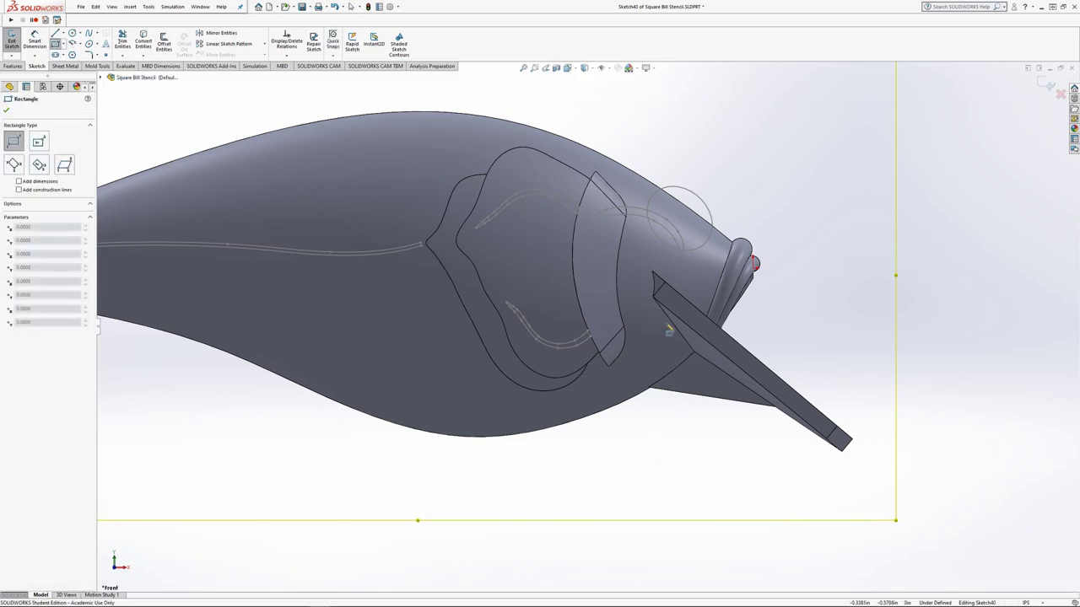
pyautogui.click(638, 158)
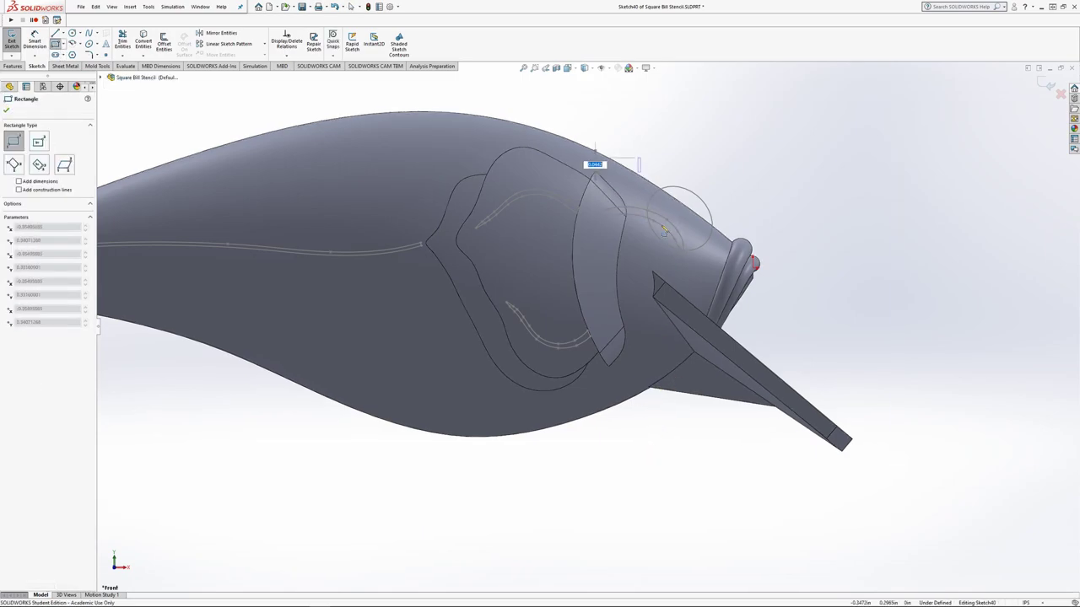
pyautogui.click(894, 483)
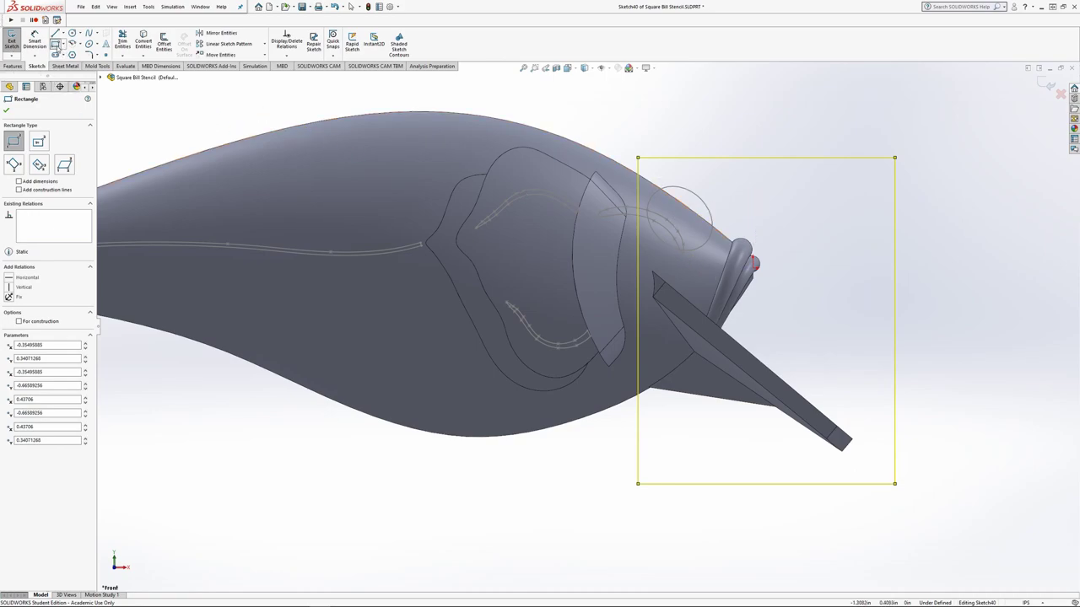
pyautogui.press('Escape')
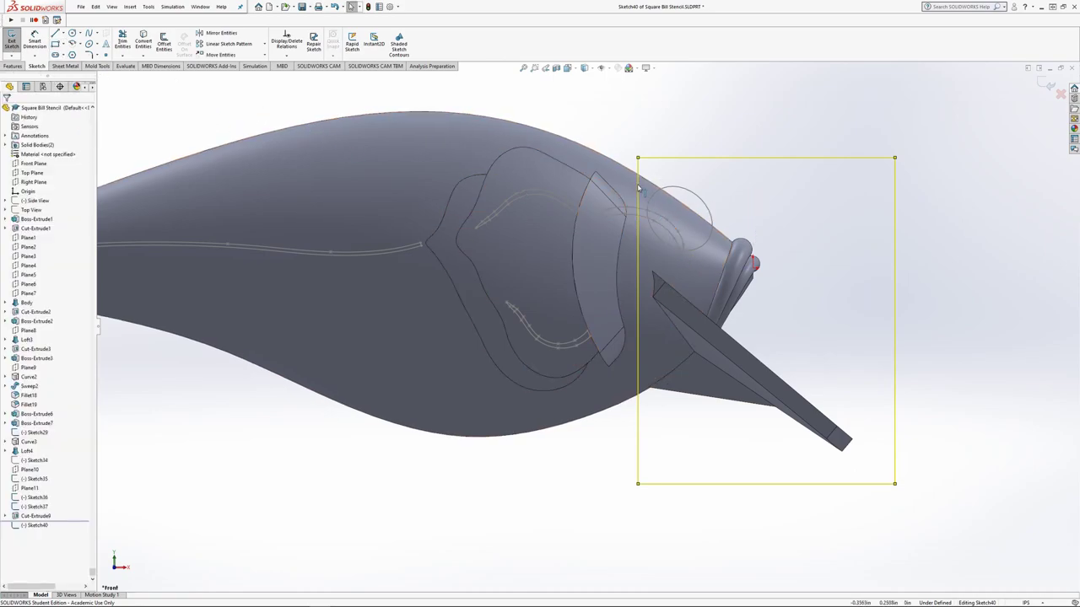
# Shift the rectangle slightly toward the bill and extrude-cut it through the head to remove the snout and bill
pyautogui.moveTo(639, 188); pyautogui.dragTo(646, 192)
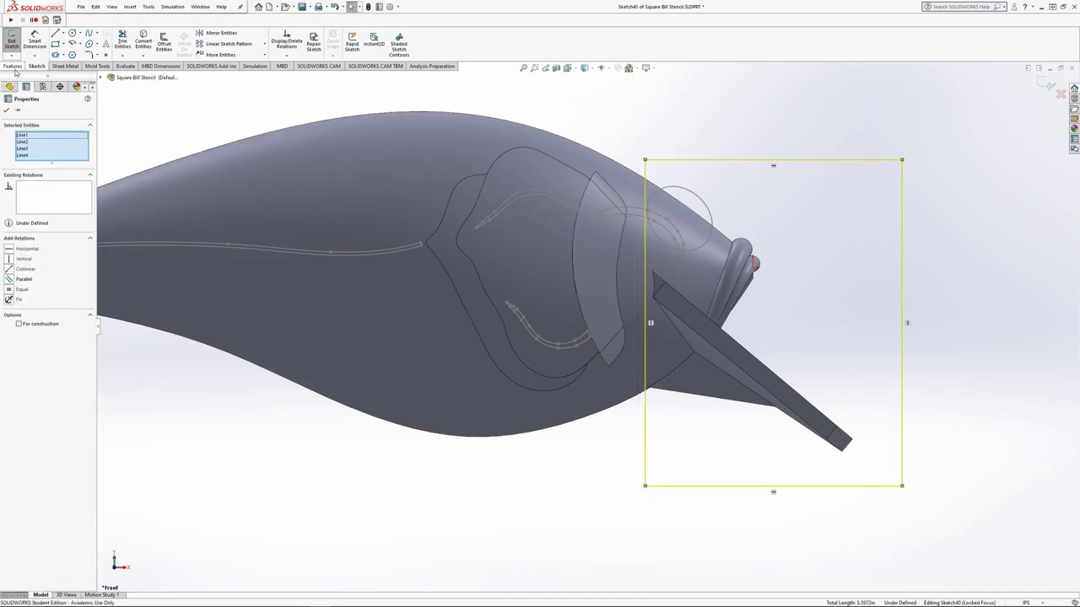
pyautogui.click(13, 65)
pyautogui.click(125, 42)
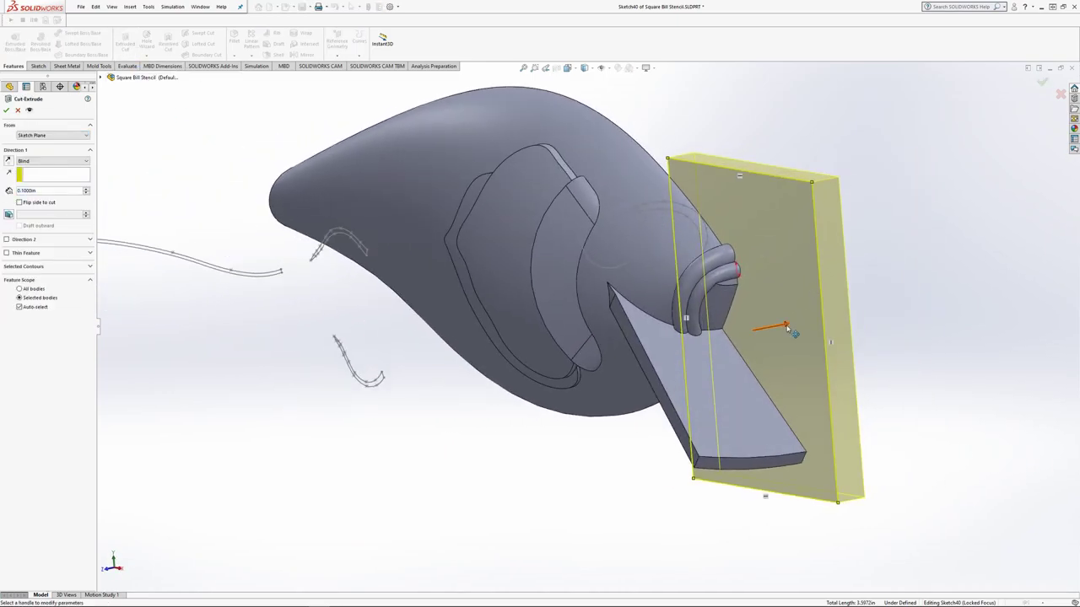
pyautogui.moveTo(789, 329); pyautogui.dragTo(861, 276)
pyautogui.click(1044, 82)
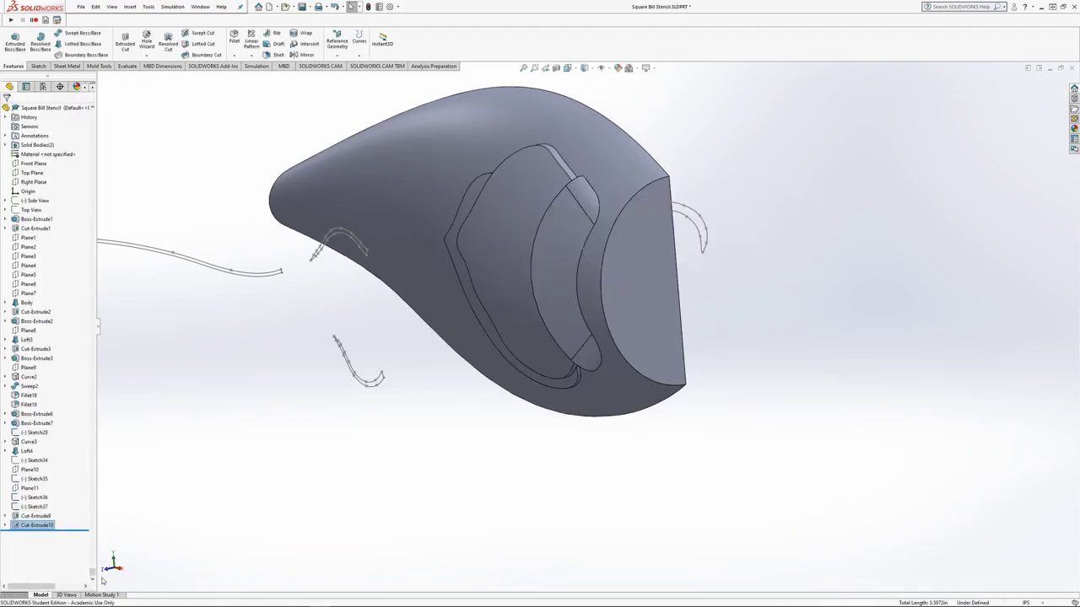
# Shell the body outward with a 0.06 in thickness, removing the large flat side face and the cut head face
pyautogui.click(109, 572)
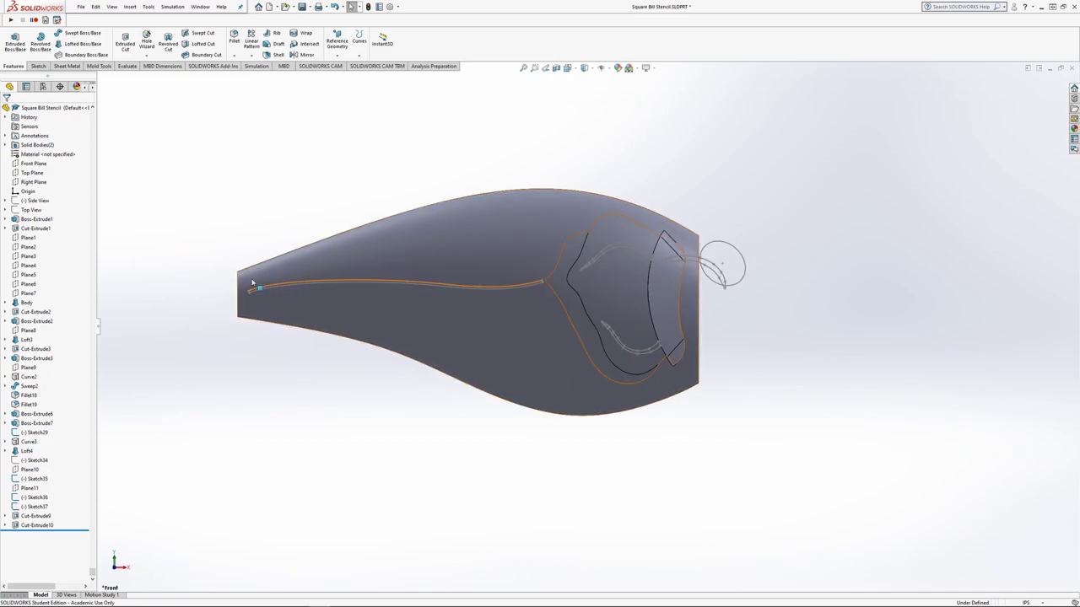
pyautogui.click(275, 54)
pyautogui.moveTo(364, 159); pyautogui.dragTo(640, 295, button='middle')
pyautogui.click(615, 257)
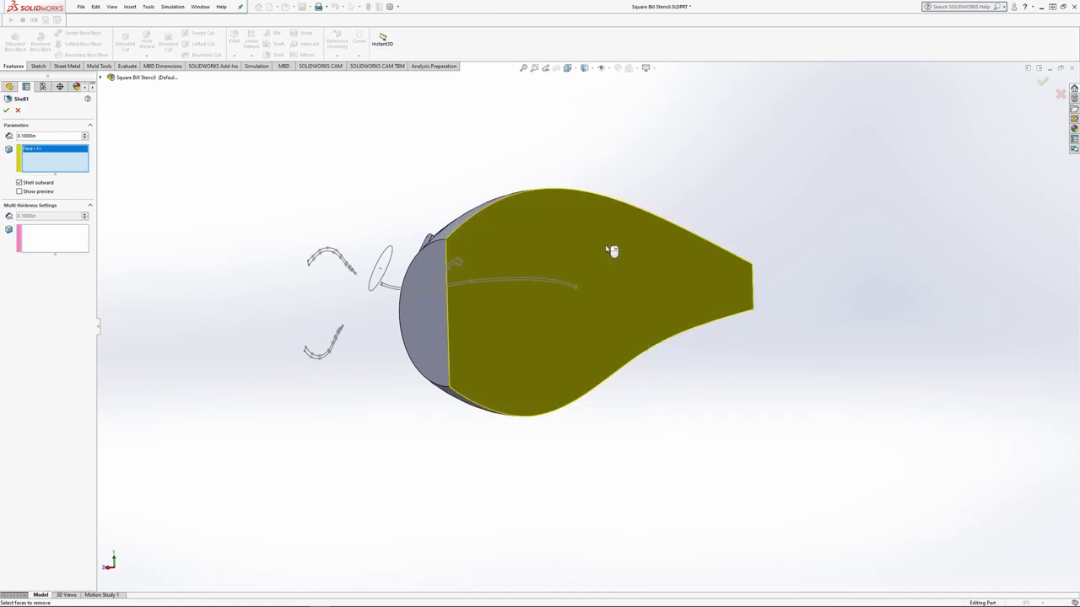
pyautogui.click(429, 302)
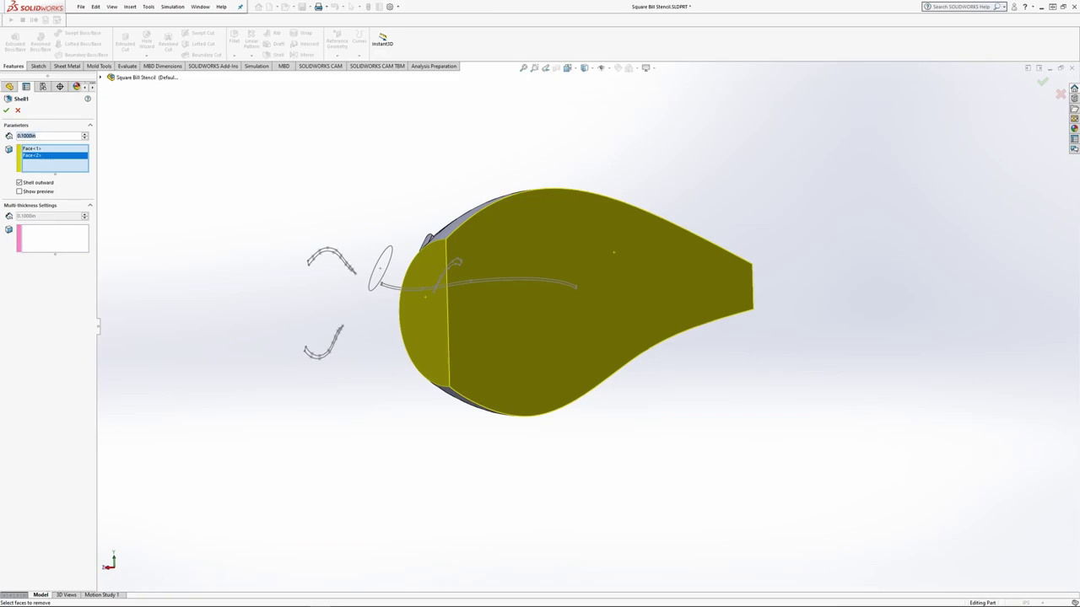
pyautogui.write('.06')
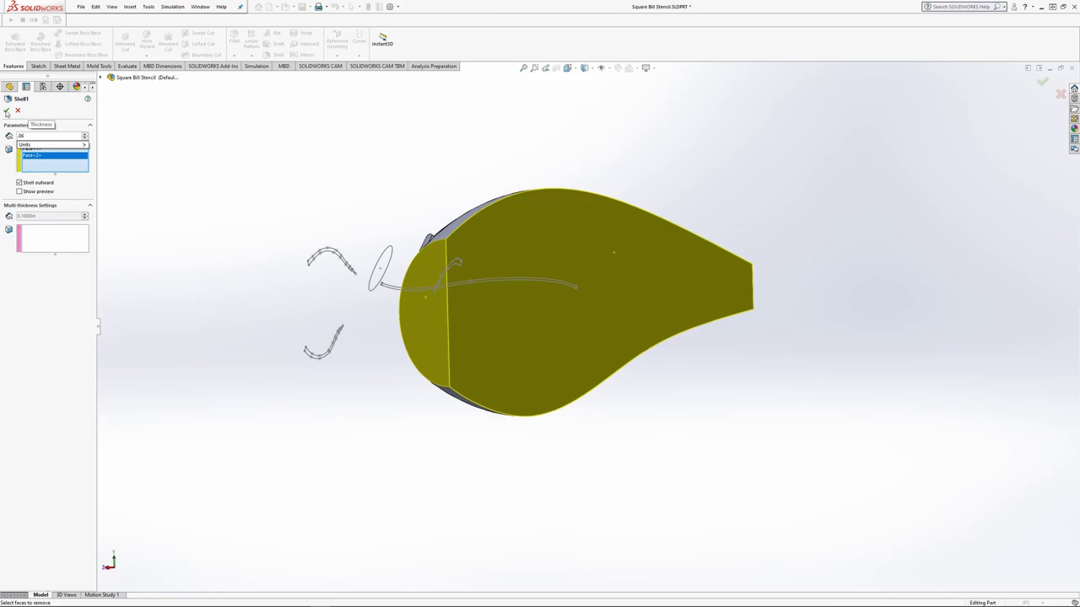
pyautogui.click(7, 112)
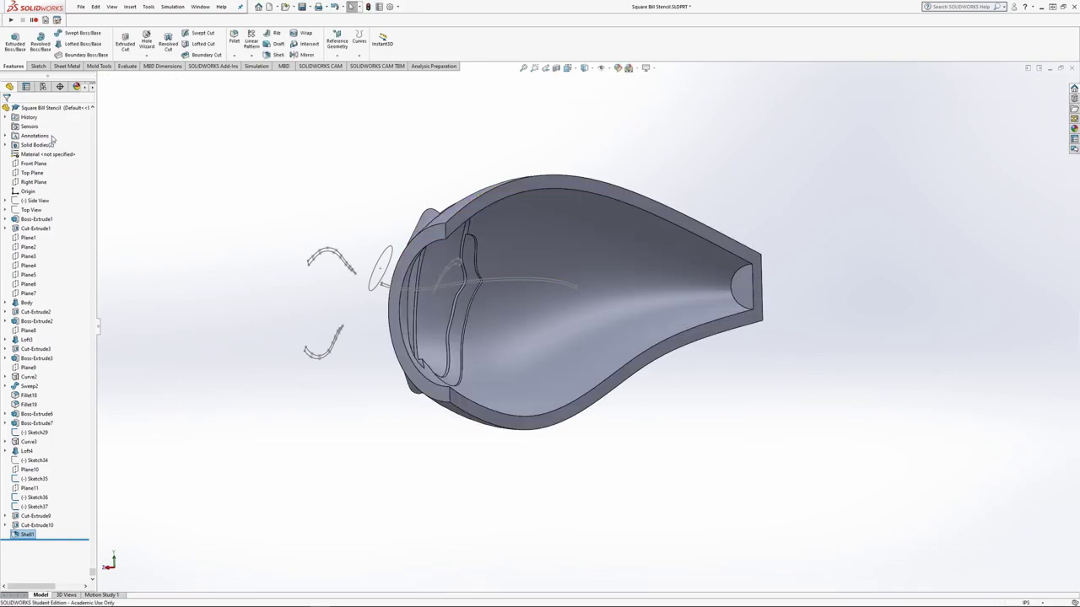
# In a new Front Plane sketch, offset the shell's upper, tail and lower outer edges outward by 0.10 in
pyautogui.moveTo(178, 211); pyautogui.dragTo(279, 301, button='middle')
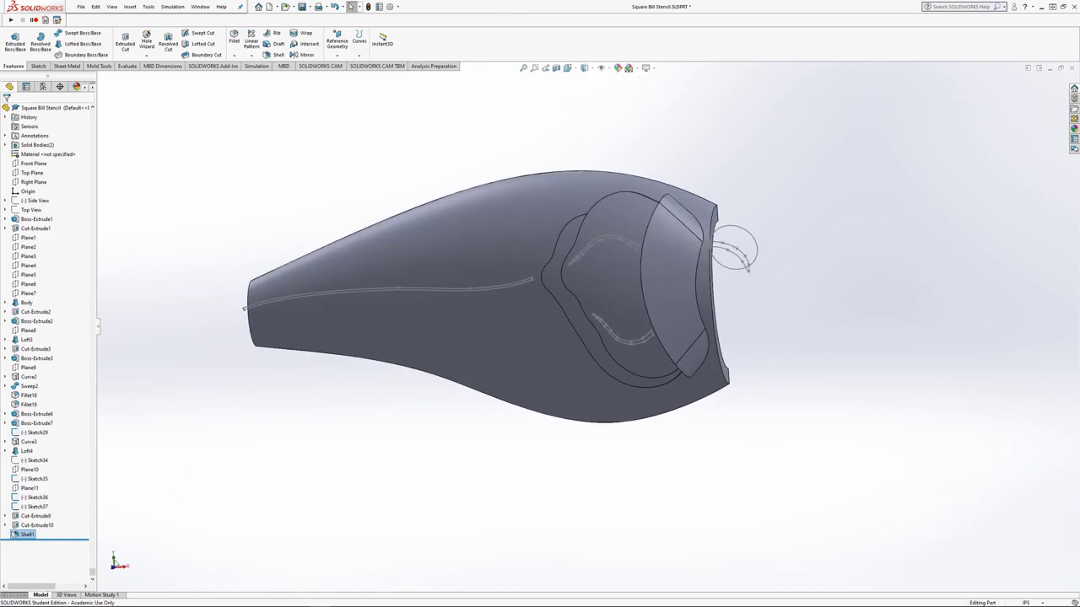
pyautogui.hotkey('ctrl', '1')
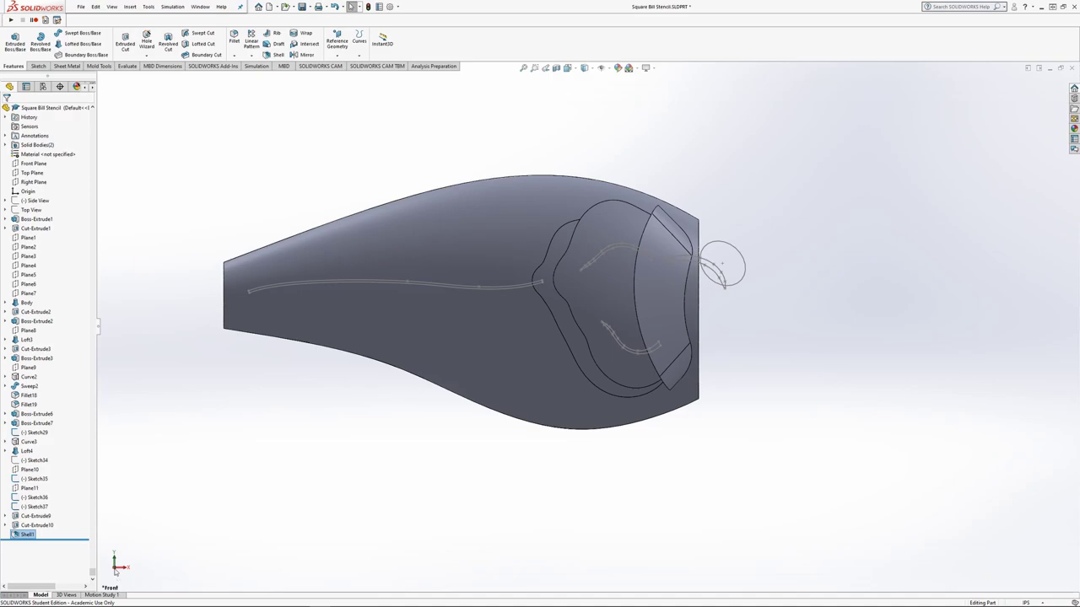
pyautogui.hotkey('ctrl', '2')
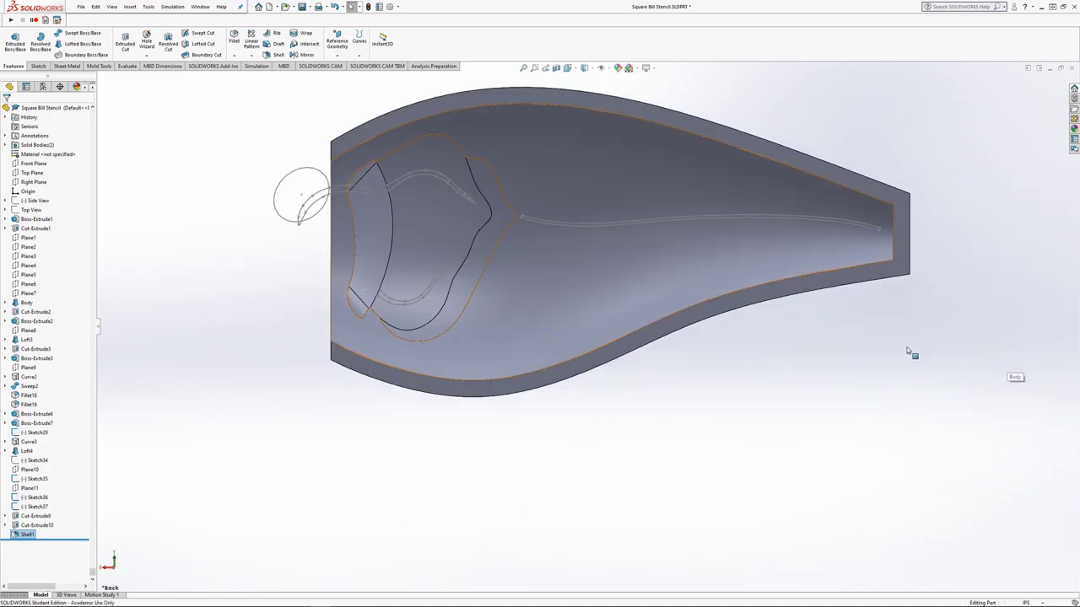
pyautogui.click(34, 164)
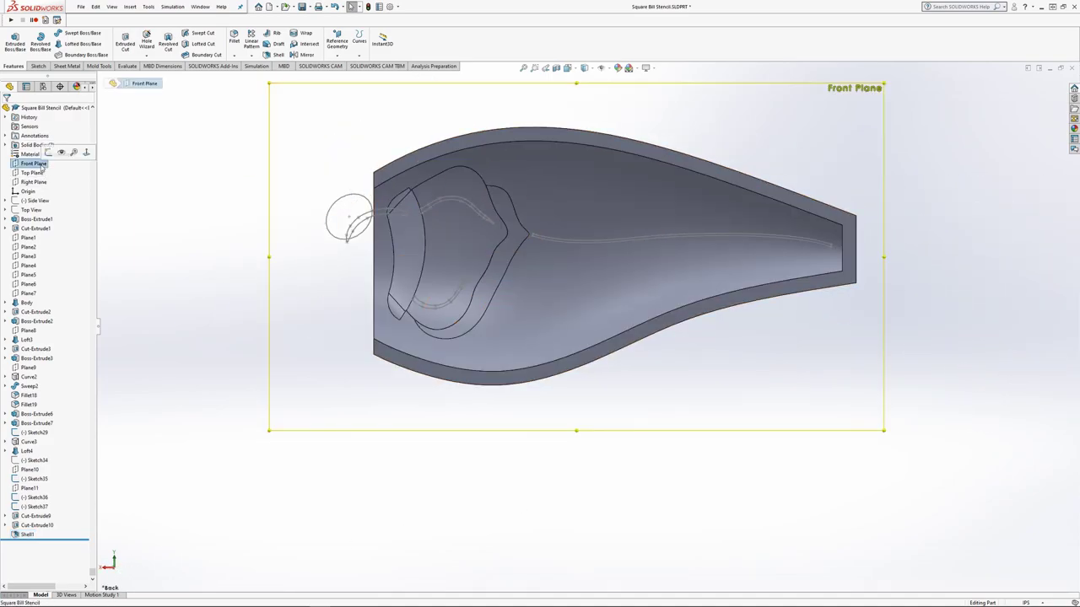
pyautogui.click(48, 152)
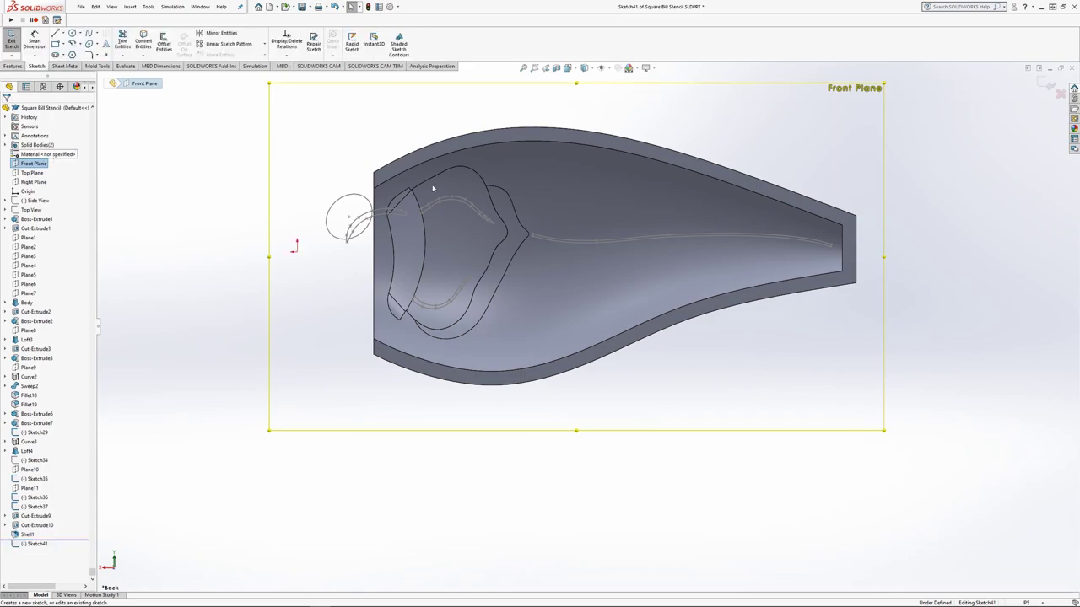
pyautogui.click(463, 138)
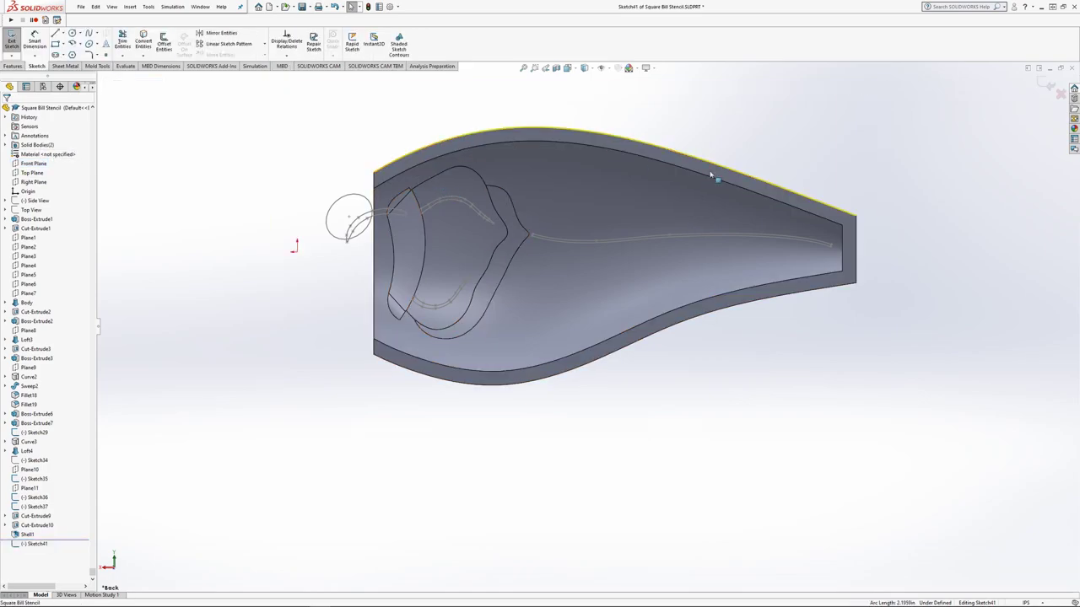
pyautogui.keyDown('ctrl'); pyautogui.click(852, 243); pyautogui.keyUp('ctrl')
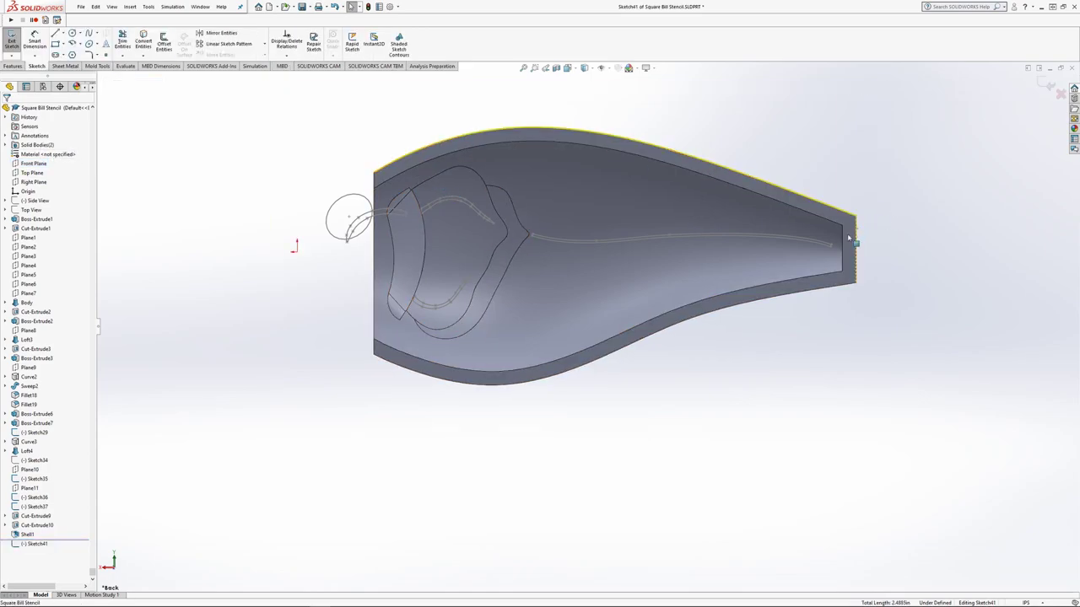
pyautogui.keyDown('ctrl'); pyautogui.click(804, 295); pyautogui.keyUp('ctrl')
pyautogui.click(163, 48)
pyautogui.click(22, 155)
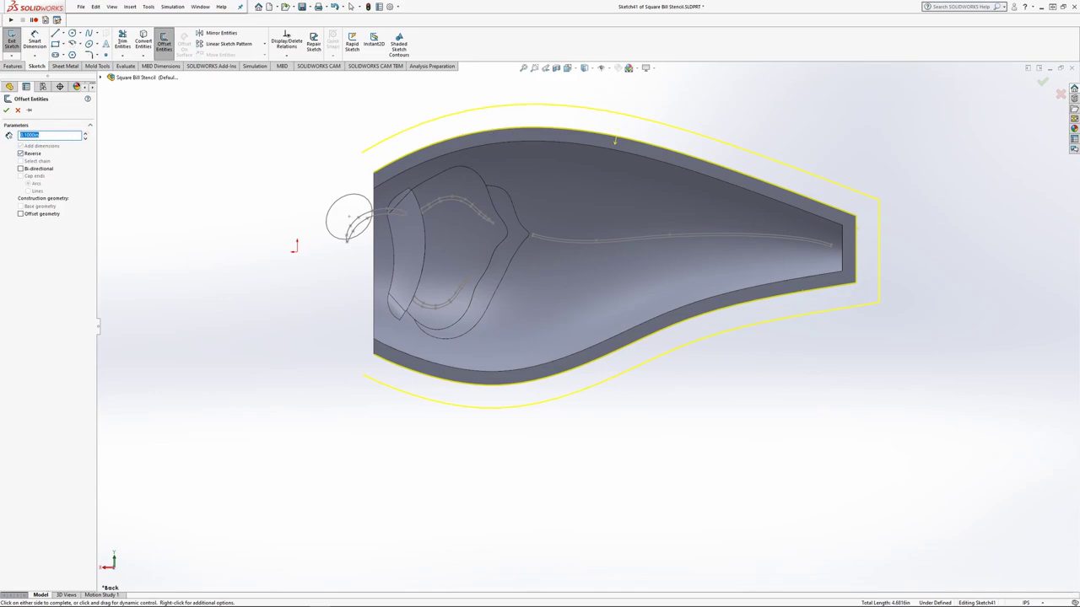
pyautogui.click(8, 112)
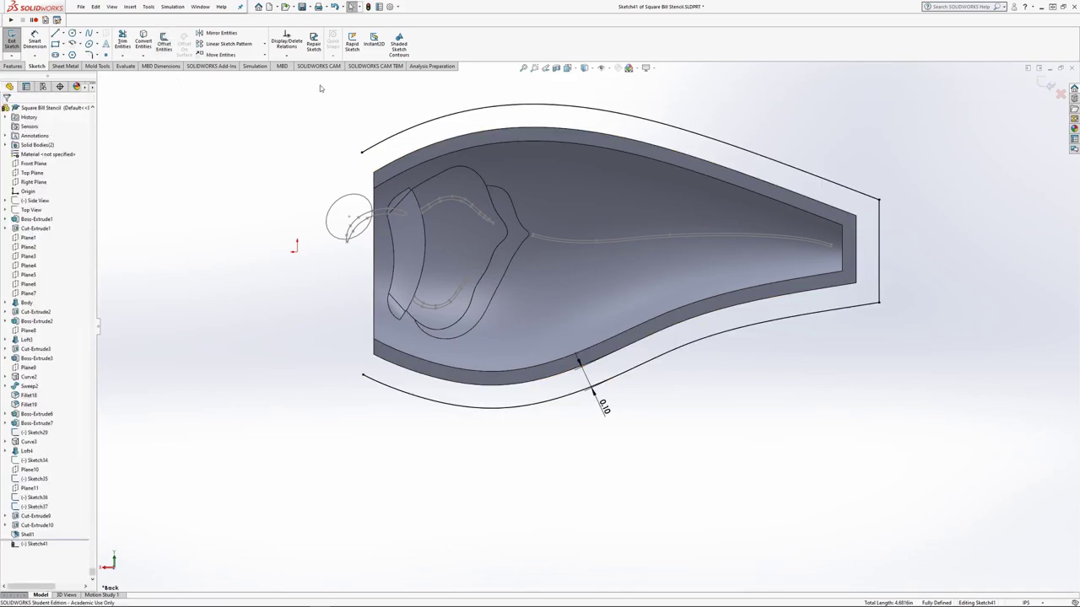
# Draw a vertical line along the cut head face between the offset curves and trim the curve ends overhanging it
pyautogui.click(54, 32)
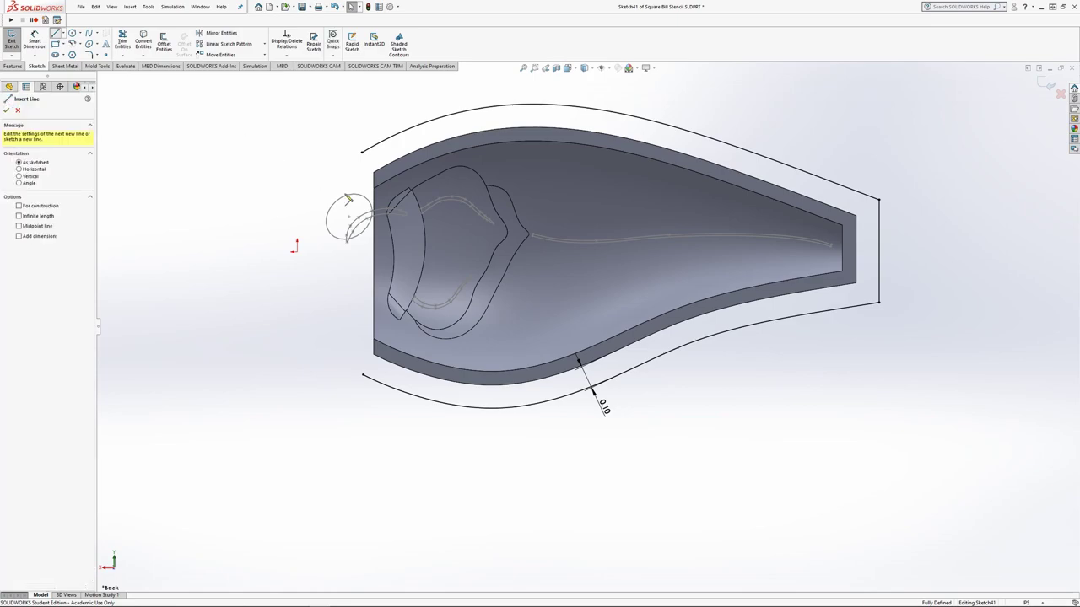
pyautogui.click(364, 152)
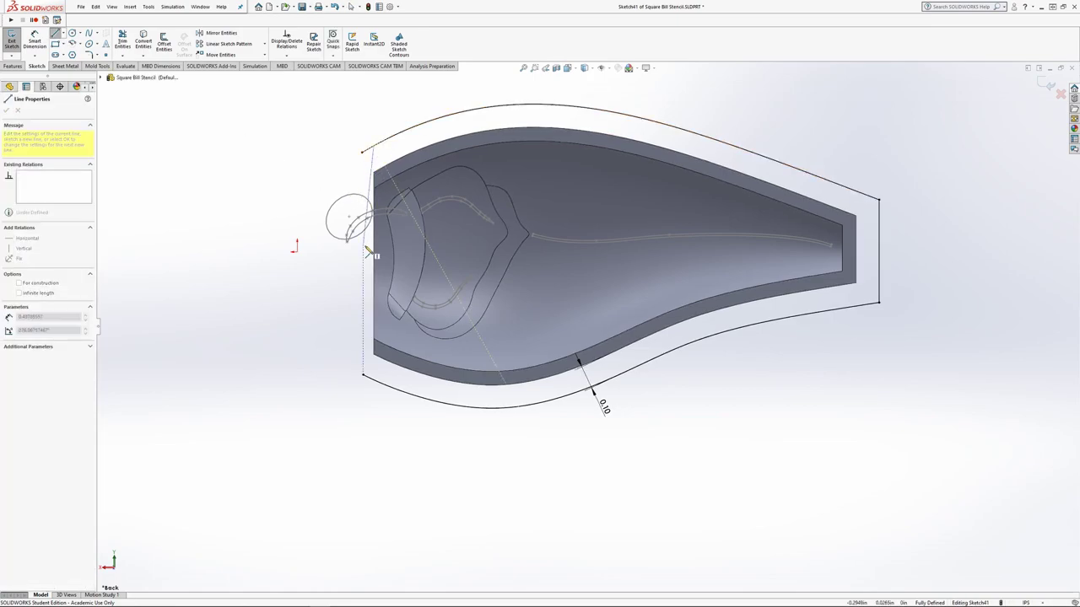
pyautogui.click(373, 382)
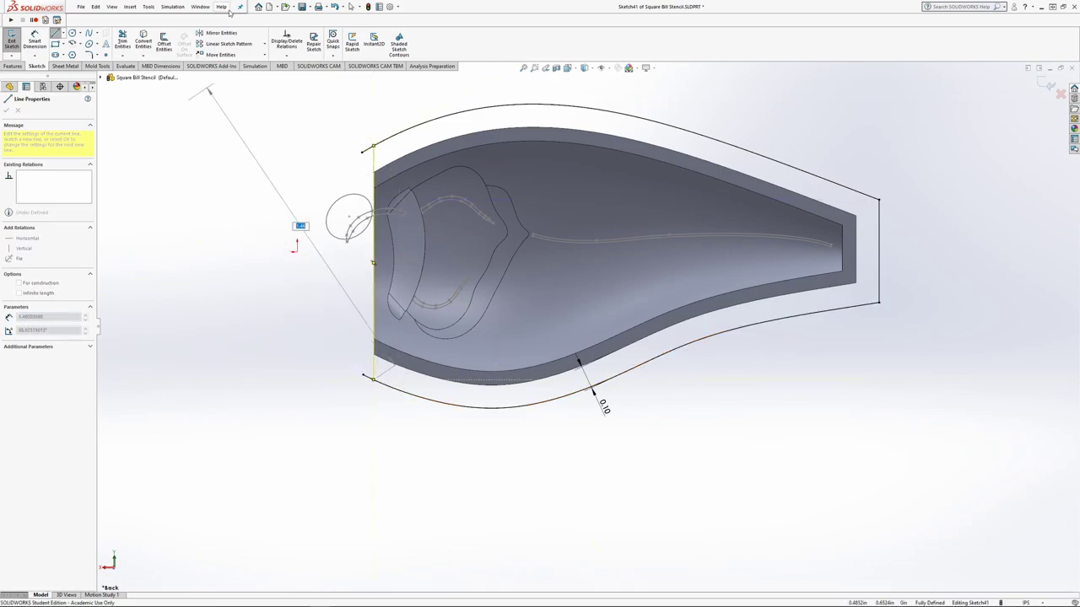
pyautogui.click(122, 41)
pyautogui.moveTo(366, 159); pyautogui.dragTo(368, 145)
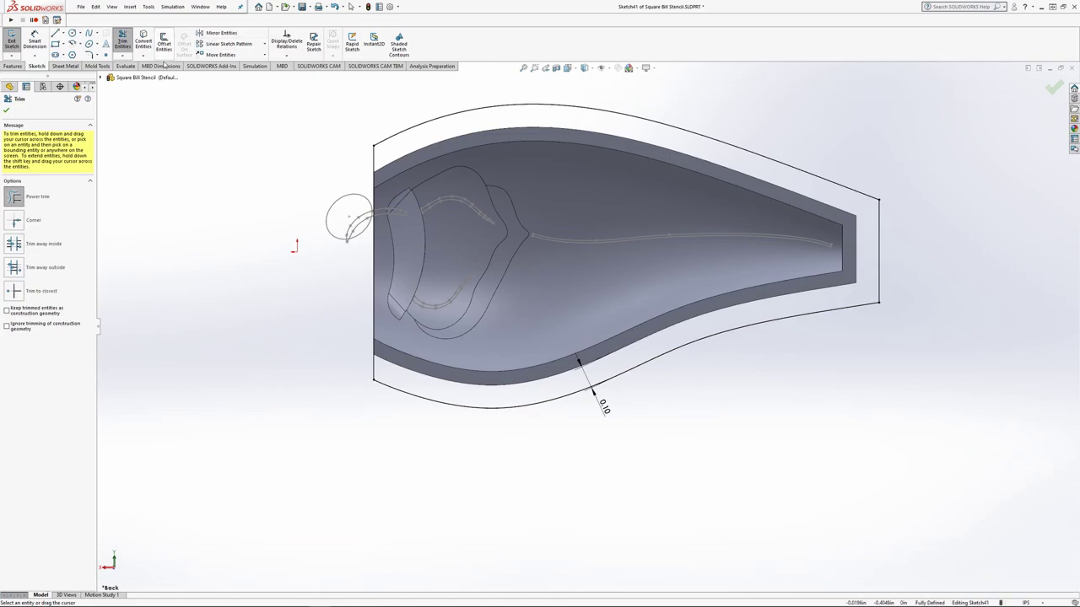
pyautogui.click(122, 40)
# Convert the shell's three inner rim edges into the sketch and trim the vertical line between them, leaving an open-ended rim profile
pyautogui.click(143, 41)
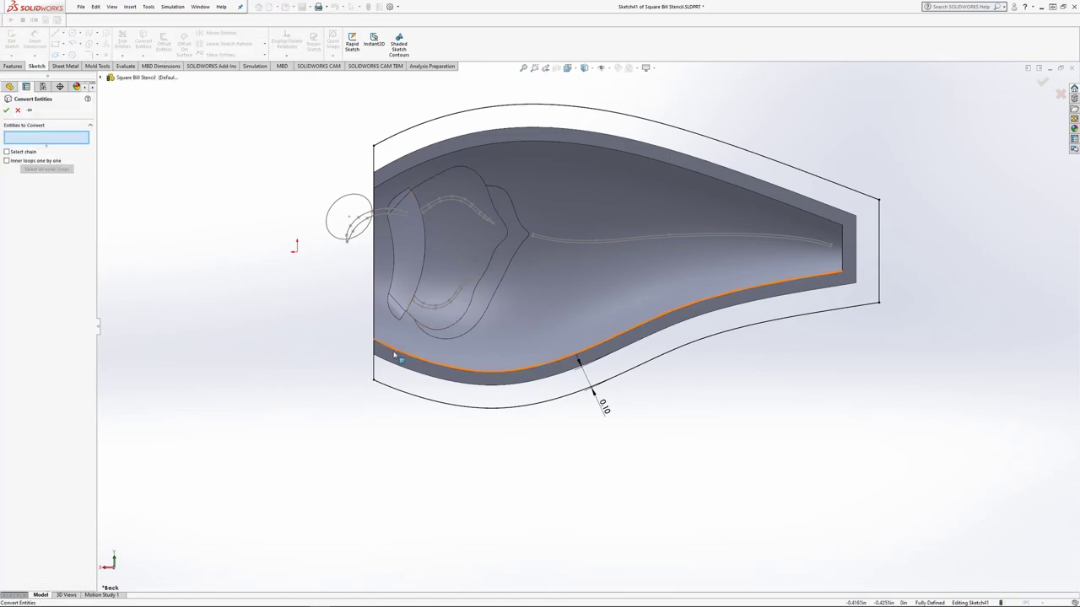
pyautogui.click(387, 348)
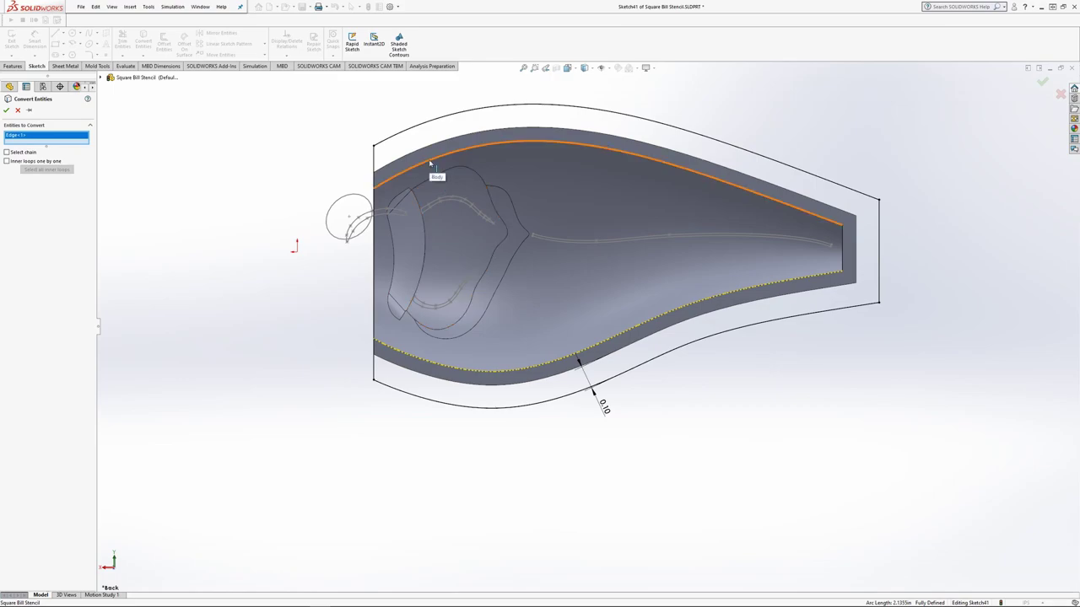
pyautogui.click(430, 163)
pyautogui.click(843, 243)
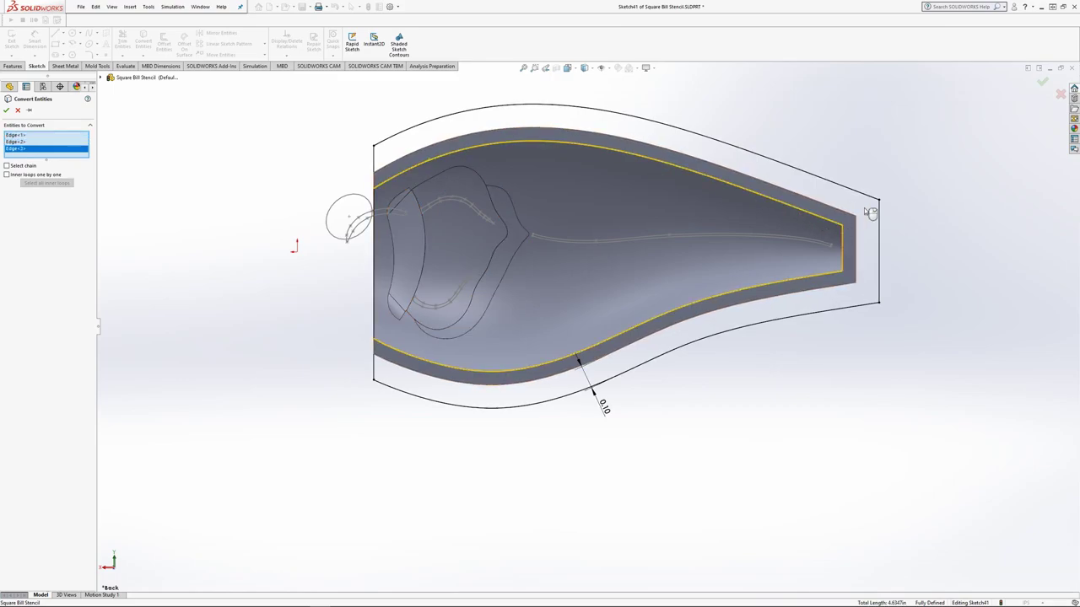
pyautogui.click(6, 110)
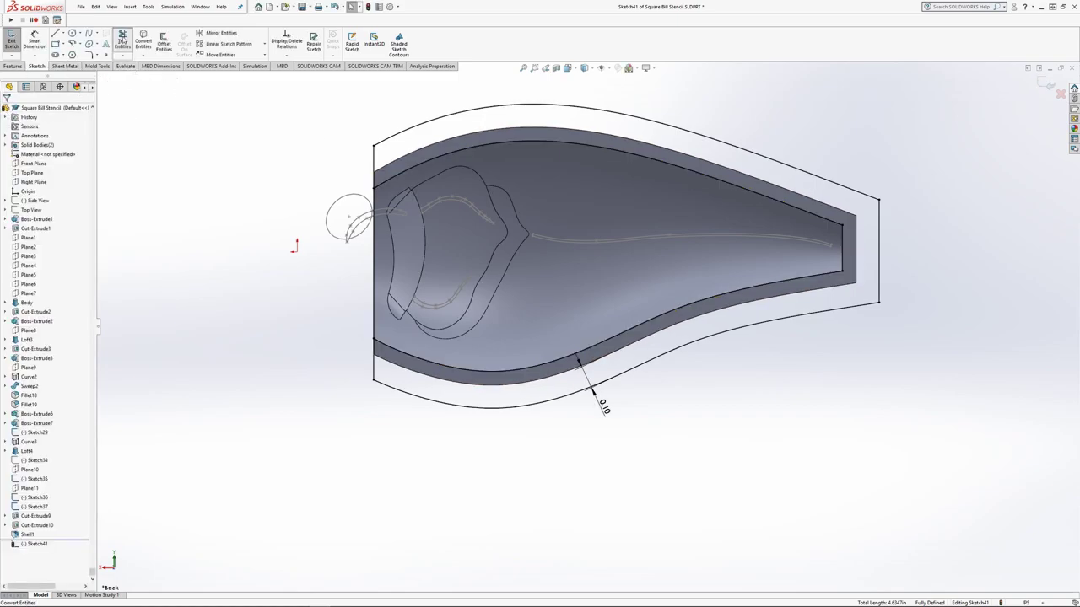
pyautogui.click(122, 41)
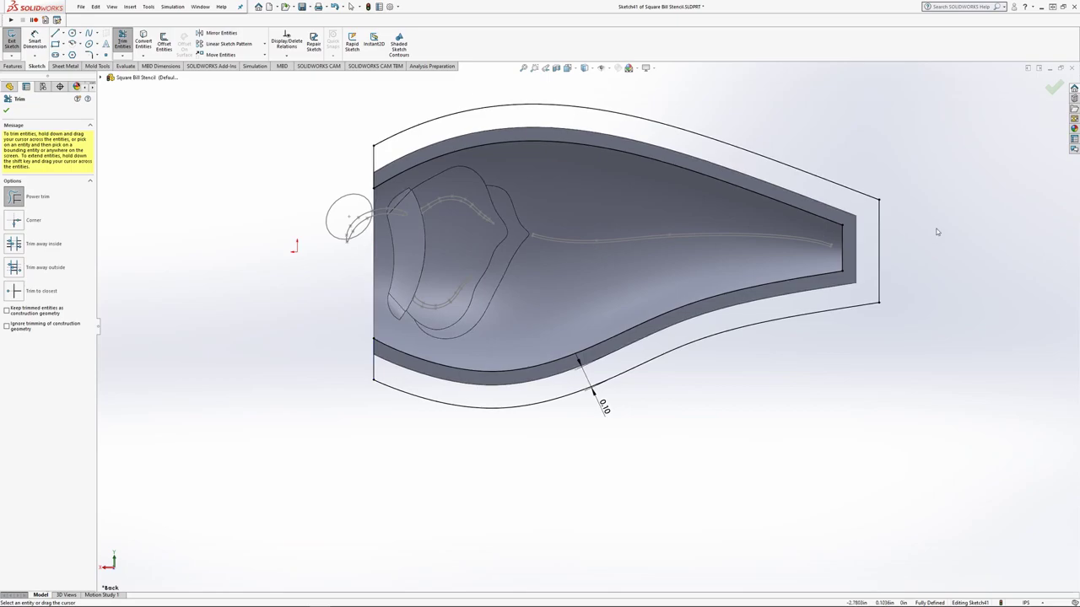
# Extrude the rim profile 0.08 in, merged with the shell, to form a flange around the stencil
pyautogui.click(13, 66)
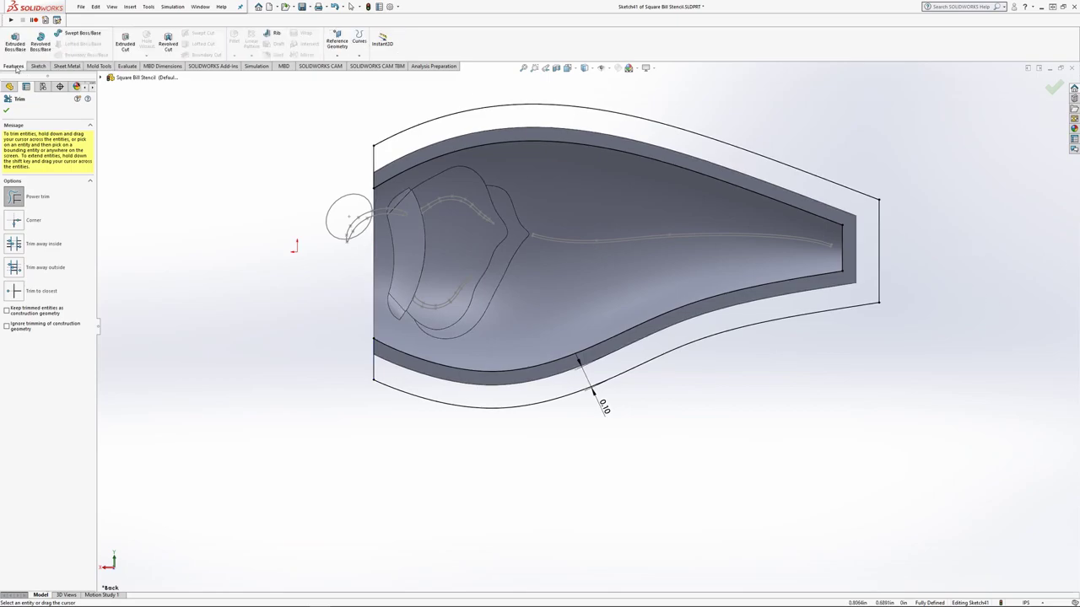
pyautogui.click(17, 48)
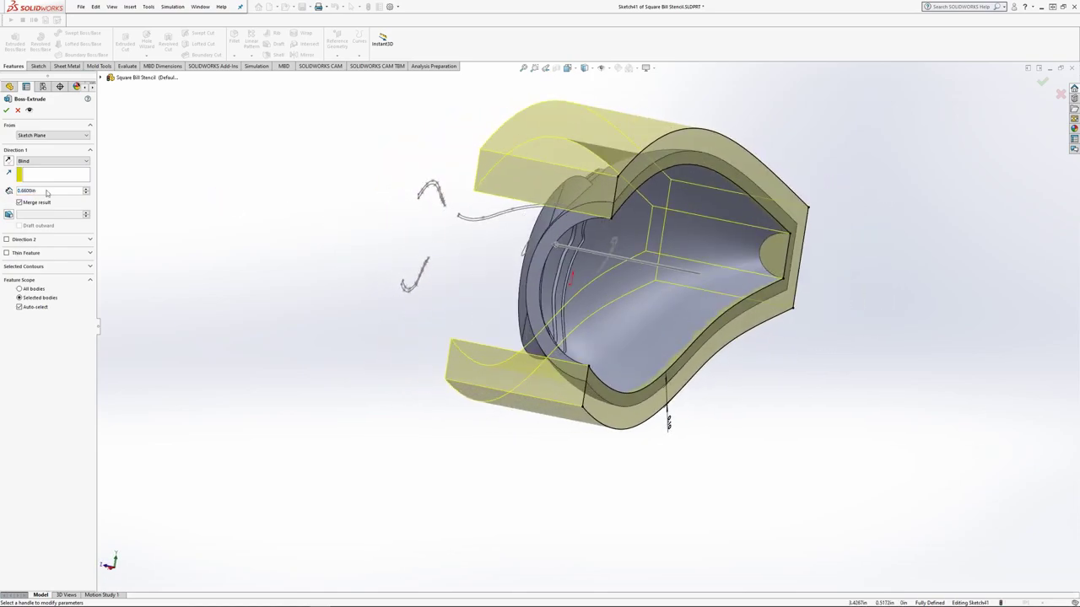
pyautogui.doubleClick(34, 191)
pyautogui.write('0.1')
pyautogui.press('Return')
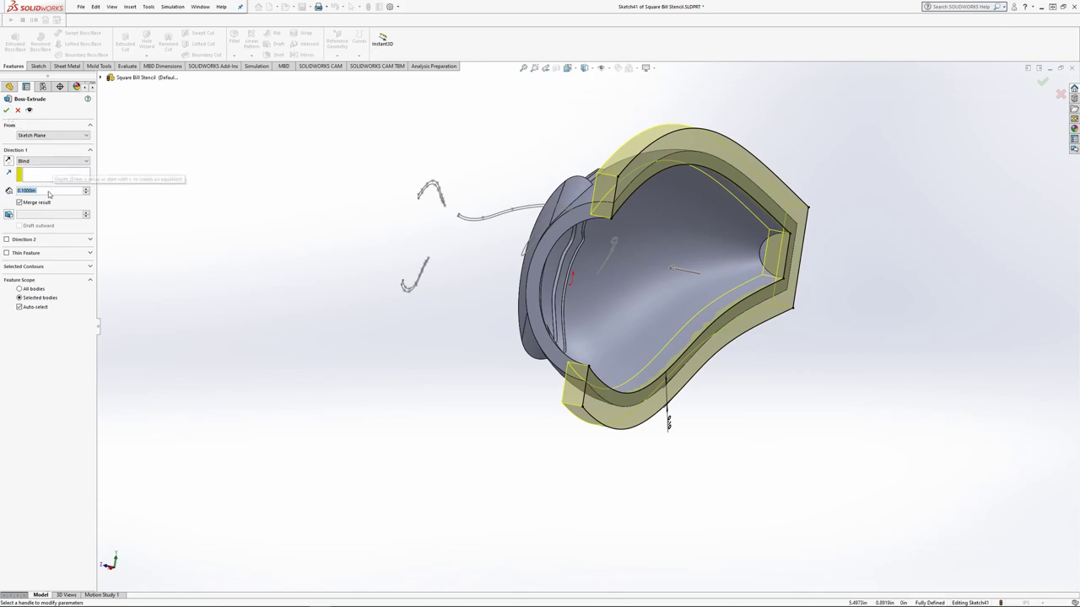
pyautogui.write('0.08')
pyautogui.press('Return')
pyautogui.click(7, 110)
# Show the Side View sketch with the lure's reference picture, with the part seen from the front
pyautogui.moveTo(281, 190); pyautogui.dragTo(446, 222, button='middle')
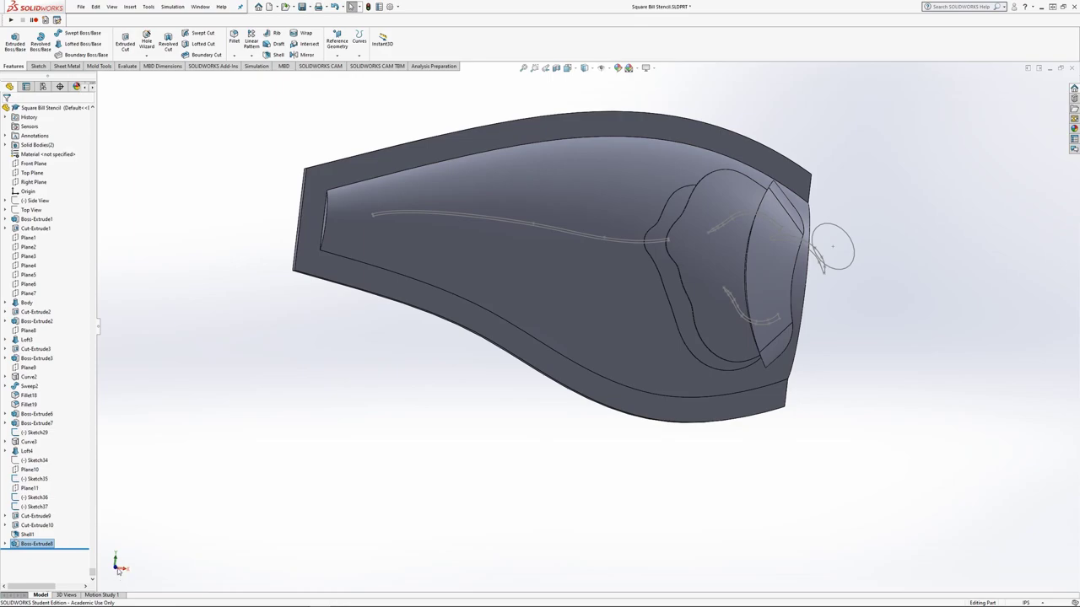
pyautogui.hotkey('ctrl', '1')
pyautogui.click(523, 67)
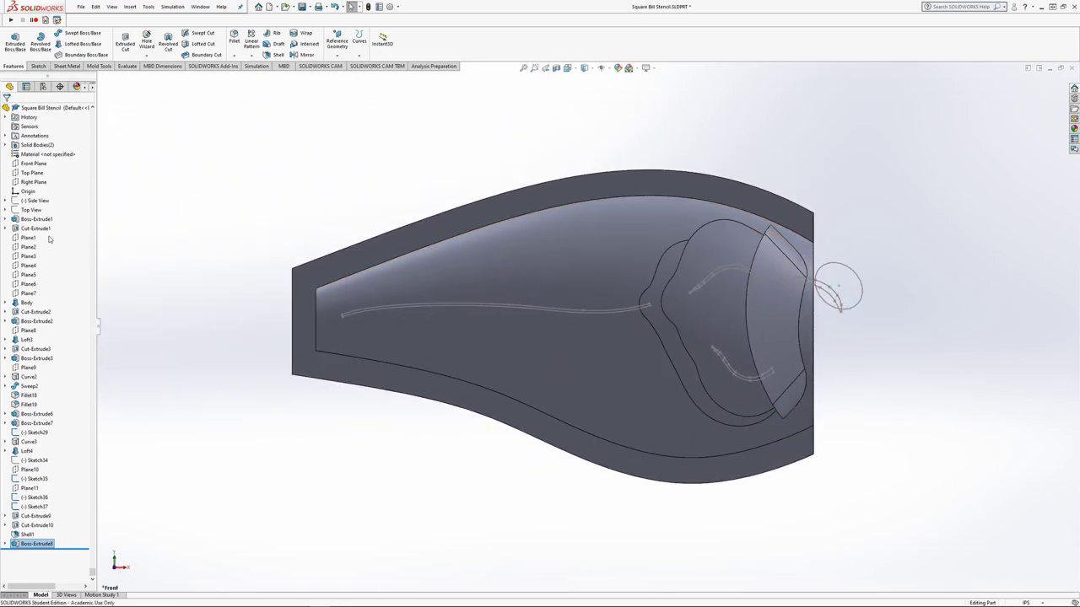
pyautogui.click(38, 201)
pyautogui.click(50, 191)
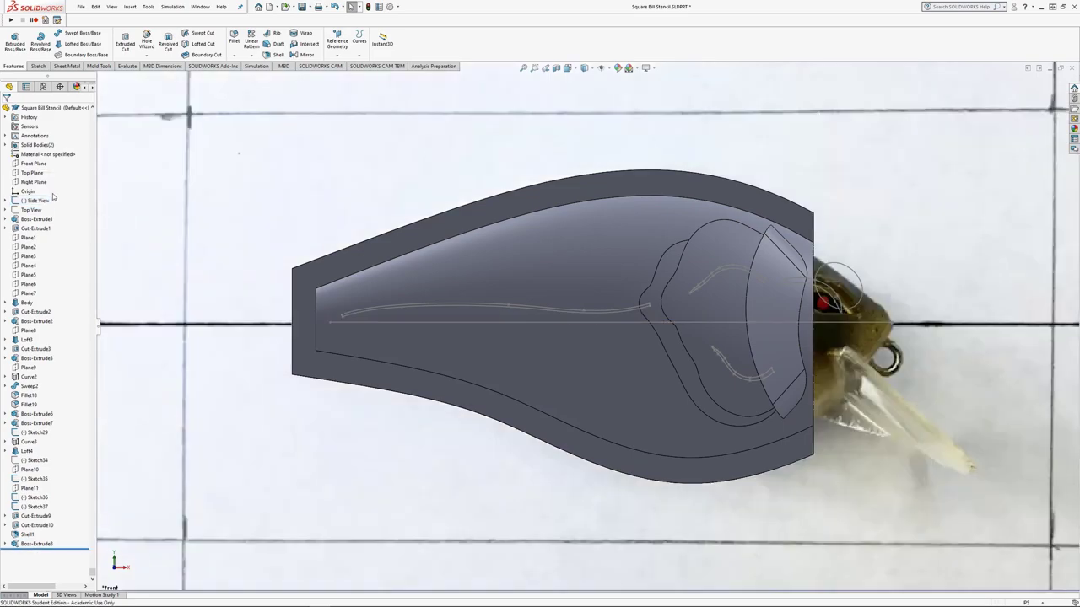
# Sketch a rectangle about 0.24 x 0.19 in on the Front Plane around the lure's tail hook eye, as seen from the back
pyautogui.click(113, 569)
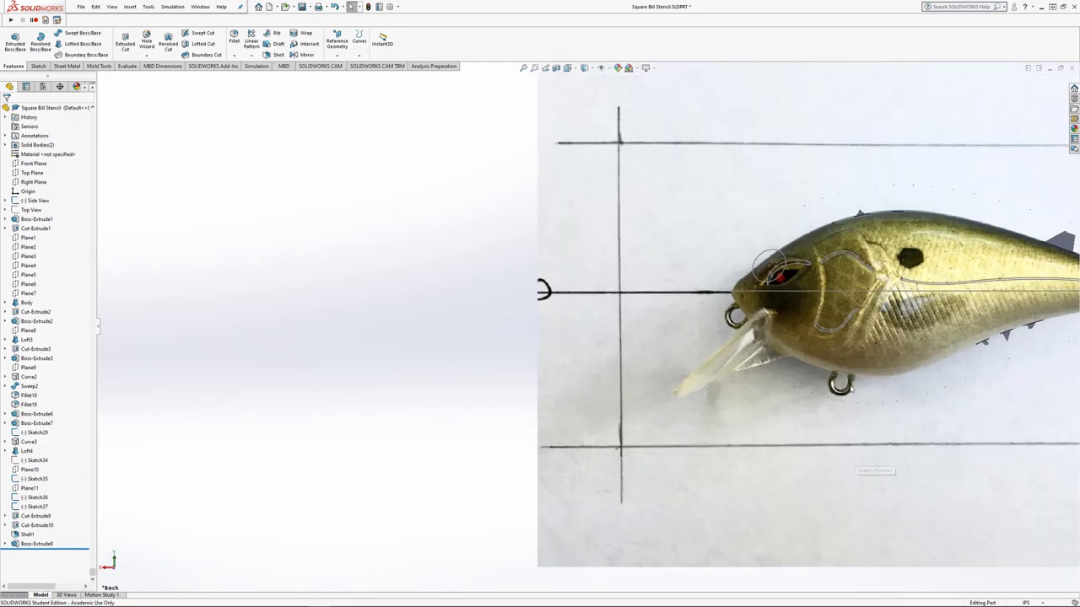
pyautogui.scroll(-4, 843, 362)
pyautogui.scroll(5, 837, 365)
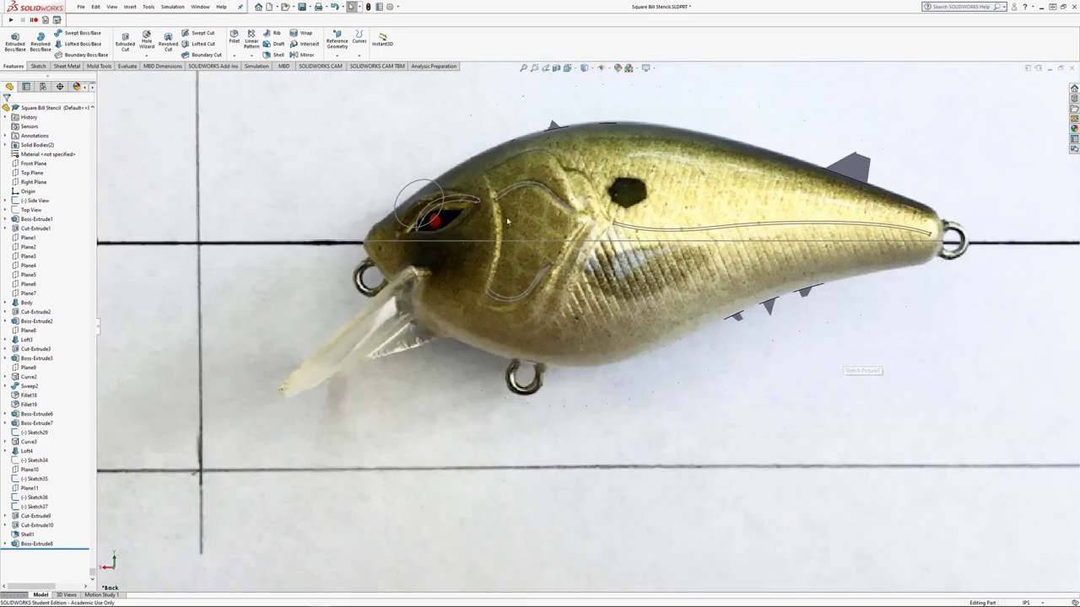
pyautogui.click(34, 164)
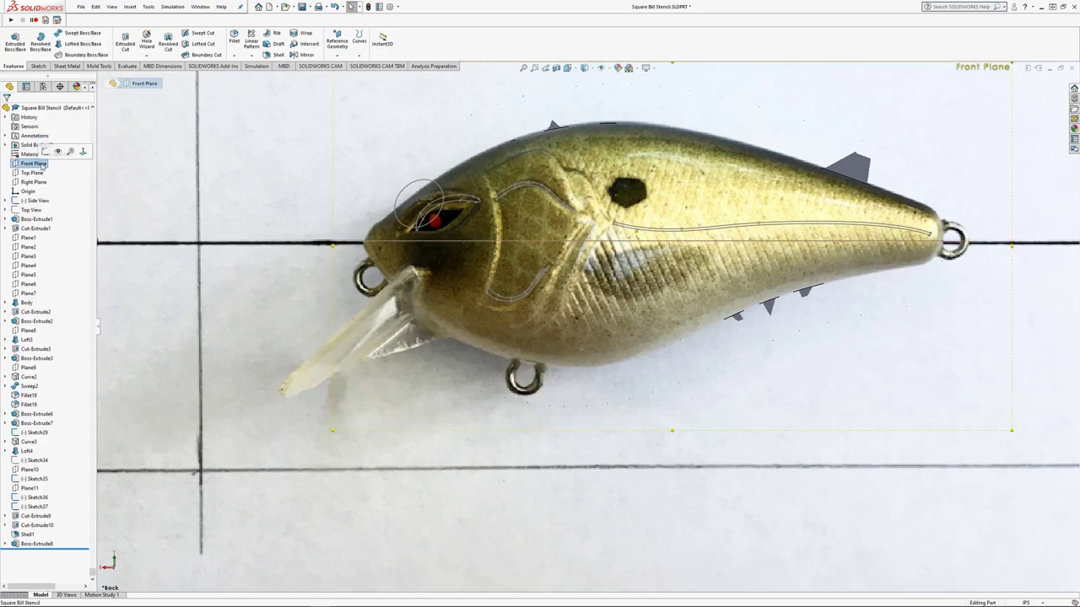
pyautogui.click(61, 154)
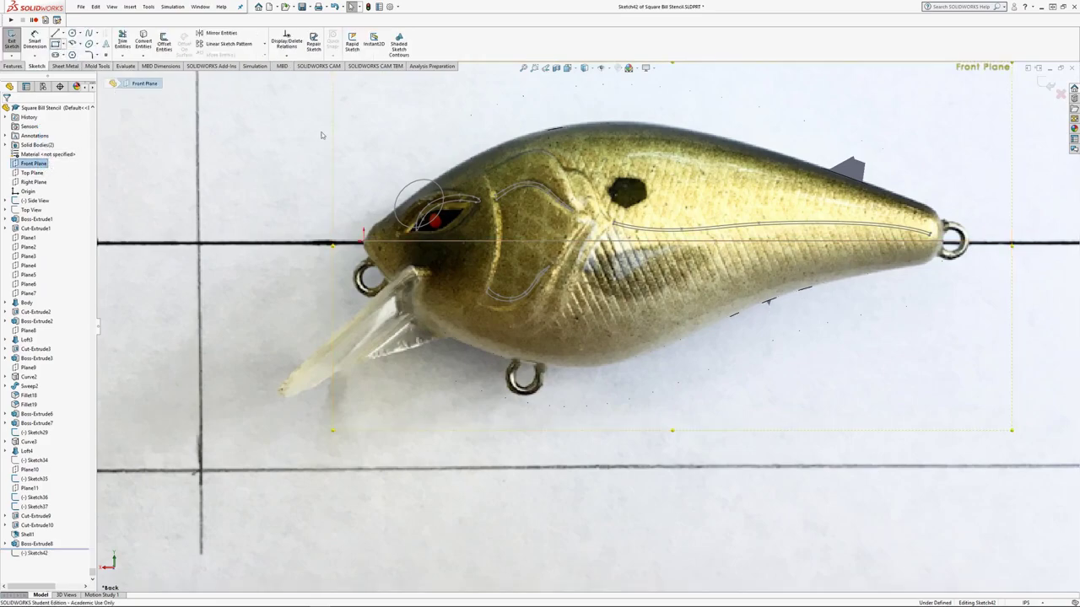
pyautogui.click(54, 44)
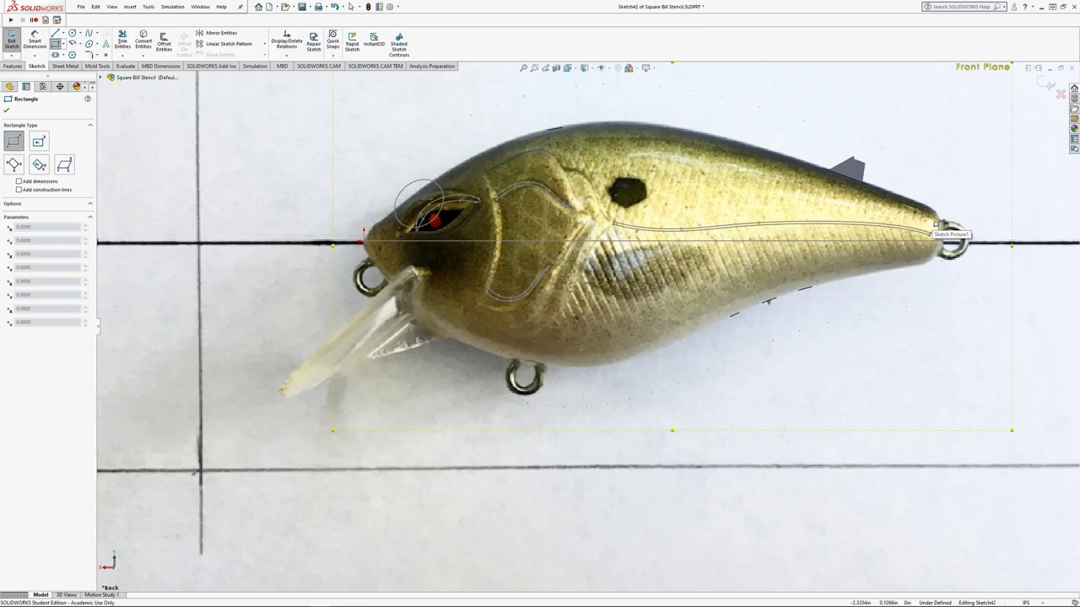
pyautogui.click(934, 216)
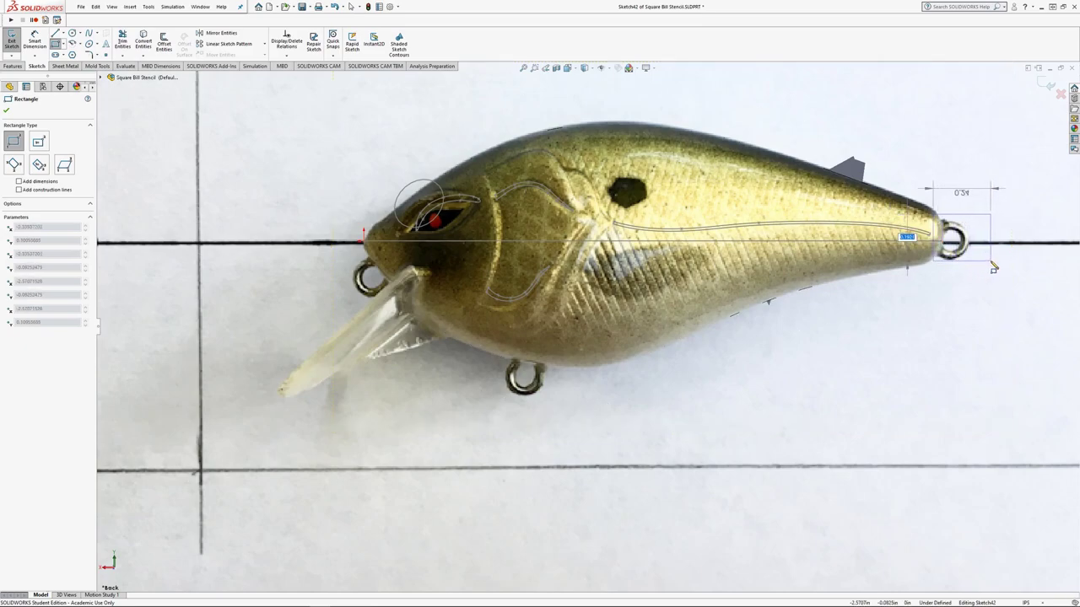
pyautogui.click(991, 262)
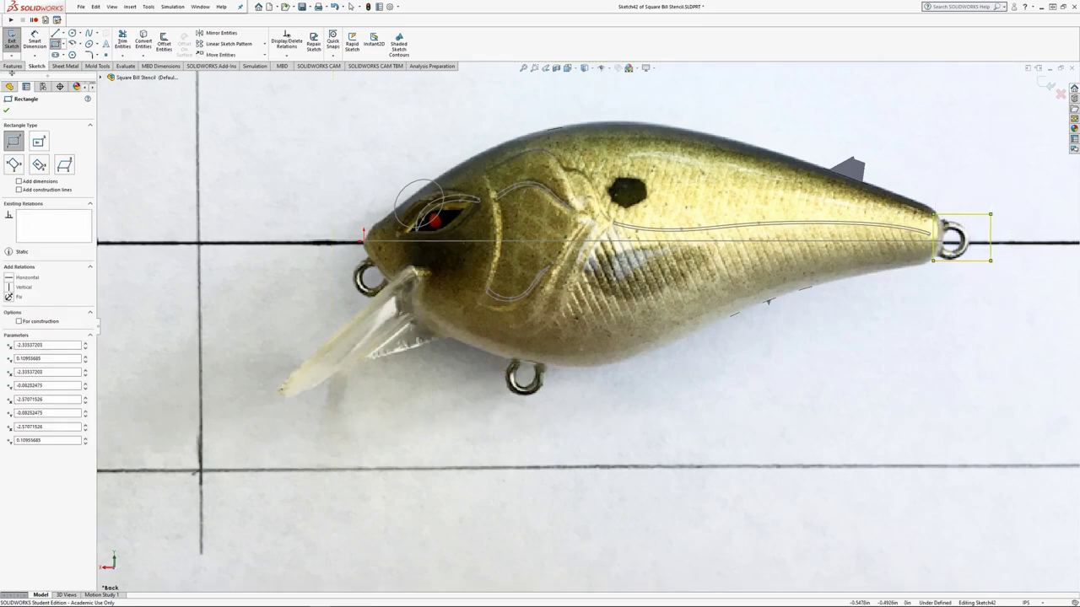
# Draw a closed tilted rectangle of four lines, about 0.21 in wide, around the belly hook eye in the picture
pyautogui.click(55, 33)
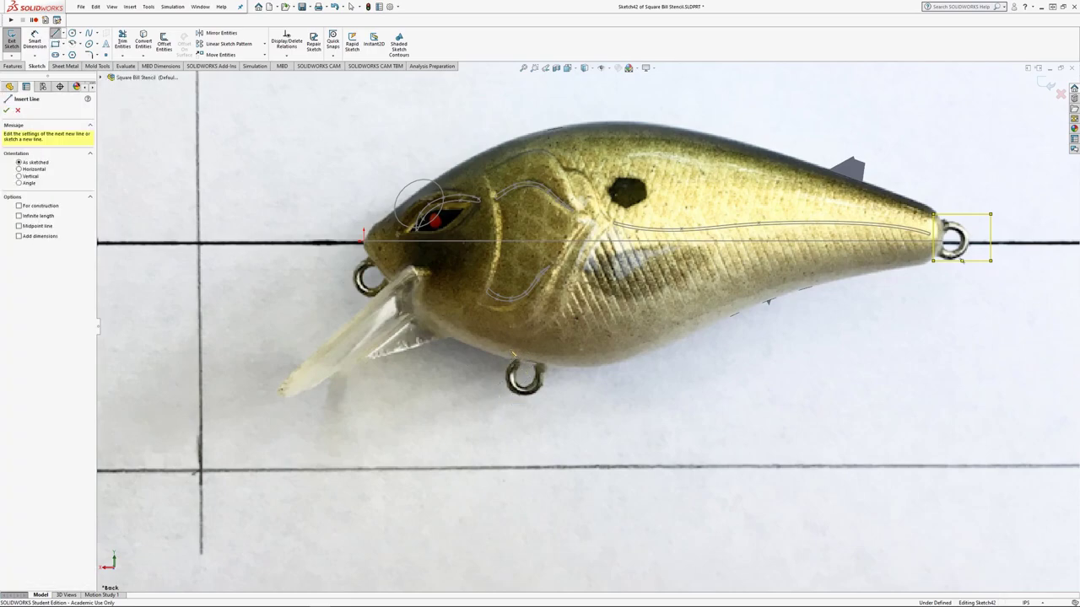
pyautogui.click(526, 371)
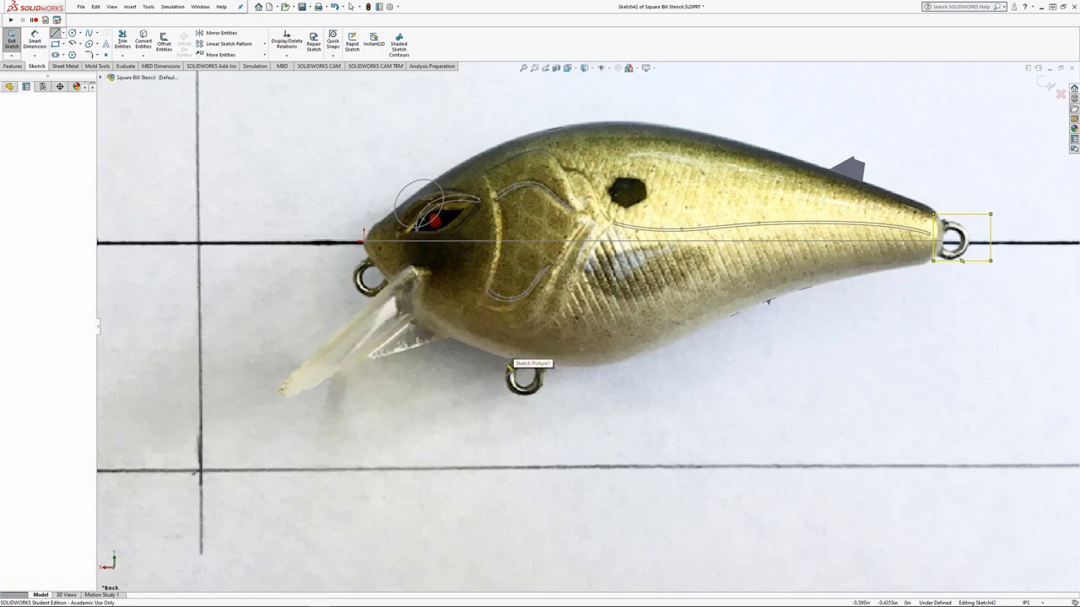
pyautogui.click(494, 400)
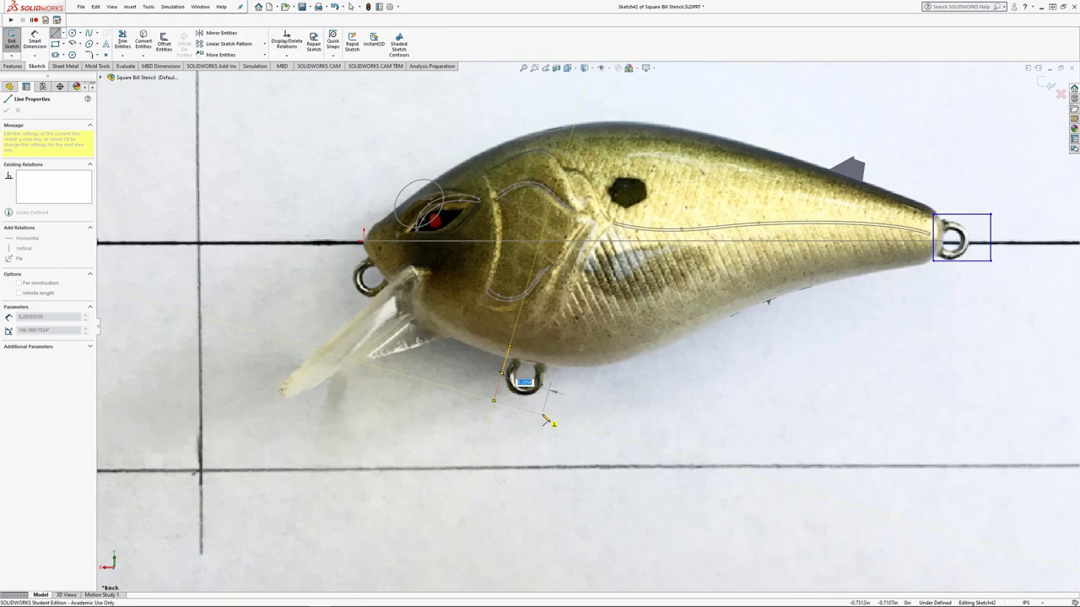
pyautogui.click(541, 414)
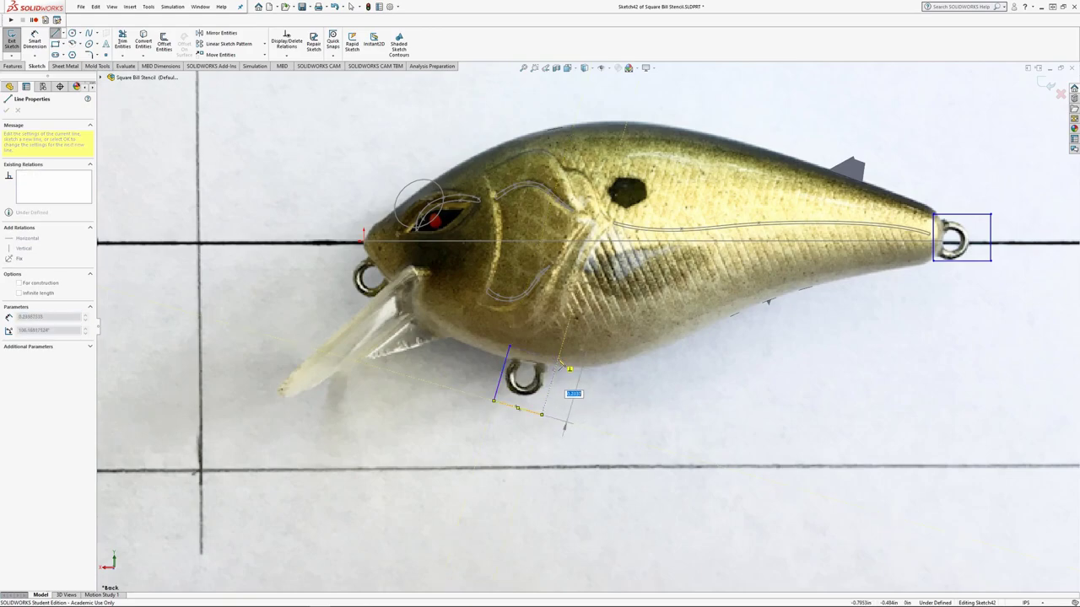
pyautogui.click(558, 361)
pyautogui.click(509, 347)
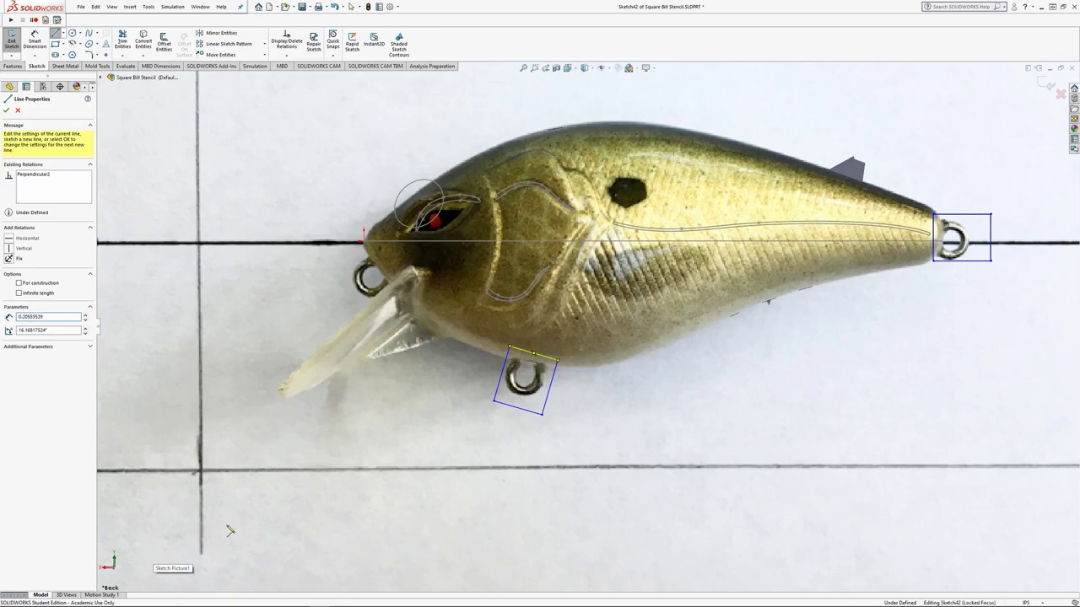
# Move the inner edges of the belly and tail rectangles outward, close to the inner outline of the flange
pyautogui.moveTo(234, 525)
pyautogui.mouseDown(button='middle')
pyautogui.moveTo(414, 527)
pyautogui.moveTo(388, 540)
pyautogui.moveTo(329, 473)
pyautogui.moveTo(349, 338)
pyautogui.moveTo(403, 377)
pyautogui.moveTo(468, 363)
pyautogui.mouseUp(button='middle')
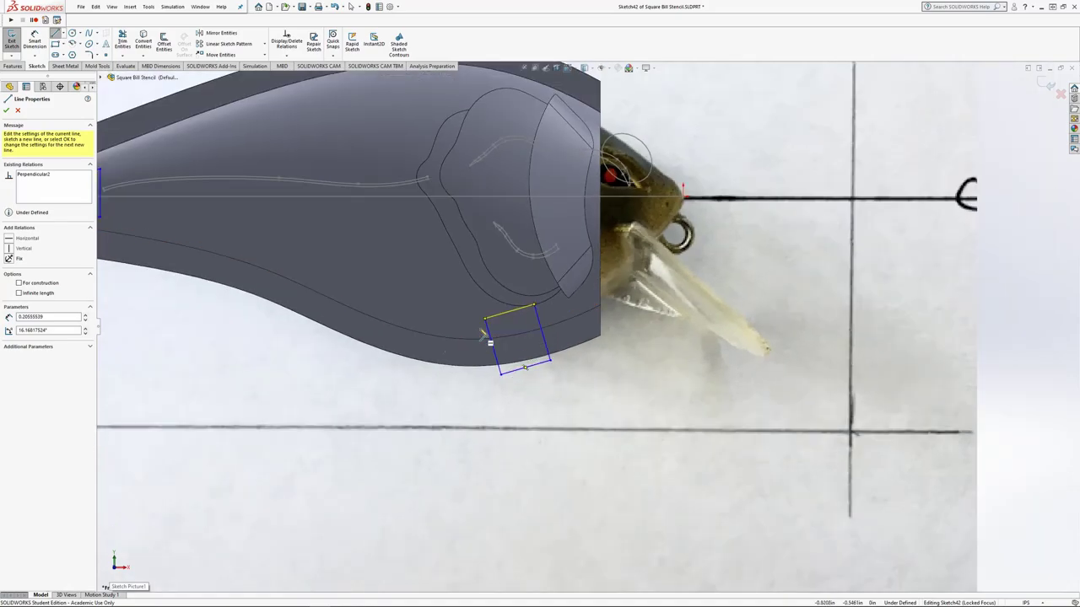
pyautogui.click(506, 320)
pyautogui.moveTo(508, 311); pyautogui.dragTo(511, 330)
pyautogui.scroll(3, 215, 341)
pyautogui.scroll(-3, 292, 236)
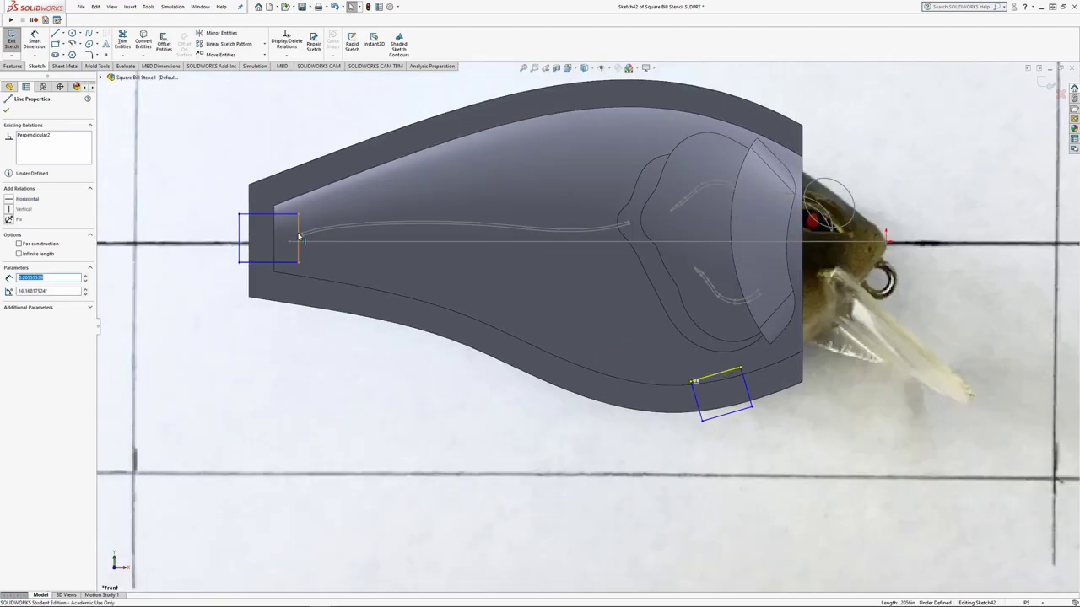
pyautogui.moveTo(298, 237); pyautogui.dragTo(280, 240)
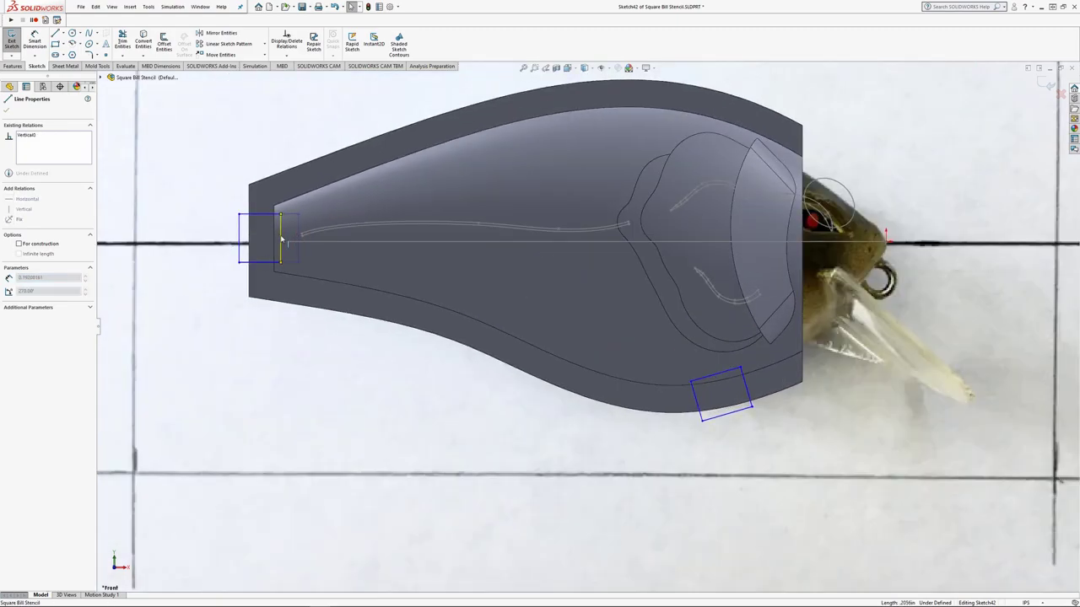
# Extrude-cut the two rectangles through the flange in the reversed direction to make hook eye notches at the tail and belly
pyautogui.click(13, 65)
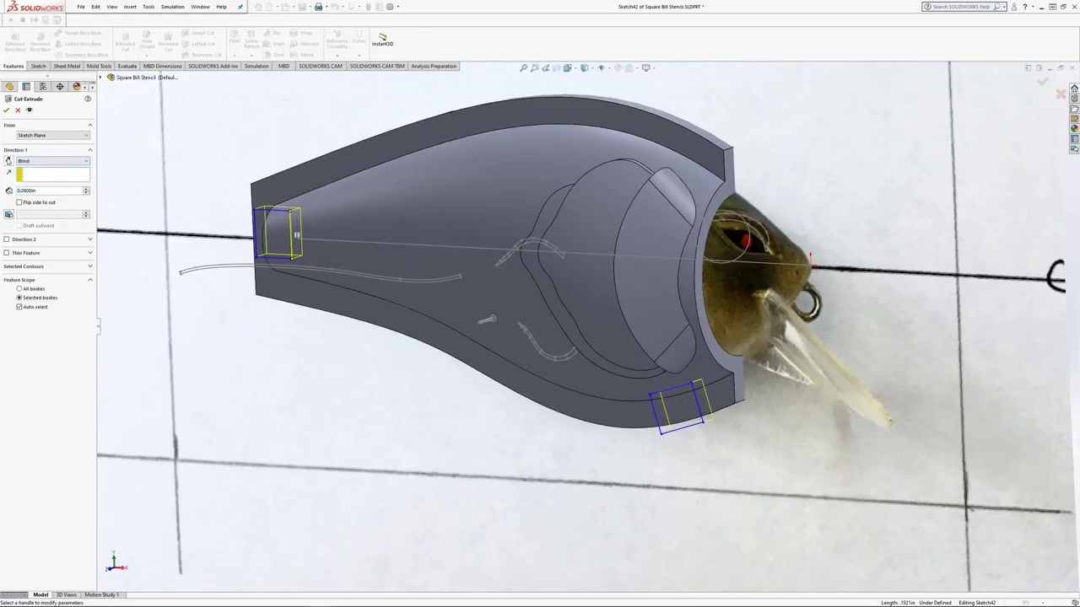
pyautogui.scroll(3, 79, 190)
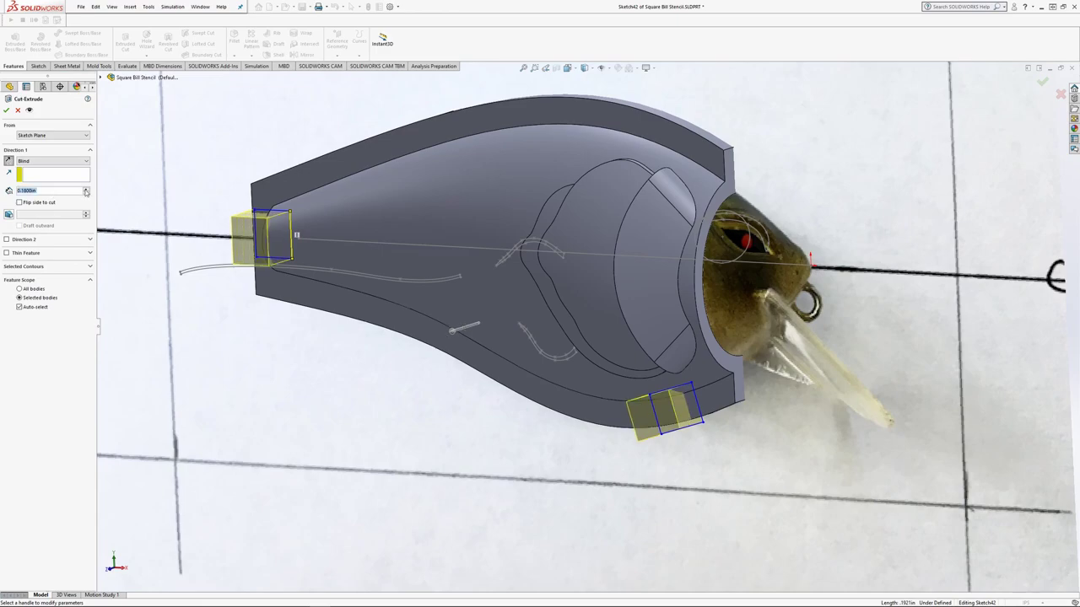
pyautogui.click(7, 110)
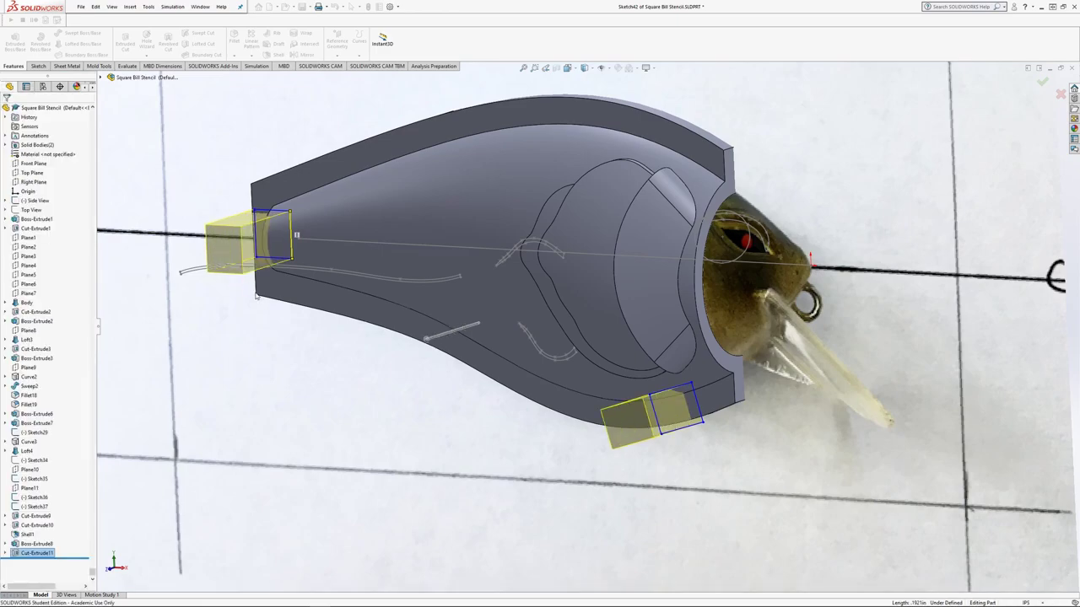
pyautogui.click(109, 572)
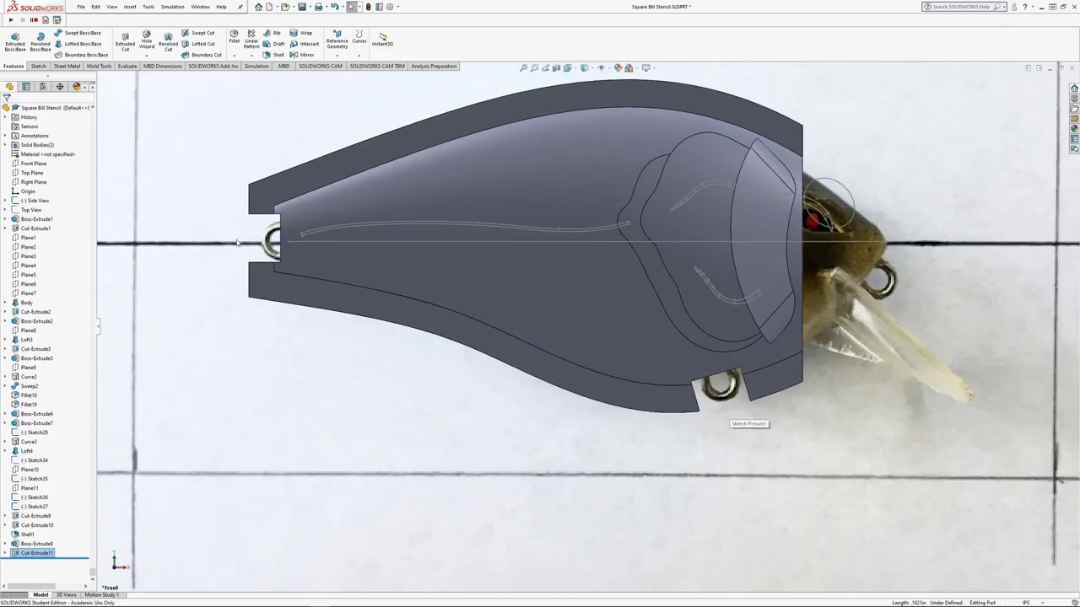
# Edit the notch sketch, lowering the tail rectangle's upper edge and narrowing the belly rectangle from its tail side, and rebuild the cut
pyautogui.click(37, 544)
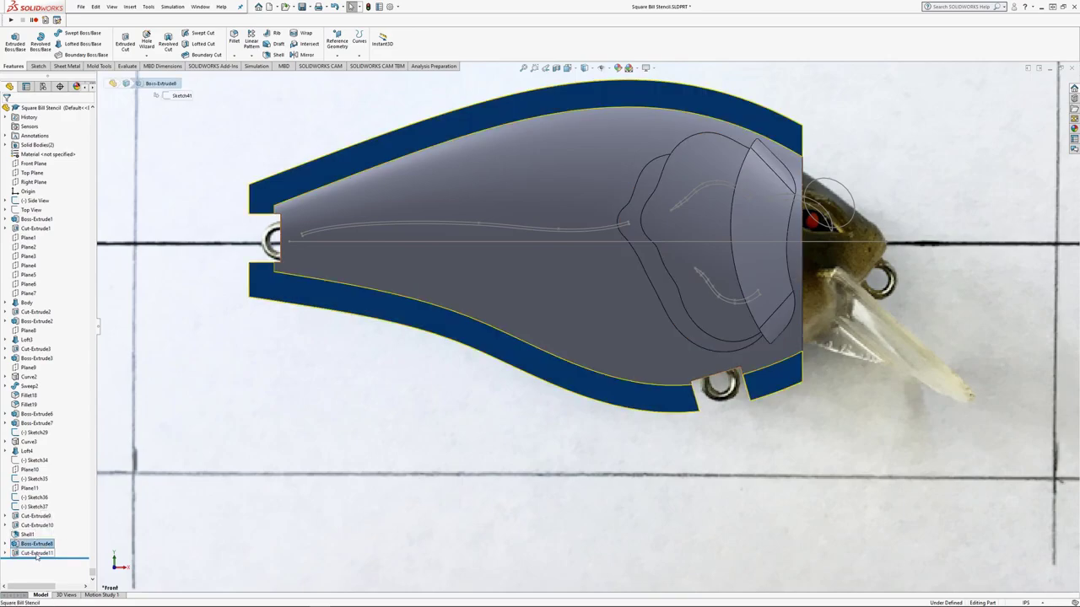
pyautogui.click(36, 553)
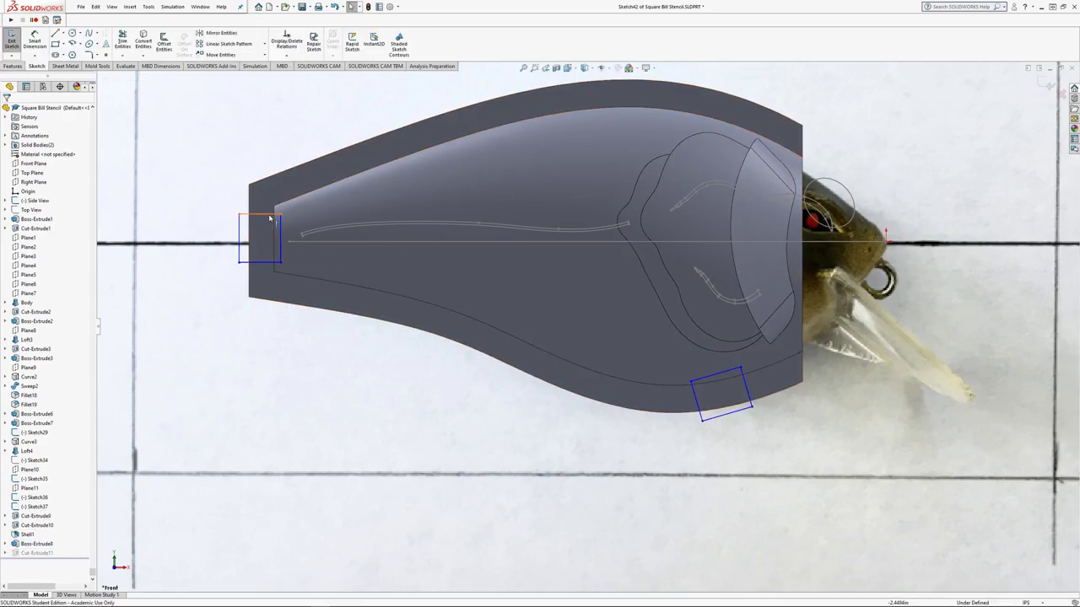
pyautogui.click(267, 216)
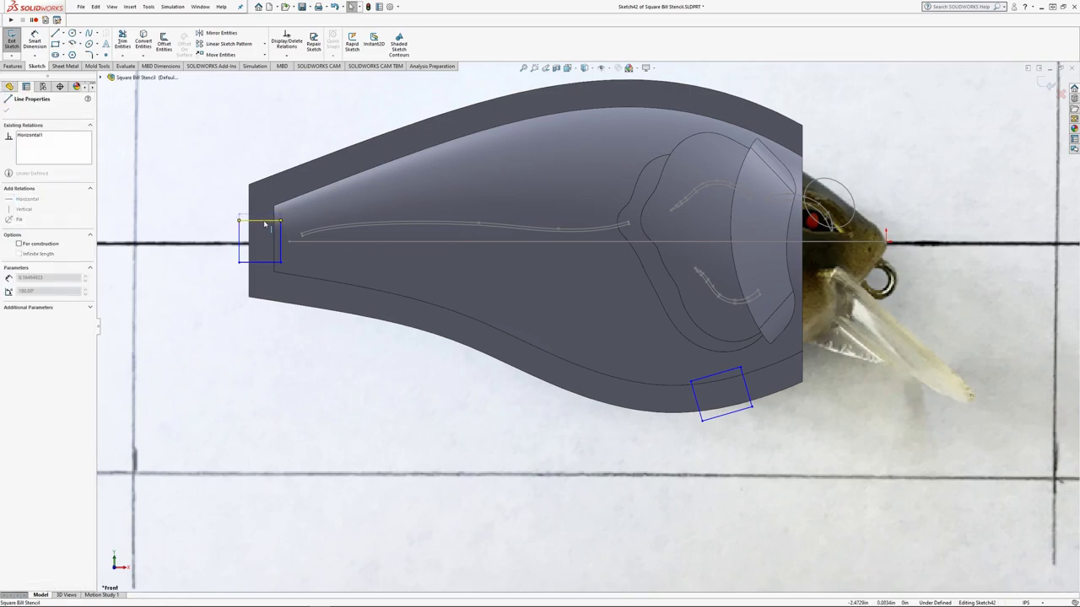
pyautogui.click(699, 407)
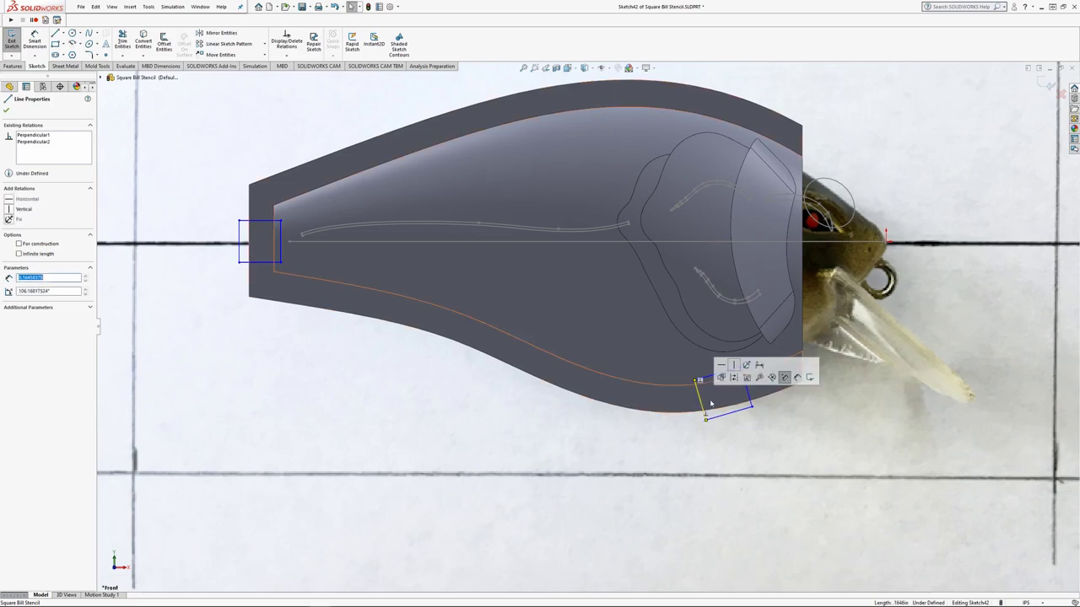
pyautogui.click(6, 111)
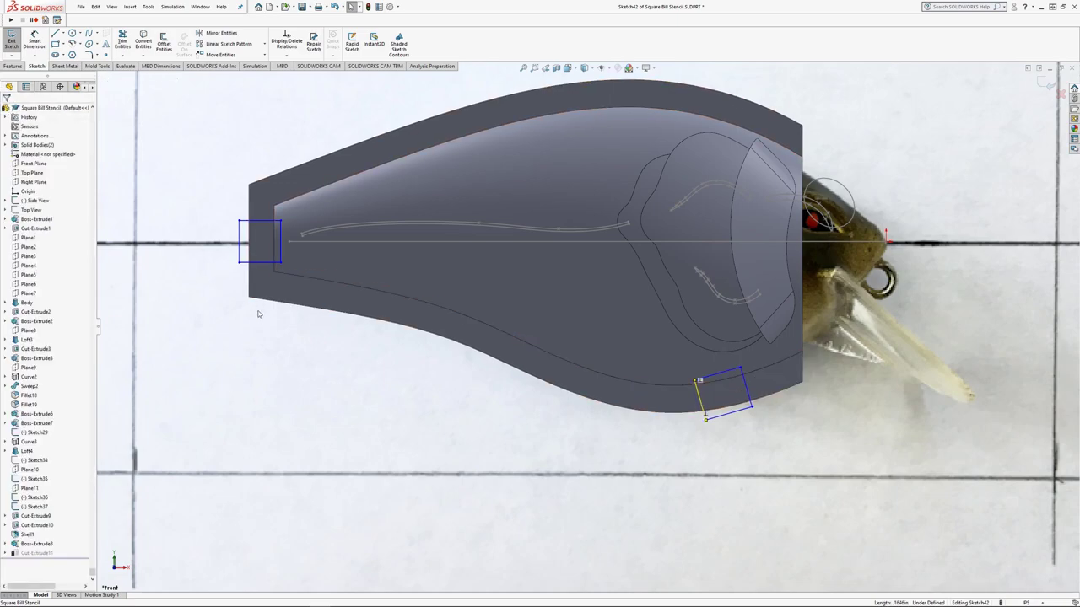
pyautogui.click(1046, 86)
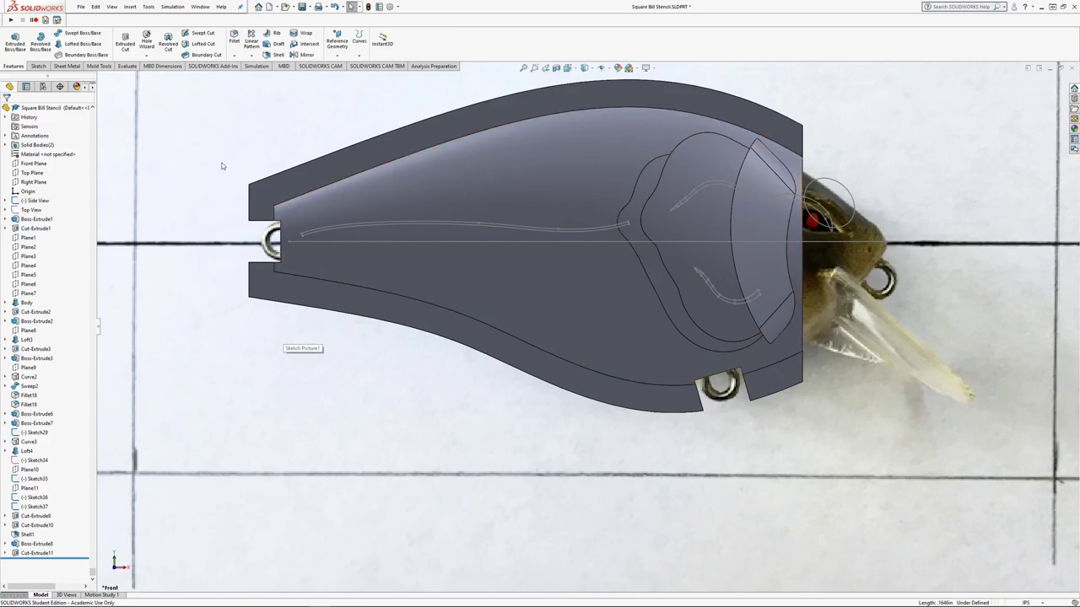
# Fillet the four outer corner edges of the flange, two at the tail and two at the head, with a 0.1 in radius
pyautogui.moveTo(217, 166); pyautogui.dragTo(208, 145, button='middle')
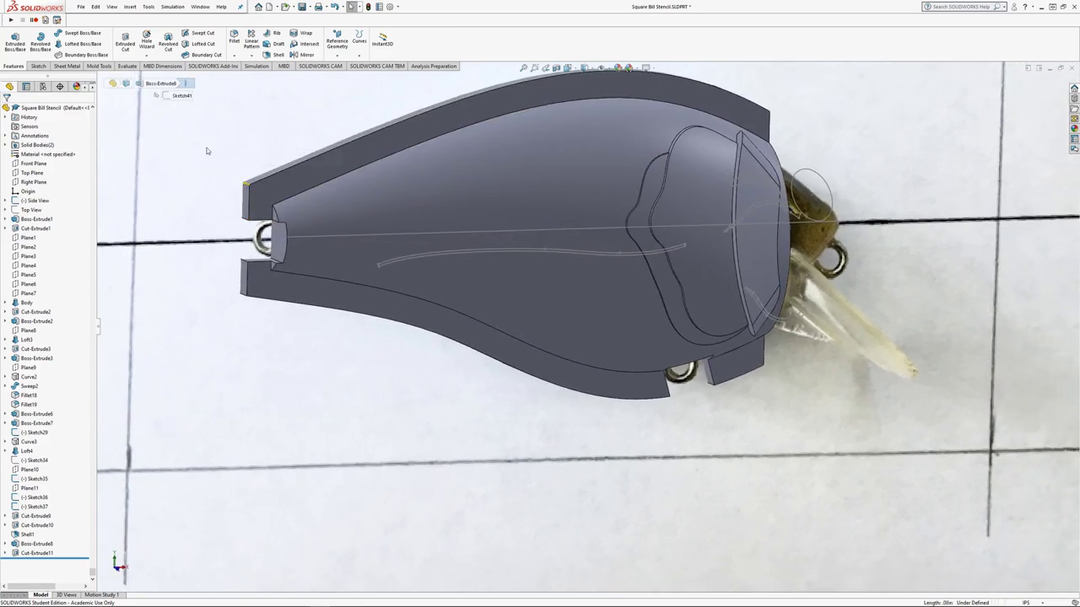
pyautogui.click(234, 38)
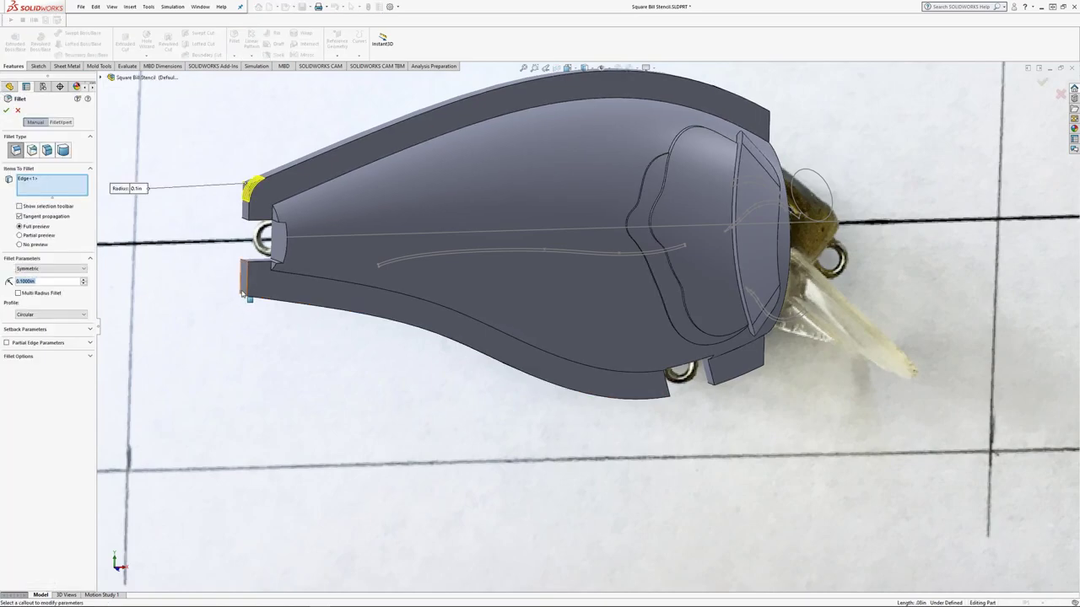
pyautogui.click(242, 295)
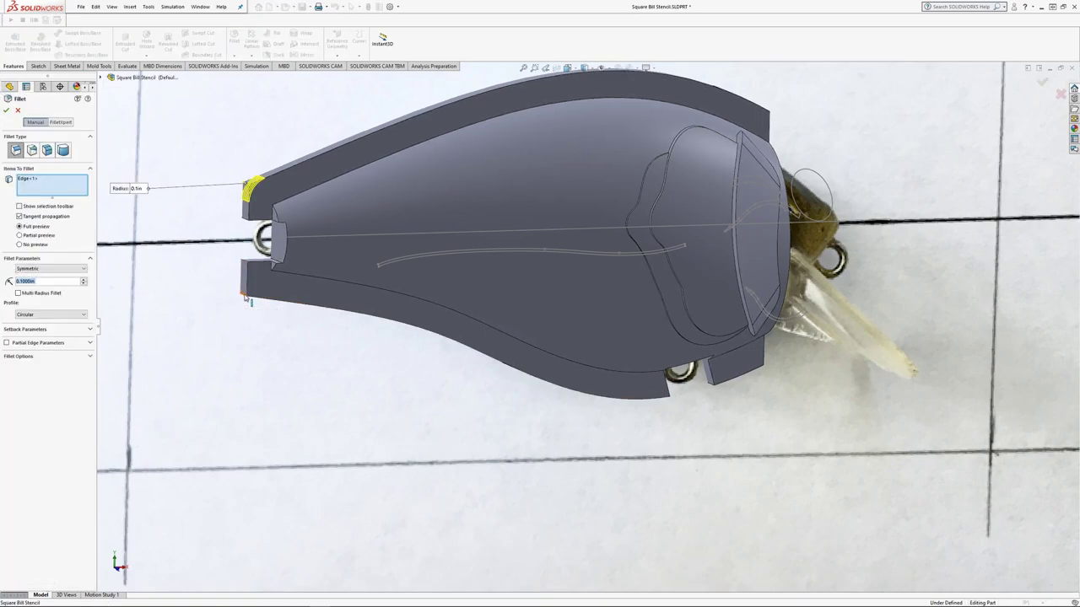
pyautogui.click(757, 197)
pyautogui.moveTo(856, 127); pyautogui.dragTo(809, 103, button='middle')
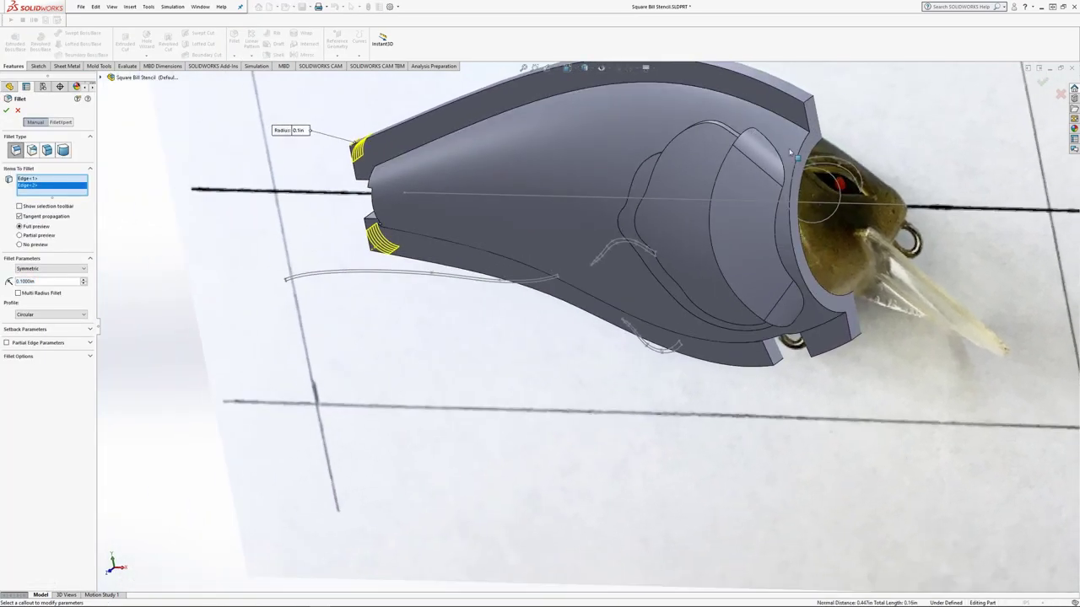
pyautogui.click(809, 102)
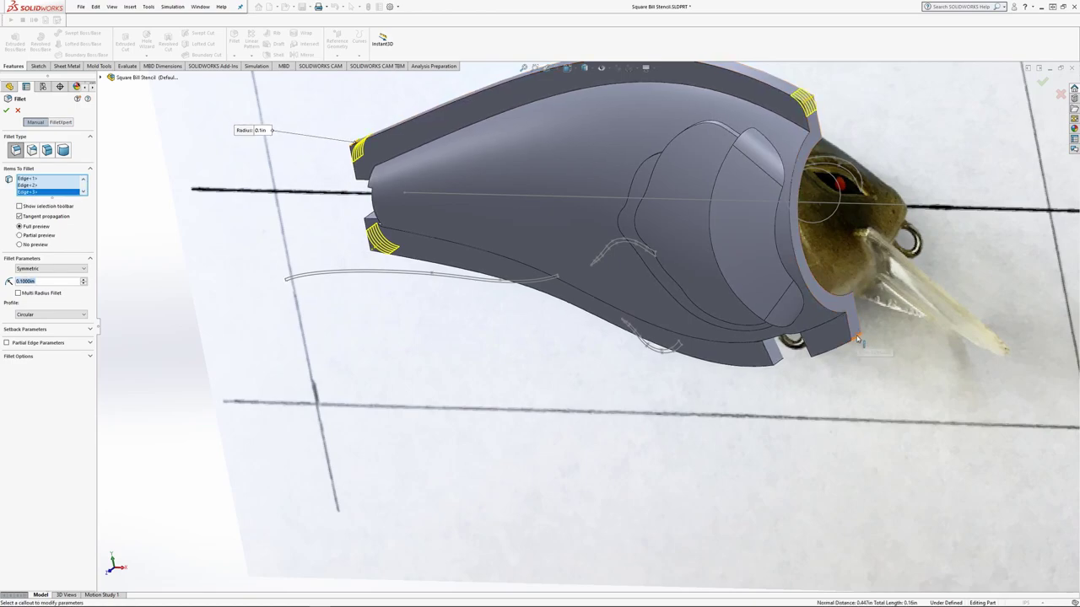
pyautogui.click(857, 338)
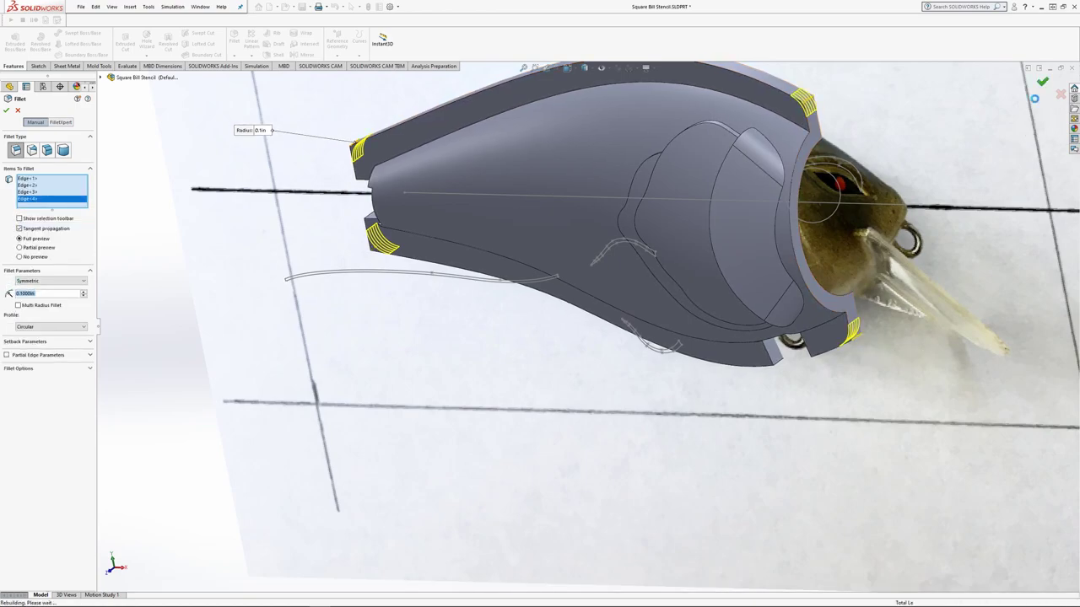
pyautogui.press('Return')
pyautogui.press('Down')
pyautogui.press('Down')
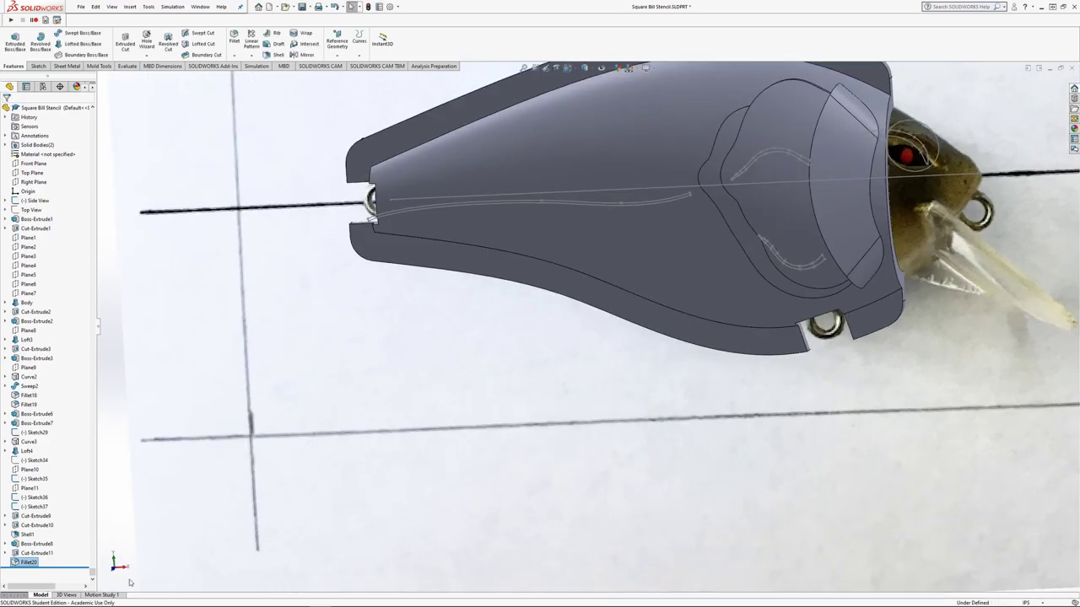
# Save the part as Square Bill Stencil Blank and hide the Side View sketch with its reference picture
pyautogui.hotkey('ctrl', '1')
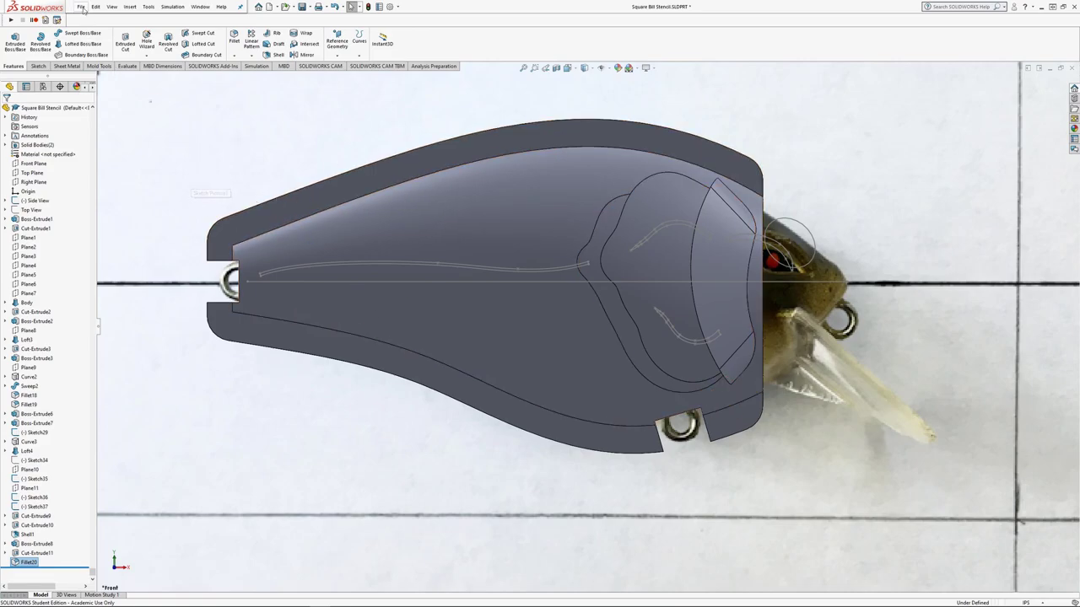
pyautogui.click(81, 7)
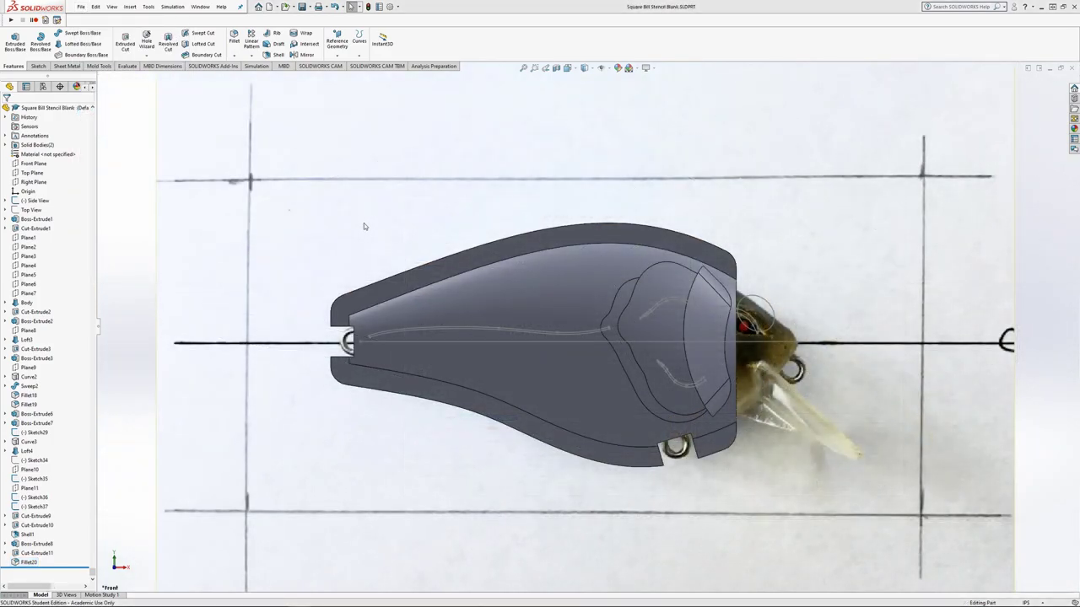
pyautogui.click(37, 201)
pyautogui.click(73, 193)
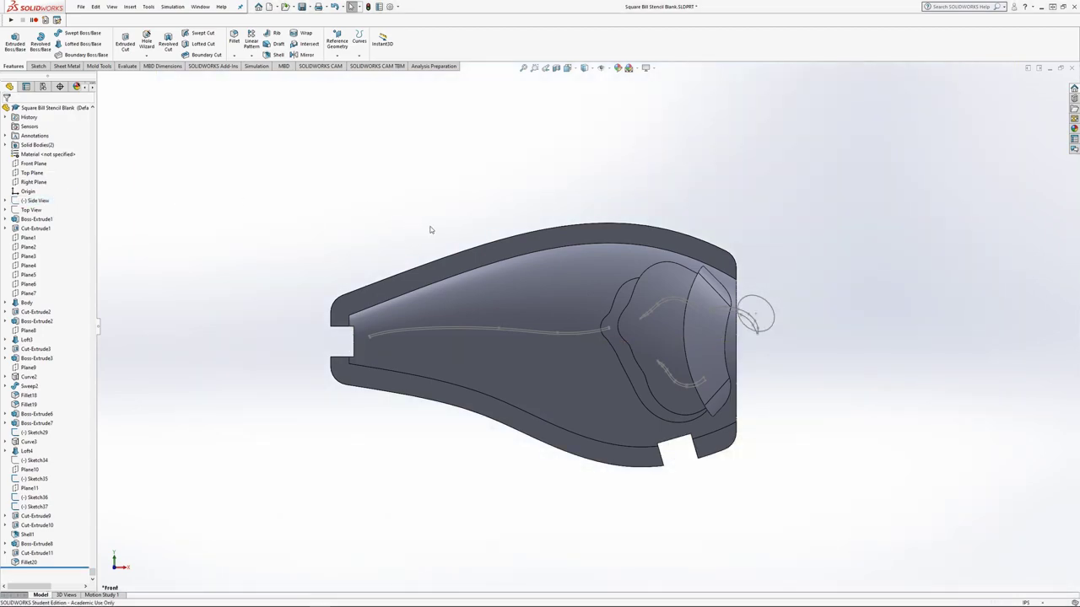
# Edit the notch cut sketch, extending the inner edges of the belly and tail rectangles past the flange into the shell
pyautogui.hotkey('ctrl', '2')
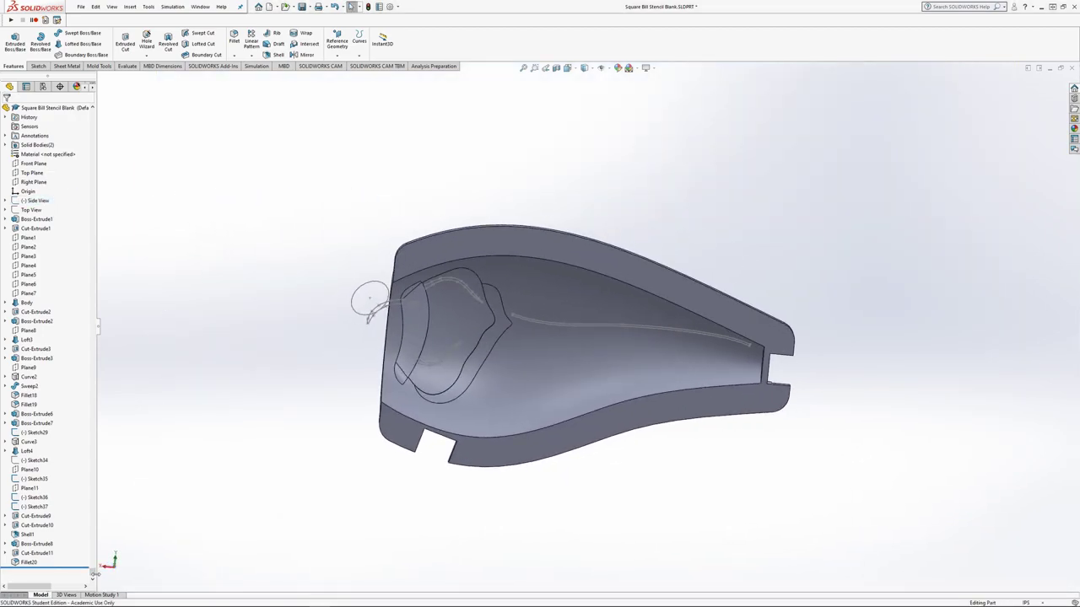
pyautogui.click(38, 553)
pyautogui.click(53, 527)
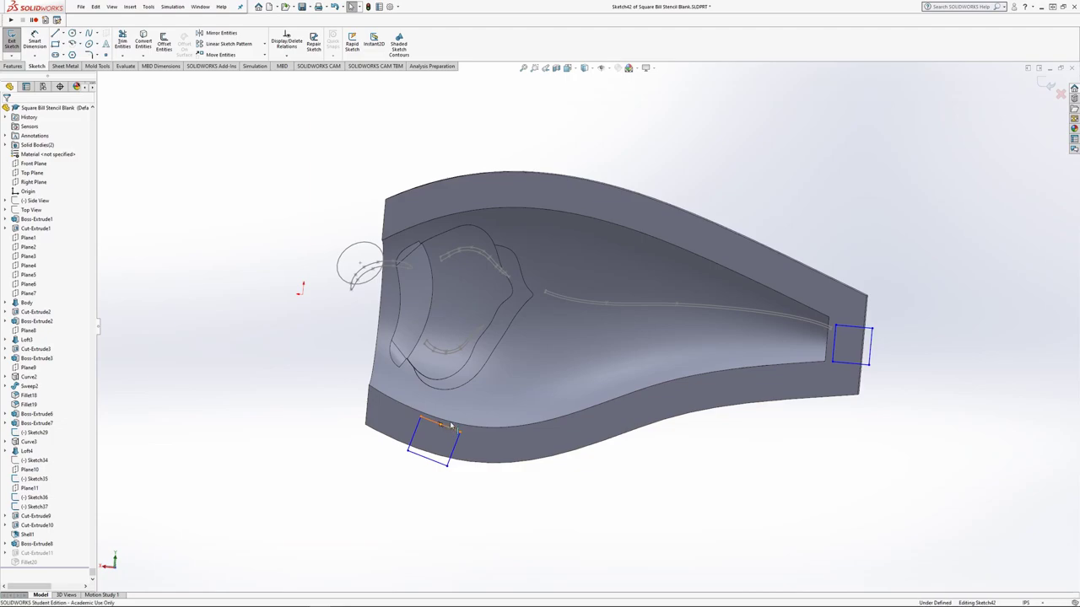
pyautogui.moveTo(448, 431); pyautogui.dragTo(444, 416)
pyautogui.click(823, 344)
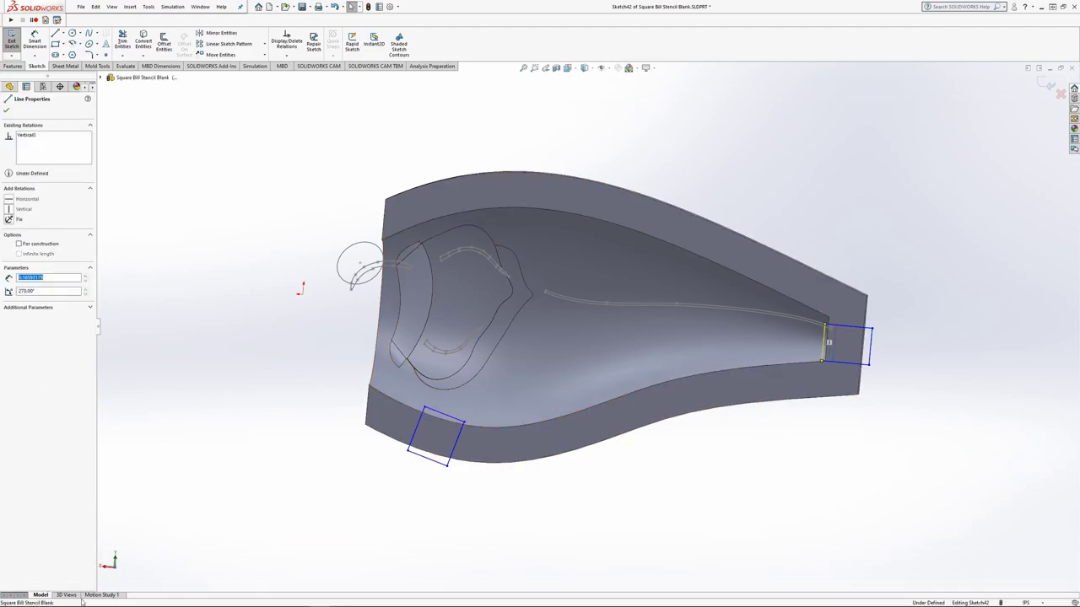
# Raise the tail rectangle's lower and upper edges slightly and rebuild the notch cut
pyautogui.click(118, 570)
pyautogui.scroll(3, 686, 449)
pyautogui.scroll(-6, 939, 357)
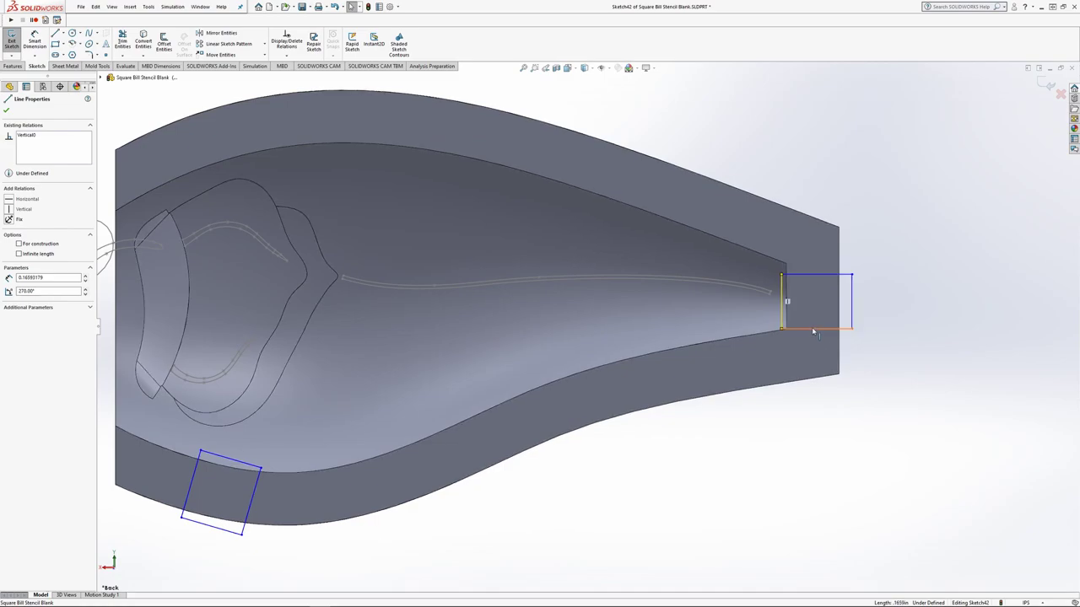
pyautogui.click(815, 328)
pyautogui.moveTo(816, 322); pyautogui.dragTo(818, 324)
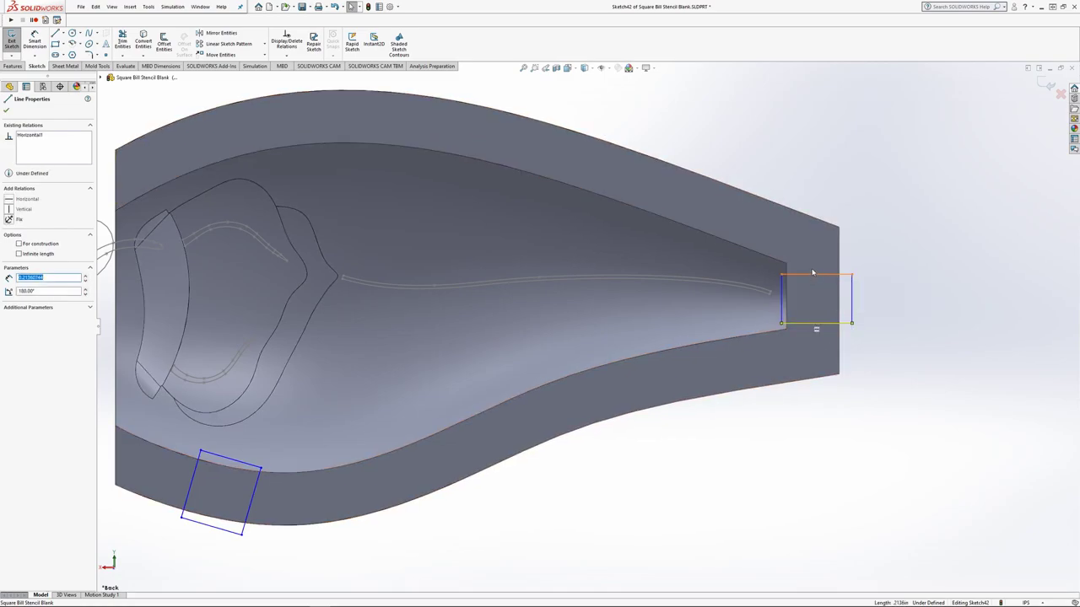
pyautogui.moveTo(812, 273); pyautogui.dragTo(815, 269)
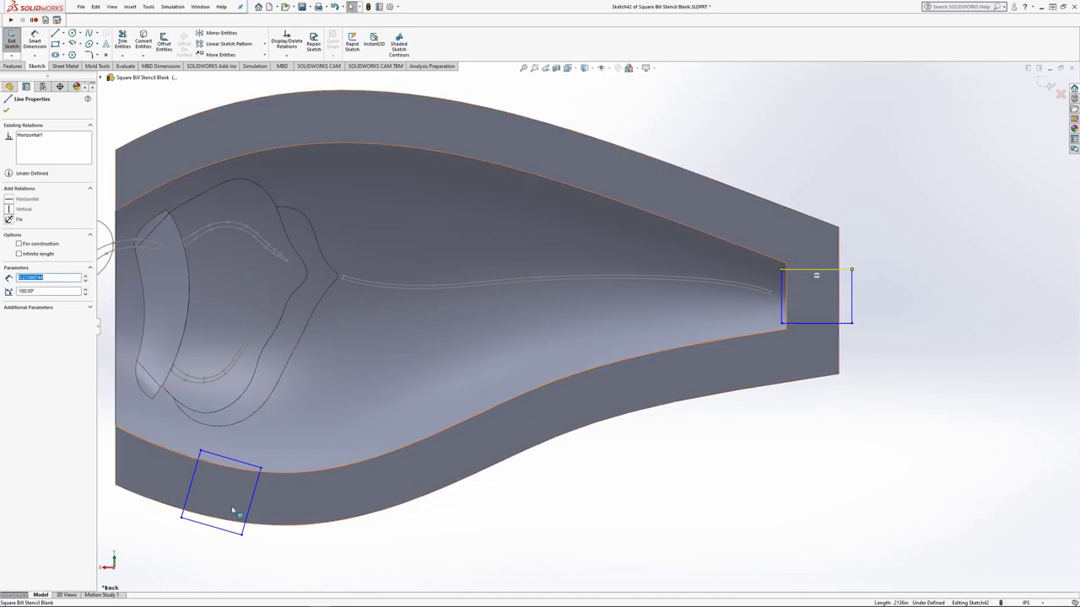
pyautogui.click(1044, 83)
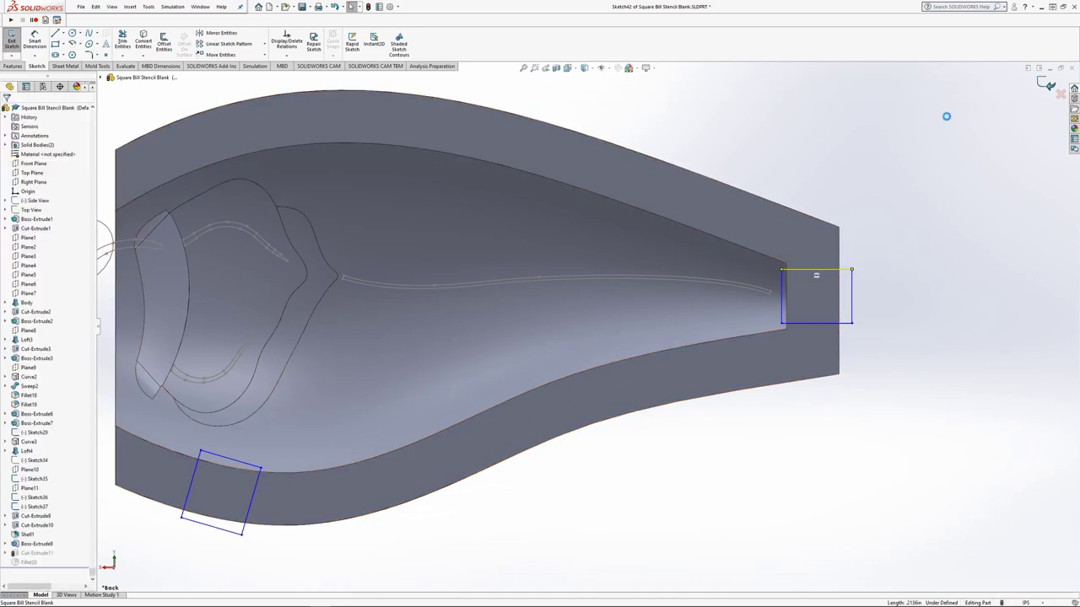
# Show Sketch27, the gill plate profile sketch belonging to Boss-Extrude6, in a front view of the shell
pyautogui.moveTo(880, 177); pyautogui.dragTo(842, 200, button='middle')
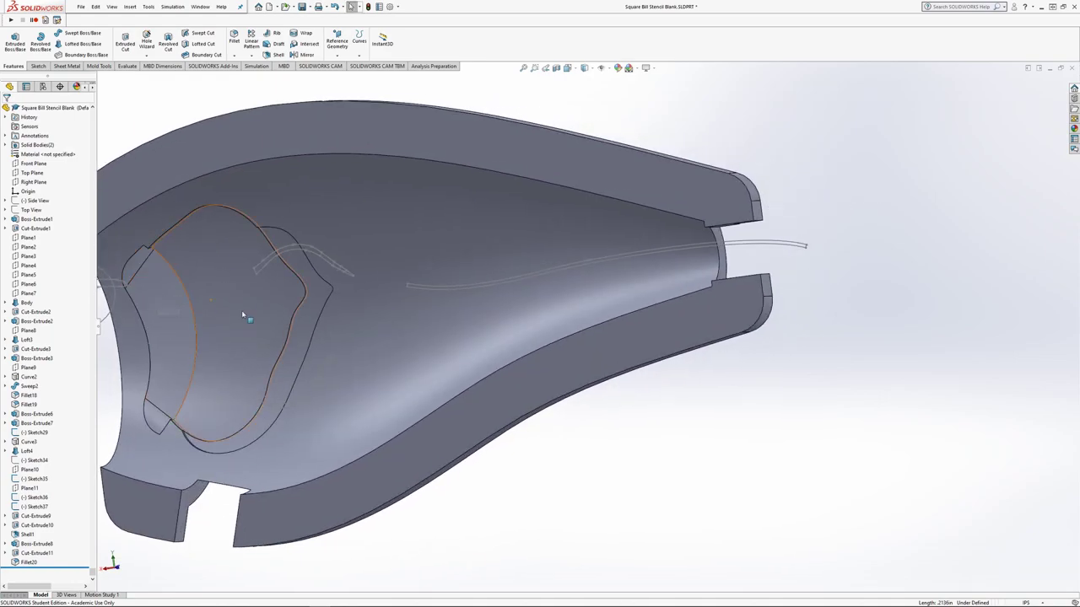
pyautogui.moveTo(248, 308); pyautogui.dragTo(240, 250, button='middle')
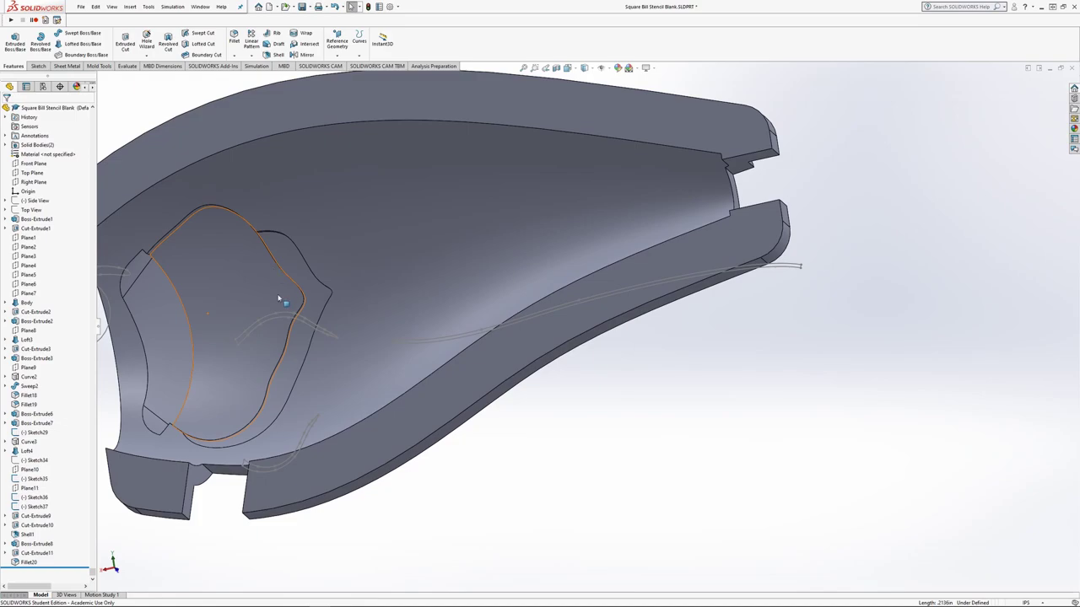
pyautogui.moveTo(277, 296); pyautogui.dragTo(268, 244, button='middle')
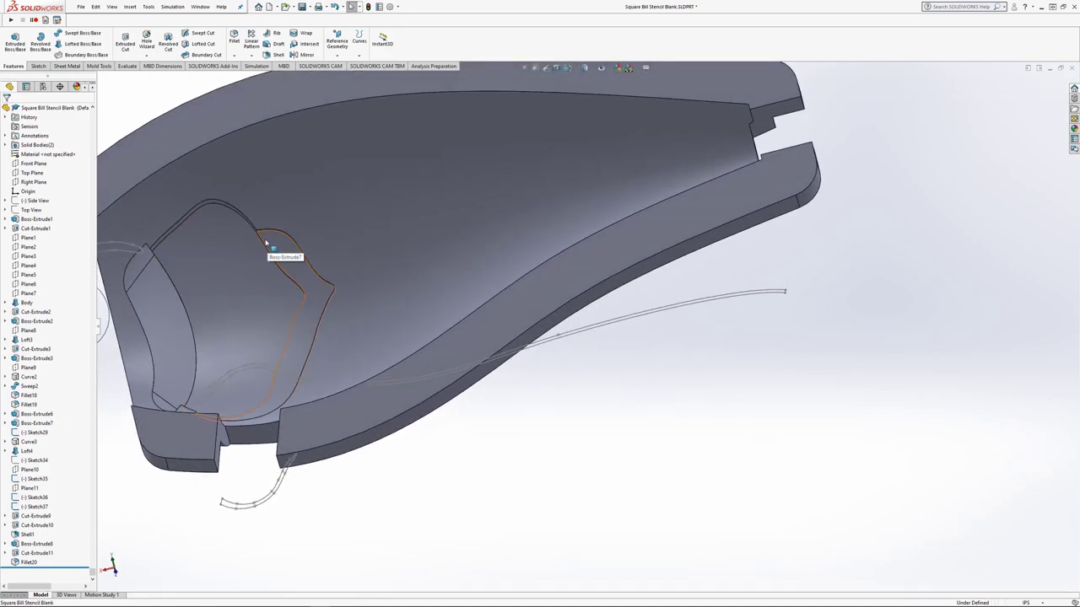
pyautogui.moveTo(573, 438); pyautogui.dragTo(661, 421, button='middle')
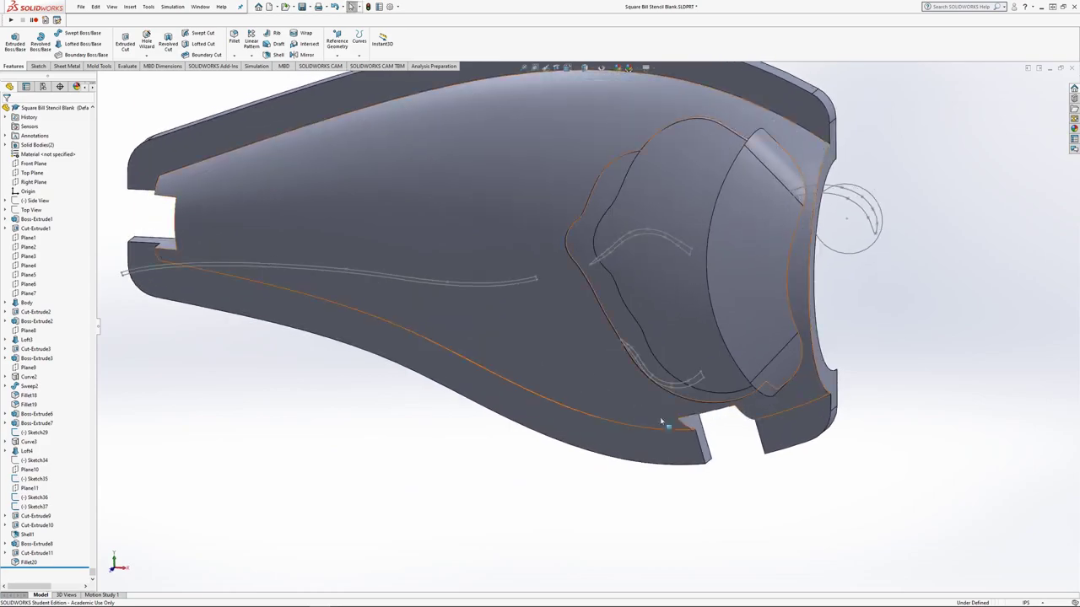
pyautogui.click(113, 570)
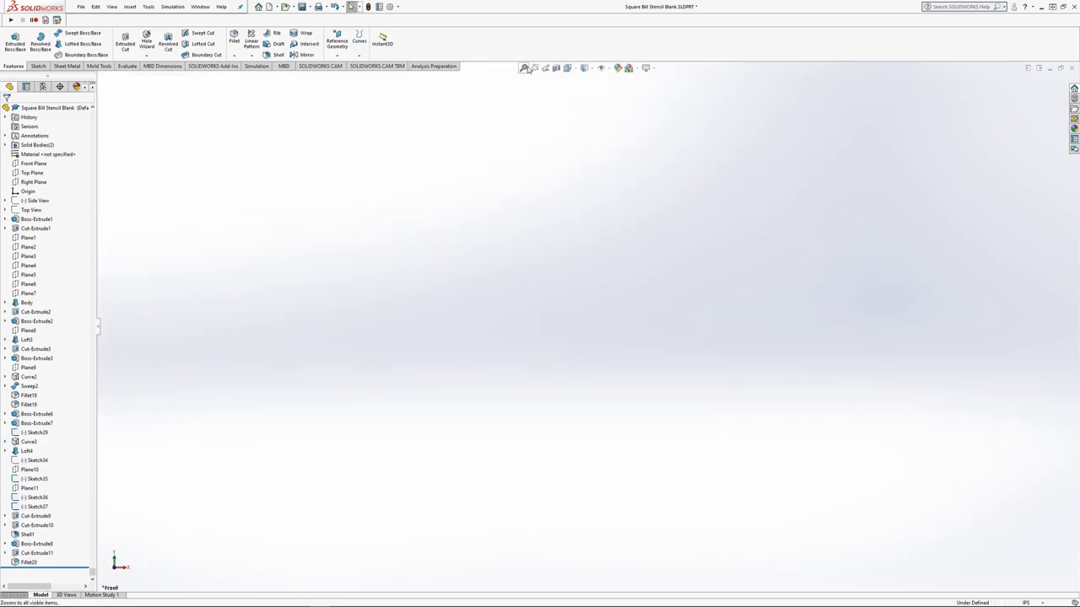
pyautogui.click(523, 67)
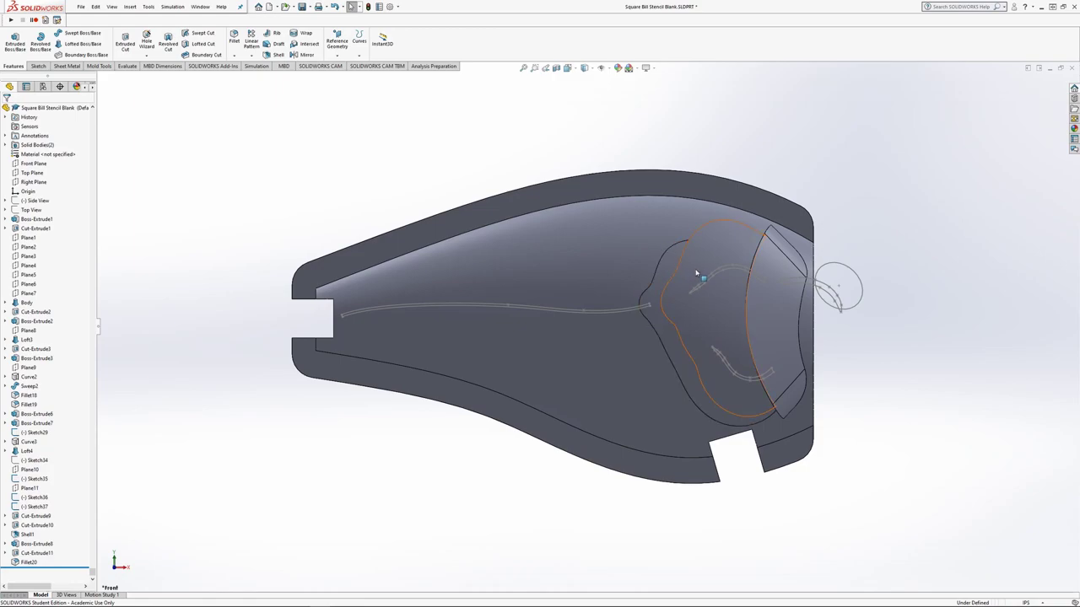
pyautogui.click(6, 424)
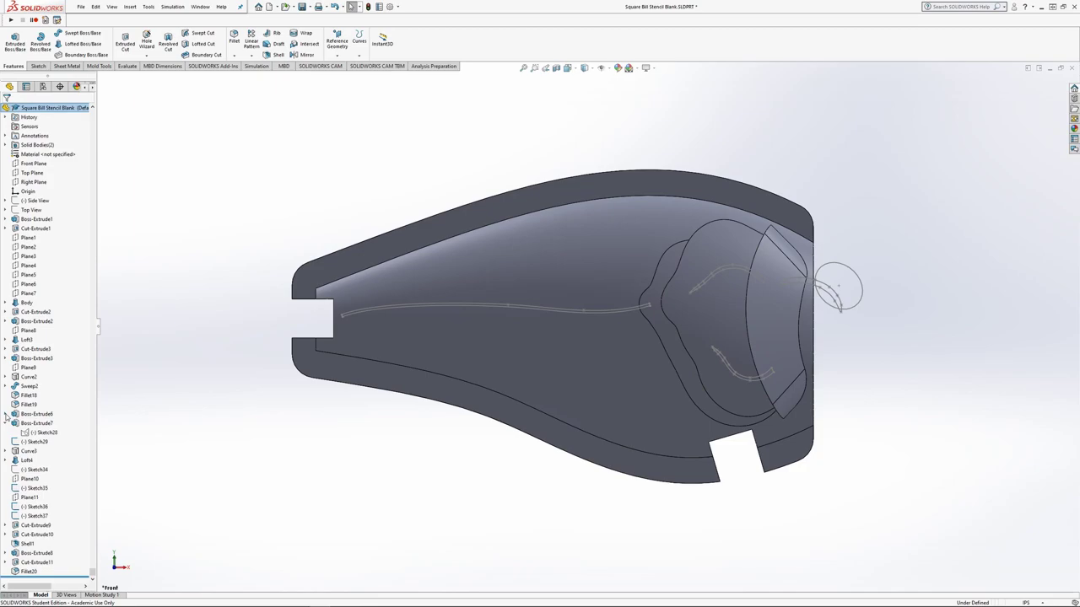
pyautogui.click(6, 414)
pyautogui.click(36, 414)
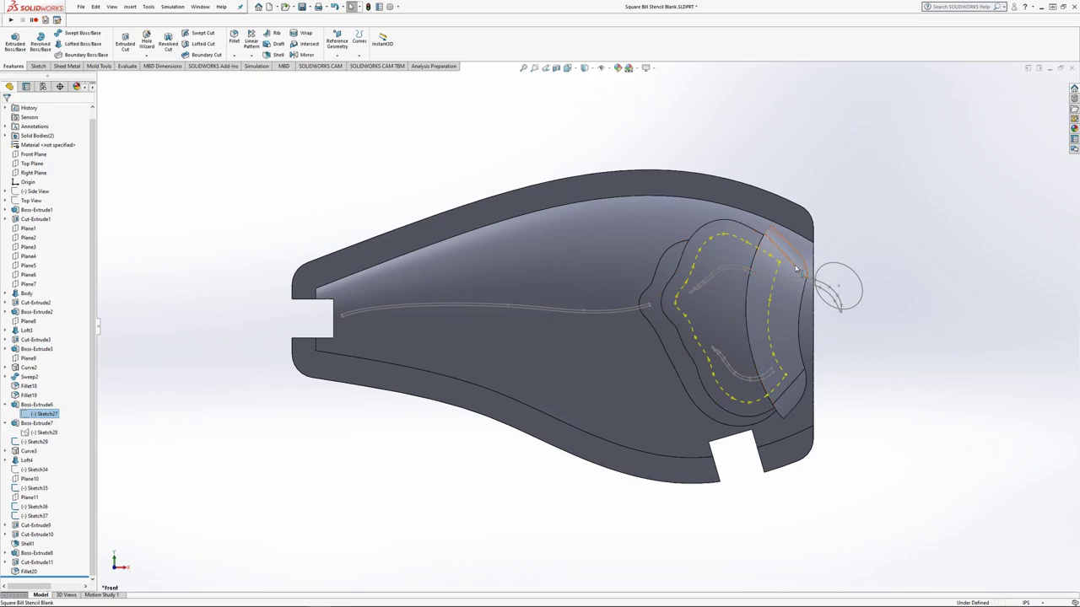
pyautogui.click(45, 414)
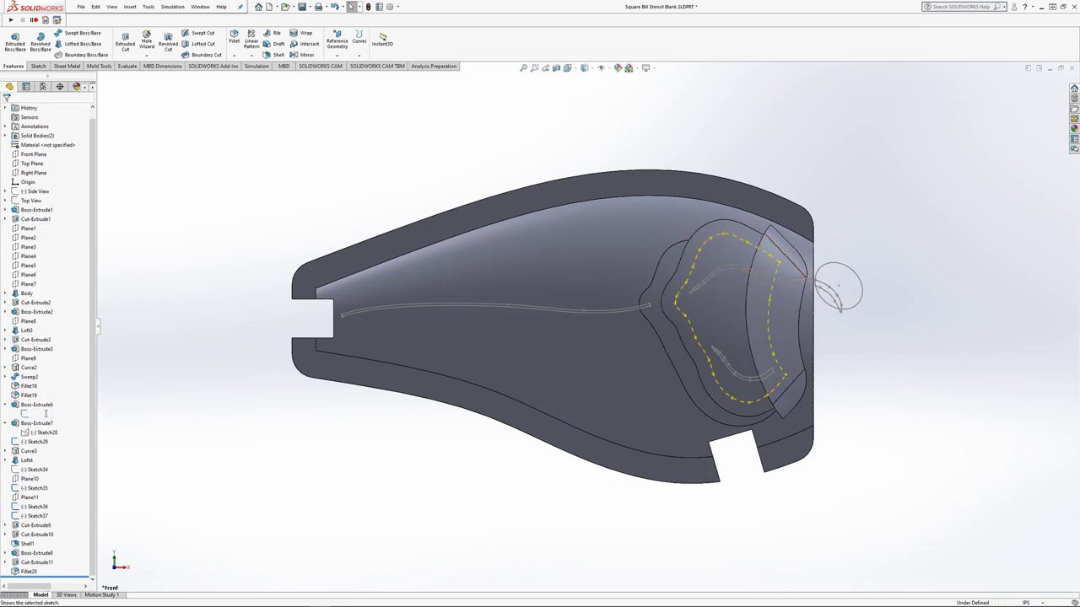
pyautogui.click(37, 414)
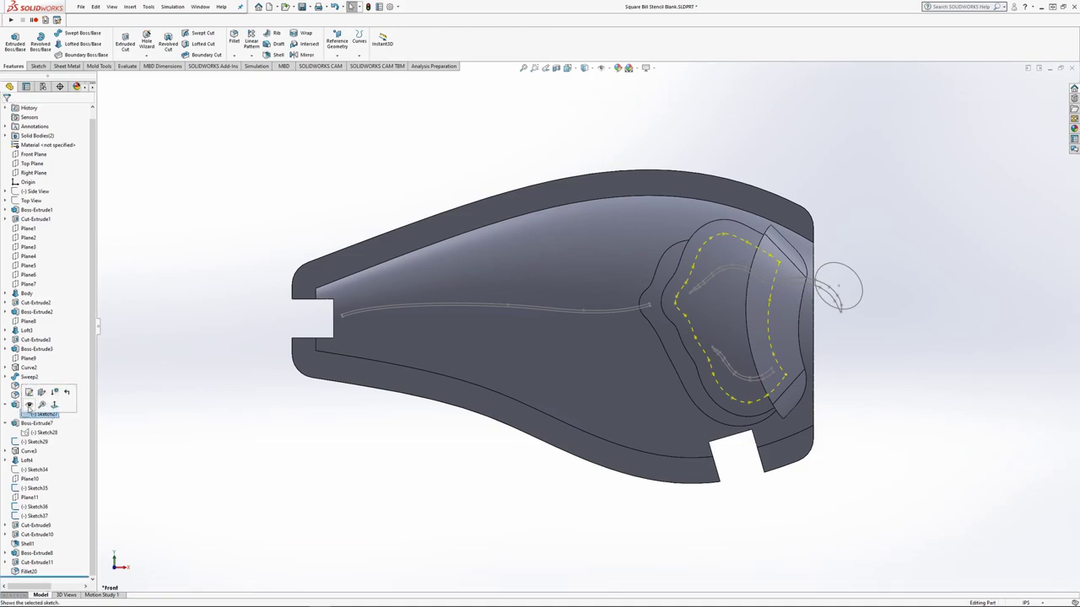
pyautogui.click(824, 313)
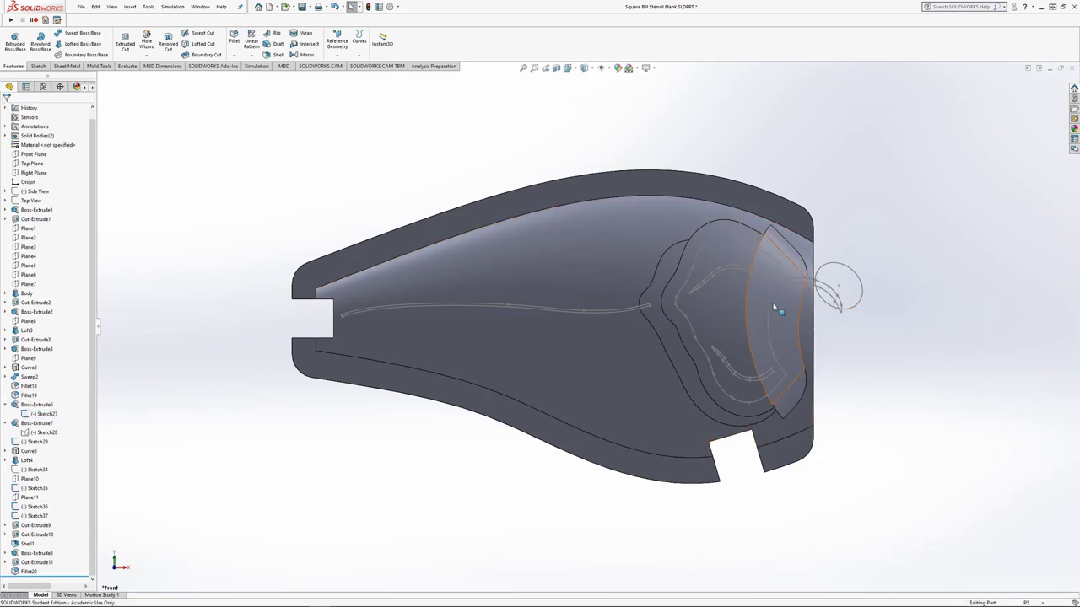
# Start a sketch on the Front Plane and offset the gill plate spline outward by 0.03 in
pyautogui.scroll(-2, 774, 308)
pyautogui.scroll(-2, 774, 308)
pyautogui.click(641, 251)
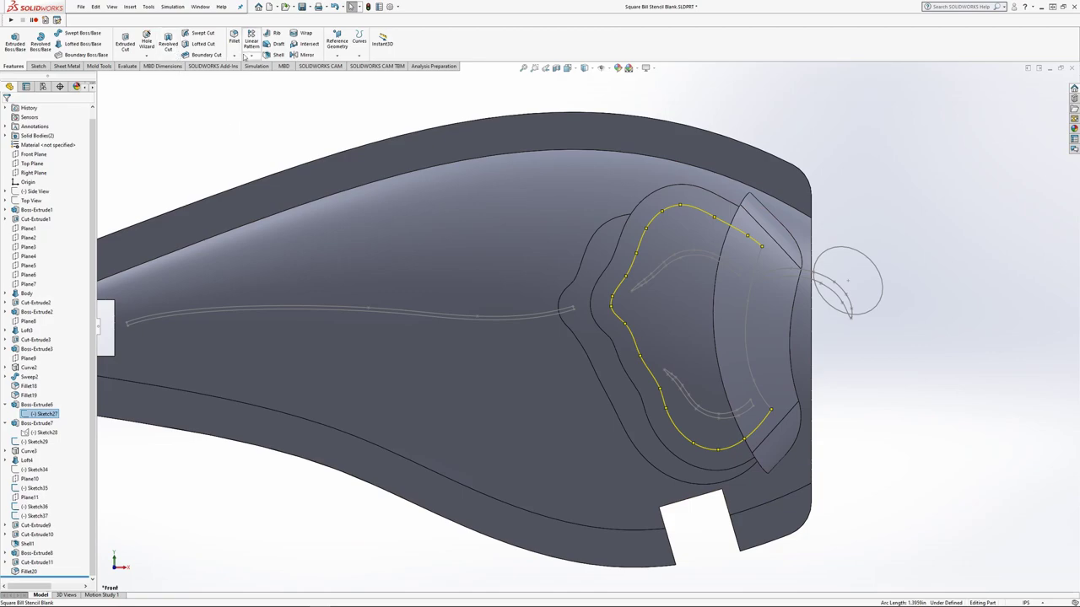
pyautogui.click(38, 66)
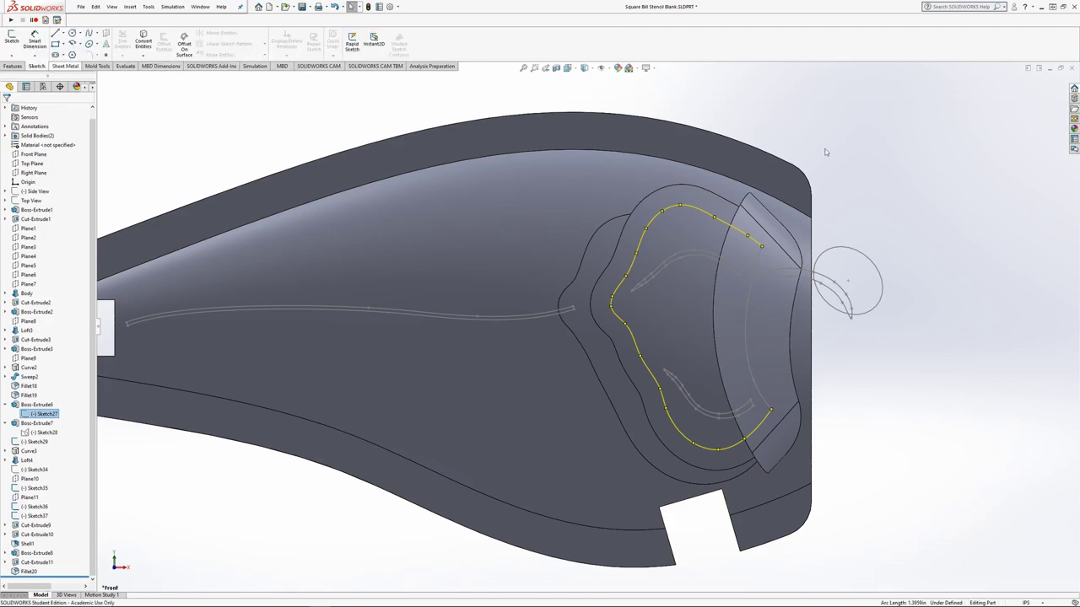
pyautogui.click(34, 154)
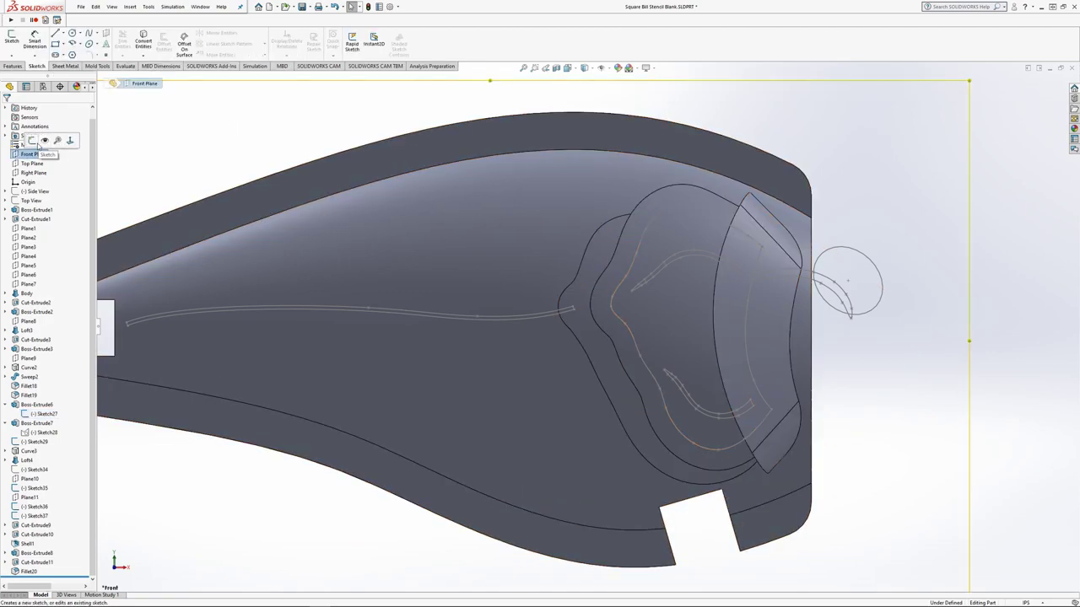
pyautogui.click(32, 141)
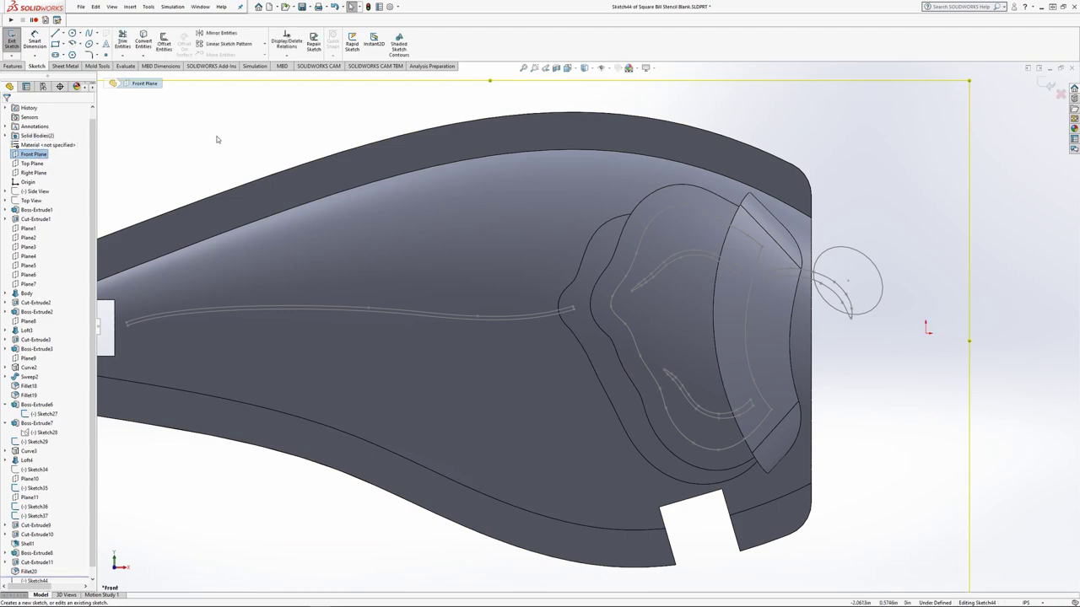
pyautogui.click(164, 42)
pyautogui.click(653, 228)
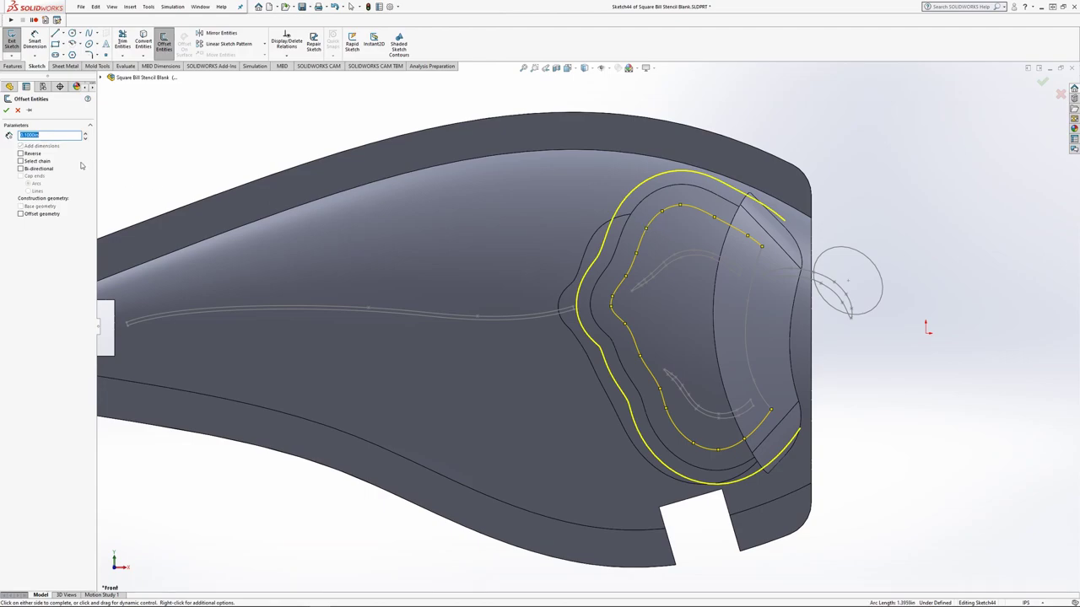
pyautogui.press('Return')
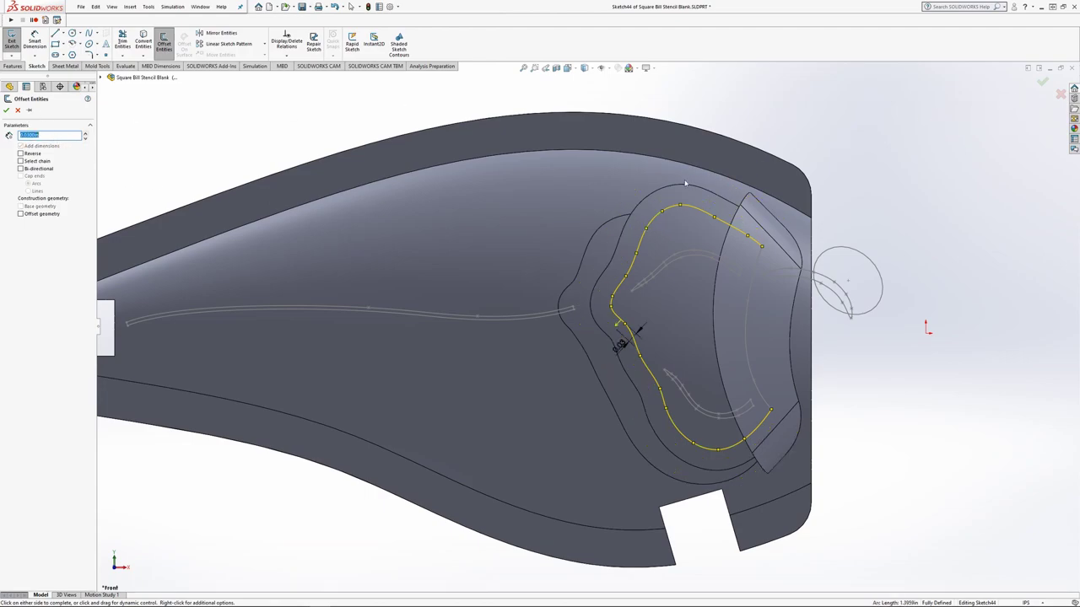
pyautogui.press('Return')
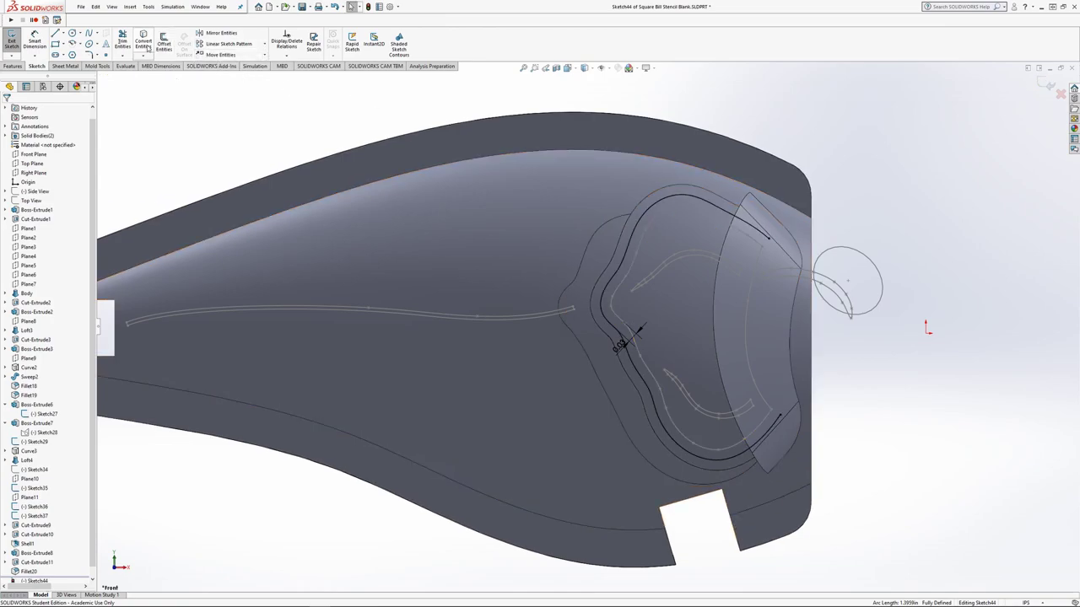
# Convert the original gill plate spline into the sketch and join it to the offset curve with a short line at each end
pyautogui.click(143, 42)
pyautogui.click(660, 220)
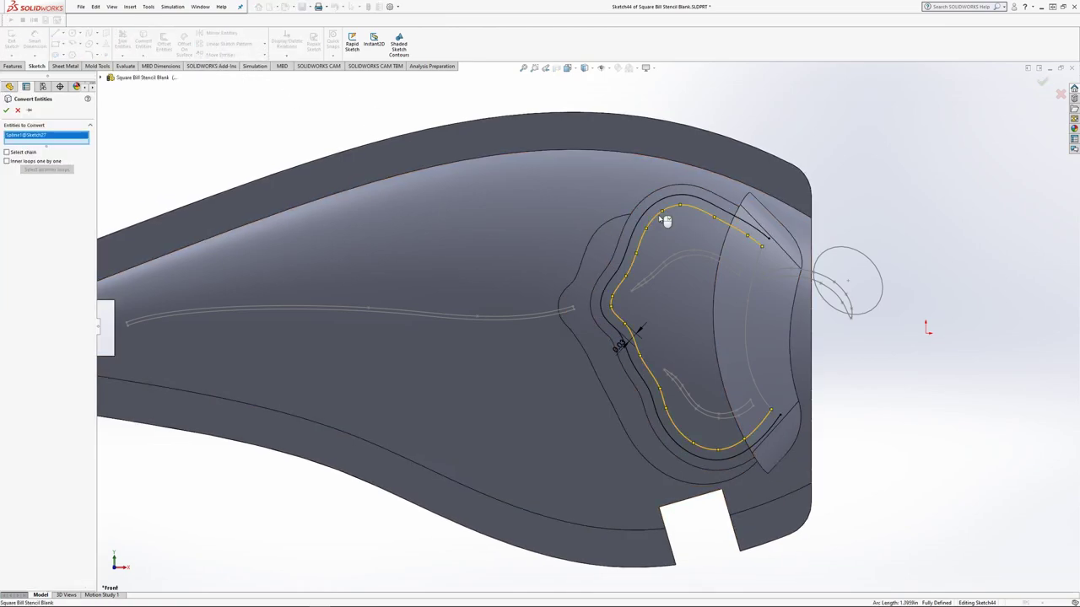
pyautogui.click(7, 111)
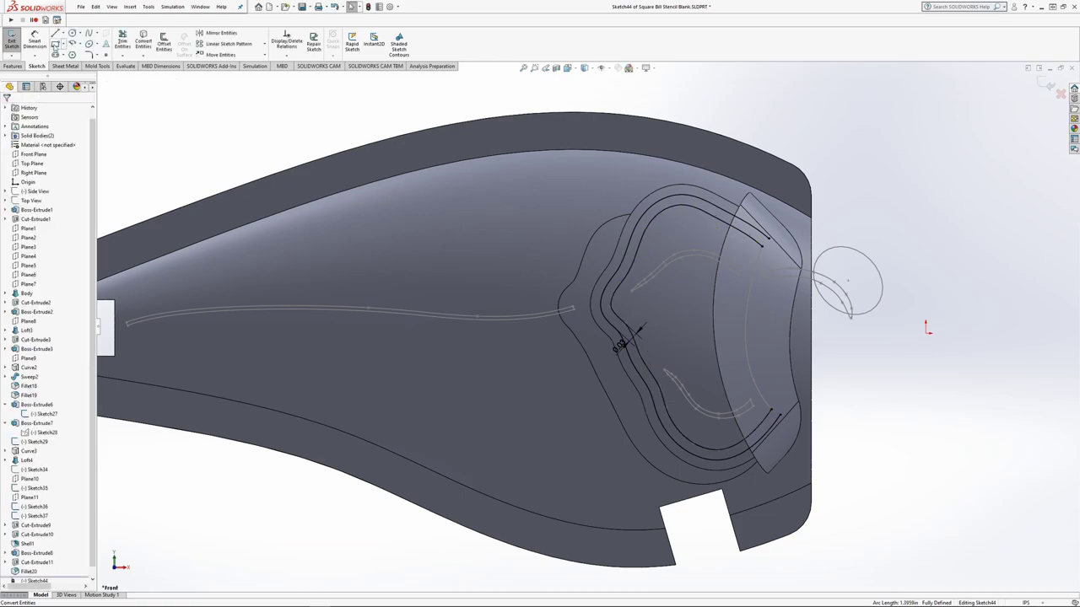
pyautogui.click(55, 32)
pyautogui.click(766, 243)
pyautogui.click(784, 416)
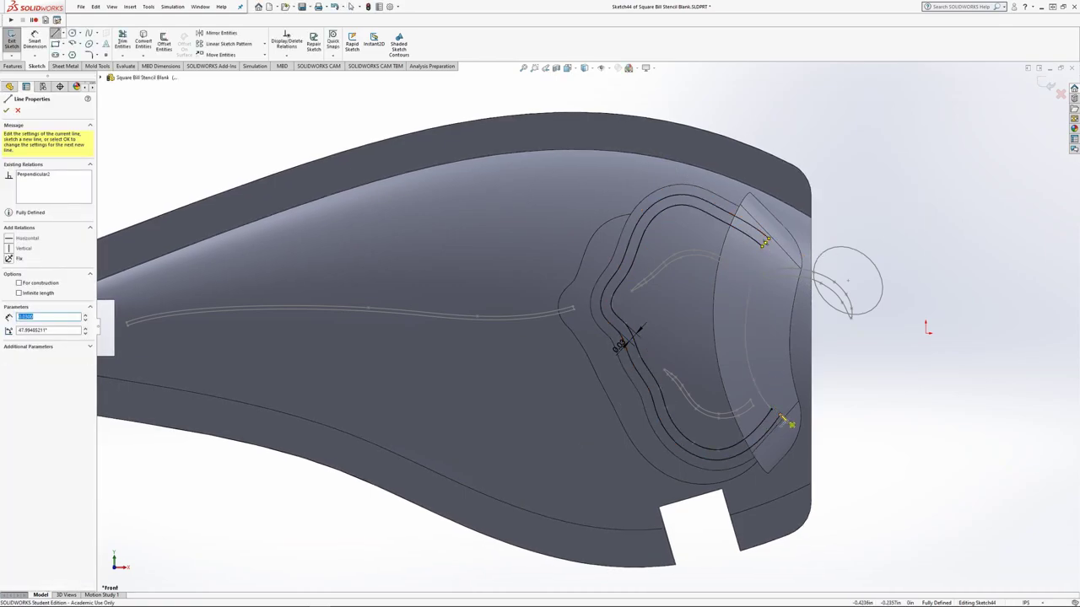
pyautogui.press('Escape')
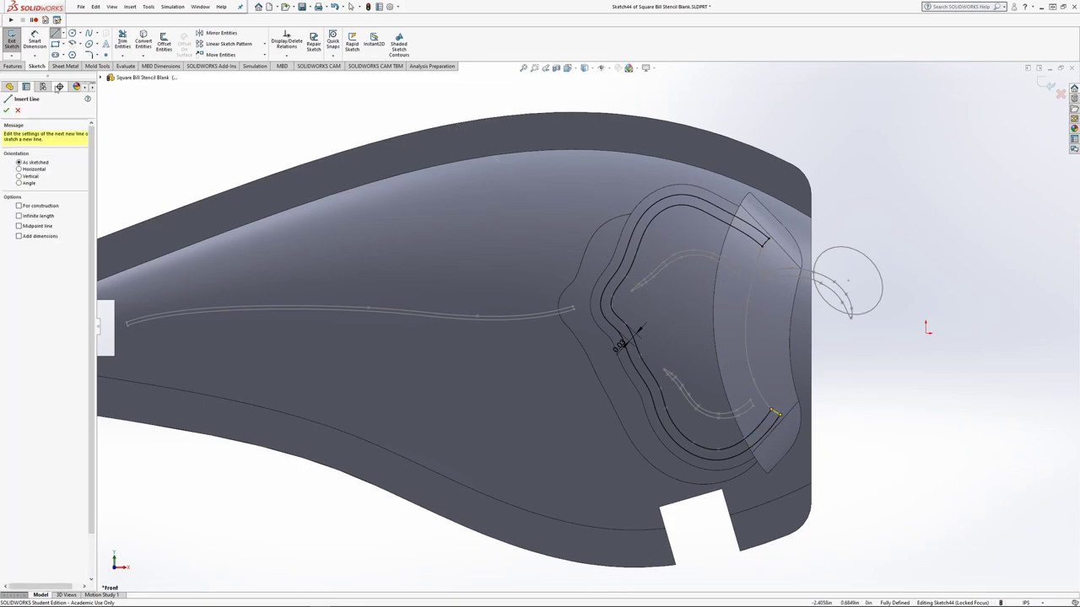
pyautogui.click(15, 109)
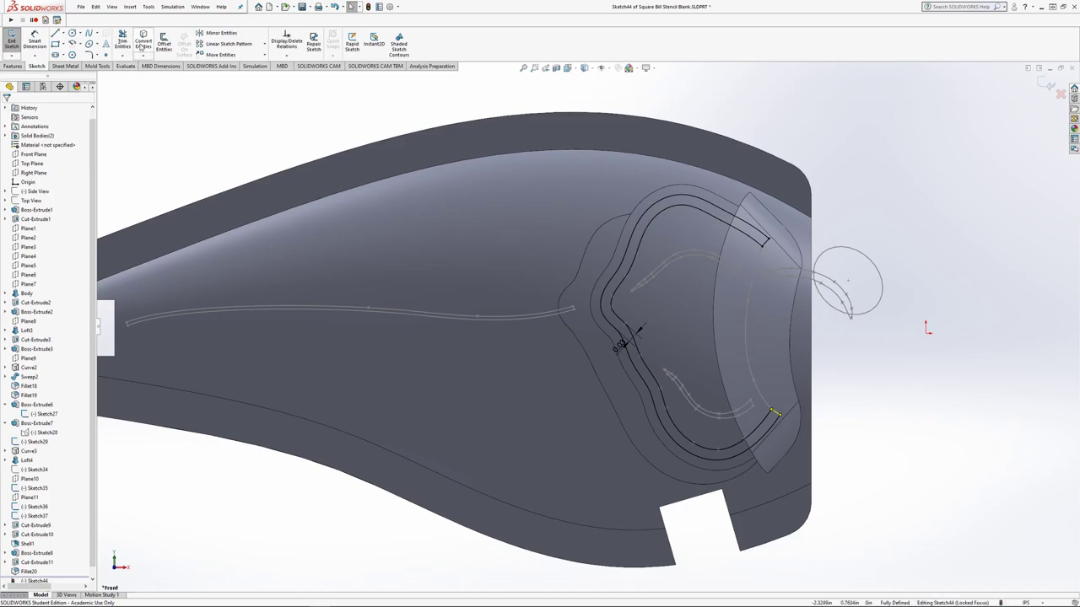
# Extrude-cut the closed gill outline 0.72 in blind through the shell in the reversed direction
pyautogui.click(12, 66)
pyautogui.click(125, 42)
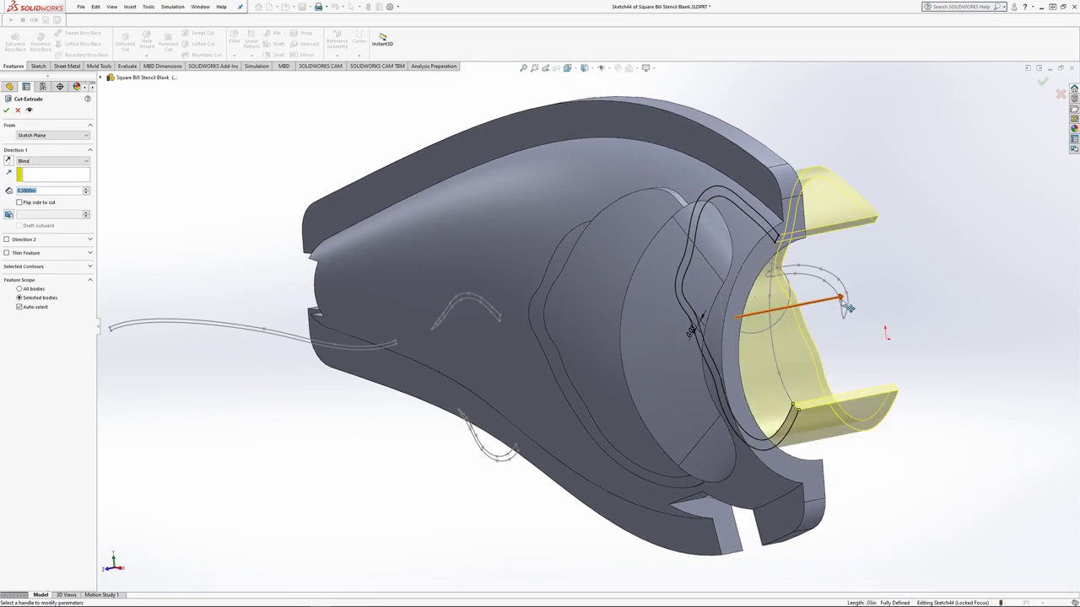
pyautogui.moveTo(846, 304); pyautogui.dragTo(538, 323)
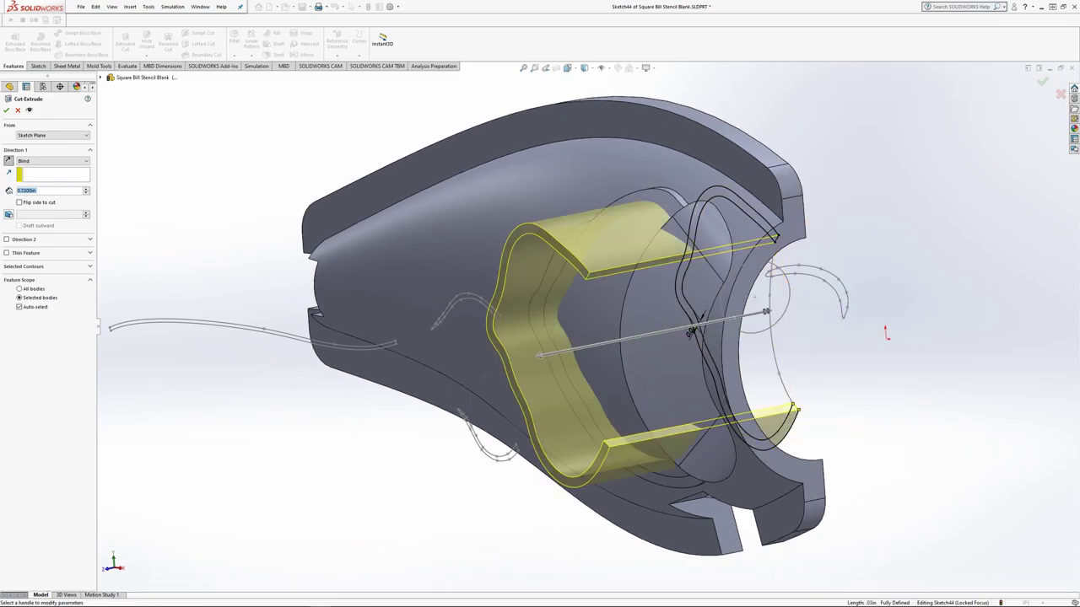
pyautogui.click(7, 111)
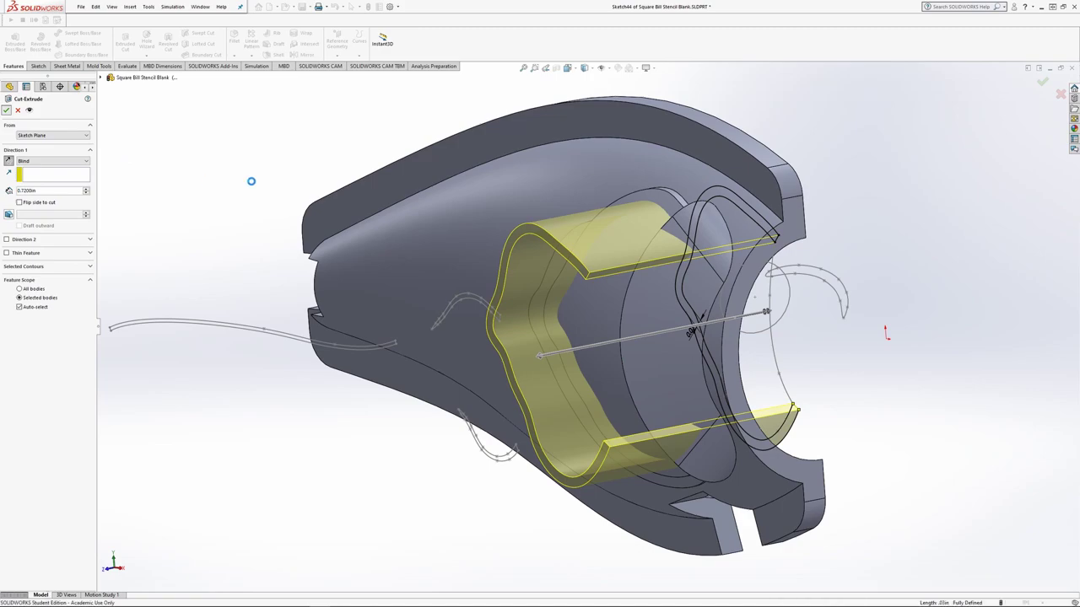
pyautogui.click(107, 570)
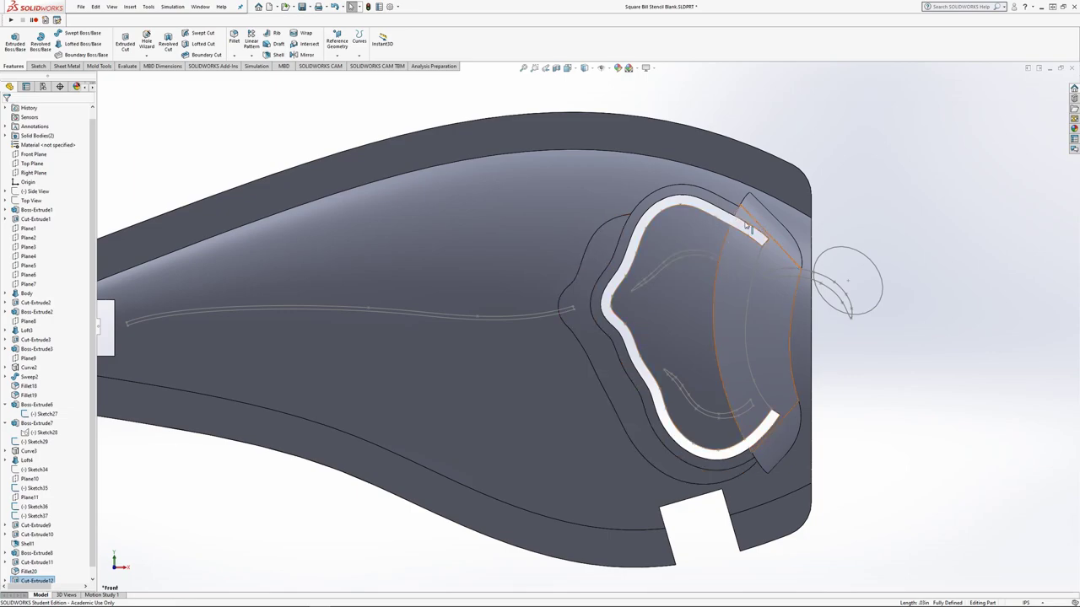
pyautogui.moveTo(970, 315)
pyautogui.mouseDown(button='middle')
pyautogui.moveTo(940, 379)
pyautogui.moveTo(979, 285)
pyautogui.moveTo(964, 327)
pyautogui.mouseUp(button='middle')
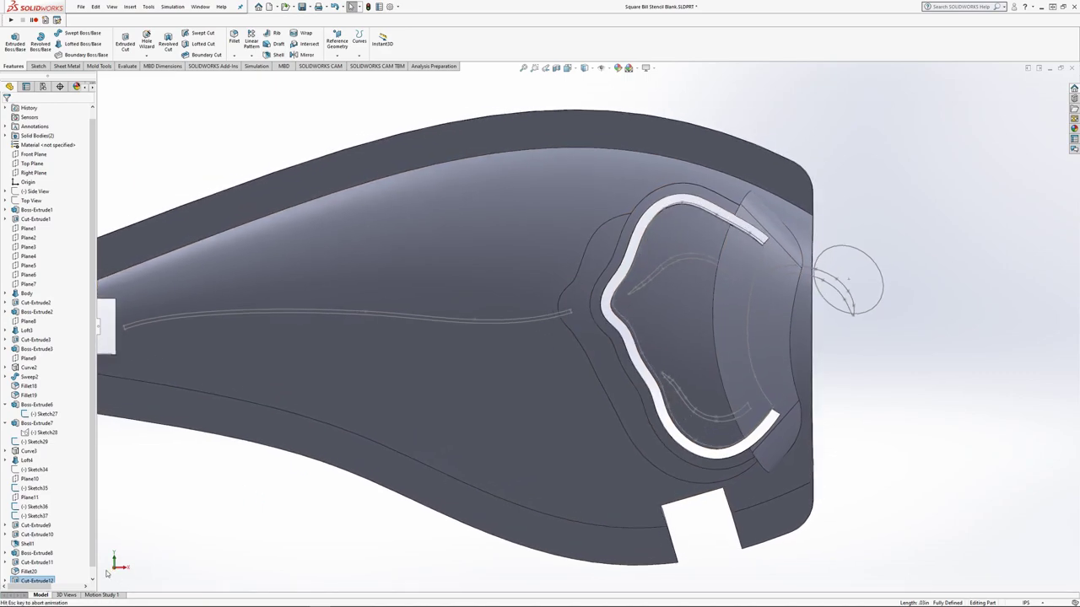
# Delete the Cut-Extrude12 gill outline cut from the stencil, keeping its sketch
pyautogui.rightClick(34, 581)
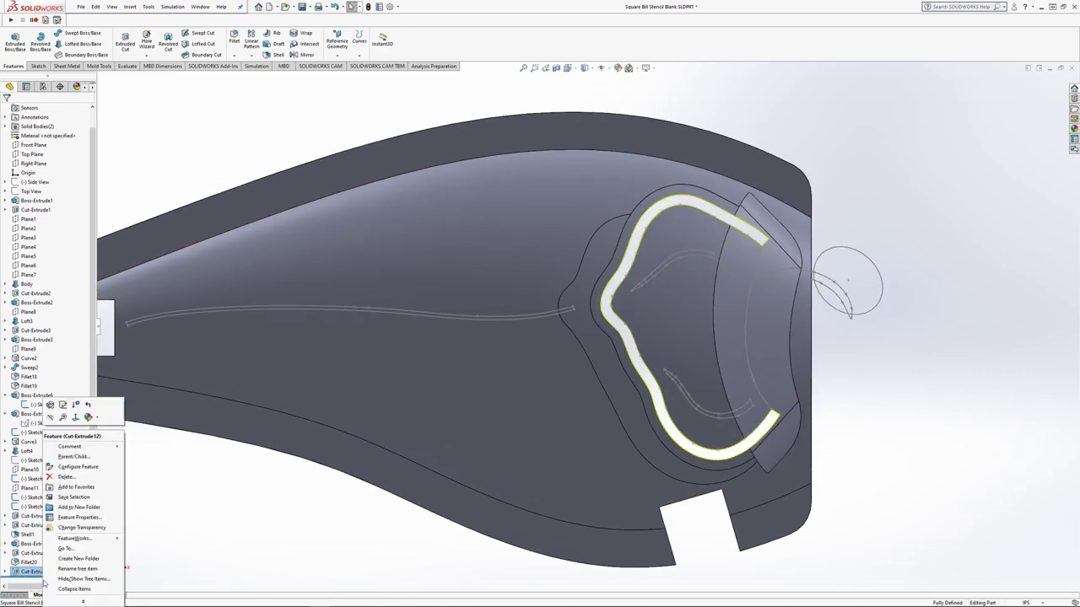
pyautogui.click(67, 478)
pyautogui.click(463, 177)
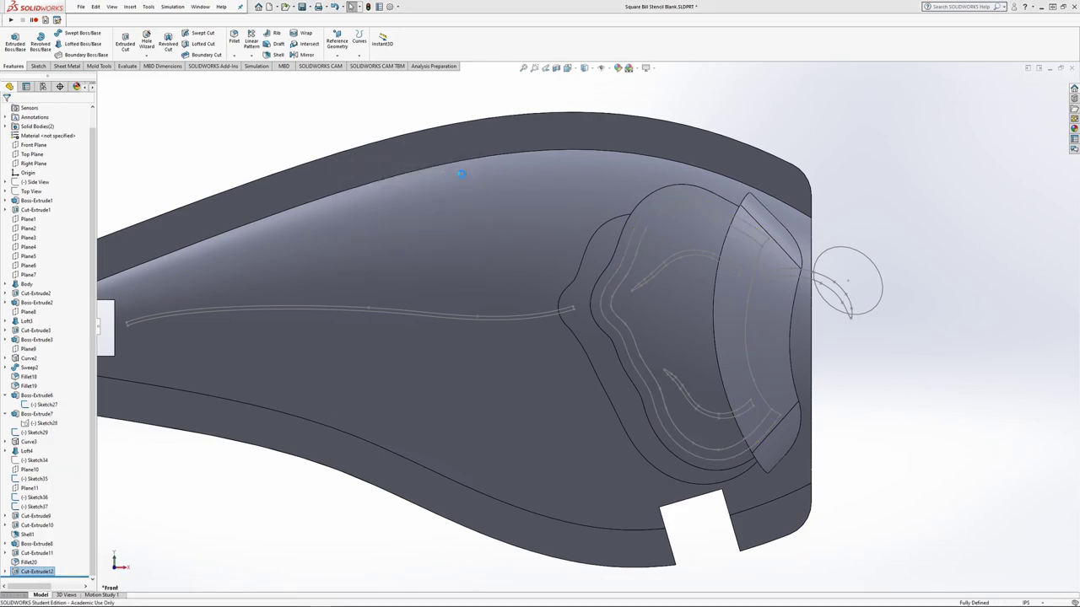
# Start a sketch on the Front Plane and draw a wavy, downward-tapering stripe outline with a spline, just ahead of the gill plate
pyautogui.scroll(2, 388, 287)
pyautogui.scroll(-3, 388, 309)
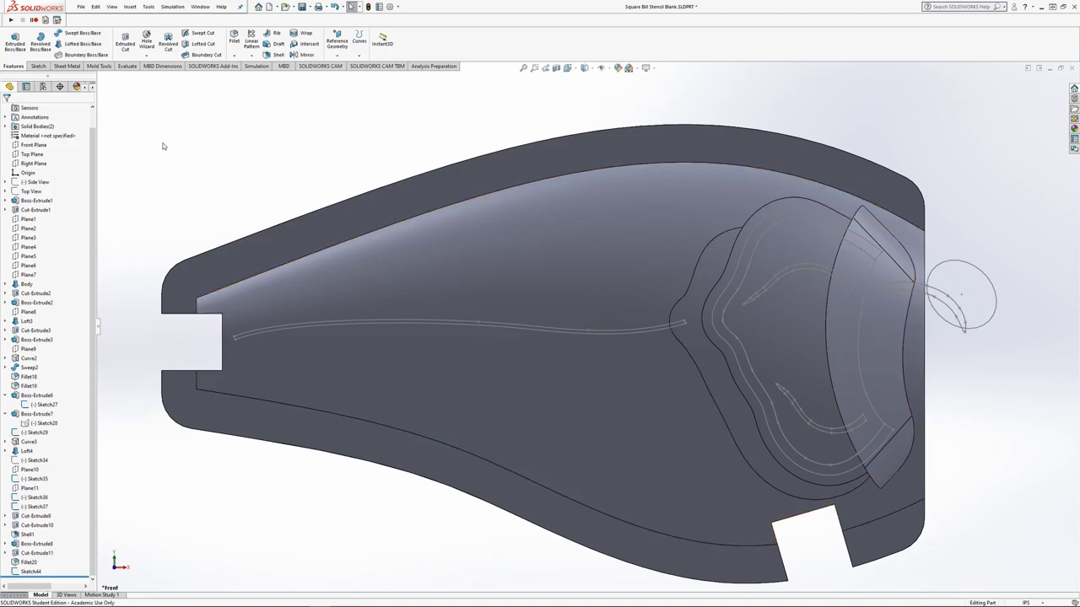
pyautogui.click(43, 145)
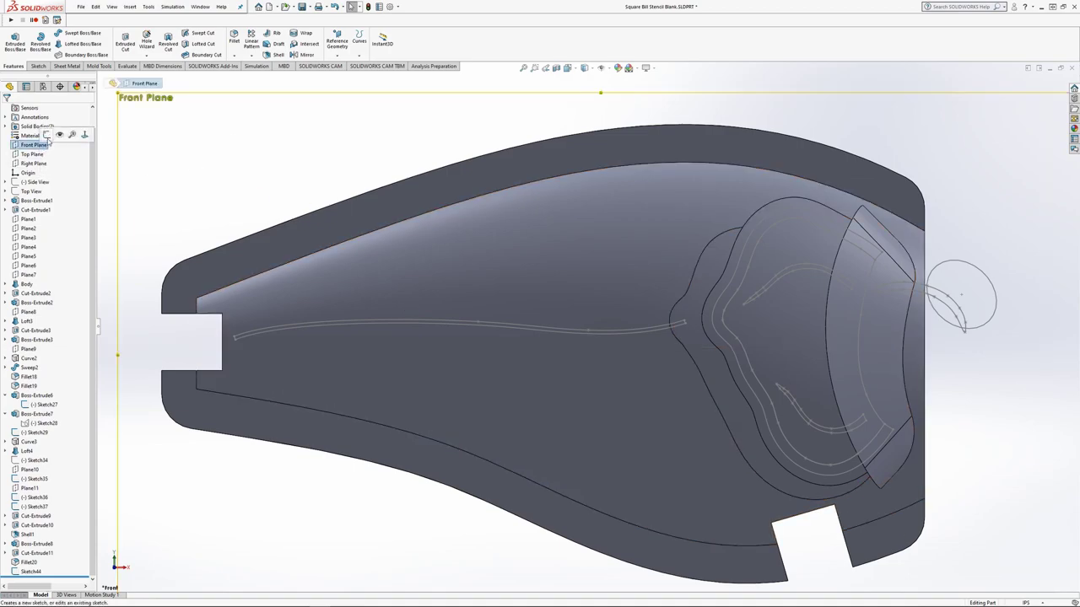
pyautogui.click(47, 136)
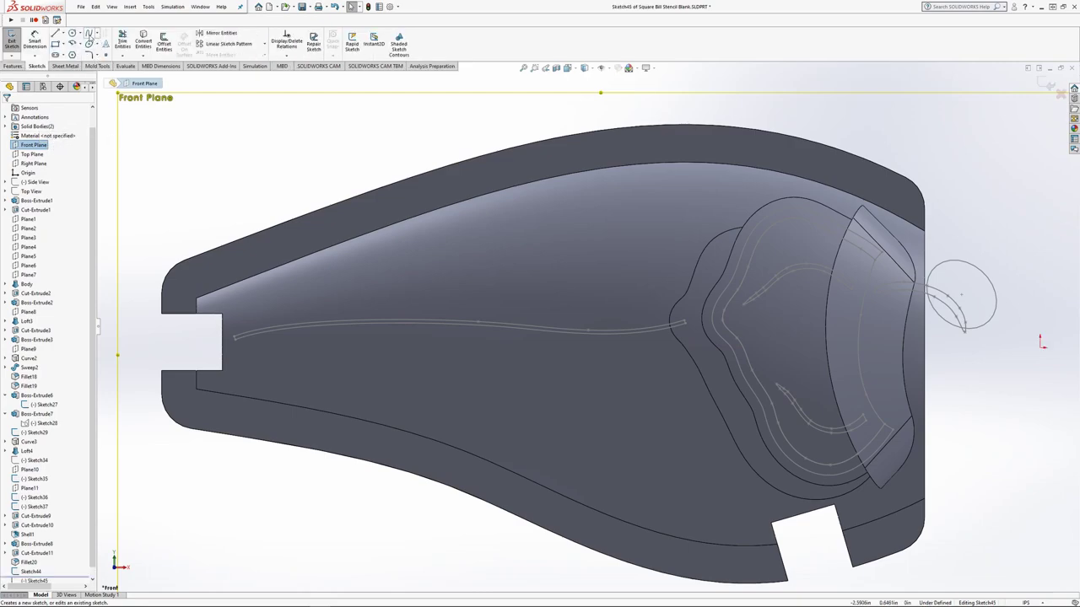
pyautogui.click(90, 35)
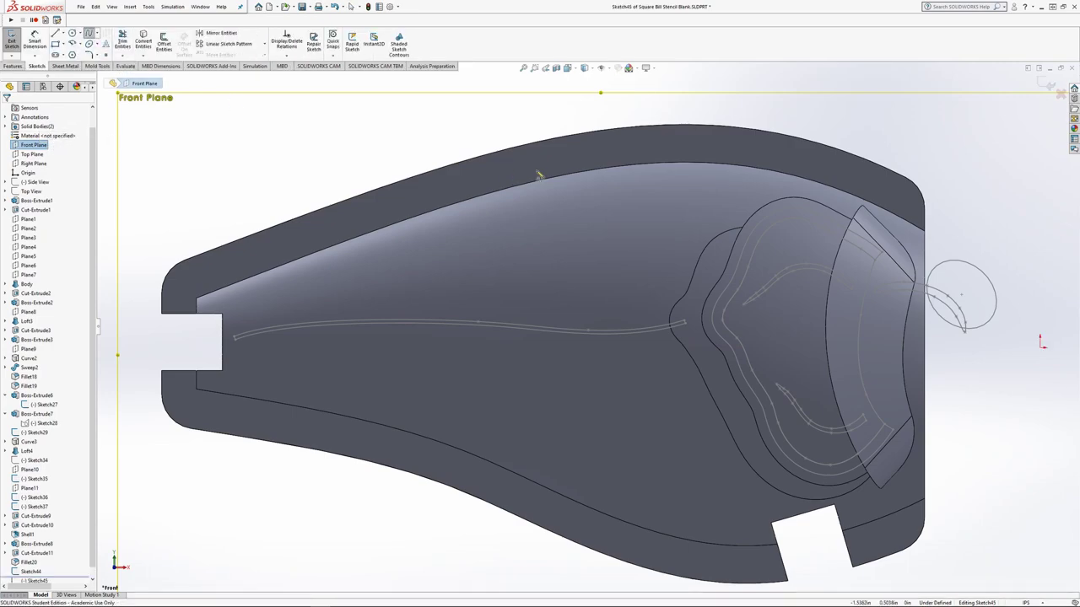
pyautogui.click(688, 144)
pyautogui.click(653, 198)
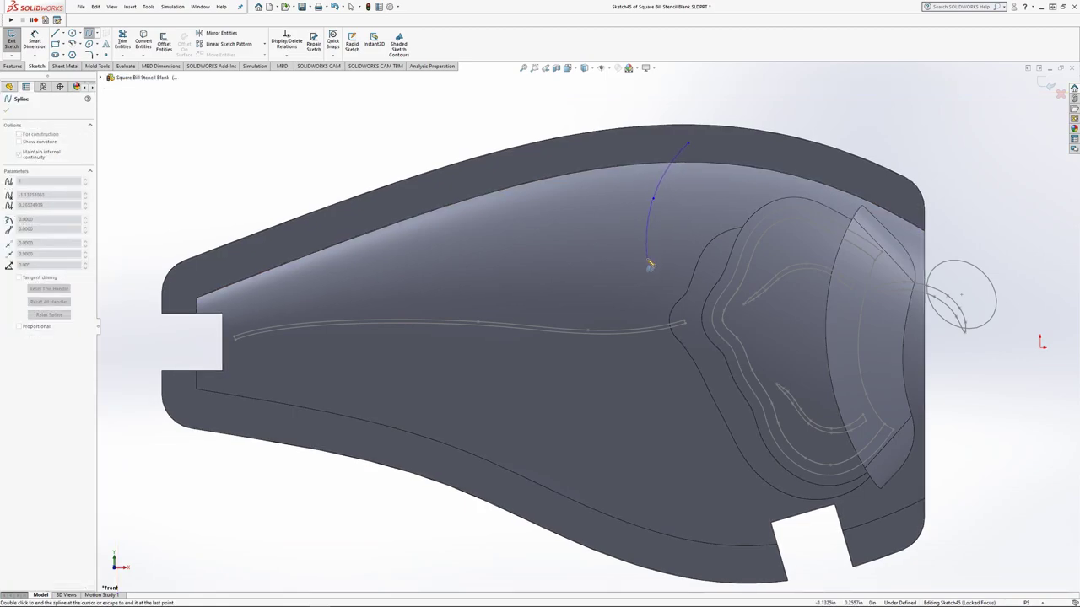
pyautogui.click(648, 259)
pyautogui.click(627, 315)
pyautogui.click(652, 396)
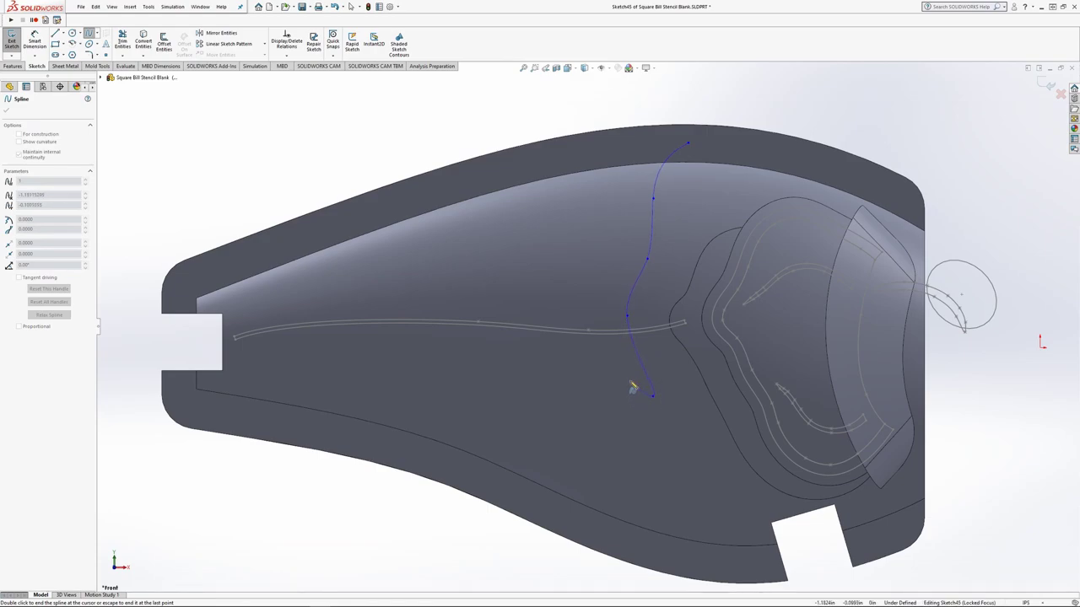
pyautogui.click(604, 319)
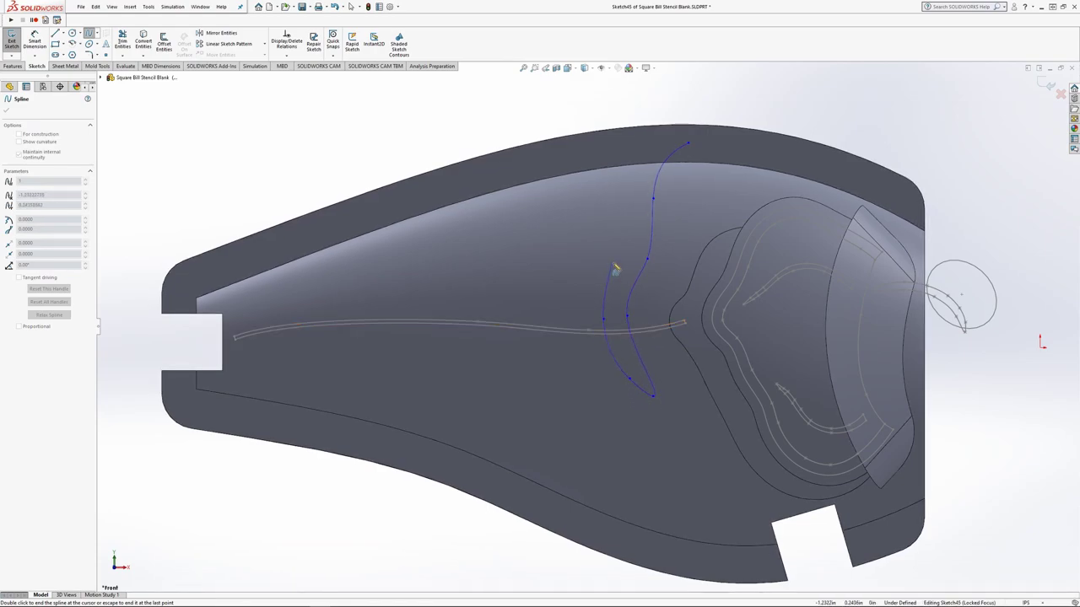
pyautogui.click(614, 200)
pyautogui.doubleClick(632, 146)
pyautogui.press('Escape')
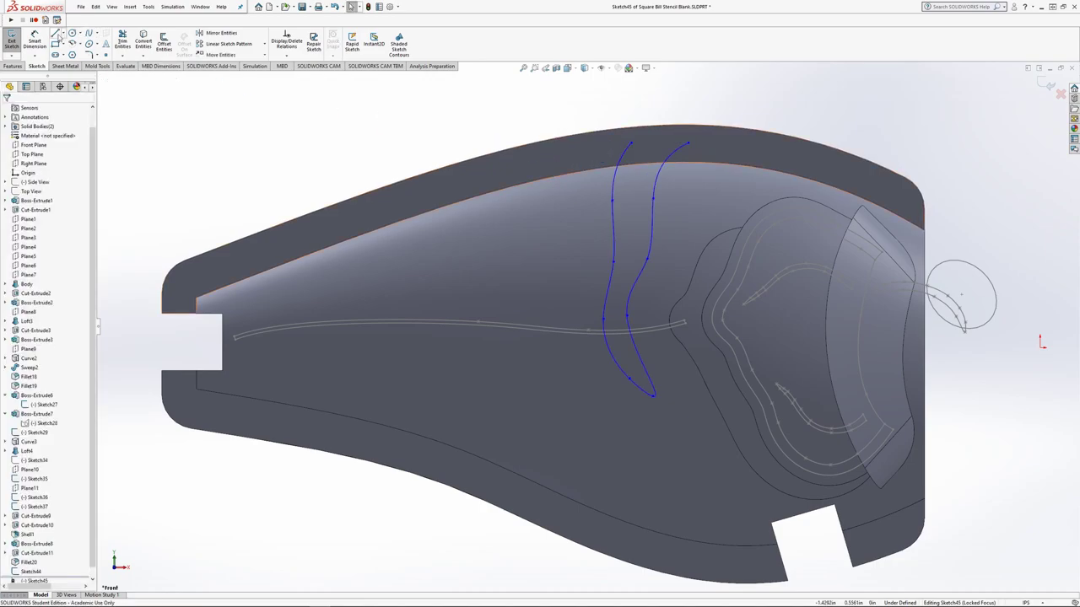
# Sketch four more wavy, tapering spline stripes, spaced along the upper flank towards the narrow end of the shell
pyautogui.click(87, 33)
pyautogui.doubleClick(523, 161)
pyautogui.press('Escape')
pyautogui.click(88, 33)
pyautogui.doubleClick(452, 190)
pyautogui.press('Escape')
pyautogui.click(88, 33)
pyautogui.press('Escape')
pyautogui.scroll(3, 344, 344)
pyautogui.scroll(-3, 345, 344)
pyautogui.click(88, 33)
pyautogui.doubleClick(491, 221)
pyautogui.press('Escape')
pyautogui.moveTo(450, 202); pyautogui.dragTo(525, 321)
# Trim the five stripe splines at the shell's upper inner edge so that they form closed outlines
pyautogui.scroll(3, 525, 320)
pyautogui.click(122, 42)
pyautogui.scroll(-1, 890, 451)
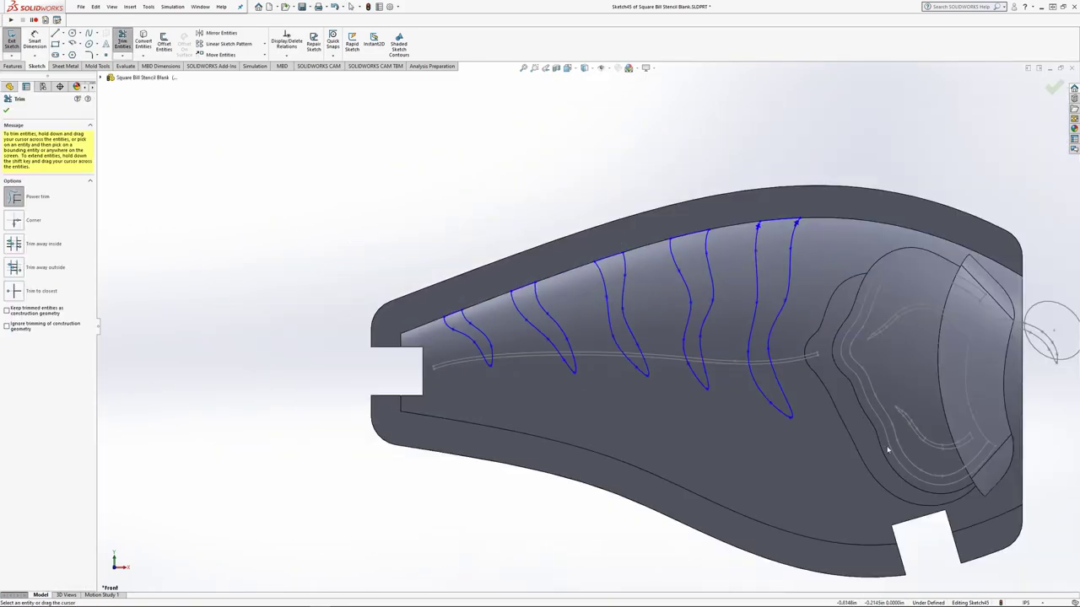
pyautogui.click(7, 110)
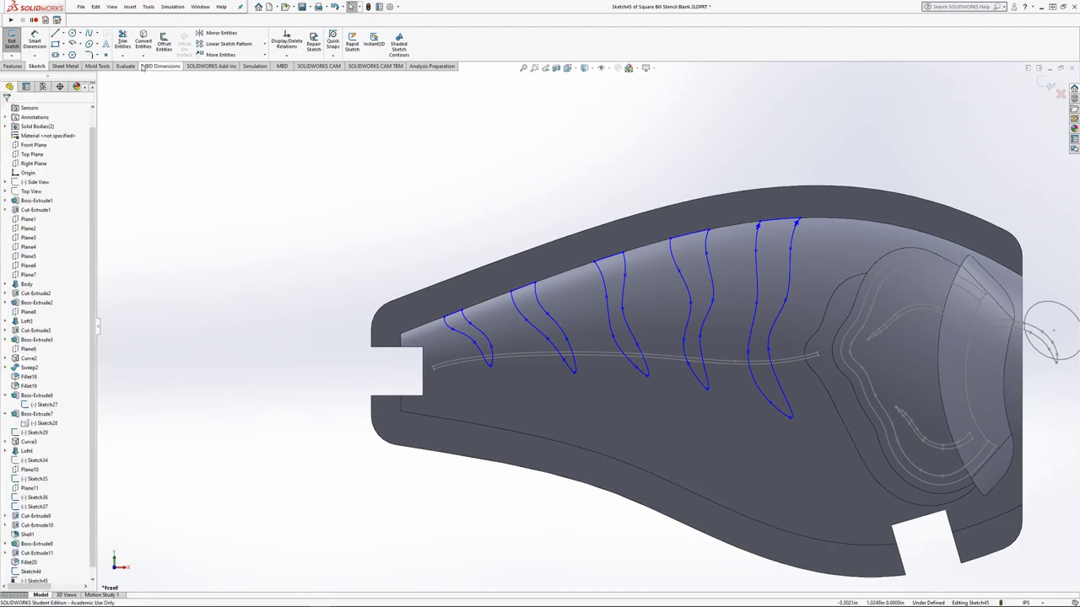
# Extrude-cut the five closed stripe outlines 0.92 in blind through the shell in the reversed direction
pyautogui.click(13, 65)
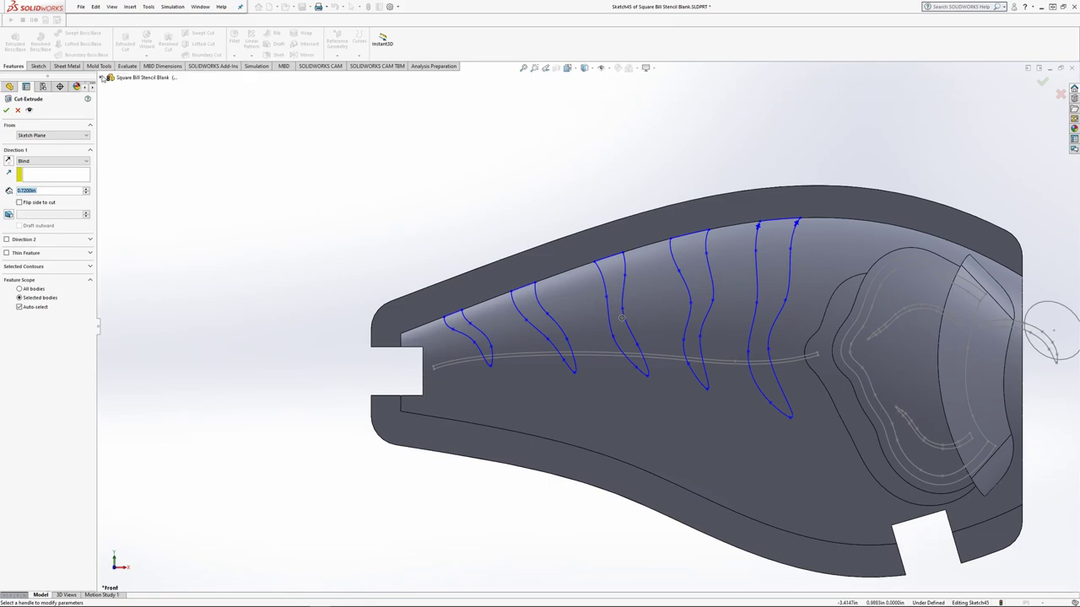
pyautogui.click(102, 77)
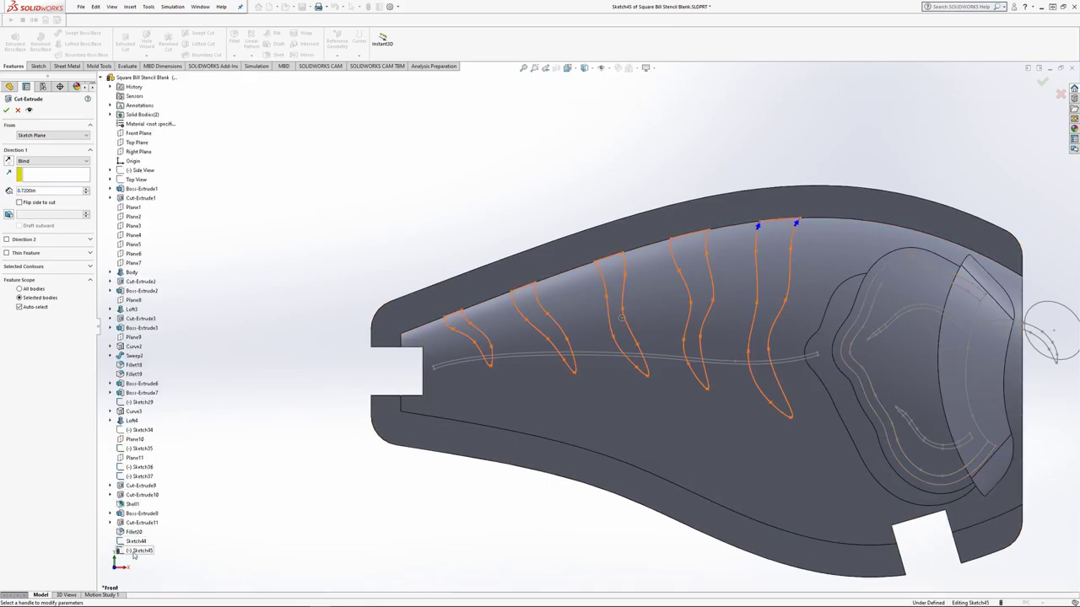
pyautogui.moveTo(316, 251)
pyautogui.mouseDown(button='middle')
pyautogui.moveTo(273, 270)
pyautogui.moveTo(722, 219)
pyautogui.mouseUp(button='middle')
pyautogui.moveTo(858, 254); pyautogui.dragTo(553, 341)
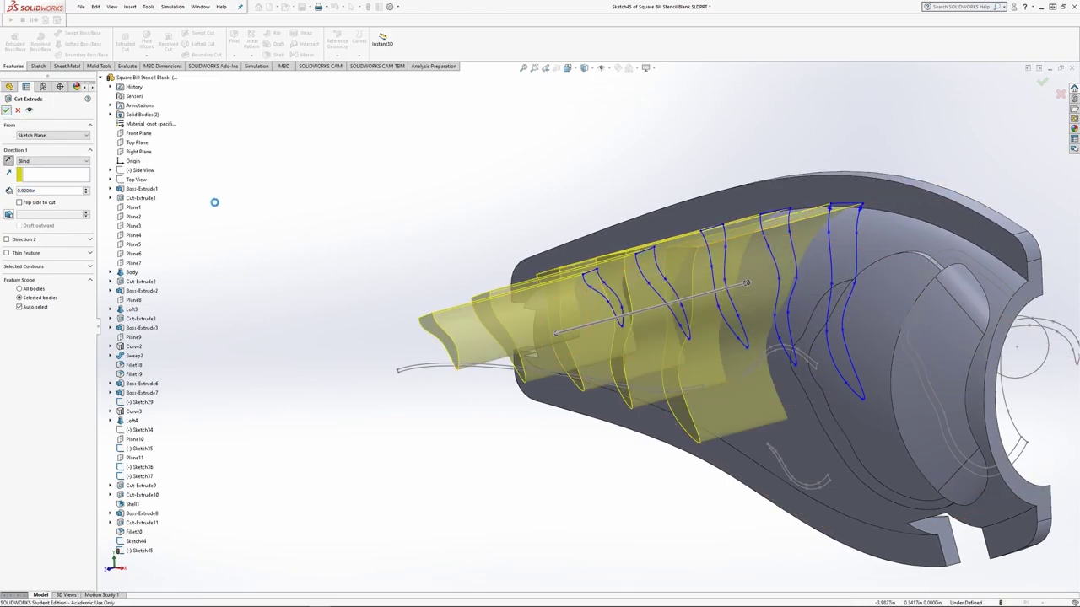
pyautogui.press('Return')
pyautogui.moveTo(214, 202); pyautogui.dragTo(269, 205, button='middle')
# Edit the stripe cut's sketch in a front view, adjust the spline points to refine the stripe shapes, and rebuild the part
pyautogui.click(117, 568)
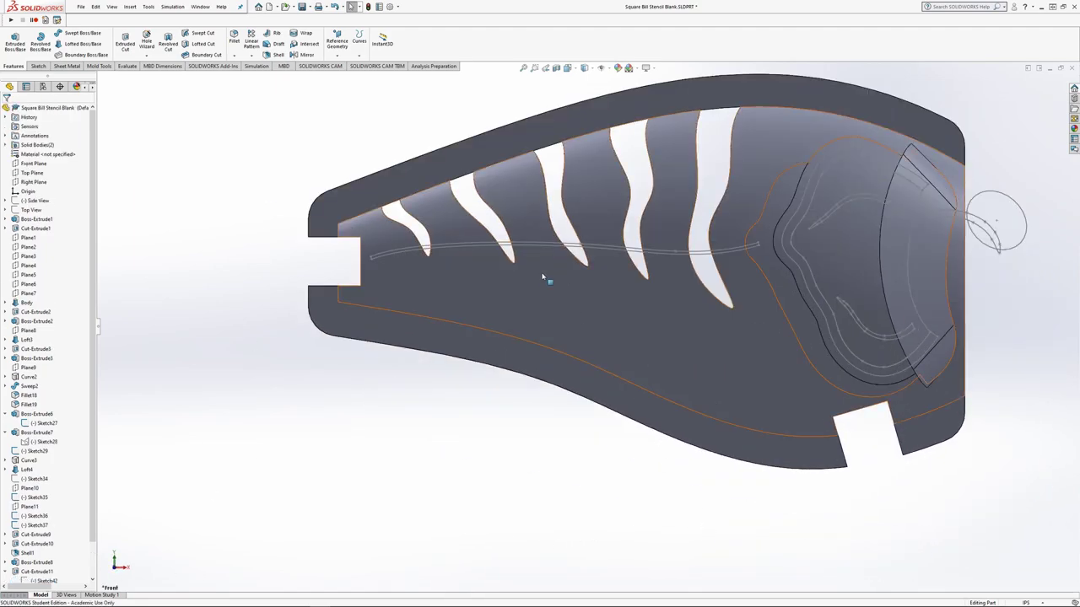
pyautogui.scroll(-2, 45, 559)
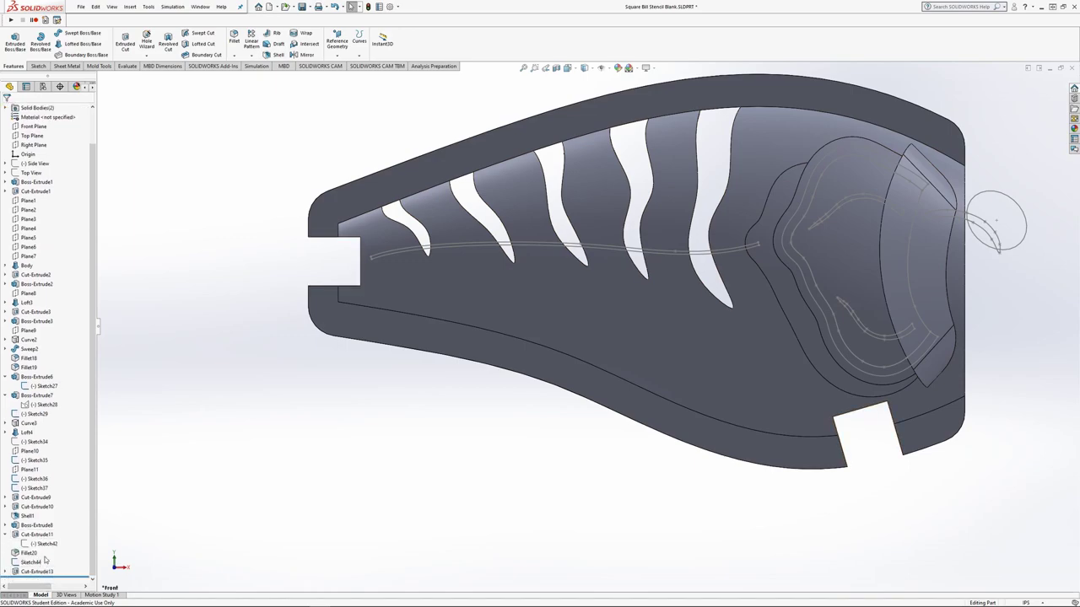
pyautogui.rightClick(38, 572)
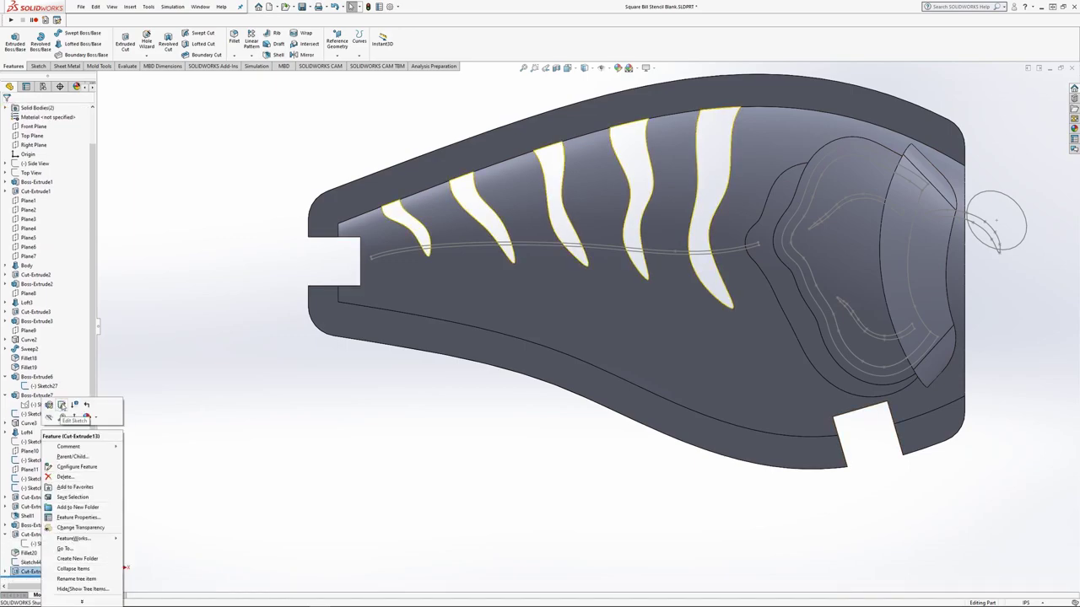
pyautogui.click(62, 408)
pyautogui.click(632, 168)
pyautogui.click(670, 305)
pyautogui.press('Escape')
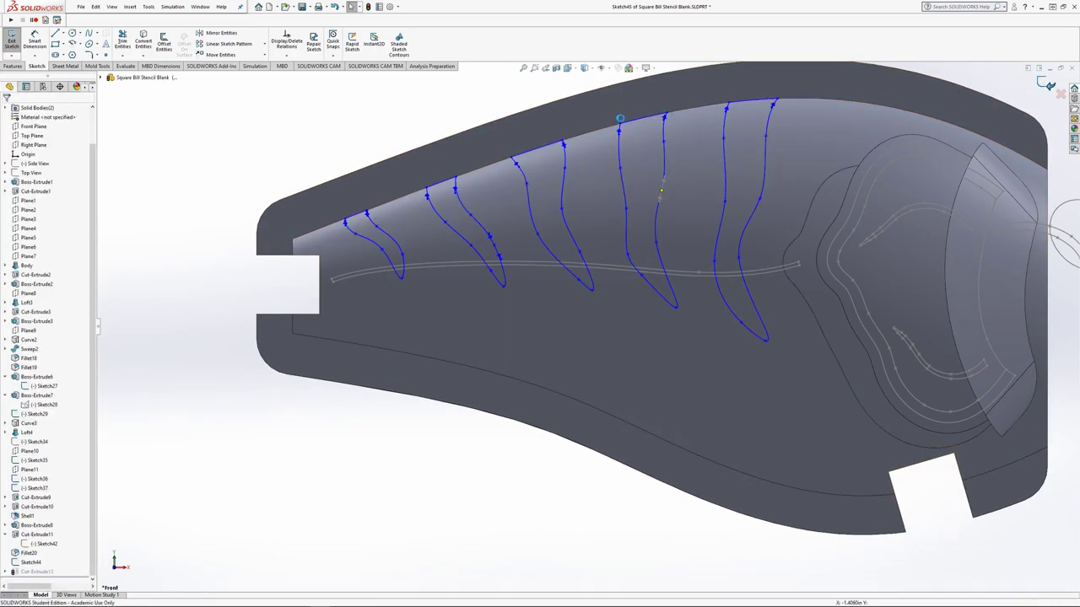
pyautogui.hotkey('ctrl', 'b')
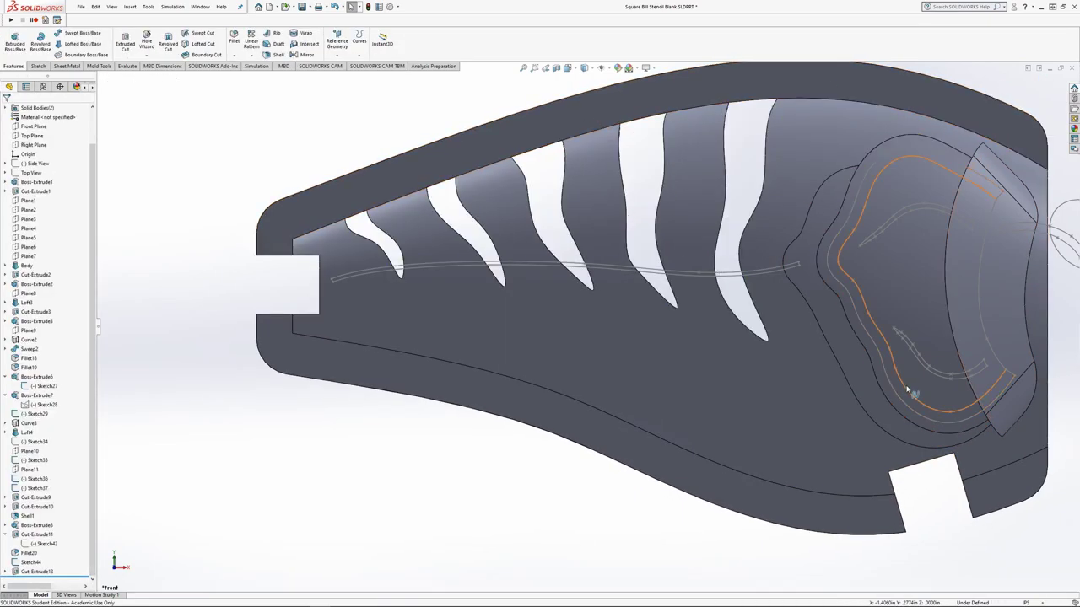
# Scale the striped stencil body uniformly by a factor of 1.03 about the origin
pyautogui.scroll(3, 970, 375)
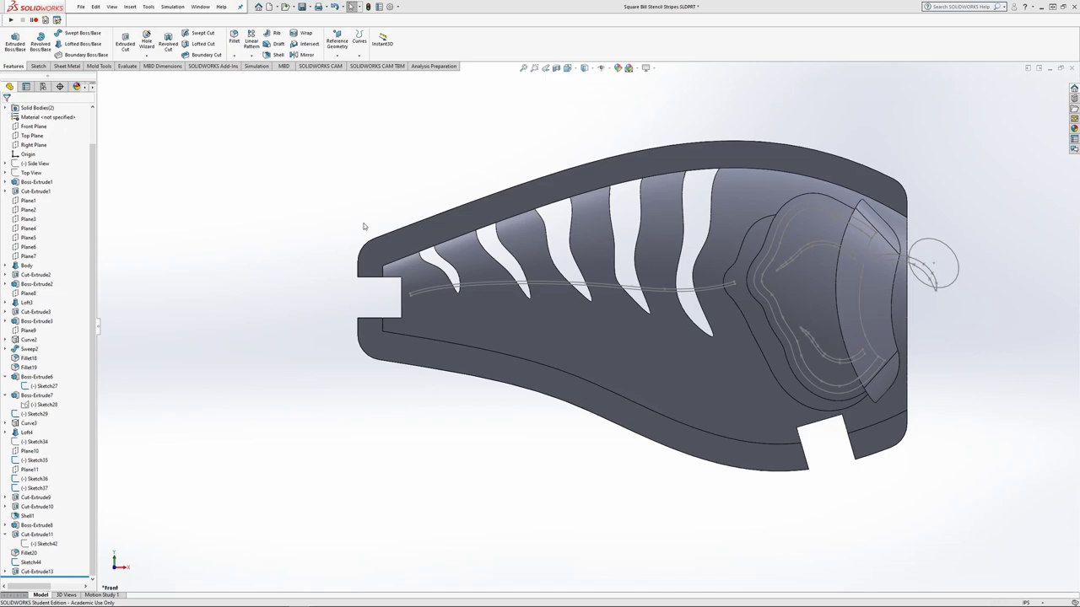
pyautogui.click(131, 7)
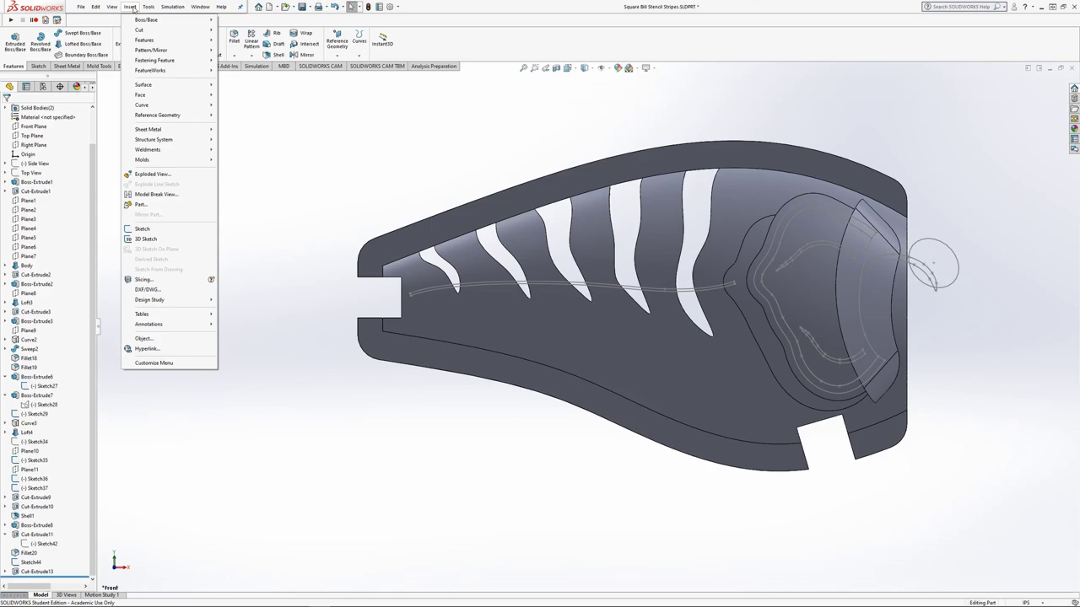
pyautogui.moveTo(147, 42)
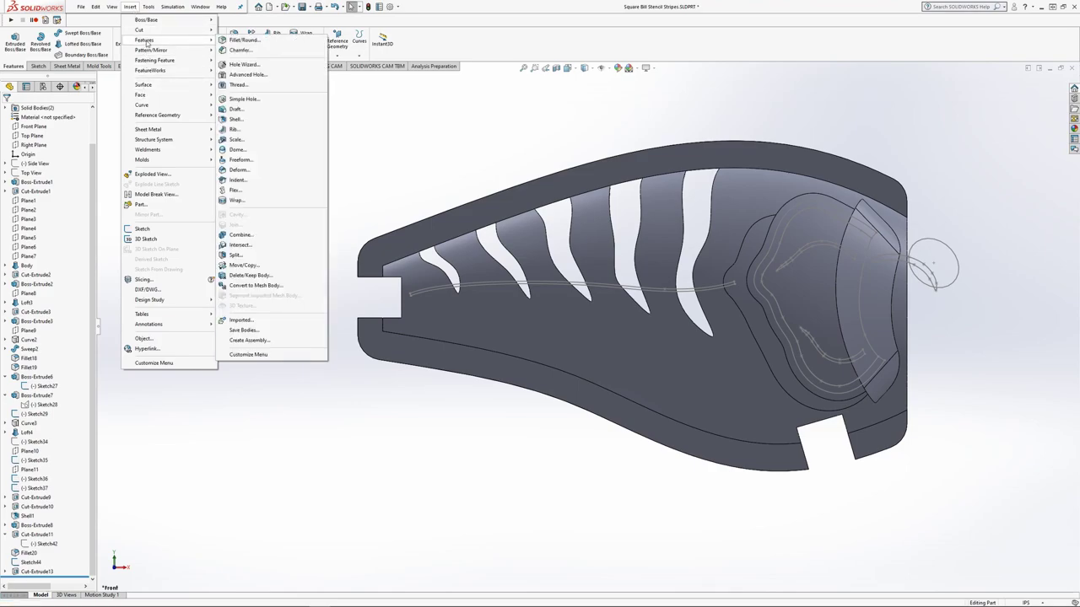
pyautogui.click(253, 139)
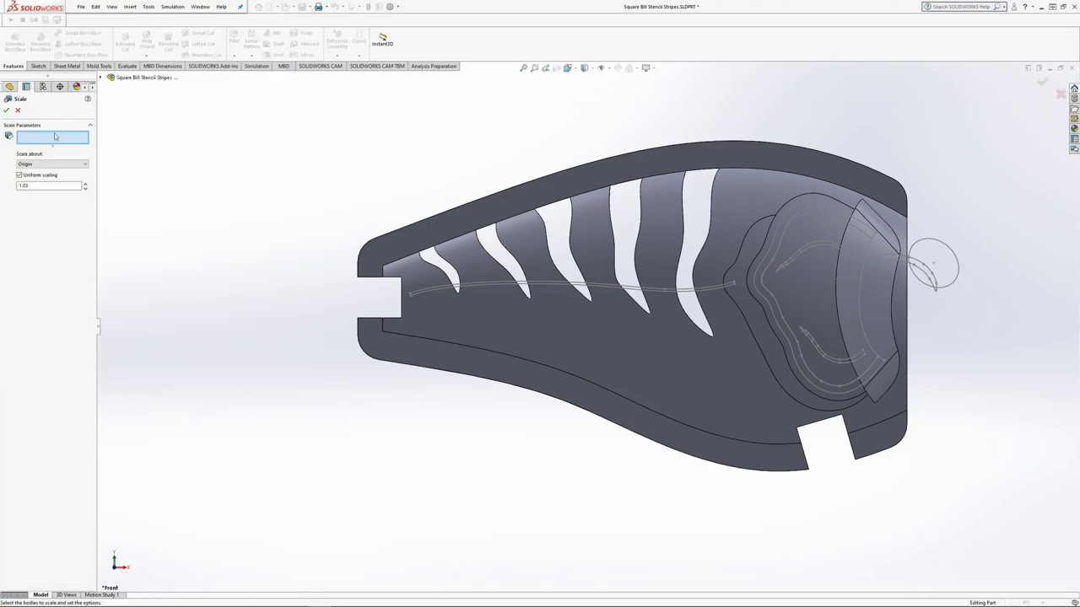
pyautogui.click(470, 309)
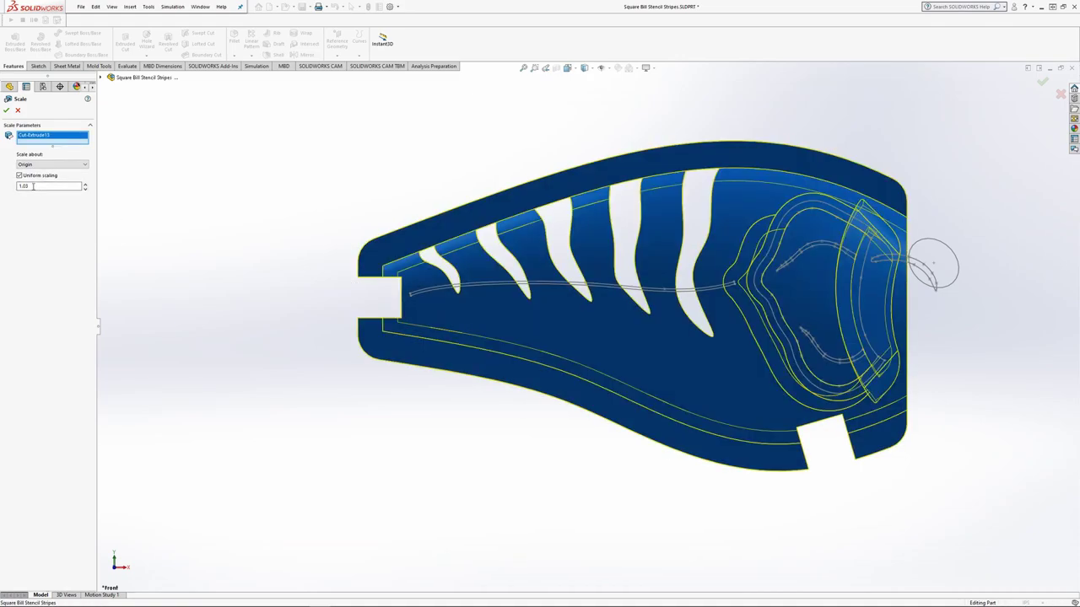
pyautogui.doubleClick(33, 186)
pyautogui.click(7, 110)
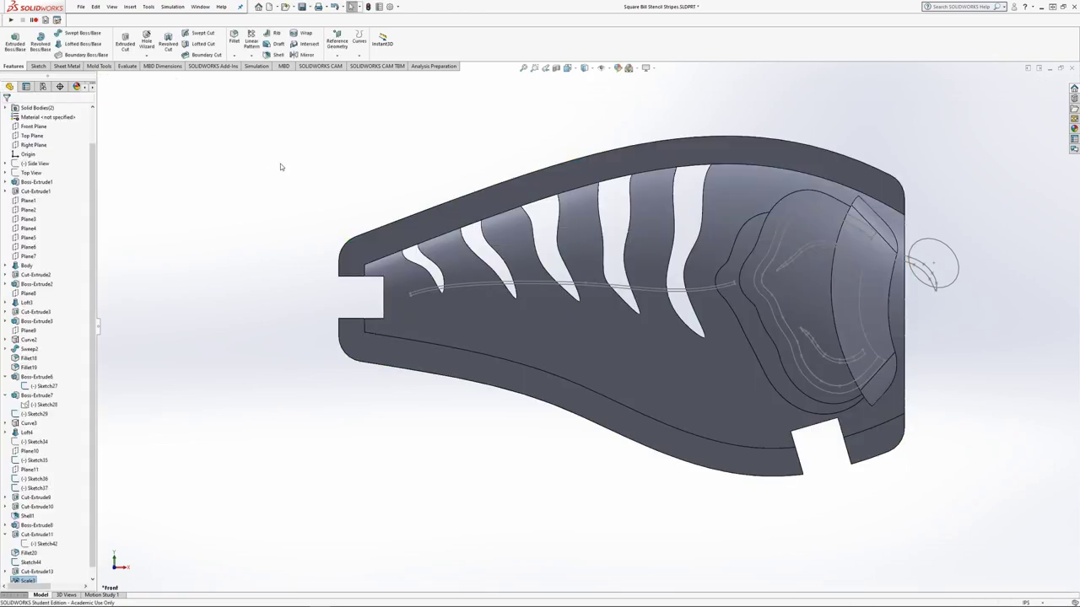